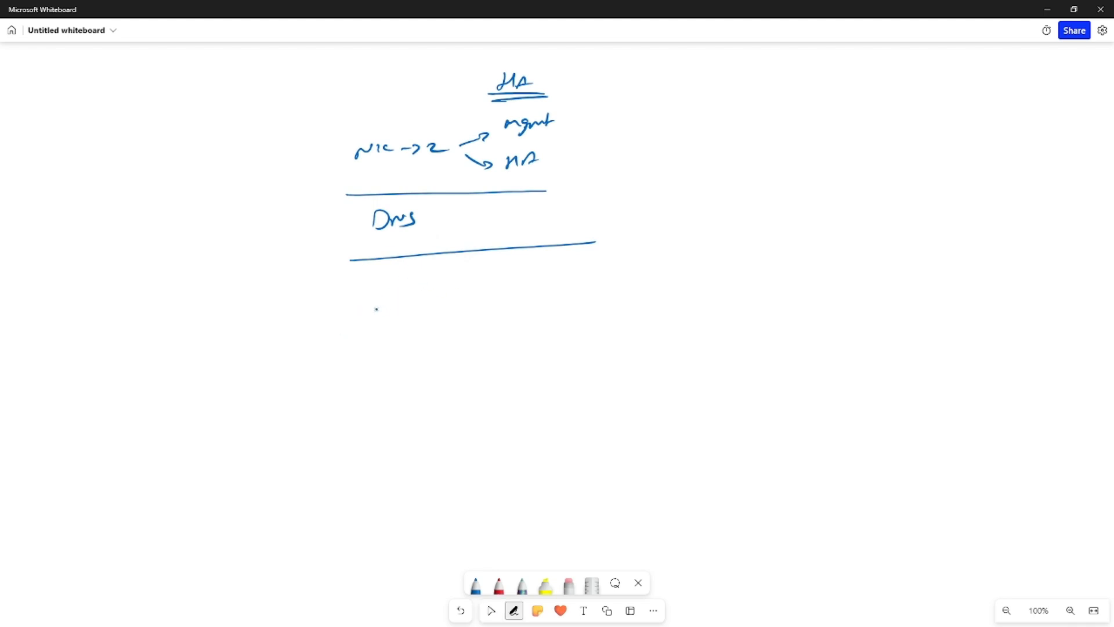
# - Handwrite 'Hostname → LocalHost' below the lower line and underline LocalHost
pyautogui.moveTo(375, 282); pyautogui.dragTo(459, 280)
pyautogui.moveTo(395, 275); pyautogui.dragTo(523, 278)
pyautogui.moveTo(503, 270); pyautogui.dragTo(503, 287)
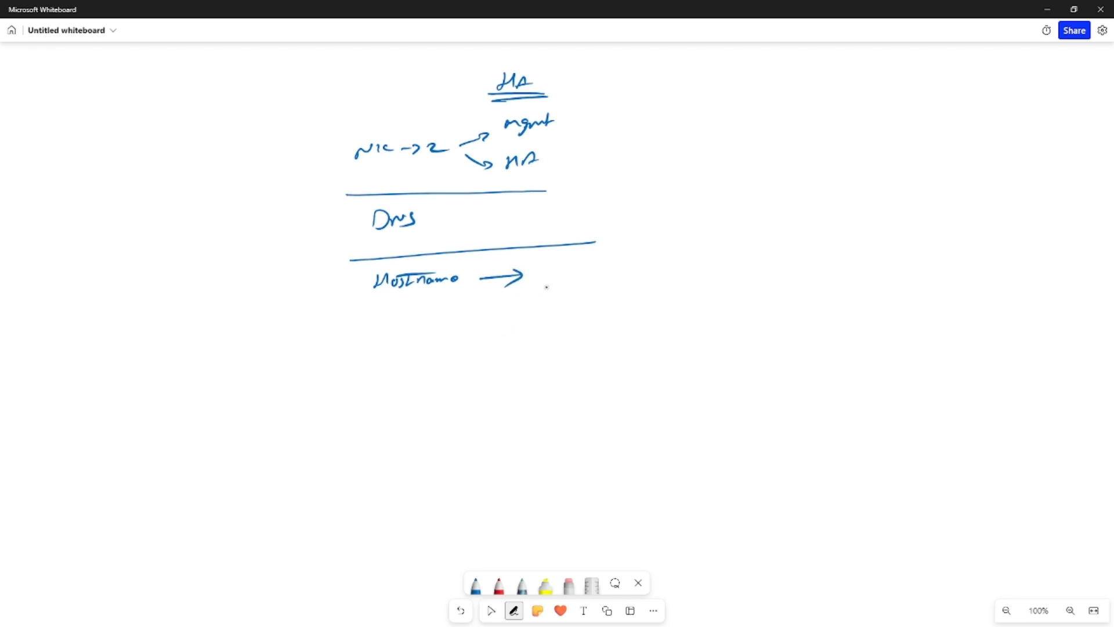
pyautogui.moveTo(531, 264); pyautogui.dragTo(538, 280)
pyautogui.moveTo(545, 273); pyautogui.dragTo(558, 279)
pyautogui.moveTo(574, 272); pyautogui.dragTo(590, 281)
pyautogui.moveTo(597, 275); pyautogui.dragTo(620, 269)
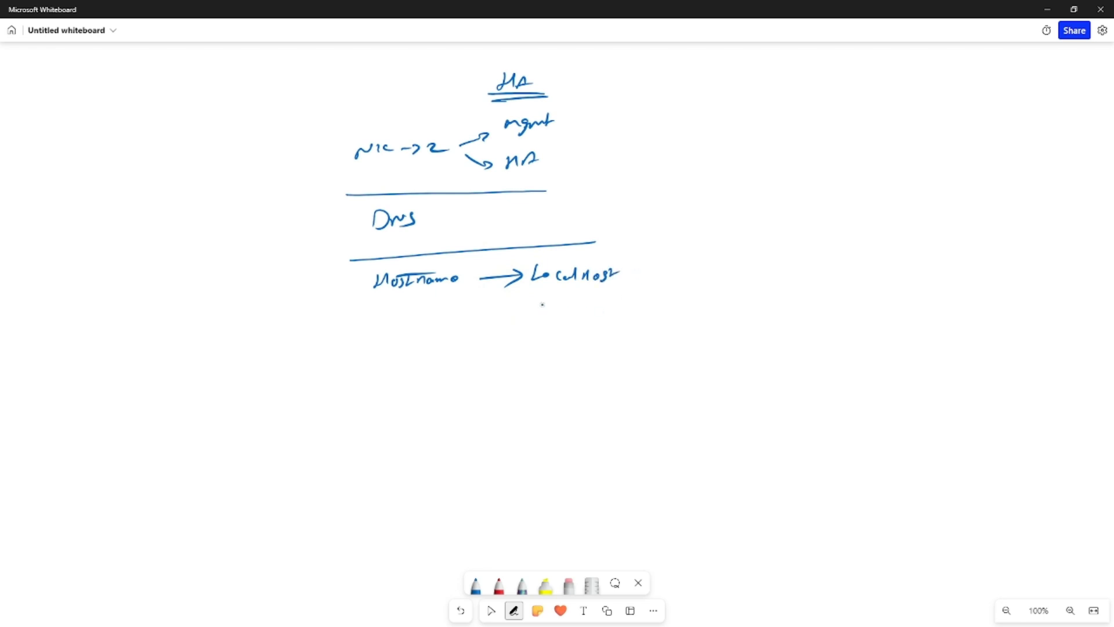
pyautogui.moveTo(549, 295); pyautogui.dragTo(610, 292)
# - Tick off the Dns item and draw a box around mgmt
pyautogui.click(491, 611)
pyautogui.click(514, 610)
pyautogui.moveTo(428, 219); pyautogui.dragTo(455, 213)
pyautogui.moveTo(505, 137)
pyautogui.mouseDown()
pyautogui.moveTo(577, 106)
pyautogui.moveTo(504, 143)
pyautogui.moveTo(585, 169)
pyautogui.mouseUp()
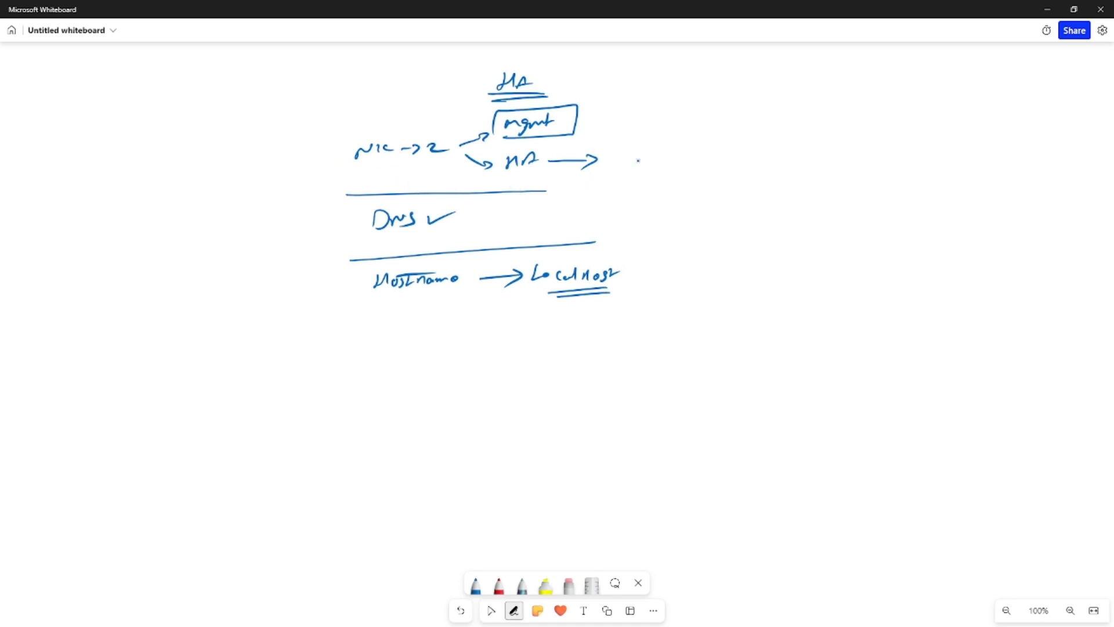
# - Write 'IP/DHCP' after the arrow from HA, then leave pen mode for selecting
pyautogui.moveTo(609, 153); pyautogui.dragTo(622, 167)
pyautogui.moveTo(627, 166)
pyautogui.mouseDown()
pyautogui.moveTo(630, 154)
pyautogui.moveTo(641, 166)
pyautogui.mouseUp()
pyautogui.moveTo(652, 154); pyautogui.dragTo(653, 164)
pyautogui.moveTo(663, 155); pyautogui.dragTo(677, 163)
pyautogui.moveTo(682, 156); pyautogui.dragTo(684, 163)
pyautogui.moveTo(687, 159); pyautogui.dragTo(690, 162)
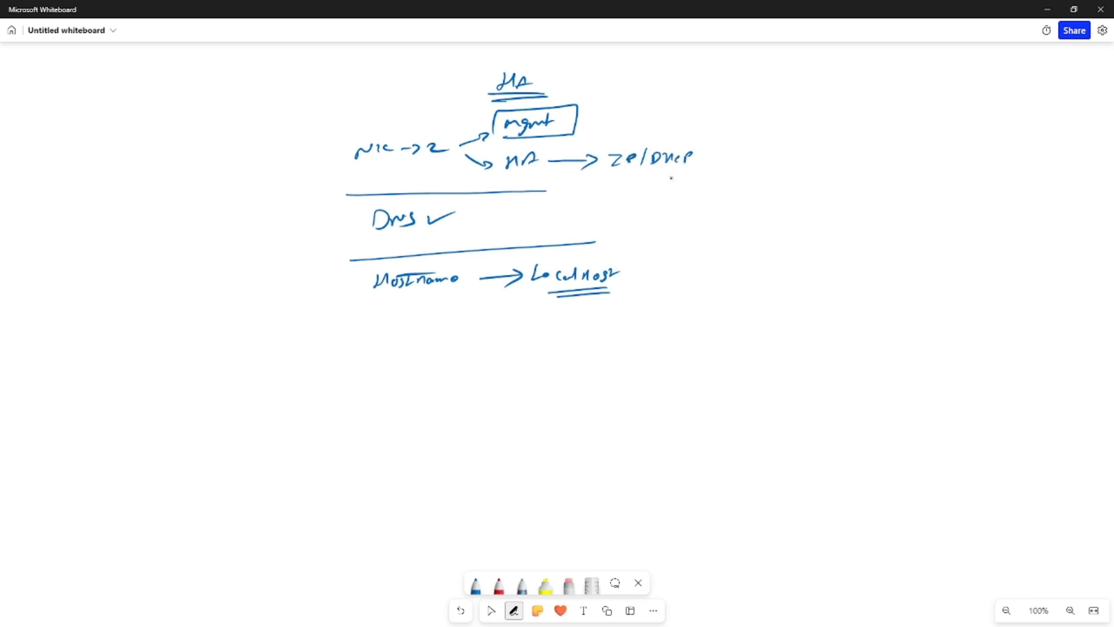
pyautogui.press('Escape')
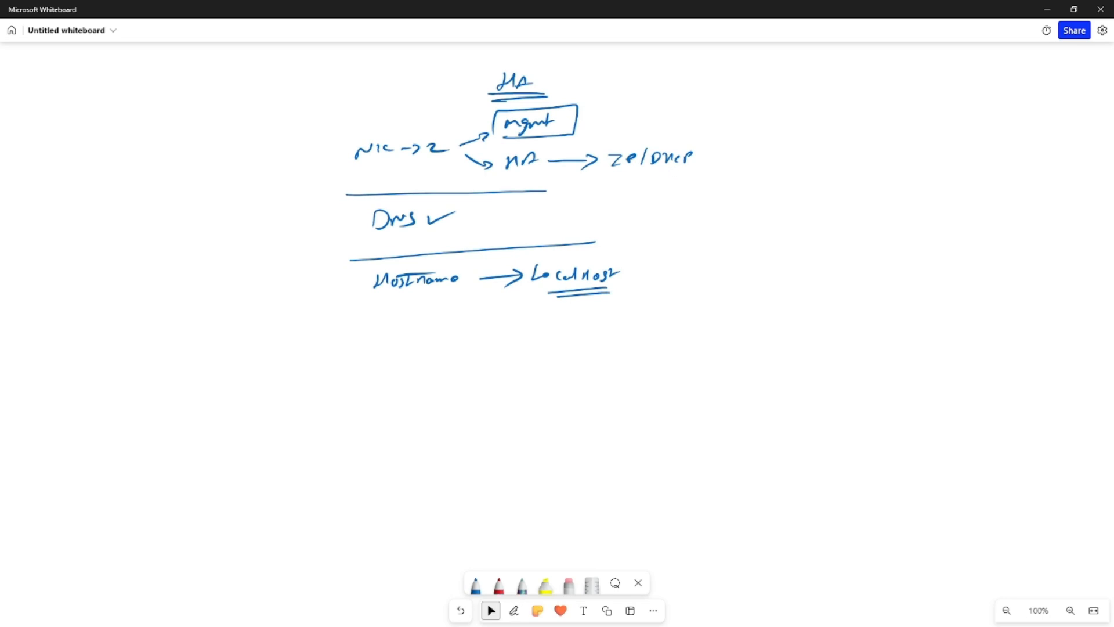
# - Load the ESXi host login page at 192.168.1.34 in the browser
pyautogui.hotkey('alt', 'Tab')
pyautogui.click(417, 37)
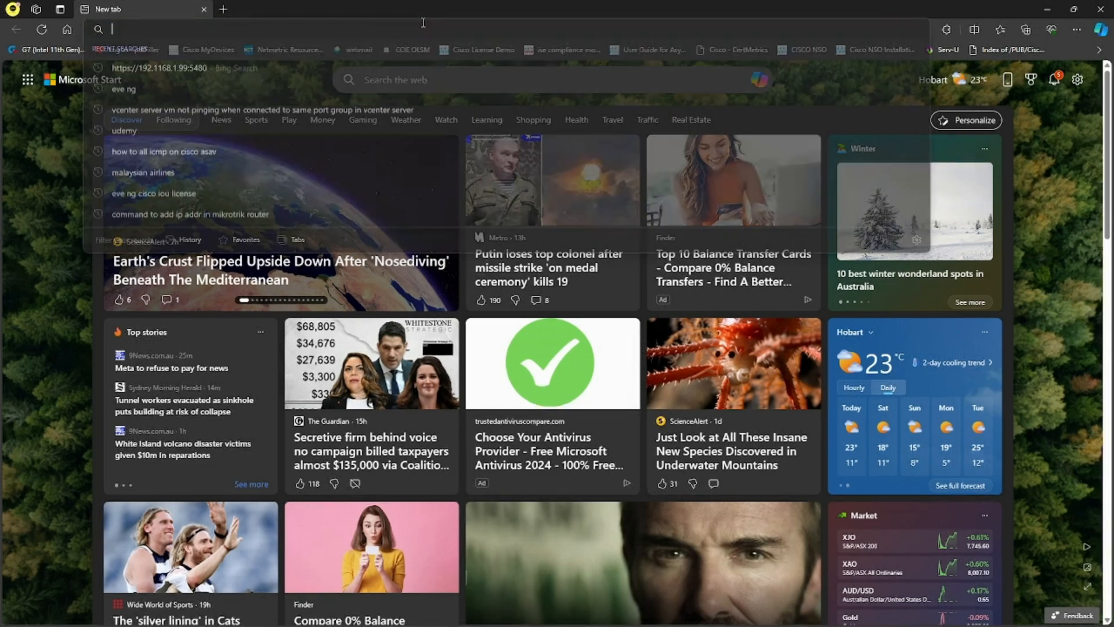
pyautogui.write('192.168.1.')
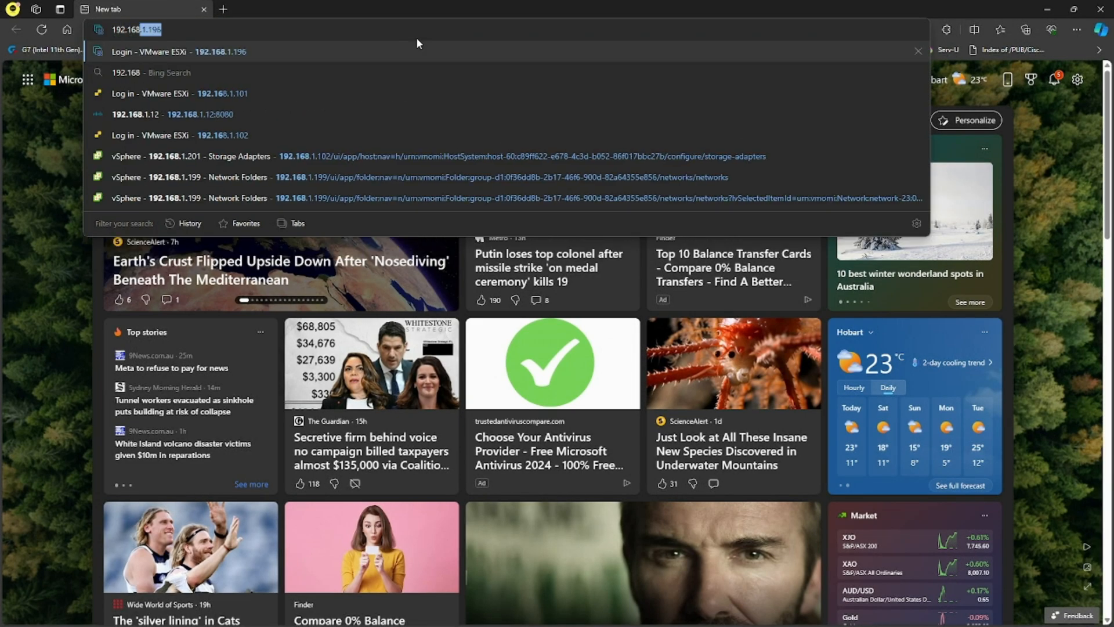
pyautogui.write('34')
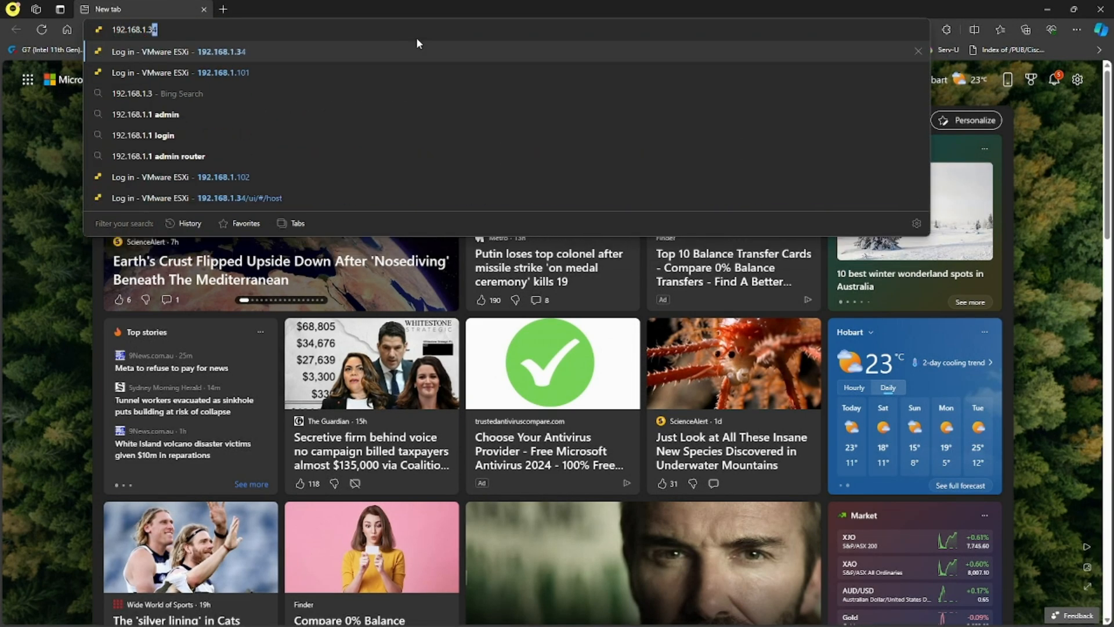
pyautogui.press('Return')
# - Log in as root with the host password and open VC-1 from Virtual Machines
pyautogui.click(133, 259)
pyautogui.write('root')
pyautogui.press('Tab')
pyautogui.write('*****')
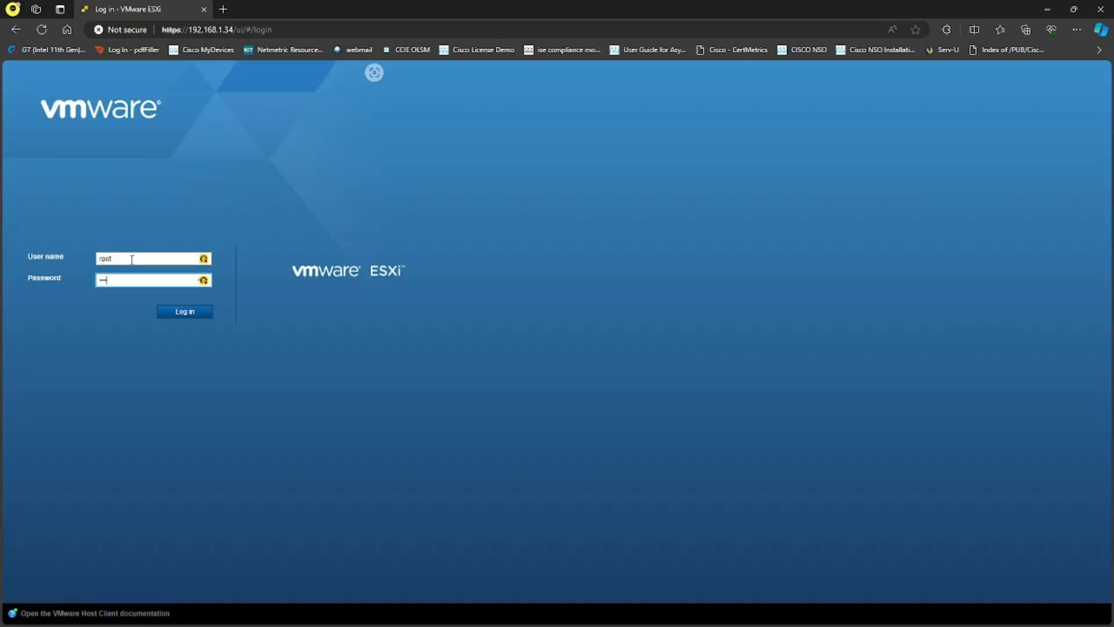
pyautogui.press('Return')
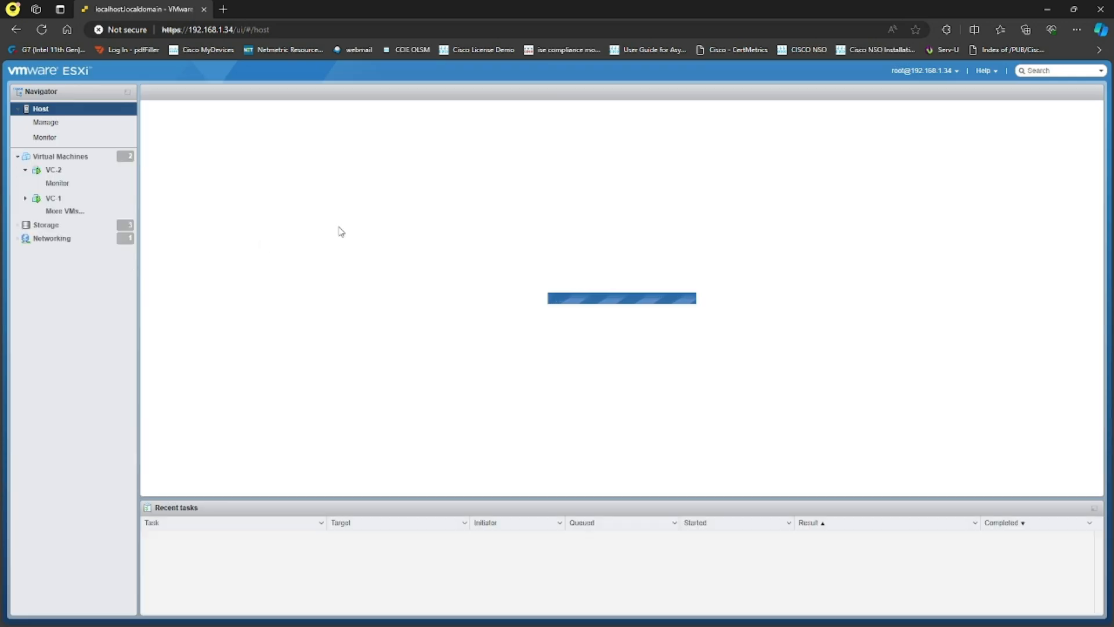
pyautogui.click(58, 157)
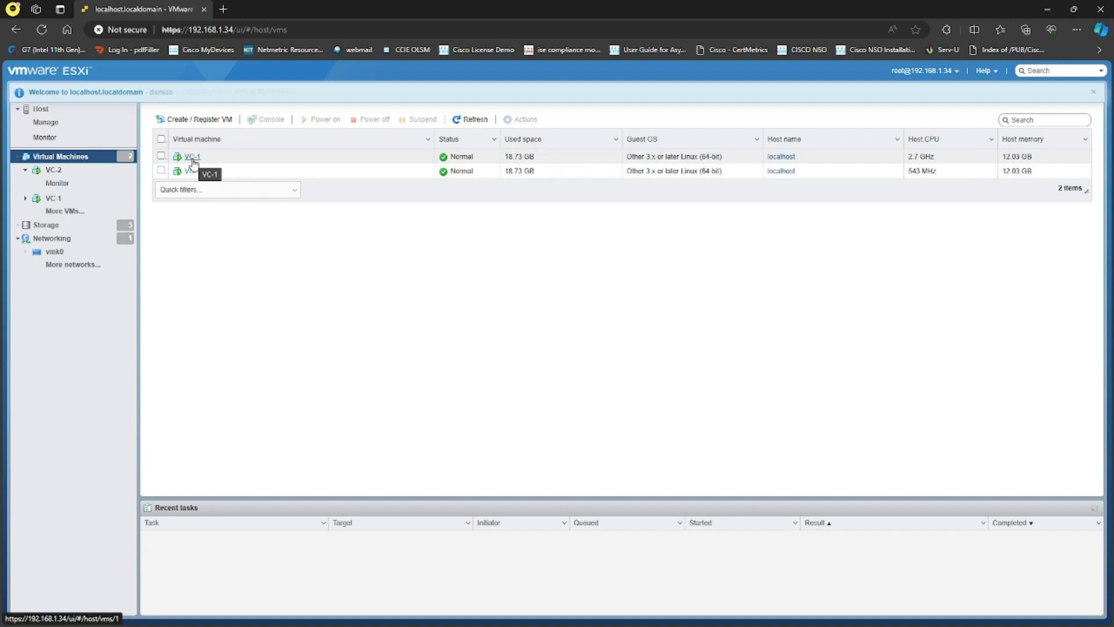
pyautogui.click(192, 157)
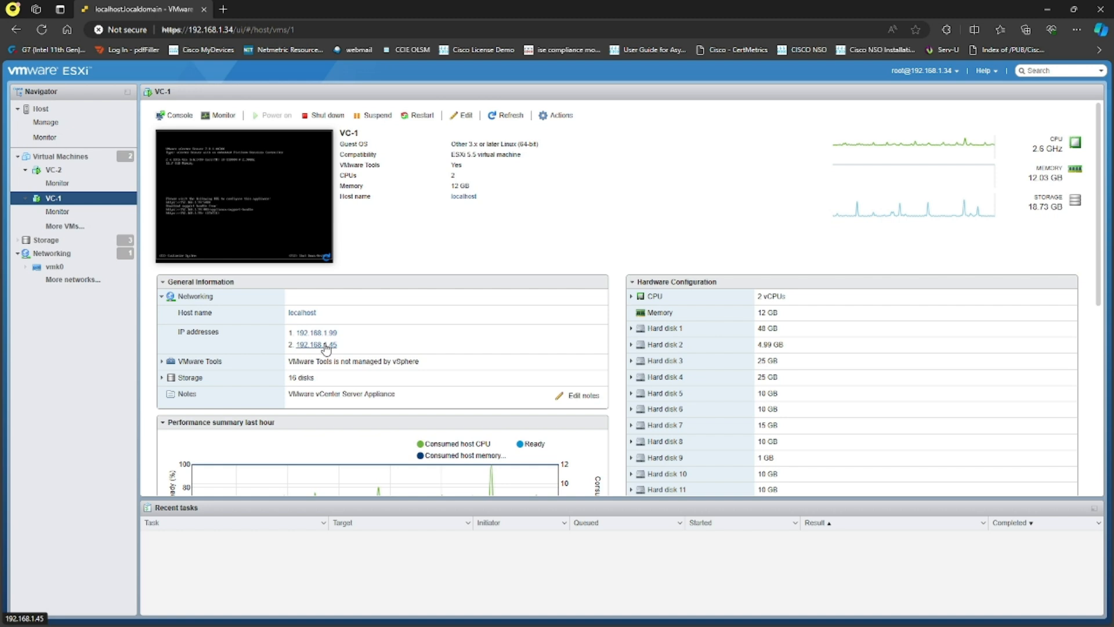
# - Preview VC-1's enlarged console, then switch to VC-2's details
pyautogui.click(232, 215)
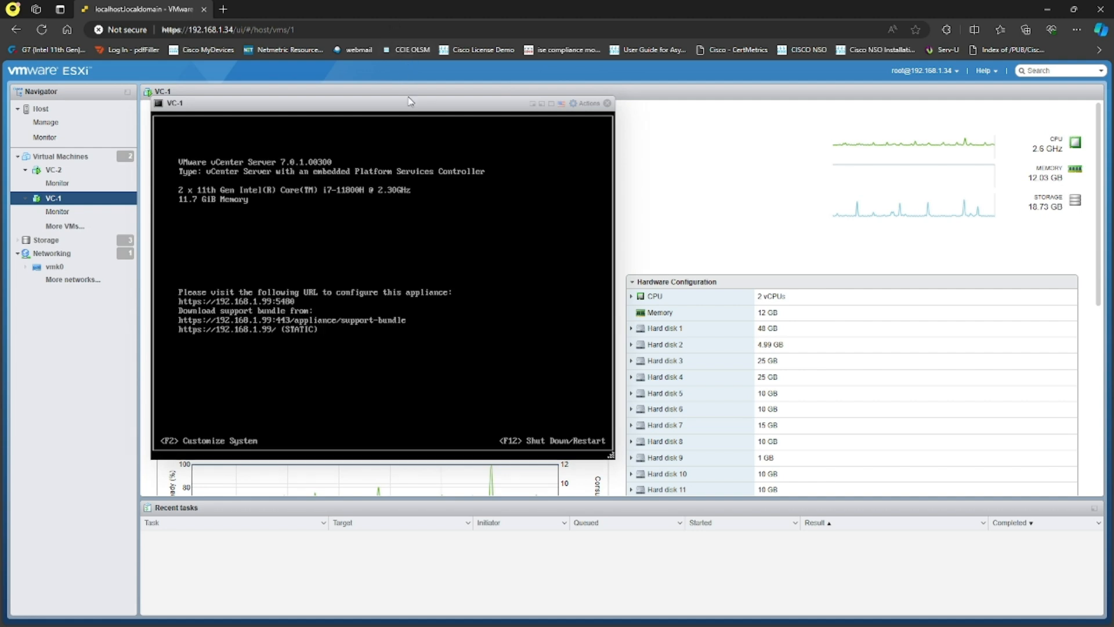
pyautogui.click(607, 103)
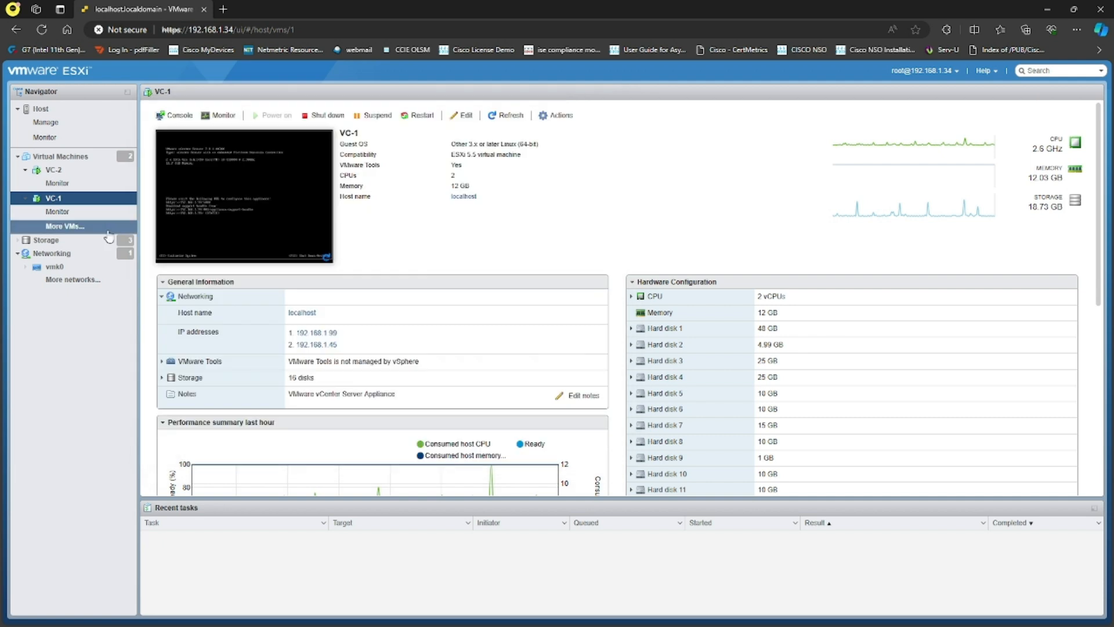
pyautogui.click(83, 172)
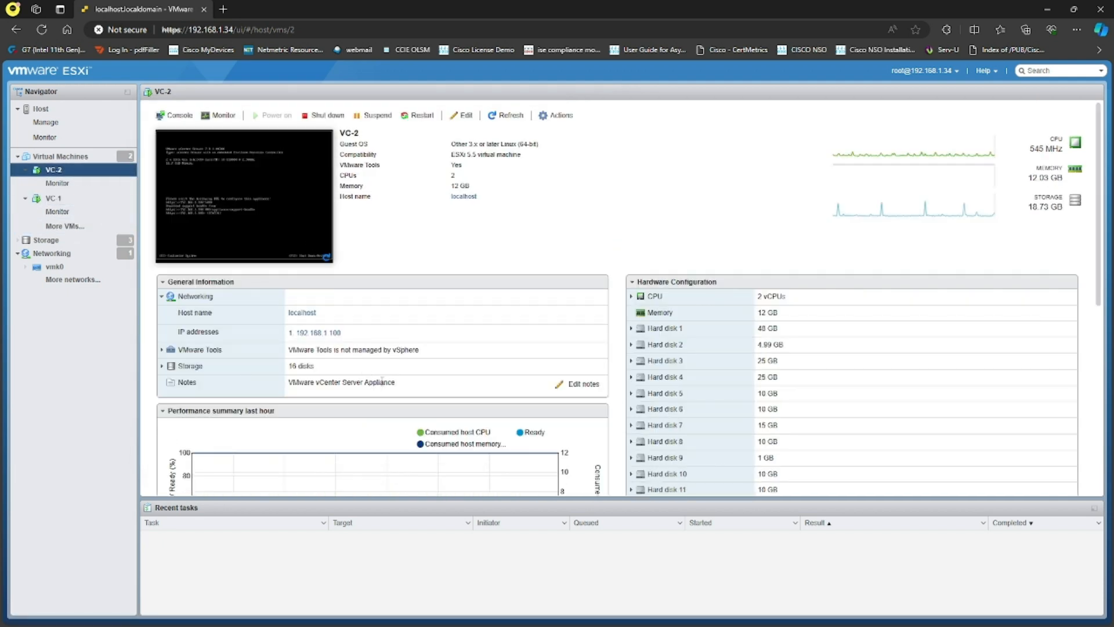
# - Check VC-2's IP 192.168.1.100 and open its Edit settings
pyautogui.moveTo(342, 333); pyautogui.dragTo(294, 334)
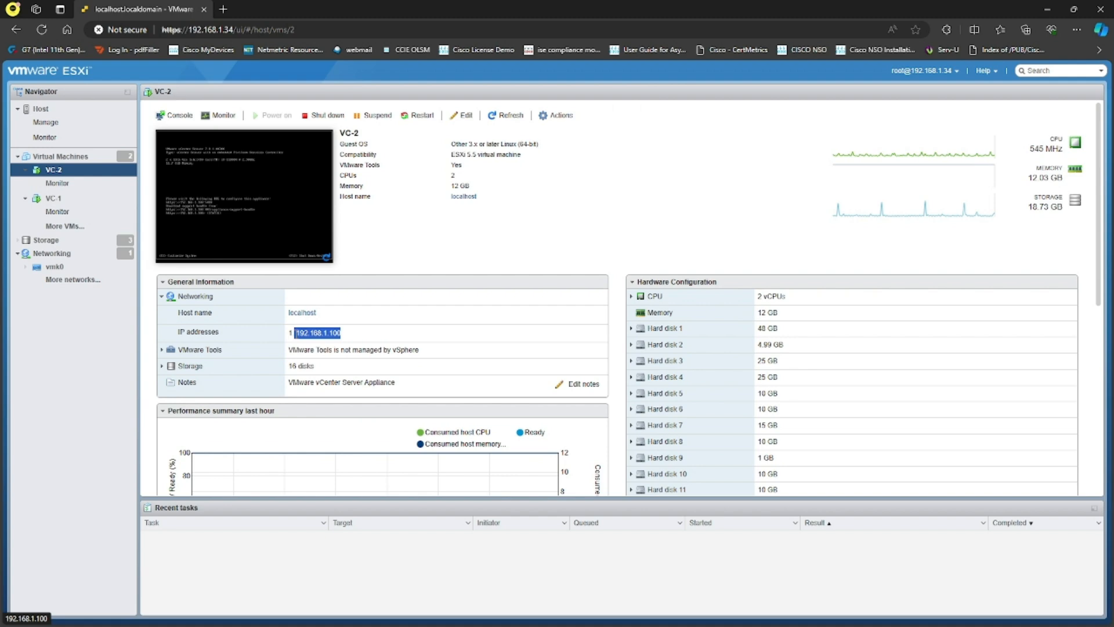
pyautogui.click(106, 358)
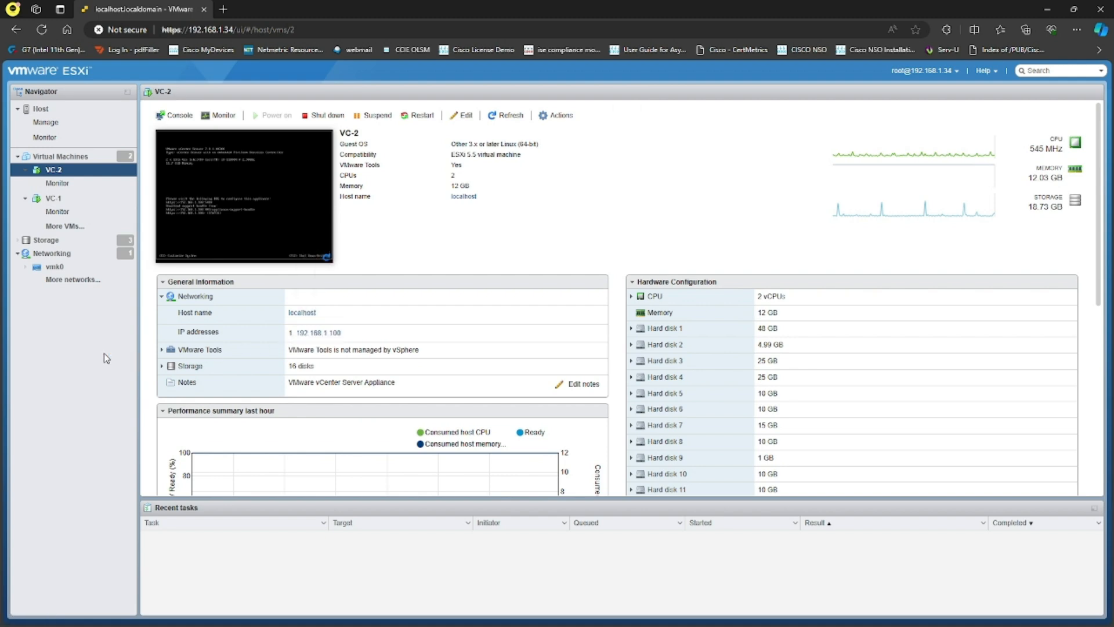
pyautogui.click(472, 119)
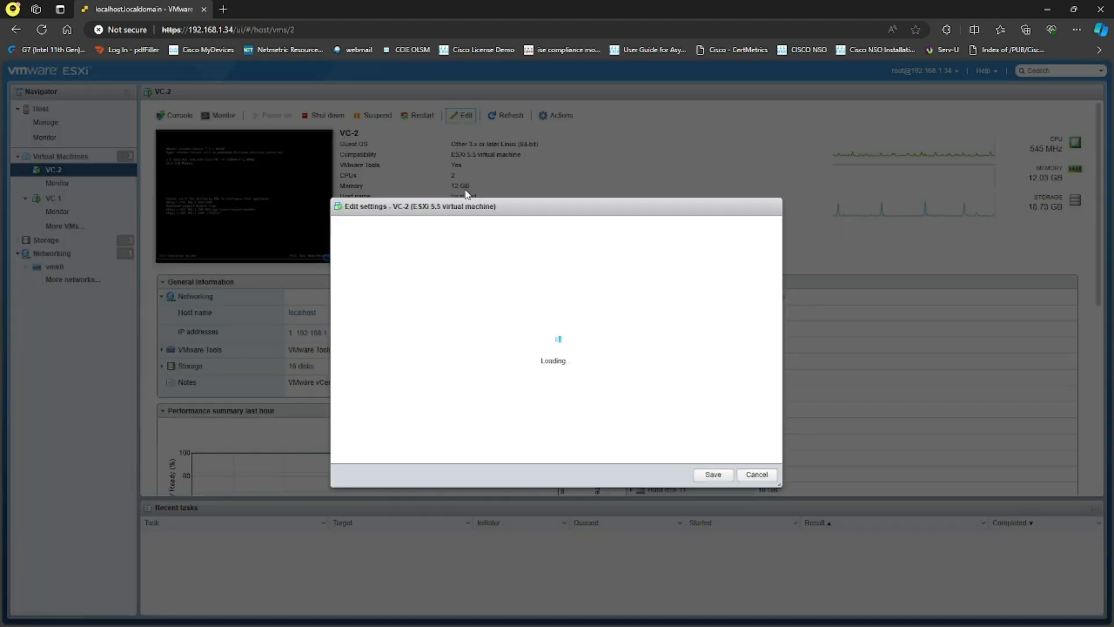
# - Review VC-2's two network adapters on VM Network and cancel the settings dialog
pyautogui.scroll(-3, 581, 340)
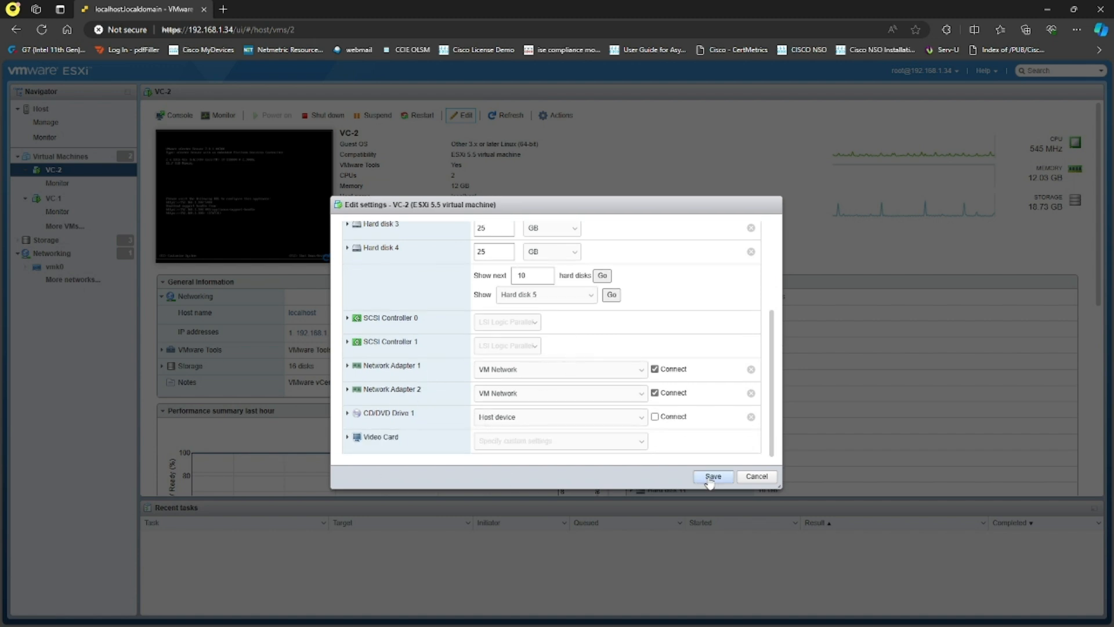
pyautogui.click(755, 476)
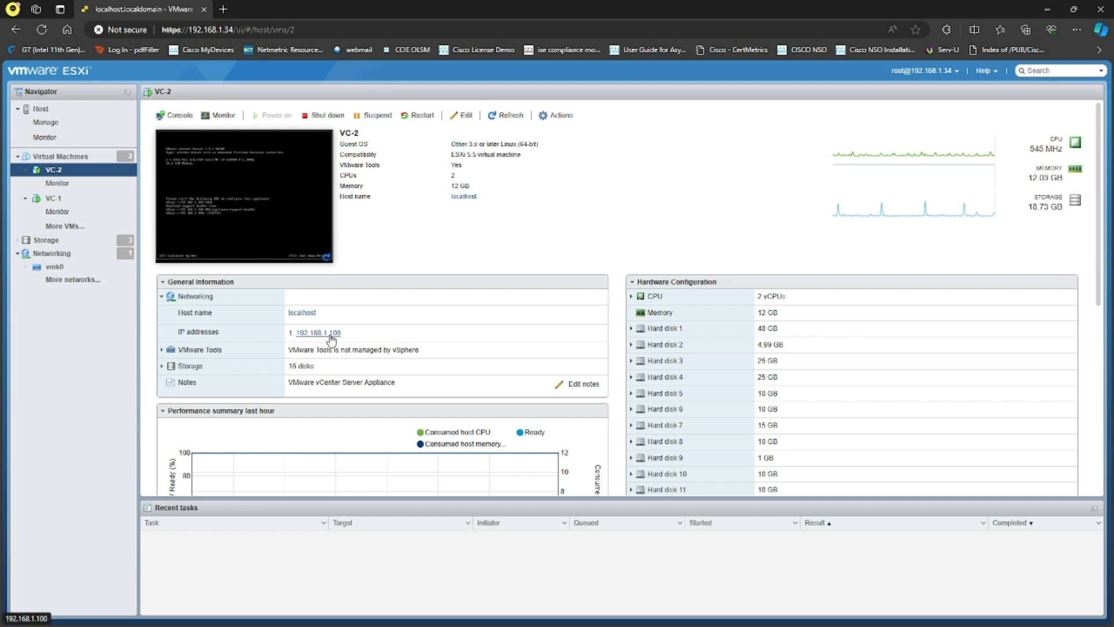
# - Open VC-1's console in a new tab and sign in to System Customization with the root password
pyautogui.click(58, 199)
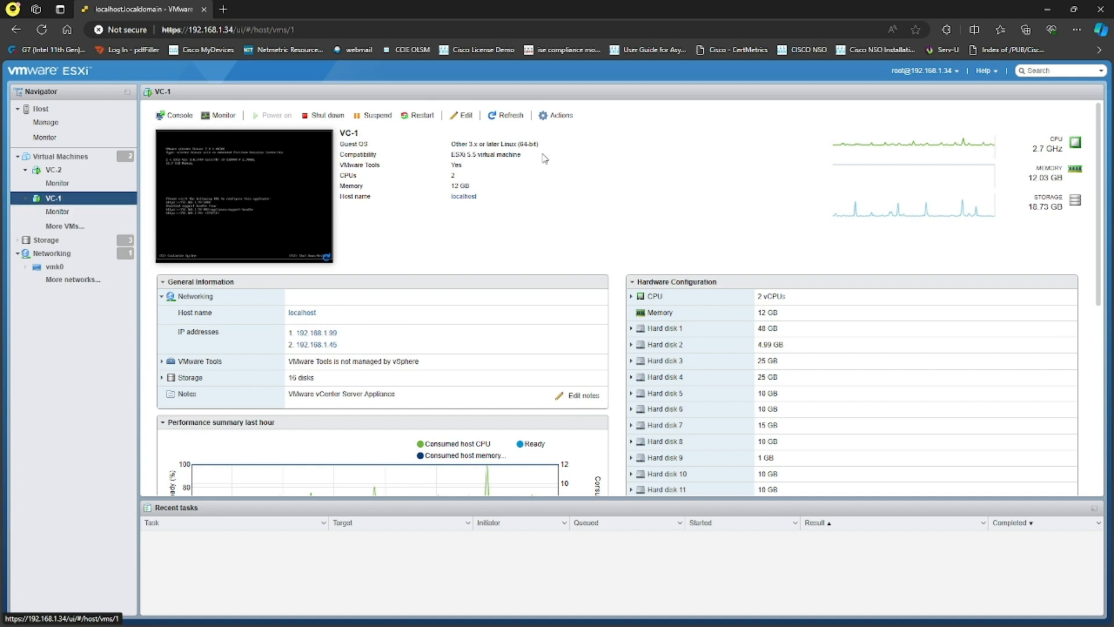
pyautogui.click(175, 115)
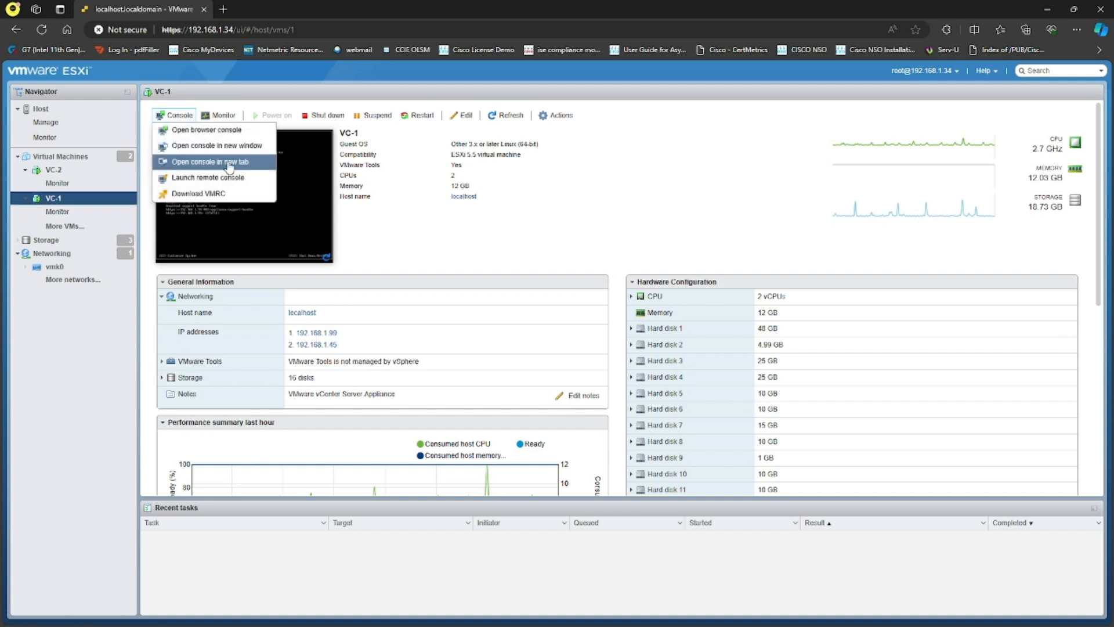
pyautogui.click(200, 162)
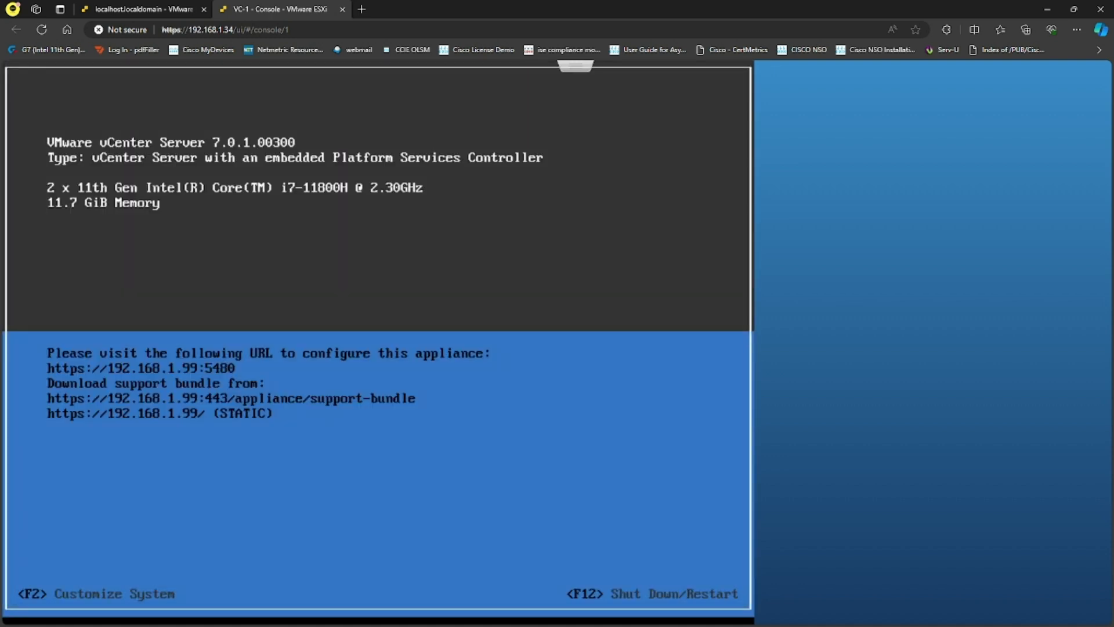
pyautogui.press('F2')
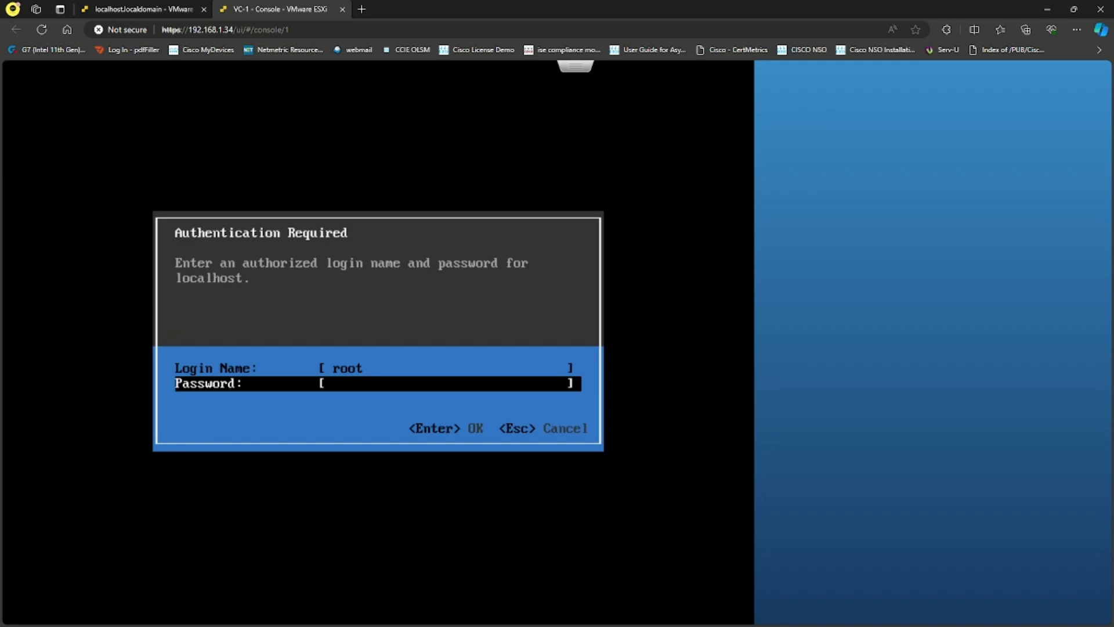
pyautogui.write('*********')
pyautogui.press('Return')
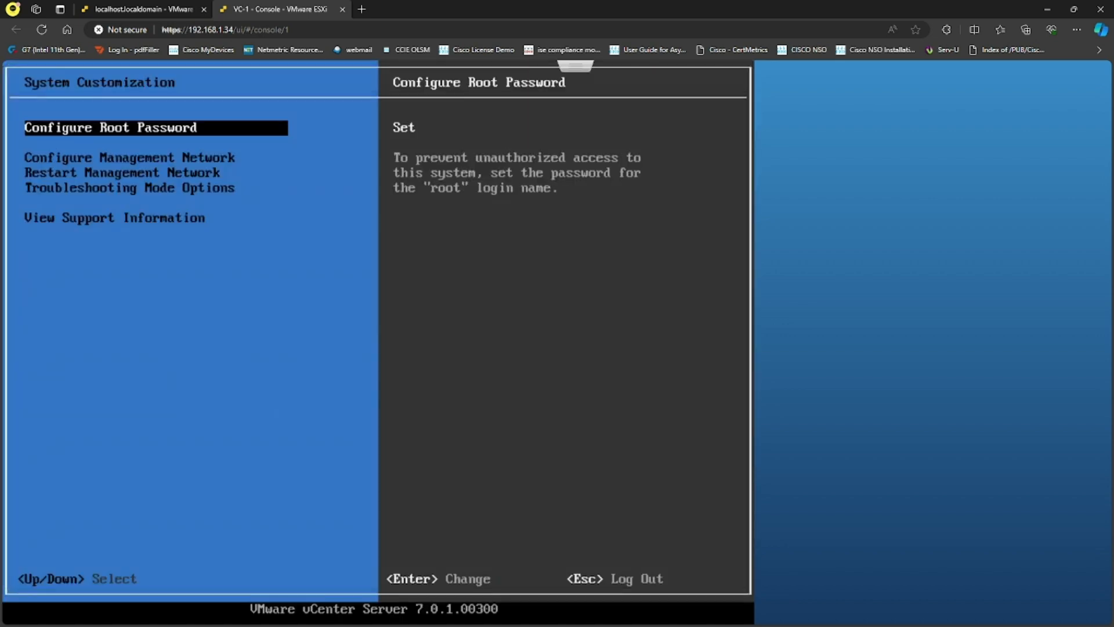
# - Go through Configure Management Network to DNS Configuration, showing 192.168.1.1 and localhost
pyautogui.press('Down')
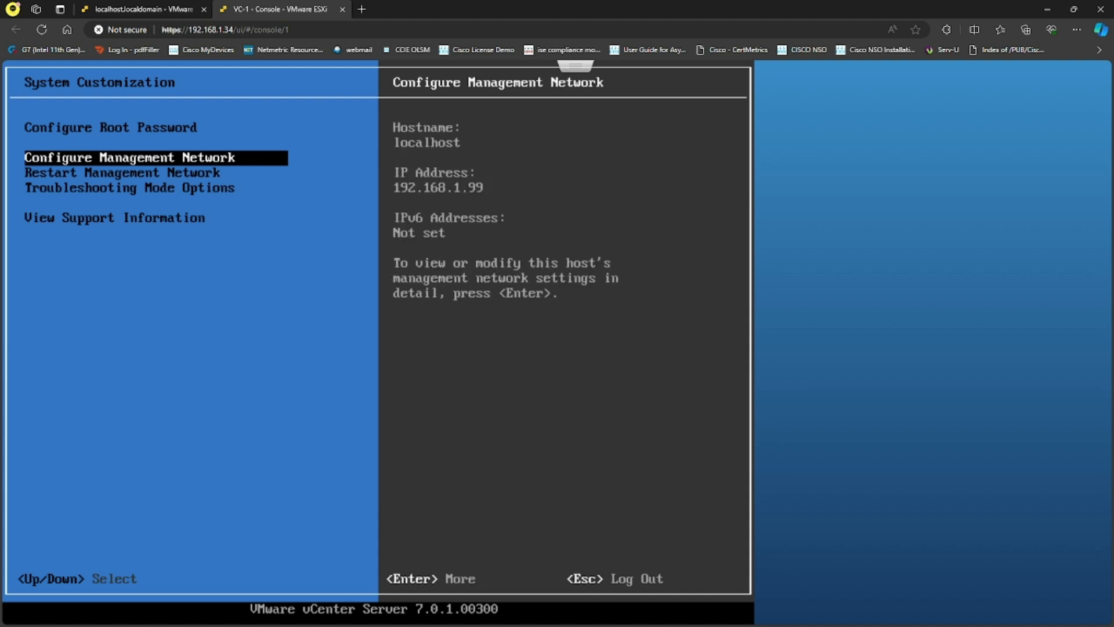
pyautogui.press('Return')
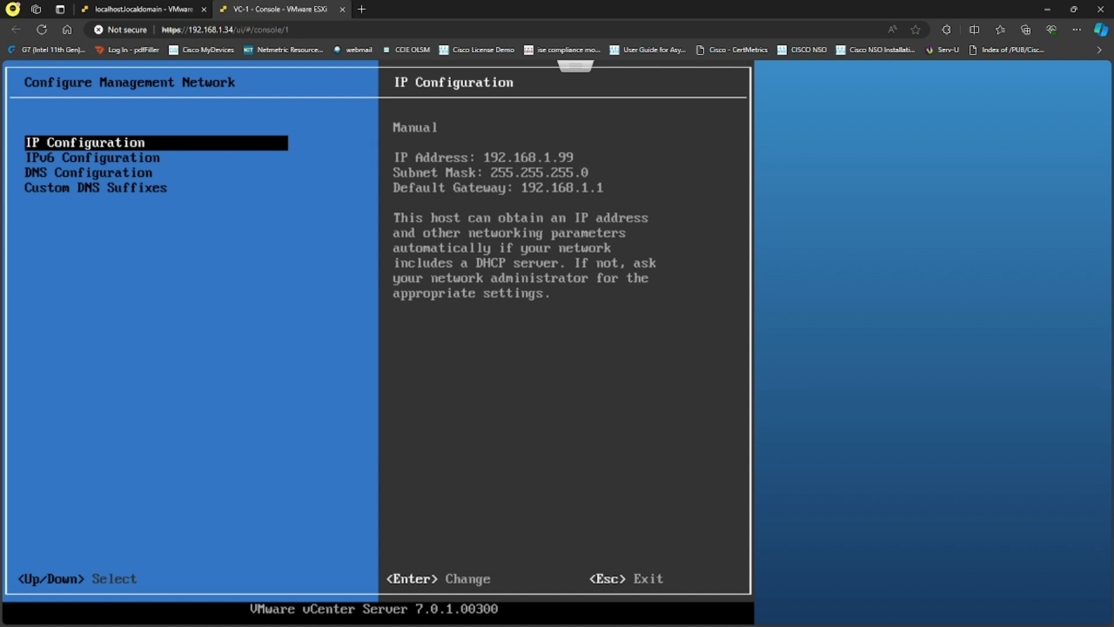
pyautogui.press('Down')
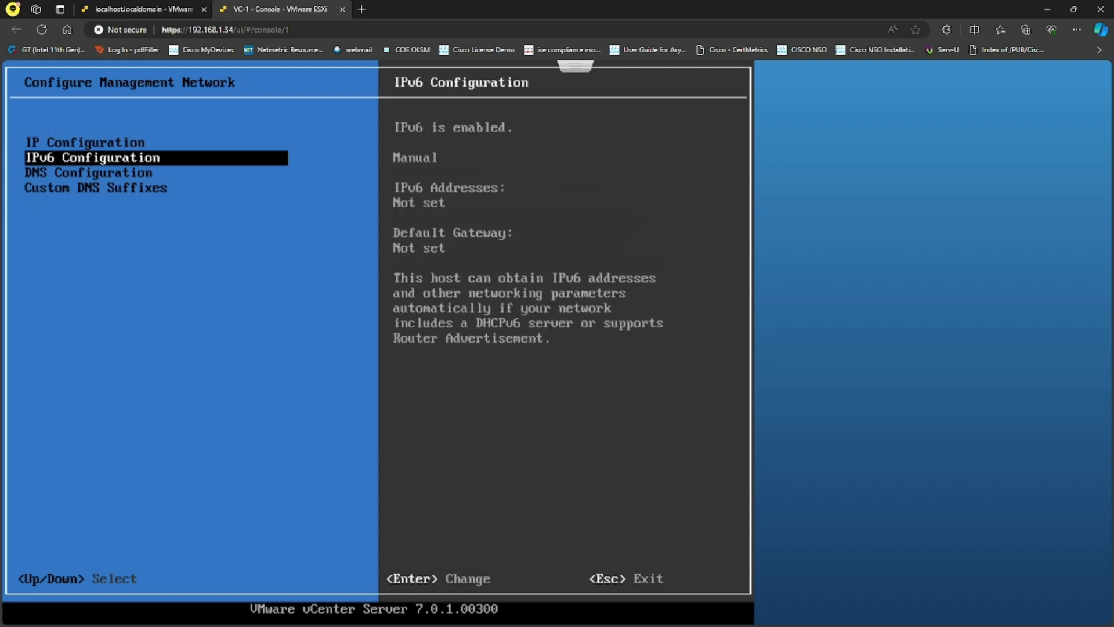
pyautogui.press('Down')
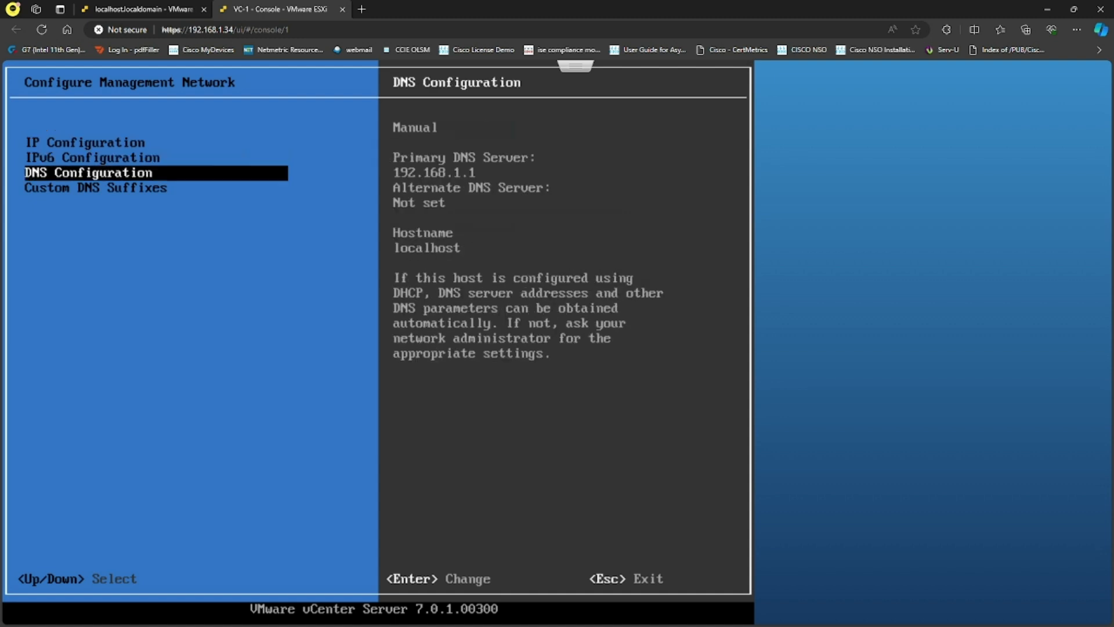
pyautogui.press('Return')
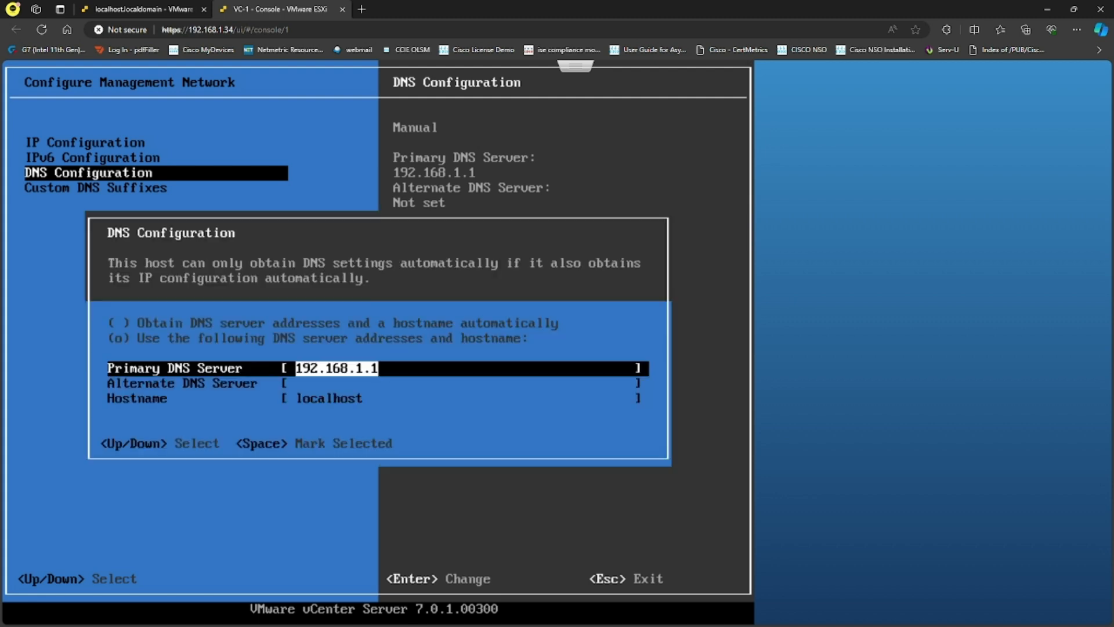
# - Change primary DNS from 192.168.1.1 to 192.168.1.100, hostname to vc1.sysable.com.au, and save
pyautogui.press('Right')
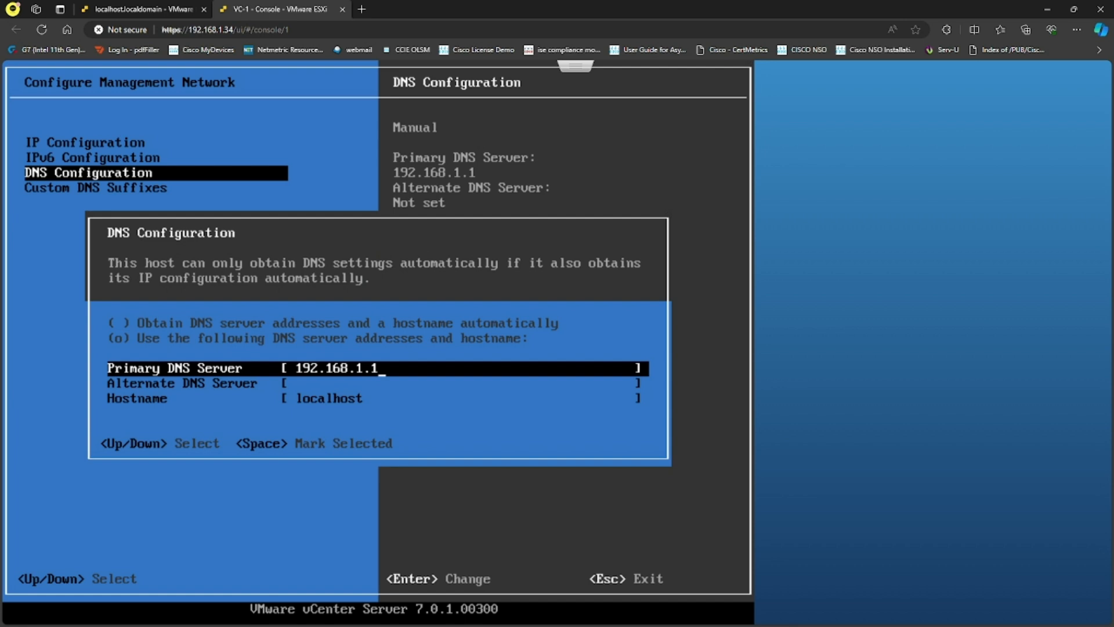
pyautogui.write('00')
pyautogui.press('Down')
pyautogui.press('Down')
pyautogui.write('vc1')
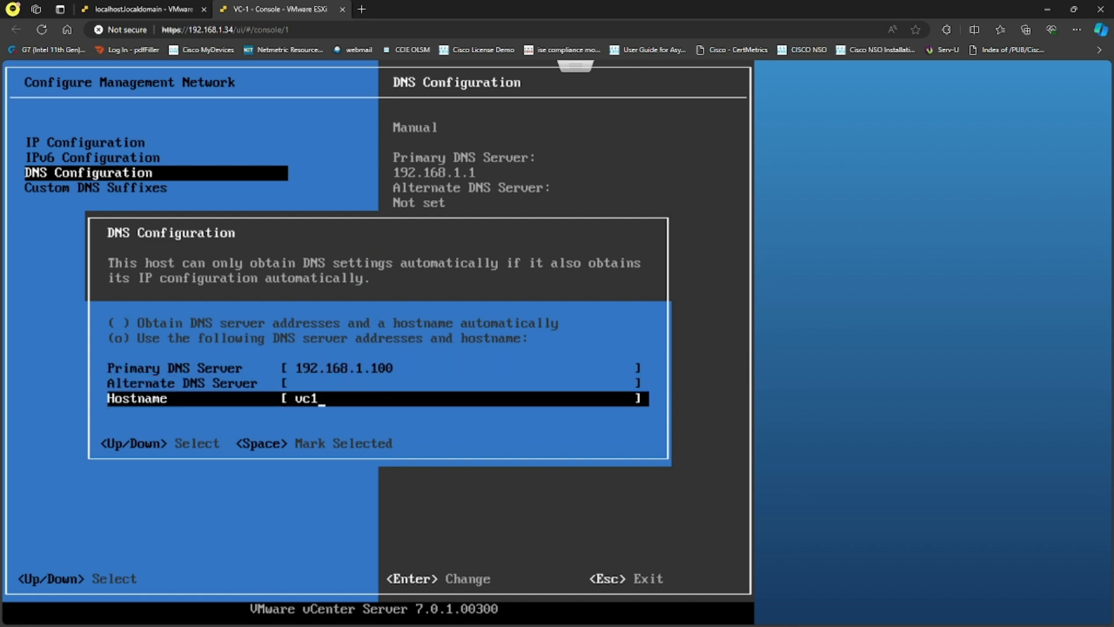
pyautogui.write('.sysable.com.au')
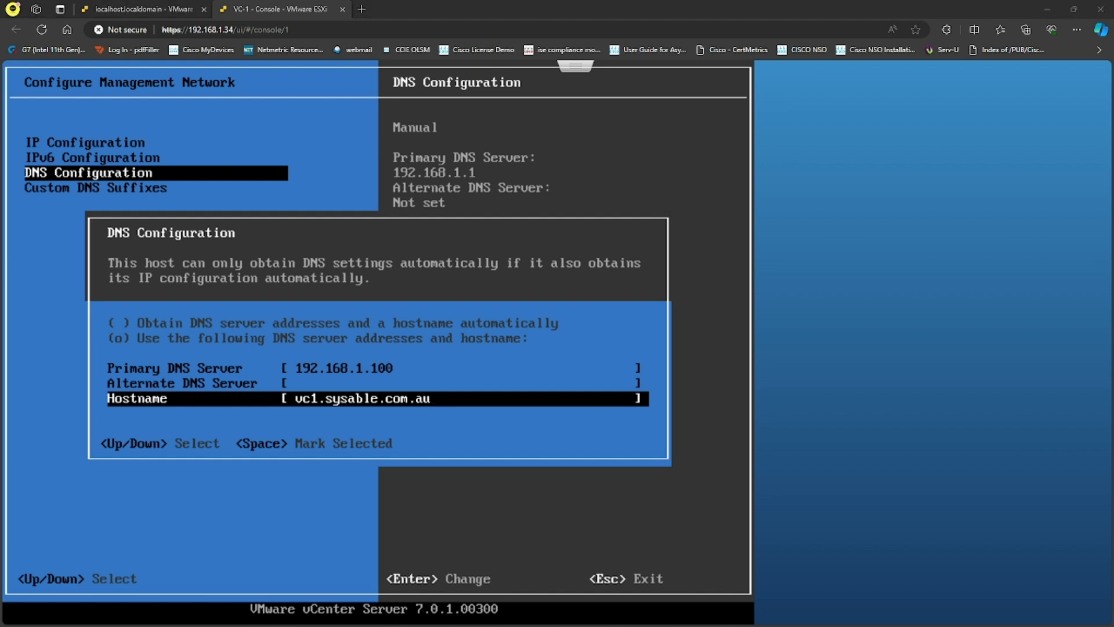
pyautogui.press('Return')
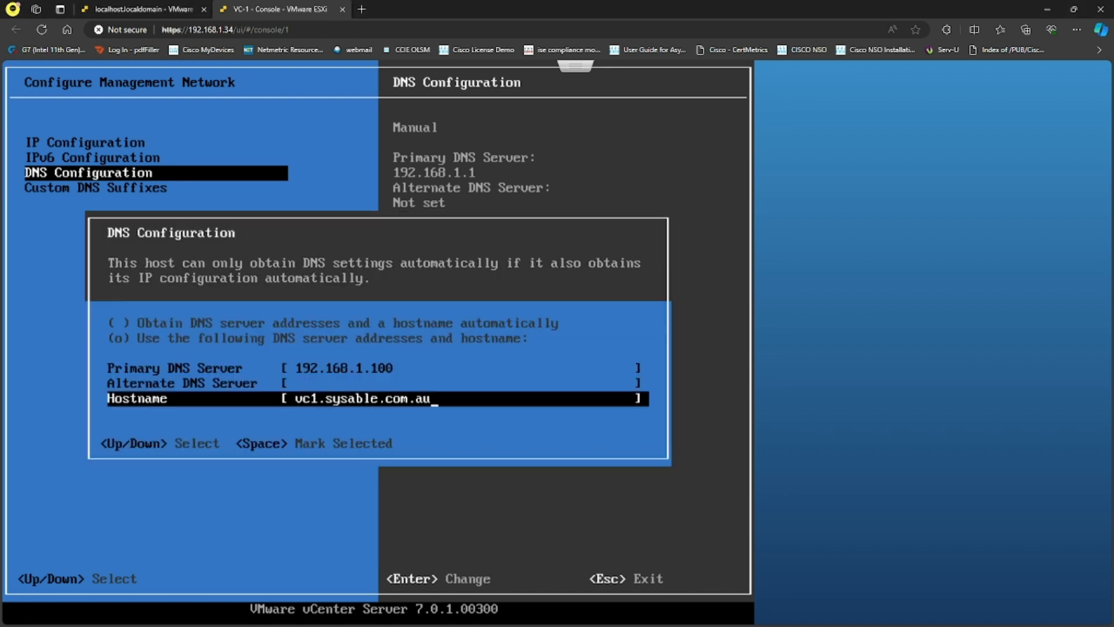
pyautogui.press('Return')
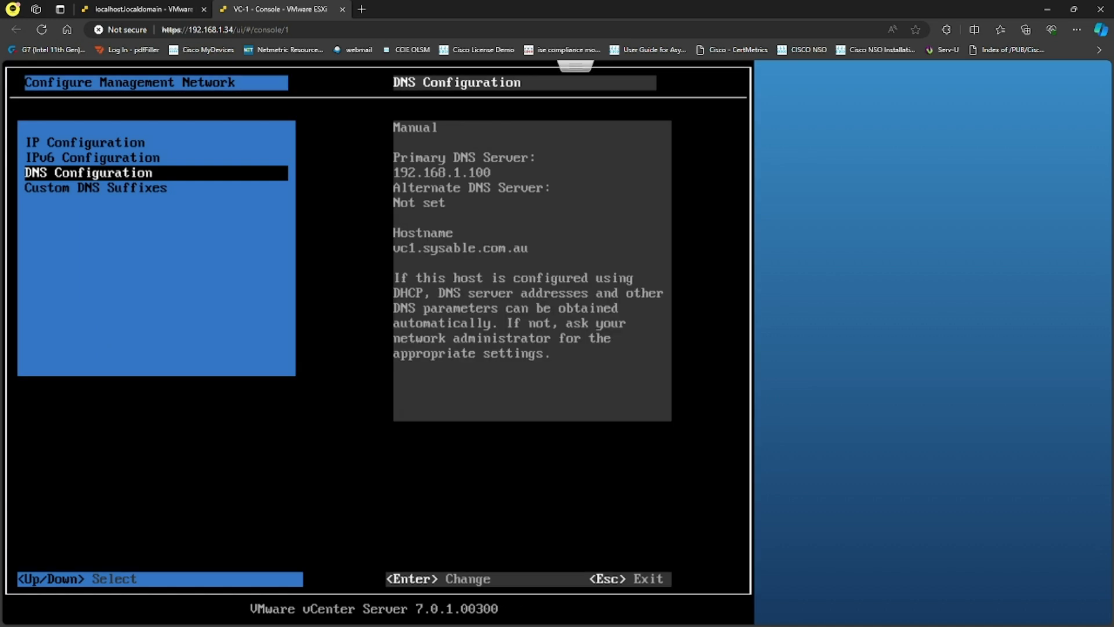
# - Apply the DNS changes with Yes, acknowledge the 'IP configuration not allowed' error, close the console tab
pyautogui.press('Escape')
pyautogui.press('y')
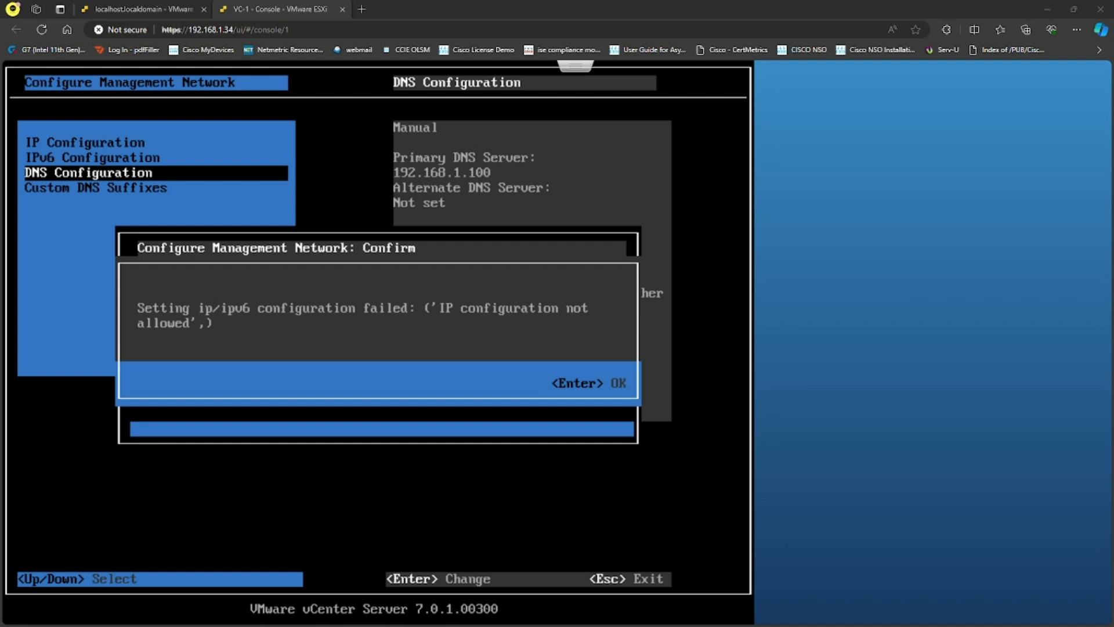
pyautogui.press('Return')
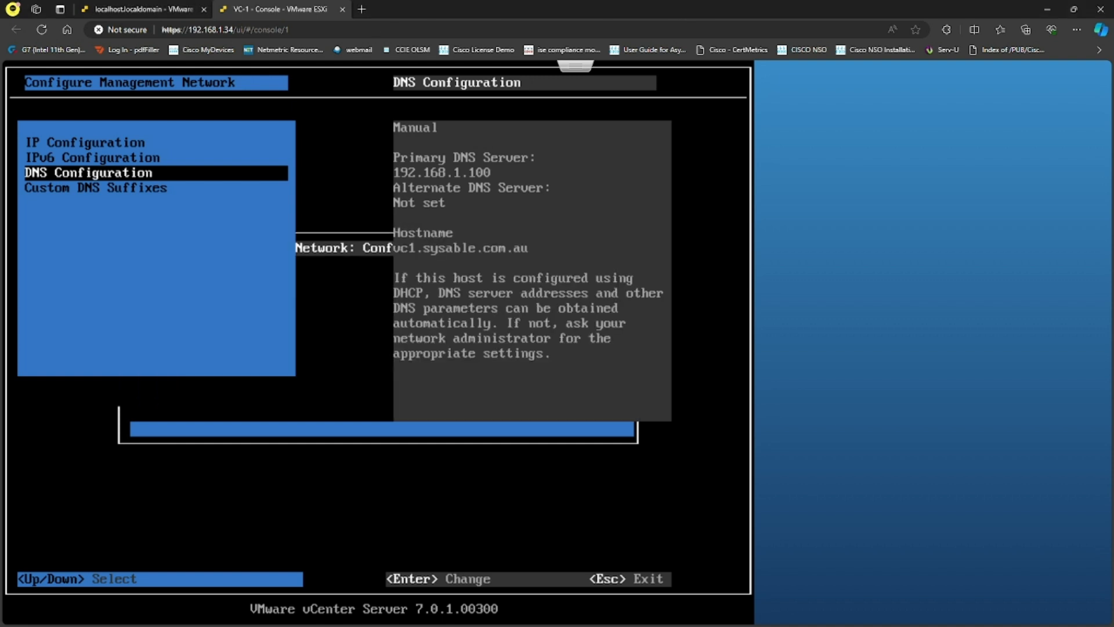
pyautogui.click(342, 9)
# - Open VC-2's summary and copy its IP address 192.168.1.100
pyautogui.click(81, 173)
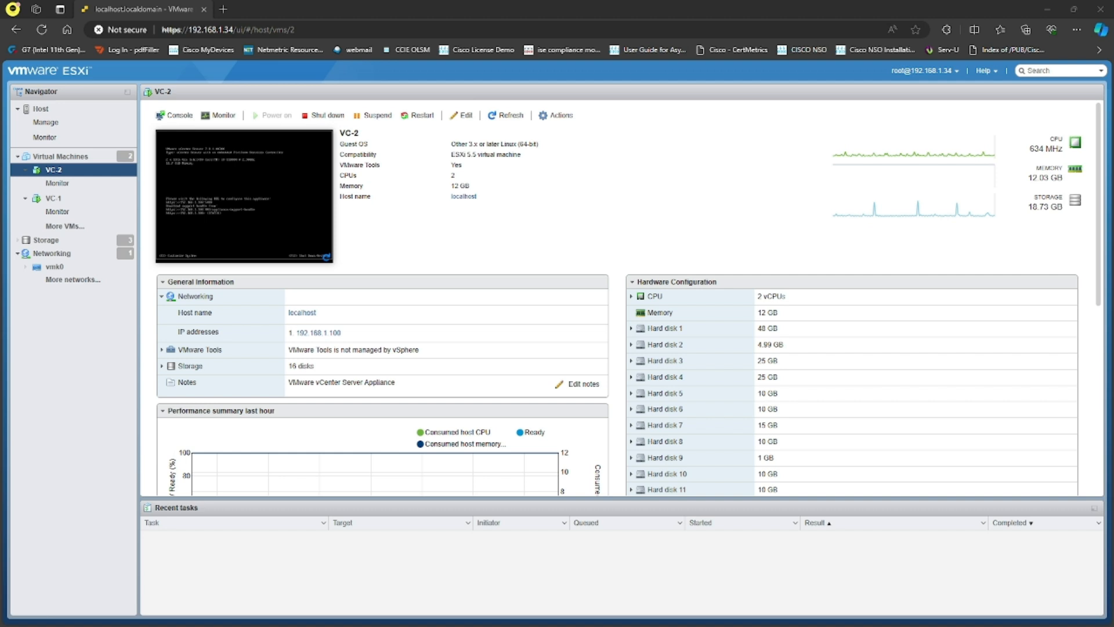
pyautogui.moveTo(360, 340); pyautogui.dragTo(297, 335)
pyautogui.hotkey('ctrl', 'c')
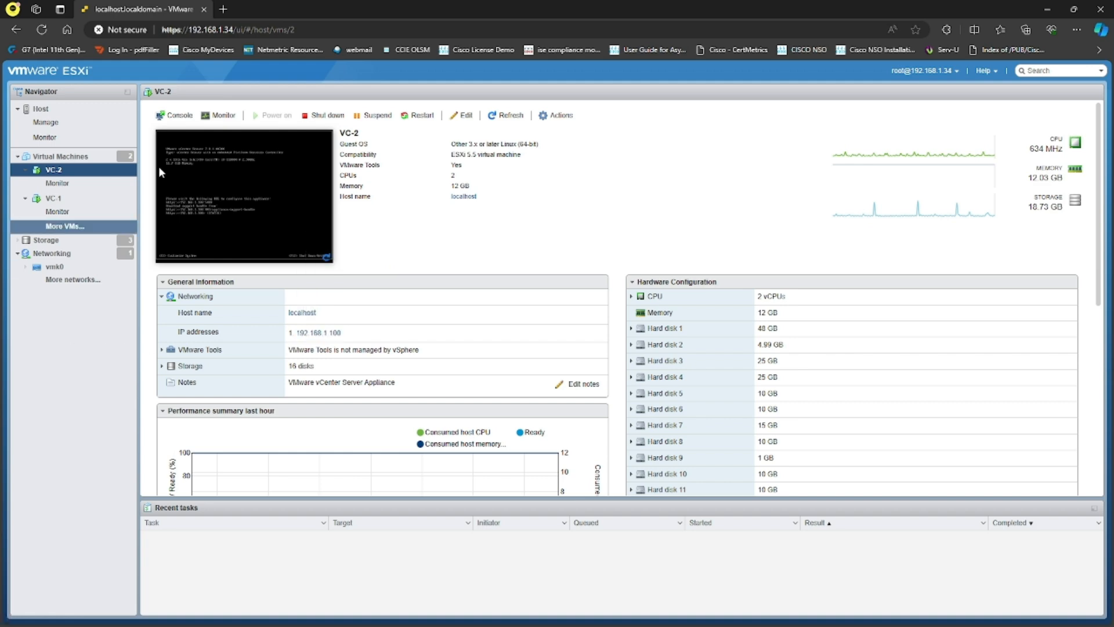
pyautogui.click(222, 10)
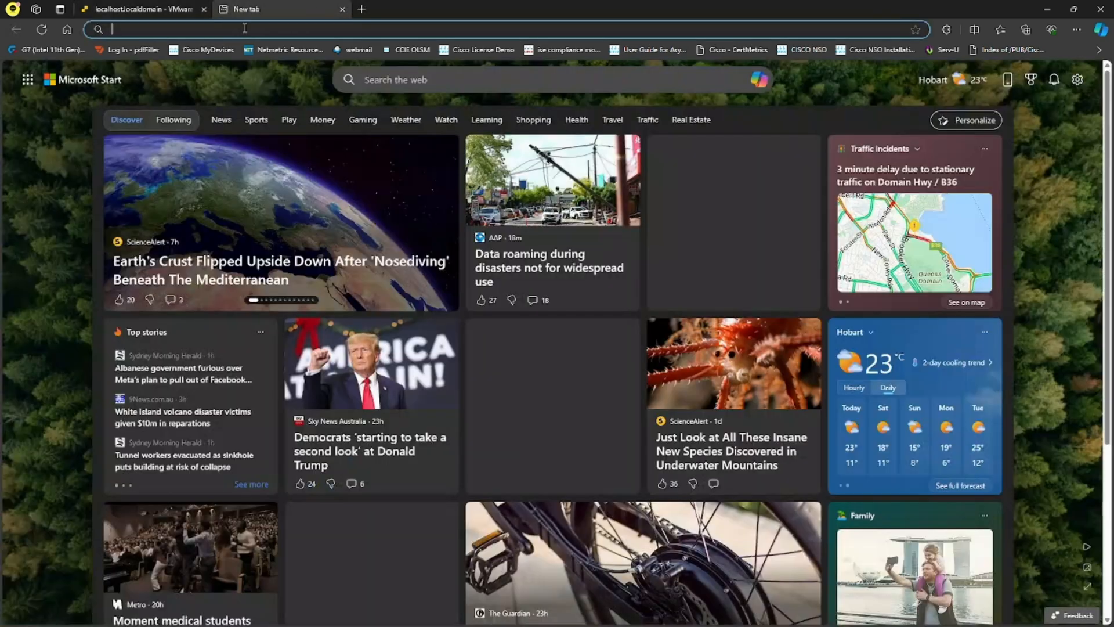
pyautogui.click(245, 28)
pyautogui.write('https://')
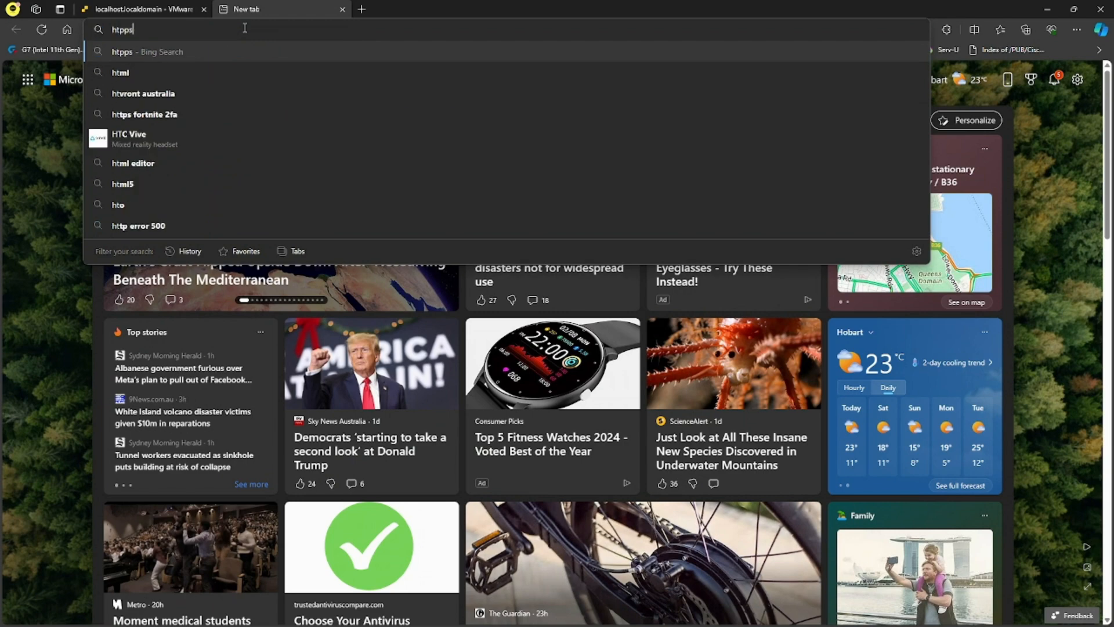
pyautogui.press('BackSpace')
pyautogui.press('BackSpace')
pyautogui.press('BackSpace')
pyautogui.press('BackSpace')
pyautogui.press('BackSpace')
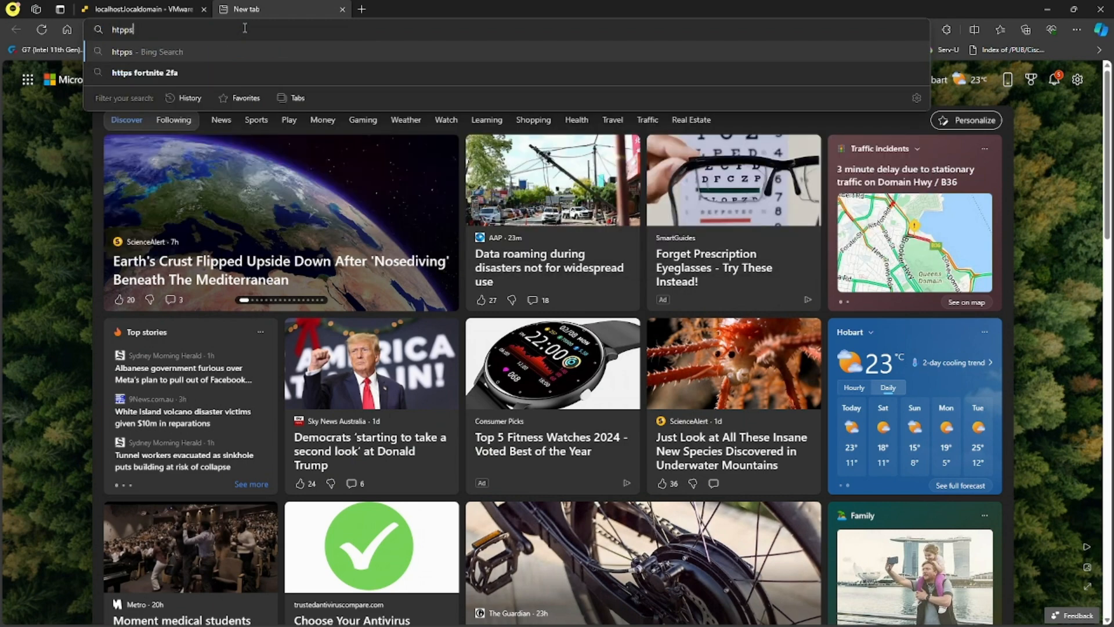
pyautogui.write('ps://')
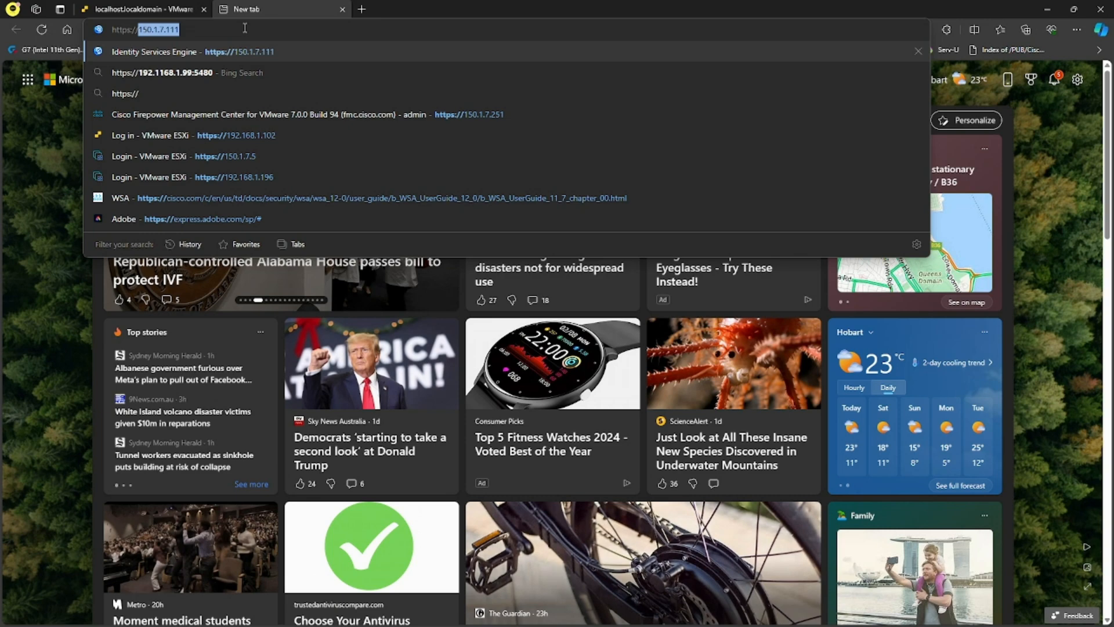
pyautogui.write('192.168.1.100')
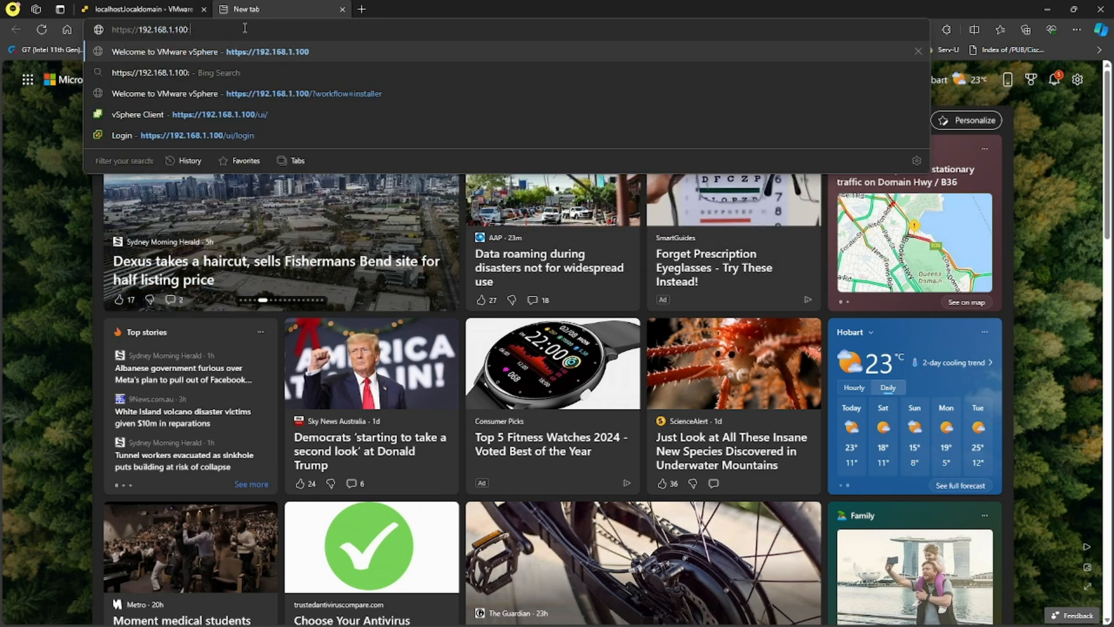
pyautogui.write(':5480')
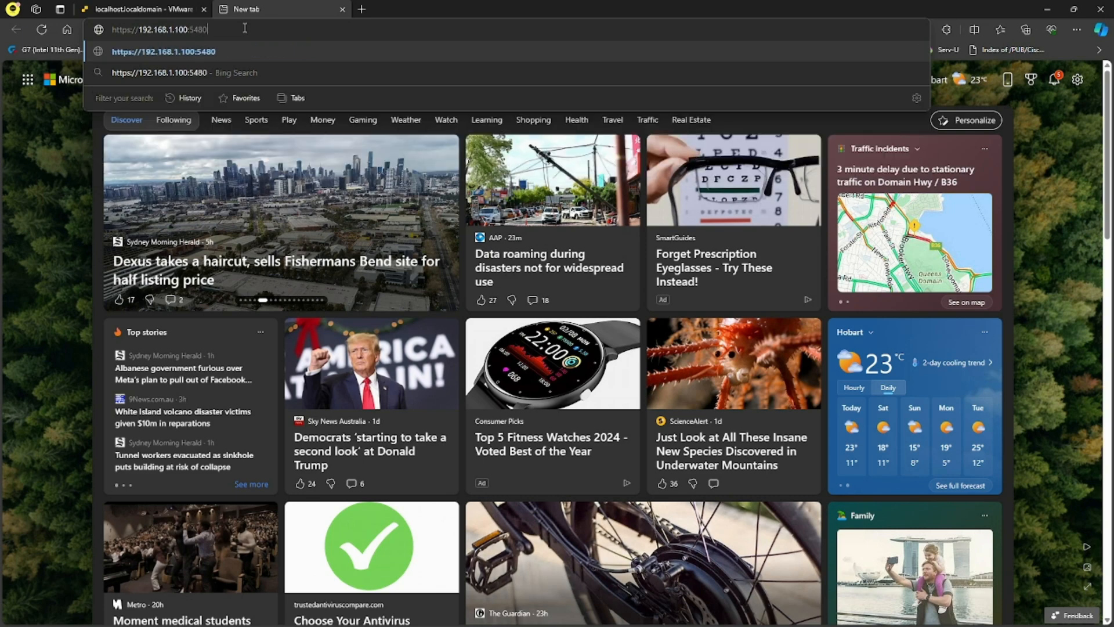
pyautogui.press('Return')
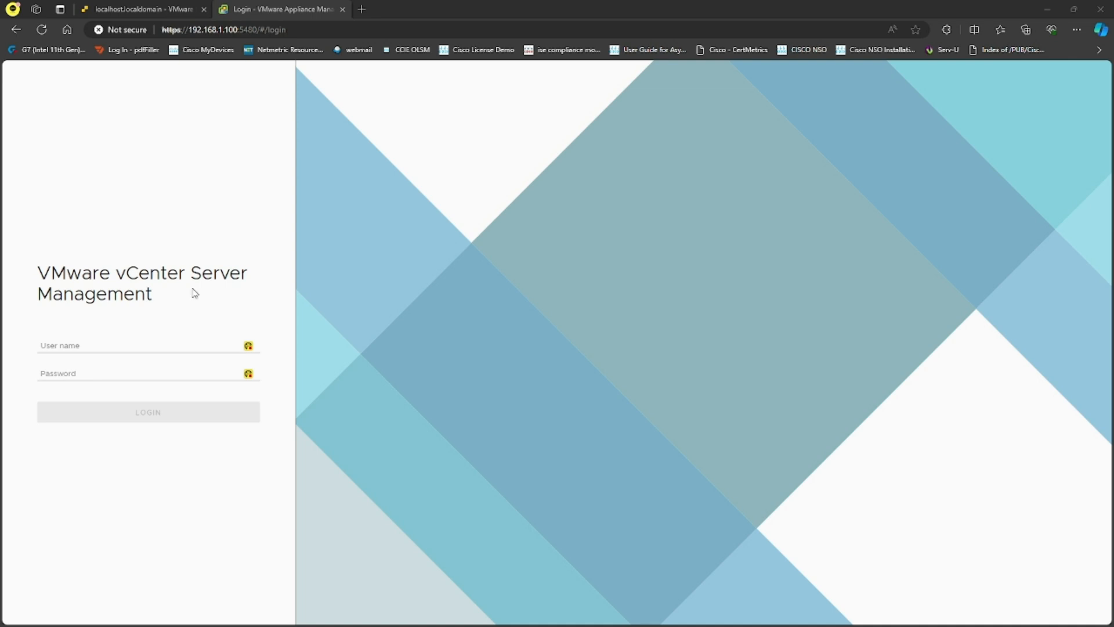
# - Sign in with the vsphere.local SSO administrator account and its password
pyautogui.click(104, 345)
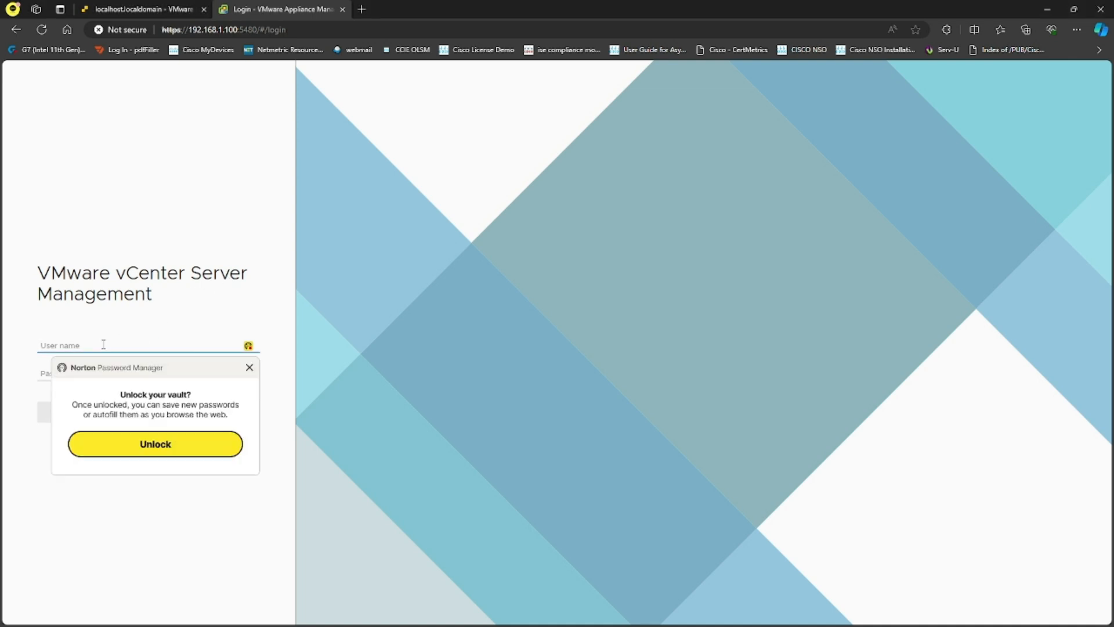
pyautogui.write('administrator')
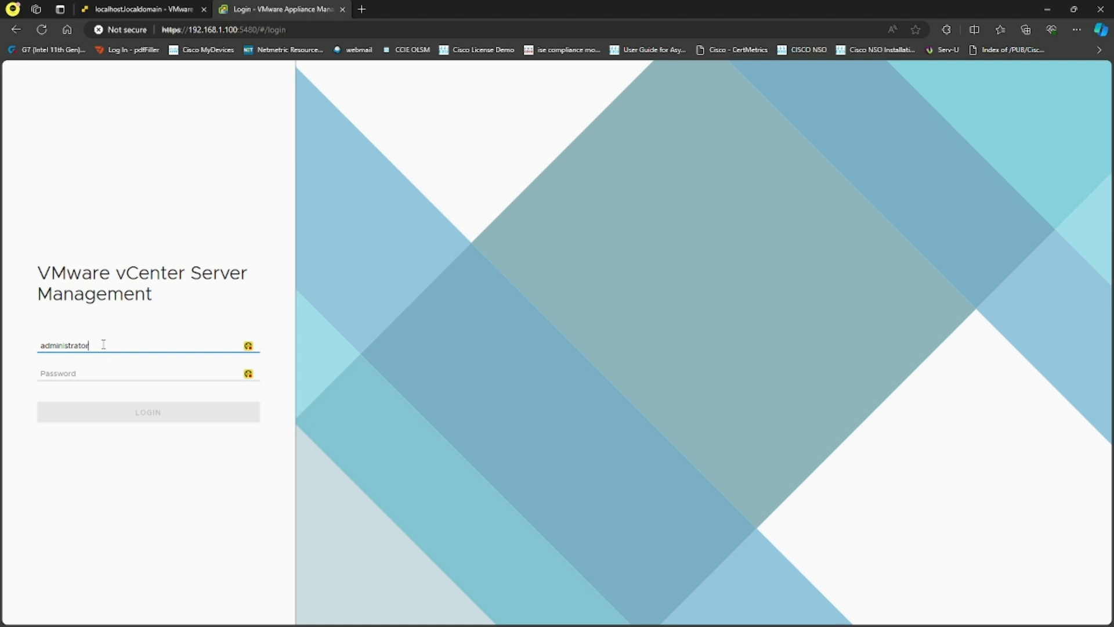
pyautogui.write('@vsphere.local')
pyautogui.press('Tab')
pyautogui.write('**********')
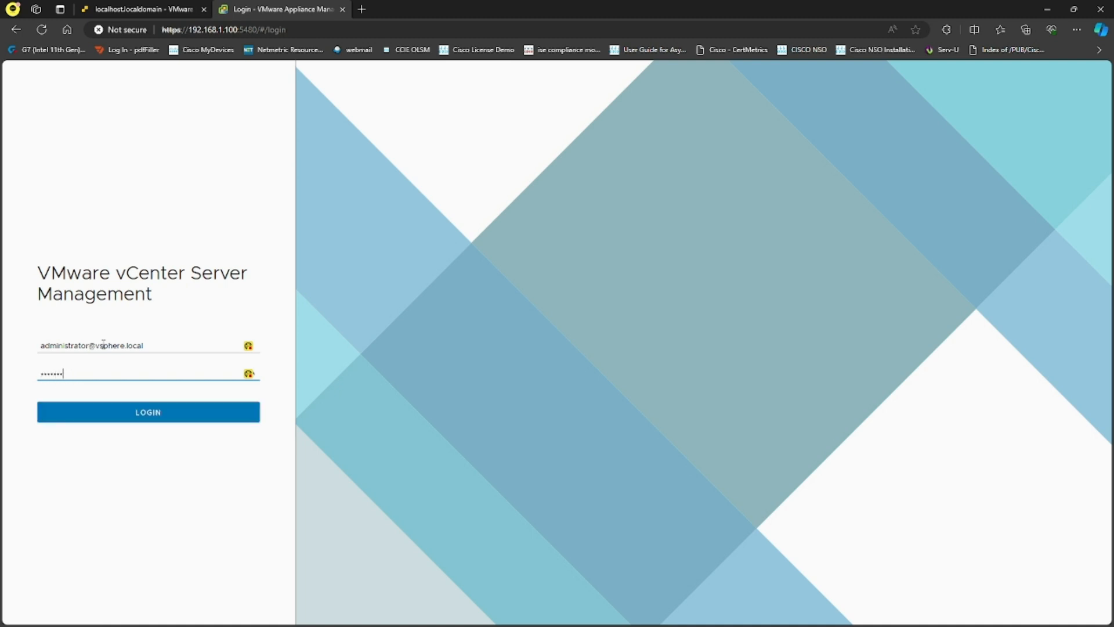
pyautogui.press('Return')
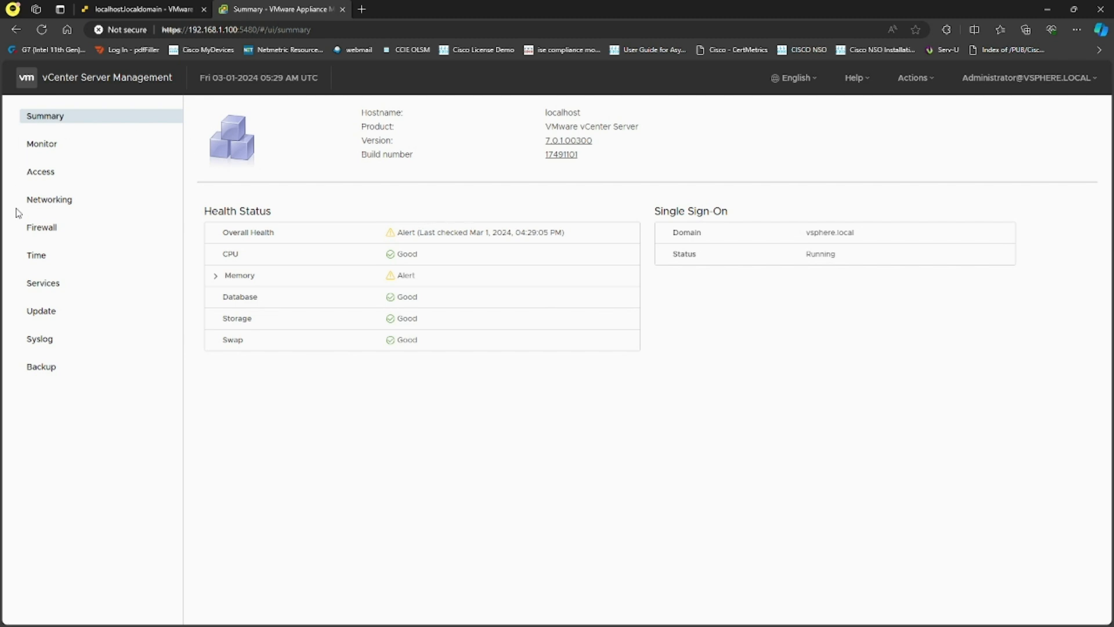
# - Edit the Networking settings so NIC 1 obtains IPv4 automatically, getting DHCP address 192.168.1.46
pyautogui.click(66, 203)
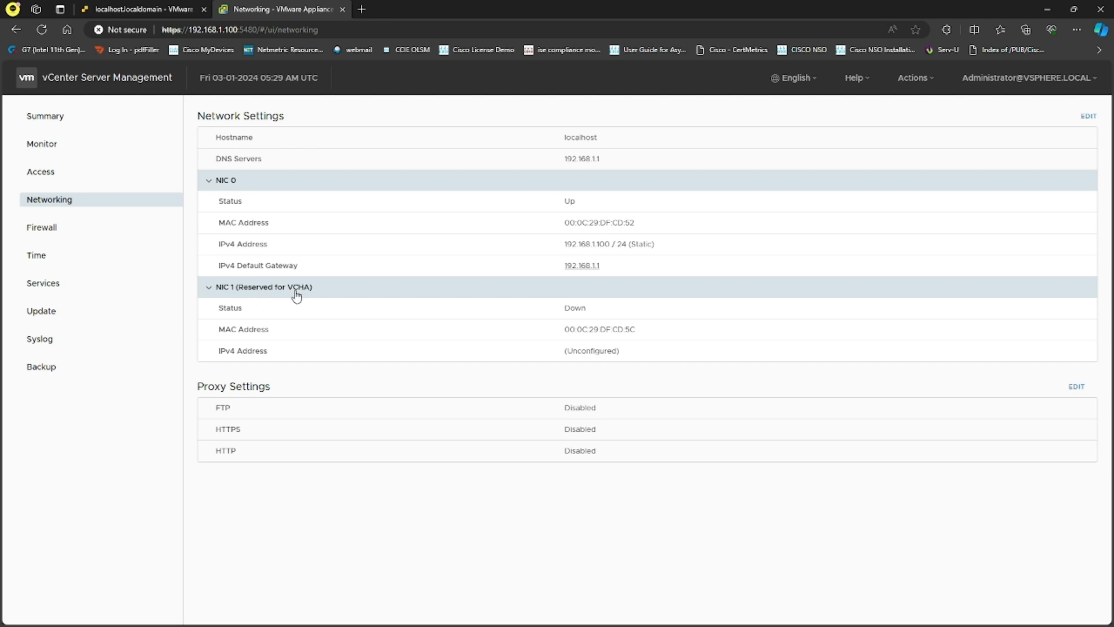
pyautogui.click(1088, 117)
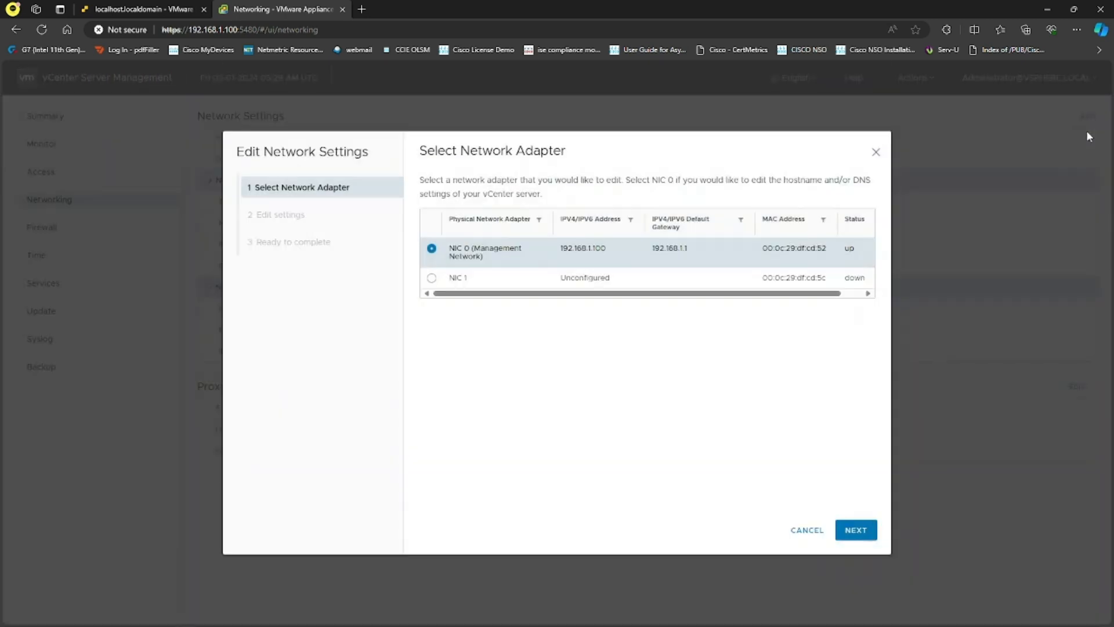
pyautogui.click(431, 279)
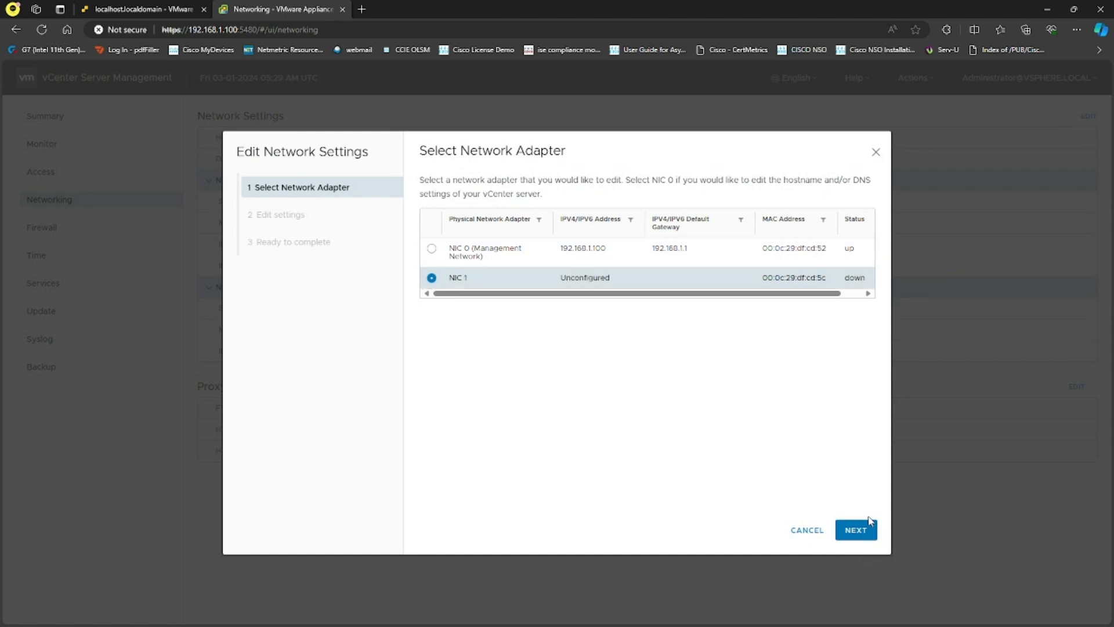
pyautogui.click(856, 529)
pyautogui.click(431, 243)
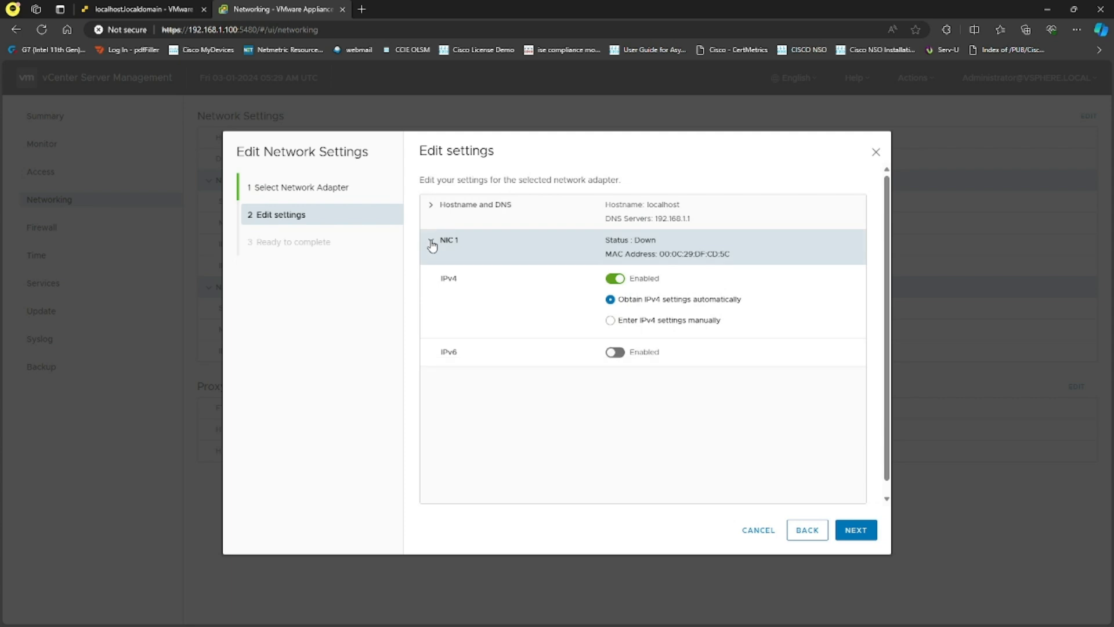
pyautogui.click(633, 322)
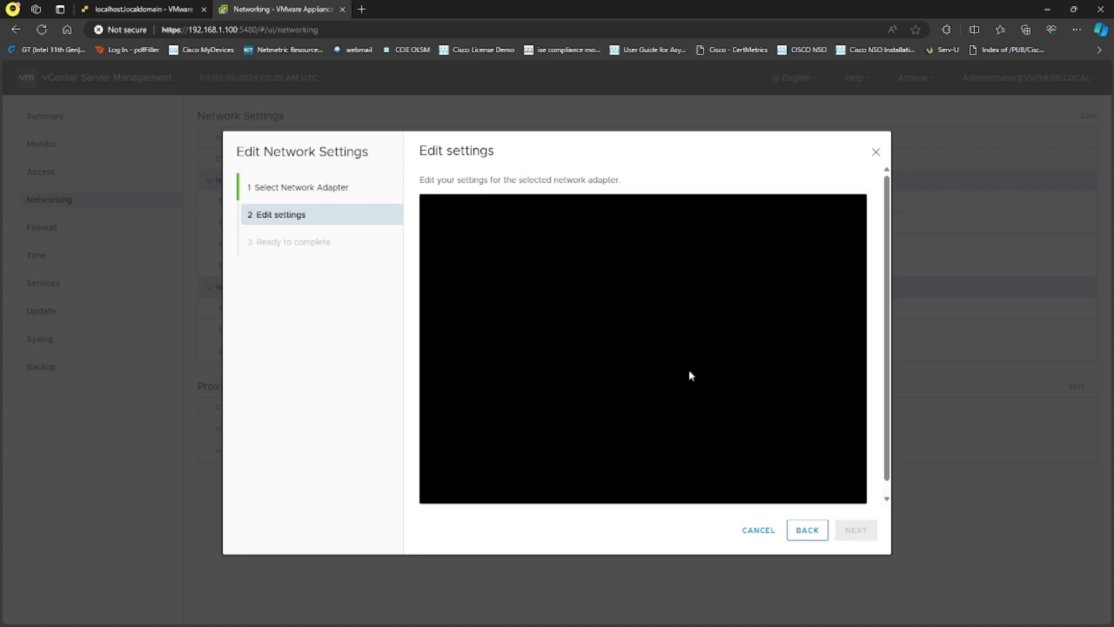
pyautogui.click(806, 529)
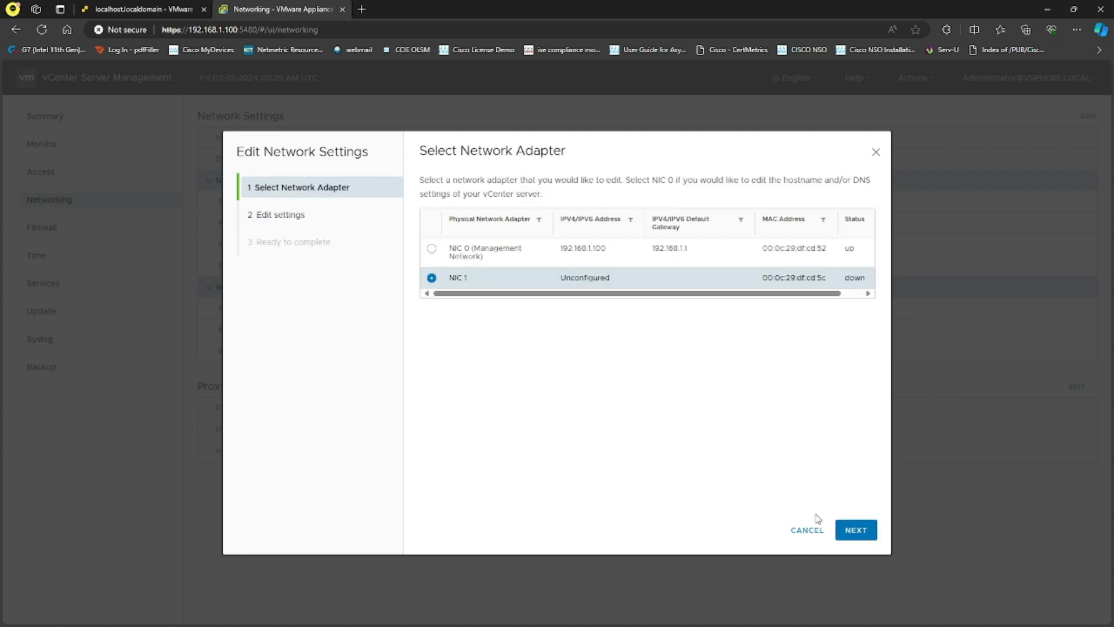
pyautogui.click(856, 530)
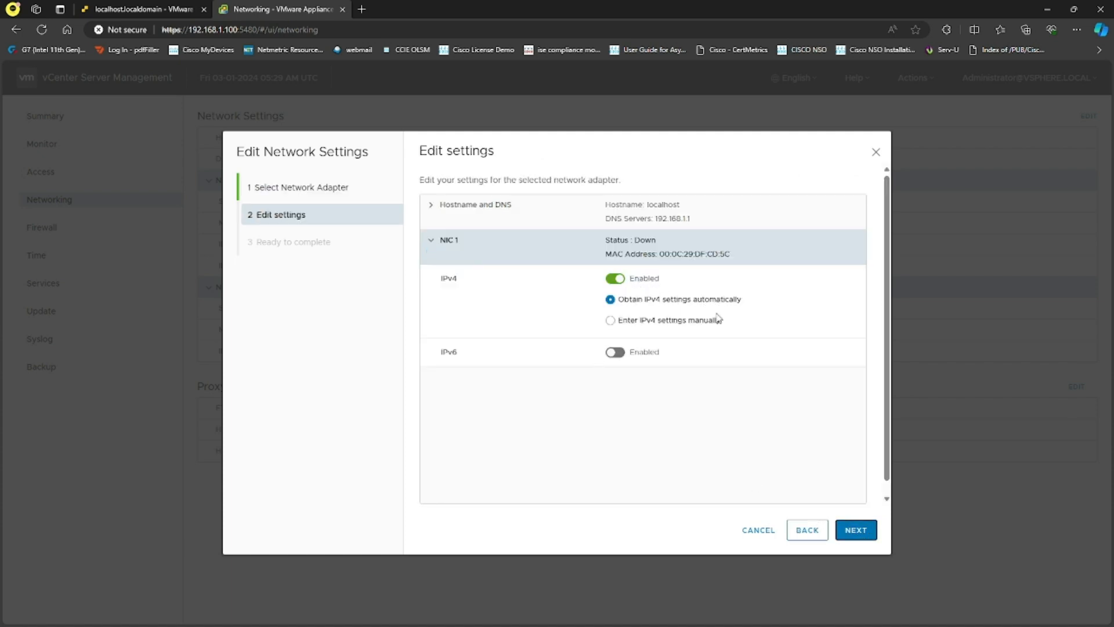
pyautogui.click(858, 531)
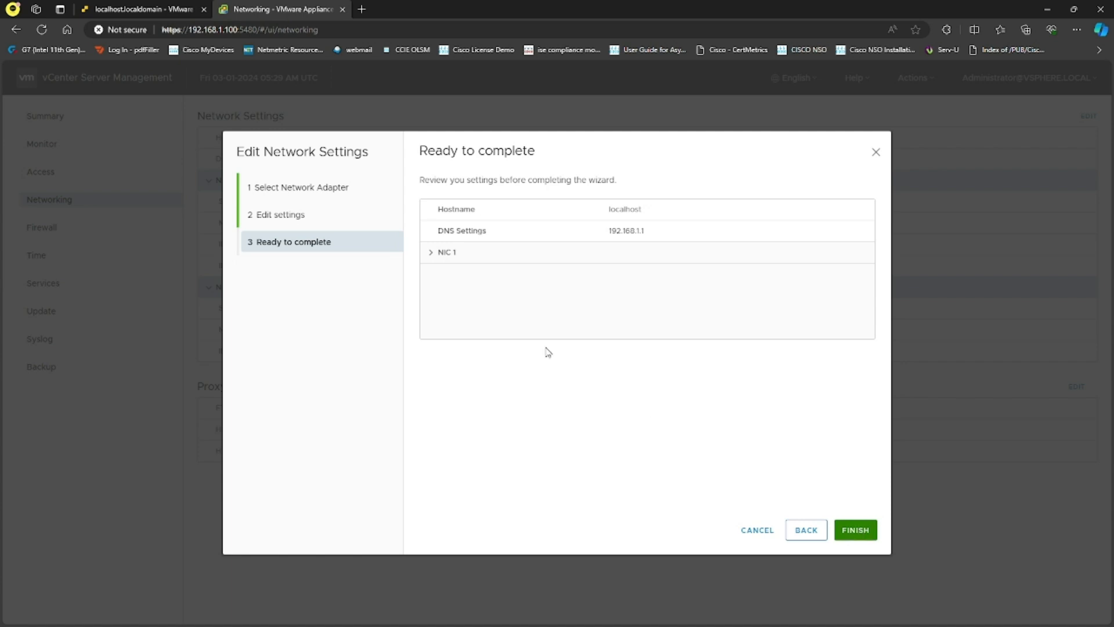
pyautogui.click(435, 252)
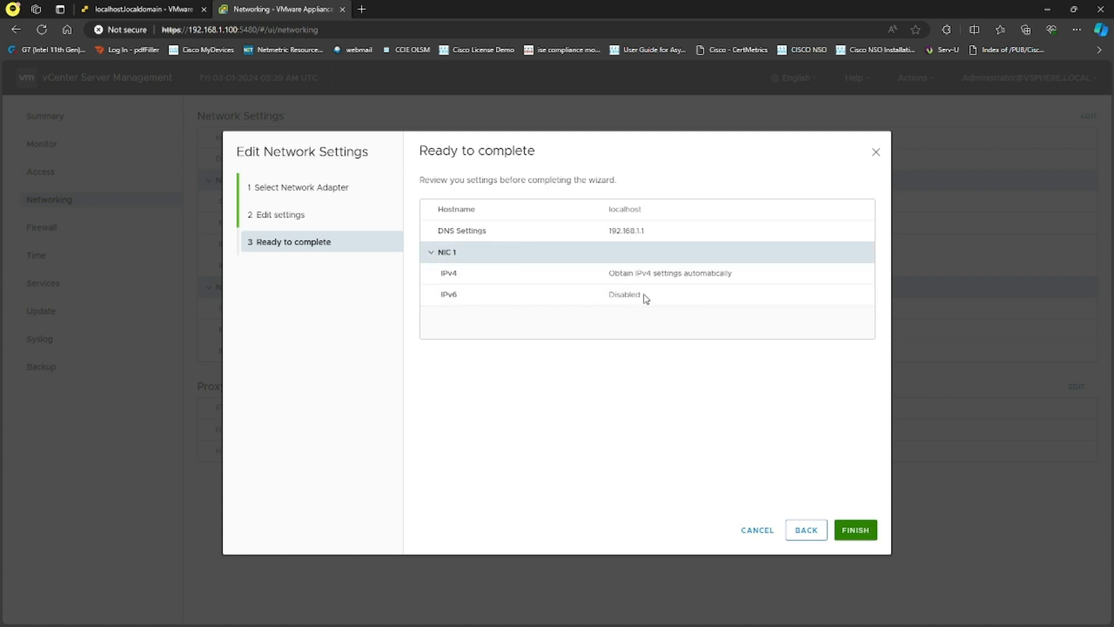
pyautogui.click(856, 532)
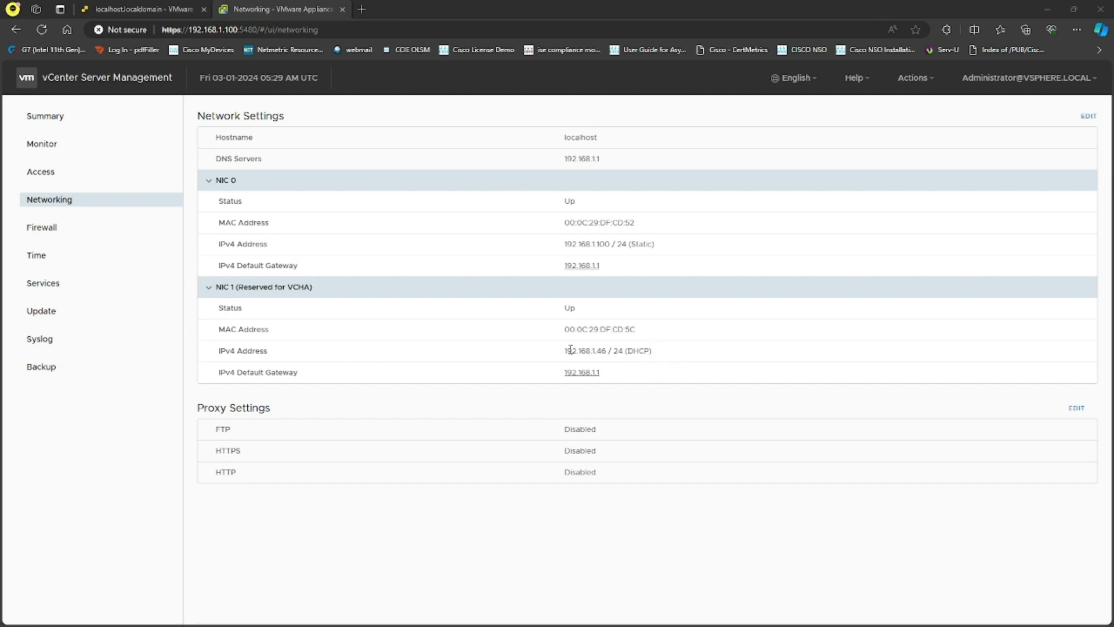
# - Copy NIC 1's address 192.168.1.46, then compare the VC-1 and VC-2 VM details in ESXi
pyautogui.moveTo(566, 352); pyautogui.dragTo(606, 351)
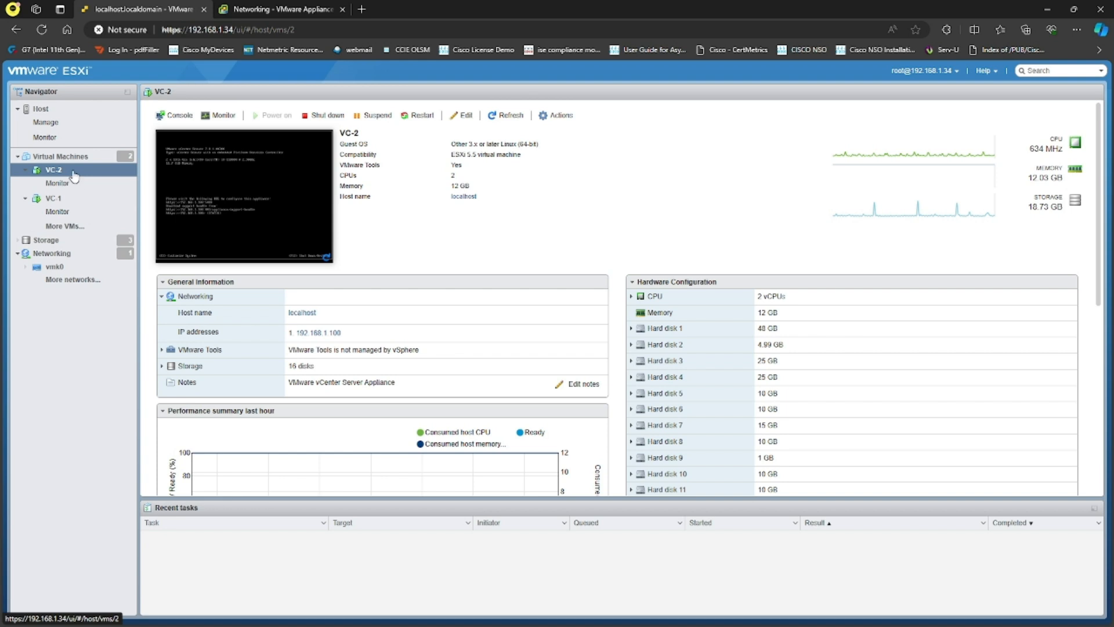
pyautogui.click(511, 121)
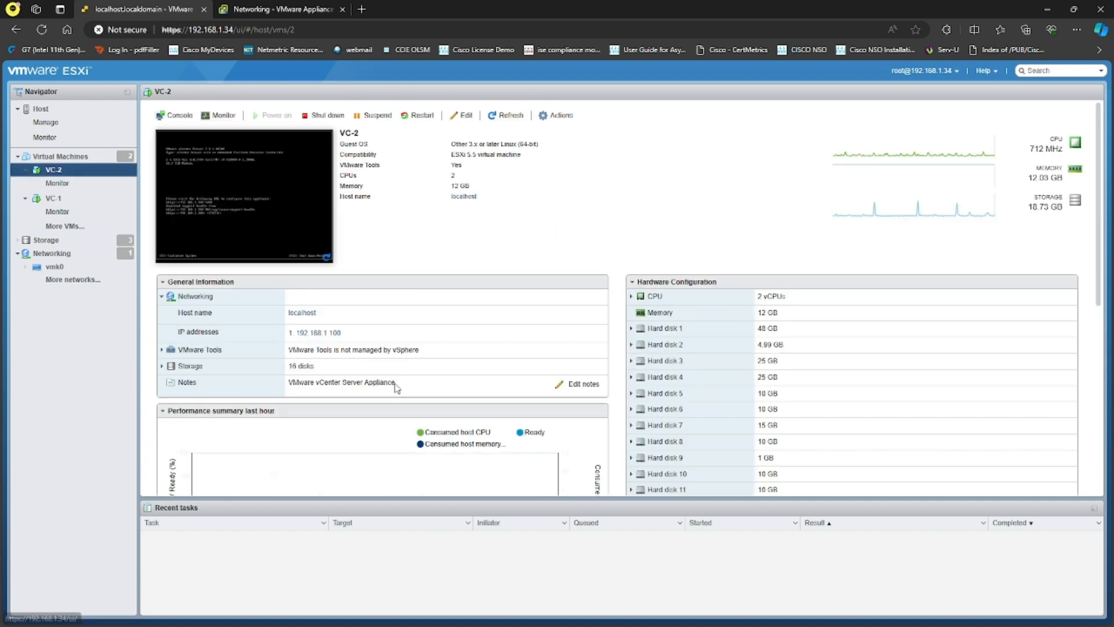
pyautogui.click(41, 30)
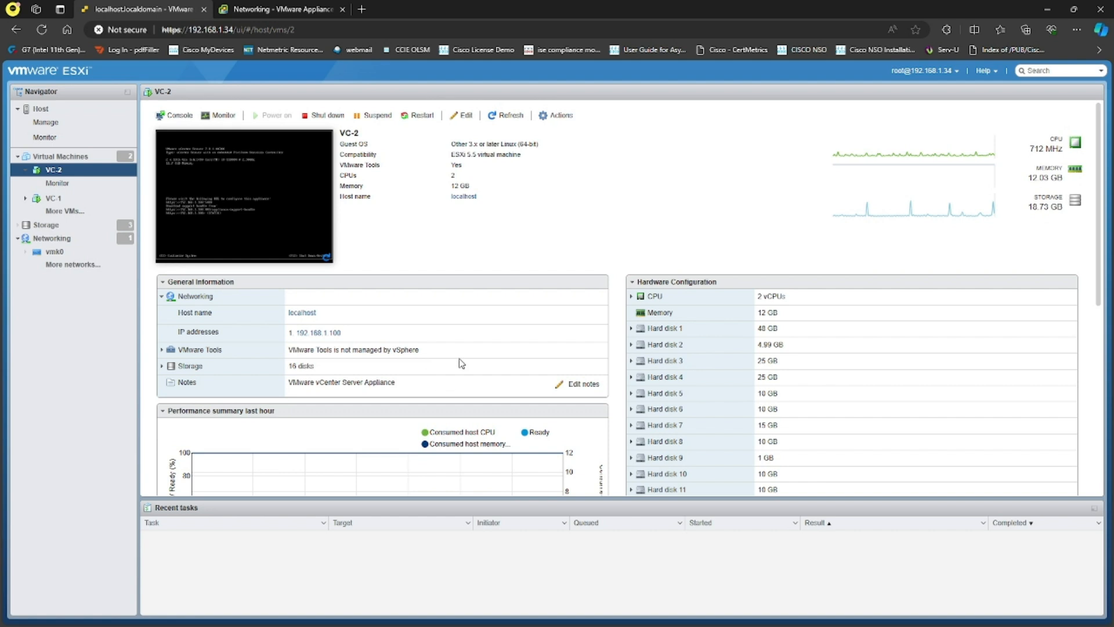
pyautogui.click(71, 199)
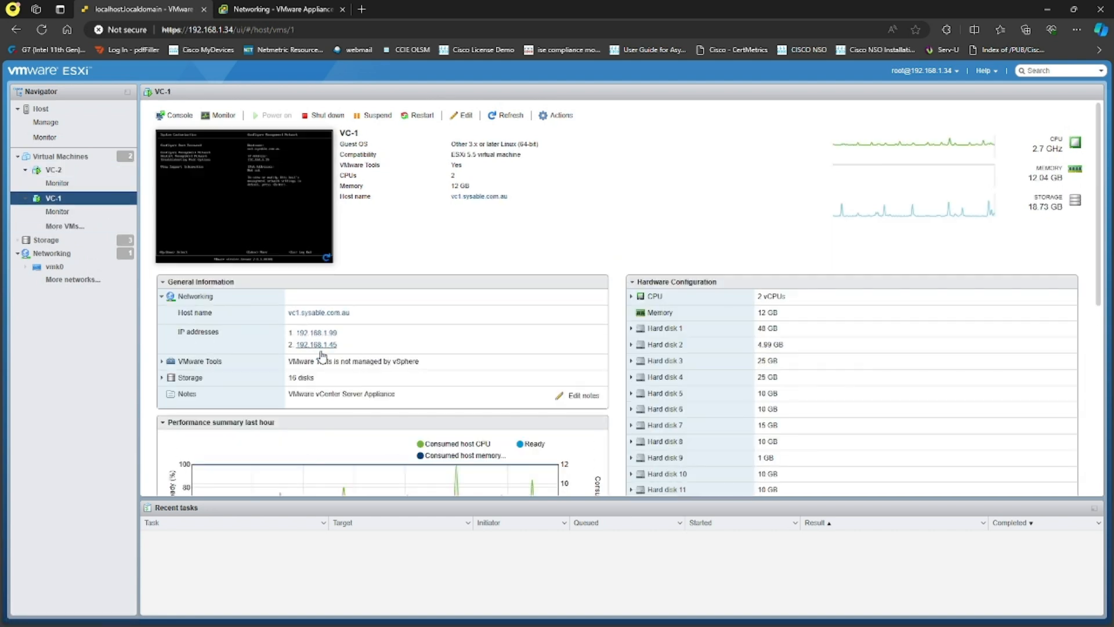
pyautogui.click(76, 171)
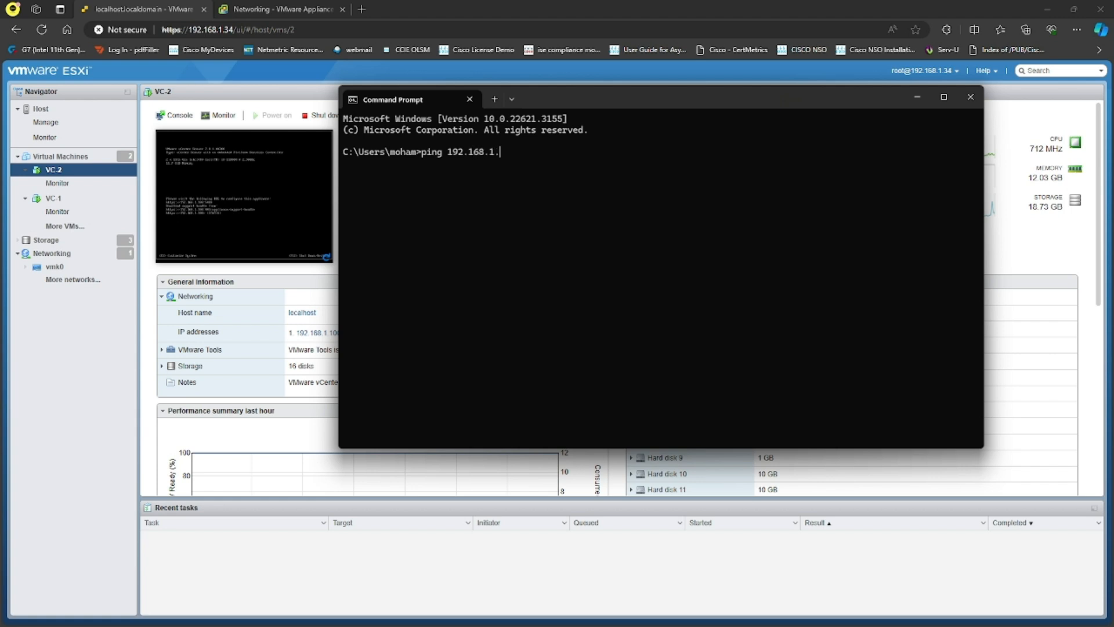
# - Ping 192.168.1.46 from Command Prompt, then move the window out of view
pyautogui.write('6')
pyautogui.press('Return')
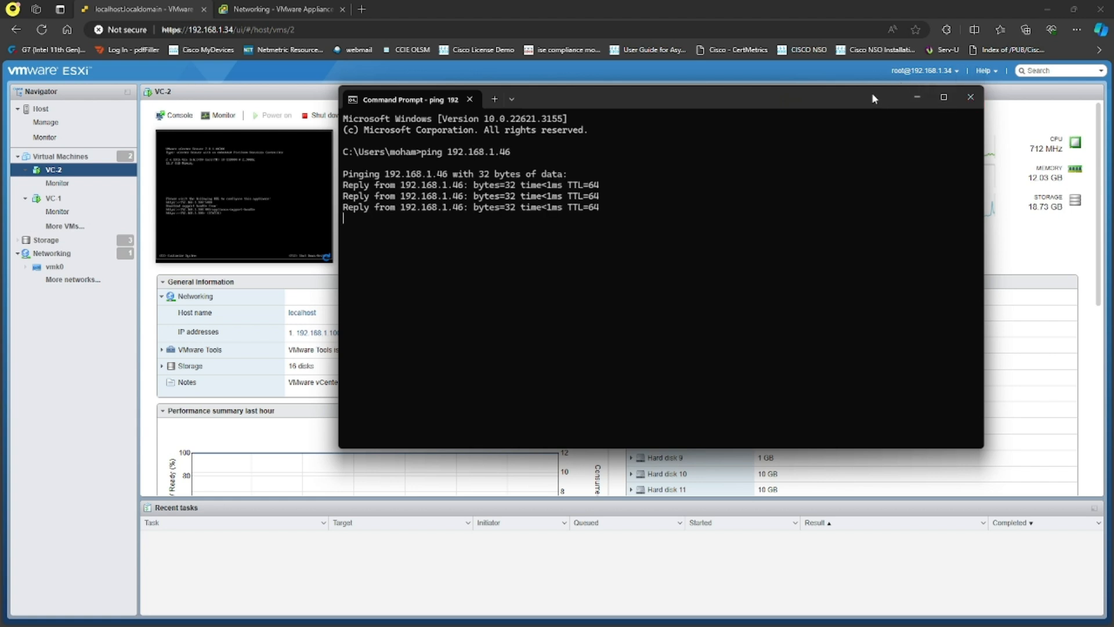
pyautogui.moveTo(845, 99); pyautogui.dragTo(1113, 128)
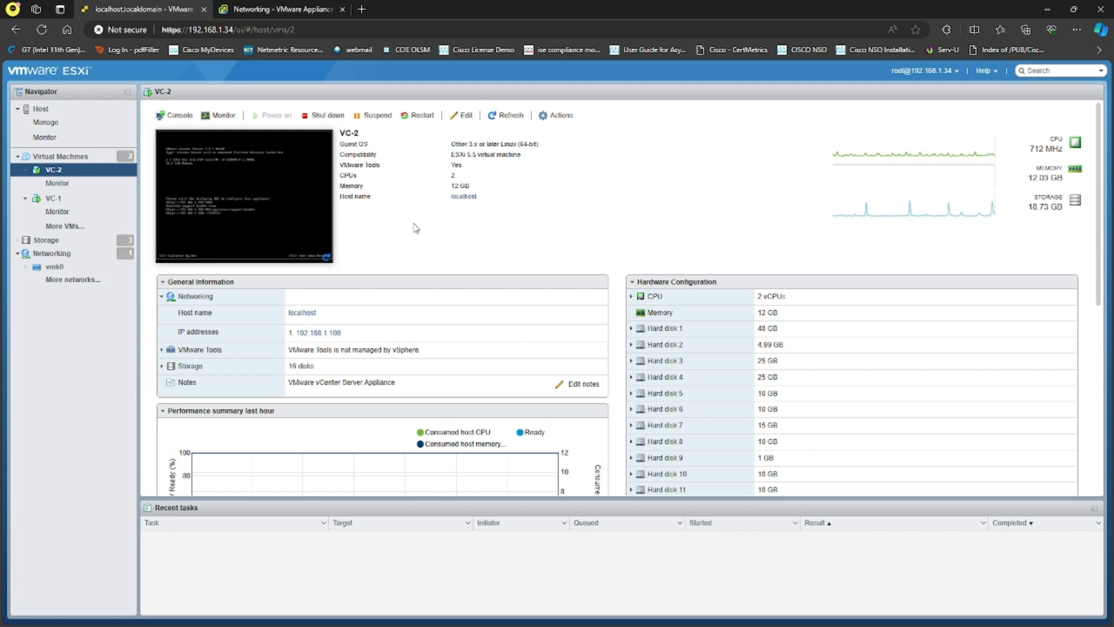
# - Switch to the appliance Summary page and inspect the overall health alert
pyautogui.click(182, 119)
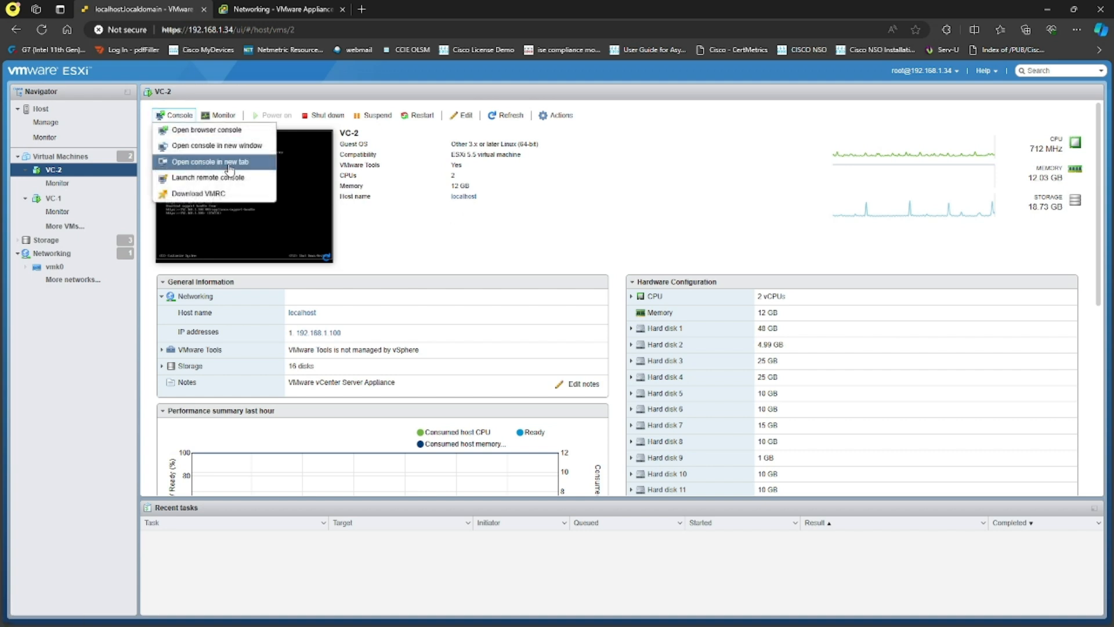
pyautogui.click(297, 11)
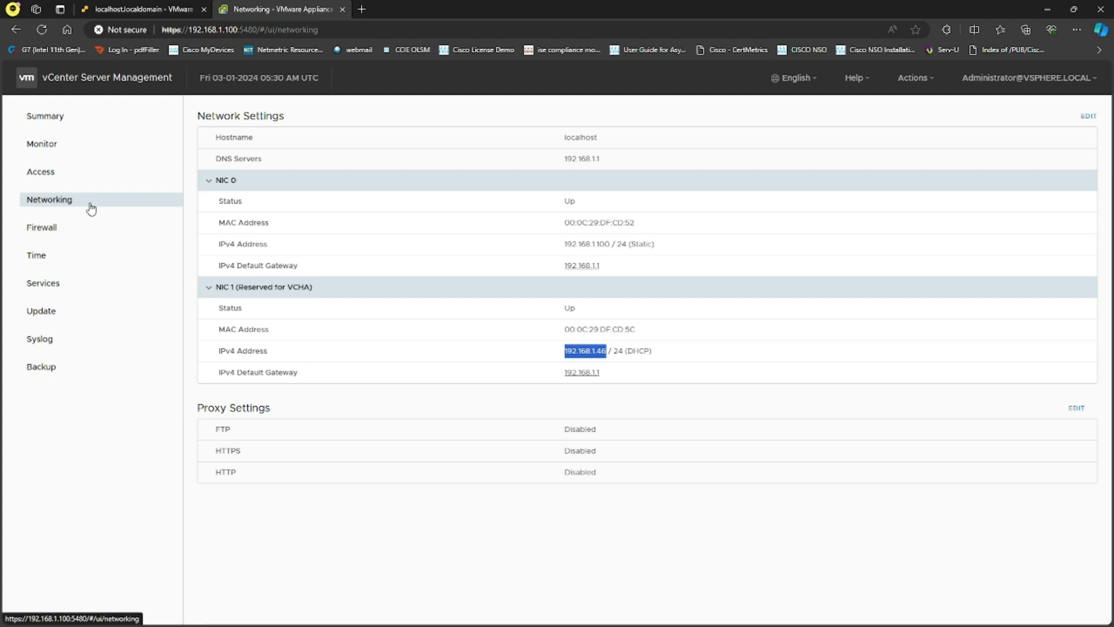
pyautogui.click(61, 118)
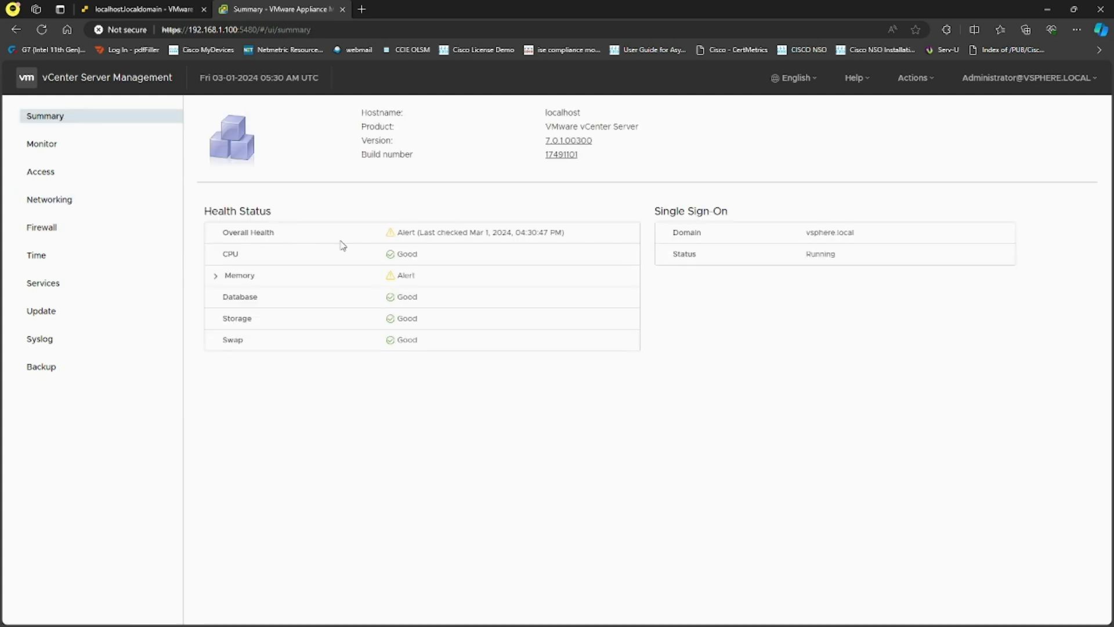
pyautogui.moveTo(397, 233); pyautogui.dragTo(485, 234)
pyautogui.click(452, 494)
# - Review the Memory alert details, then view the CPU and memory usage charts
pyautogui.click(218, 275)
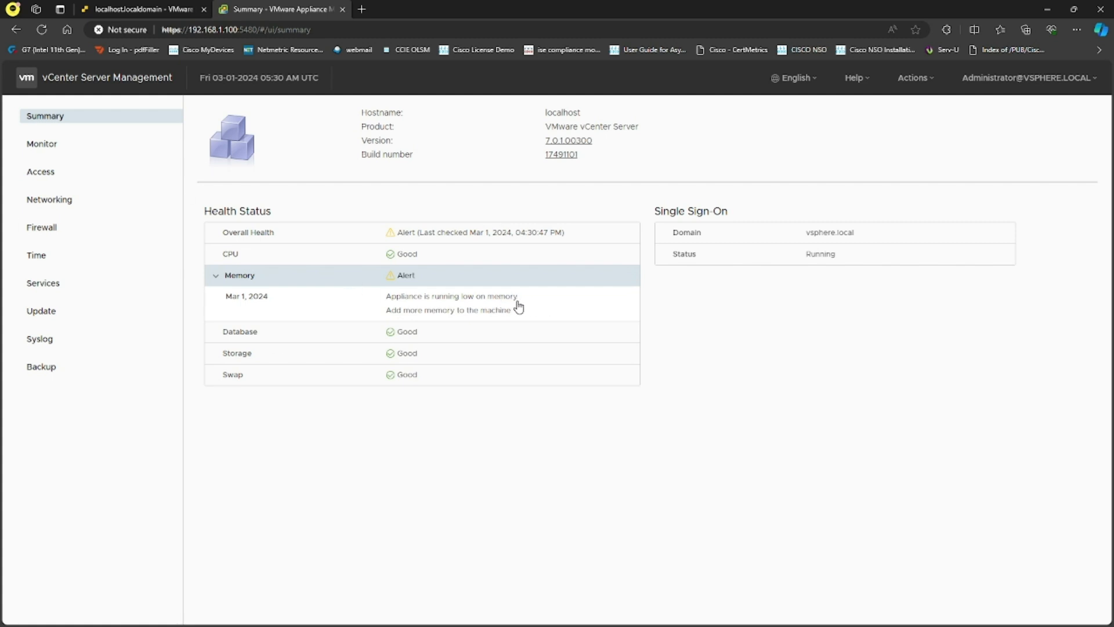
pyautogui.click(218, 277)
pyautogui.click(46, 145)
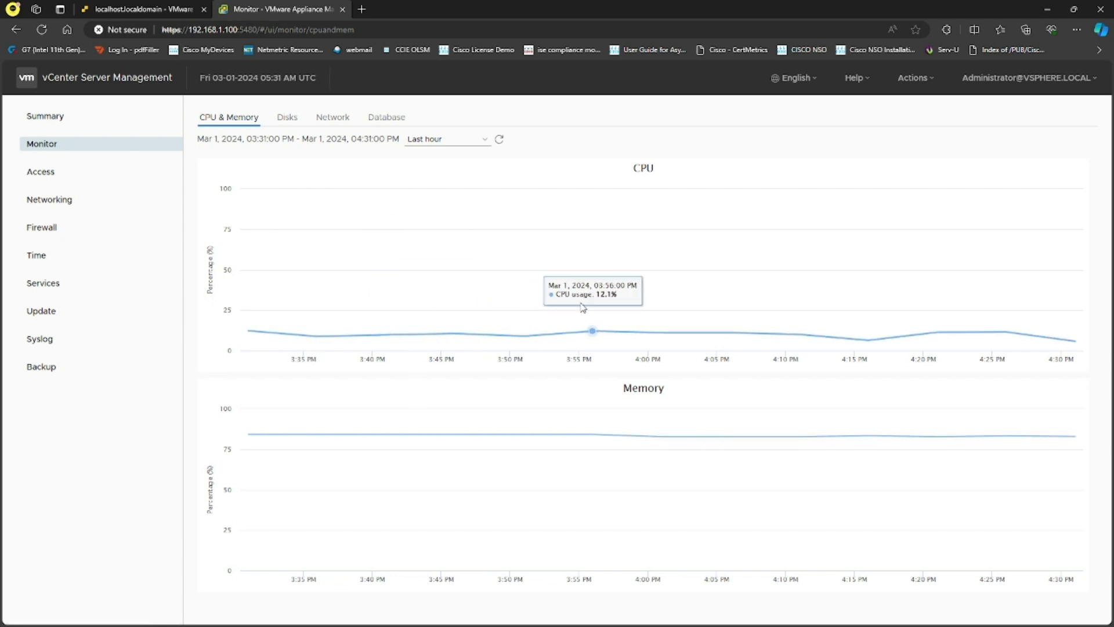
# - Browse the Disks, Network and Database monitoring charts, then open the Access settings page
pyautogui.click(293, 120)
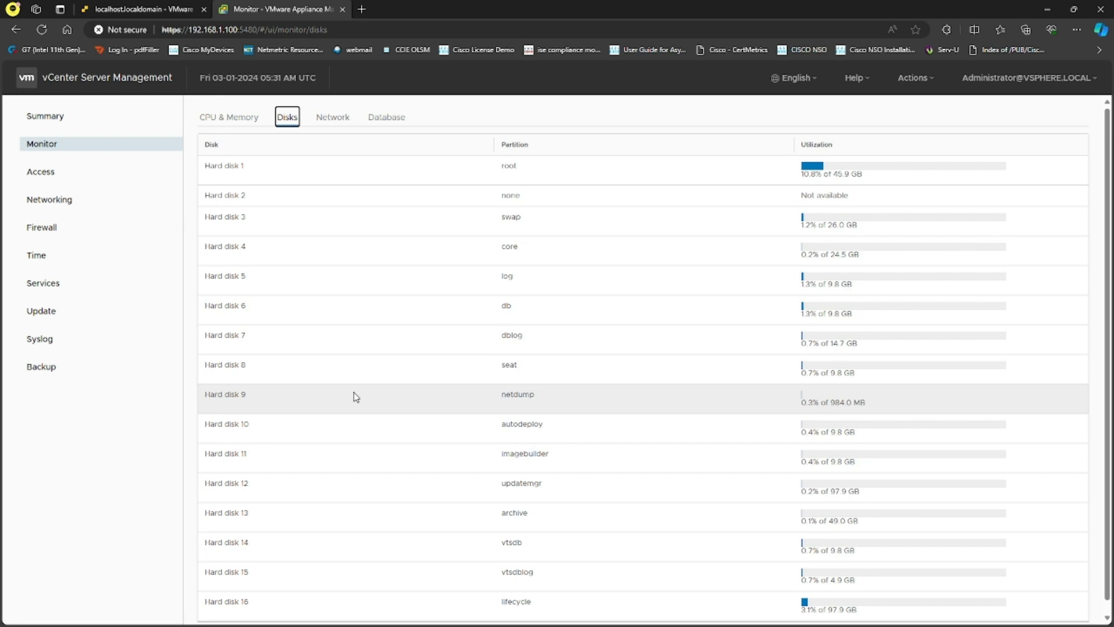
pyautogui.click(334, 122)
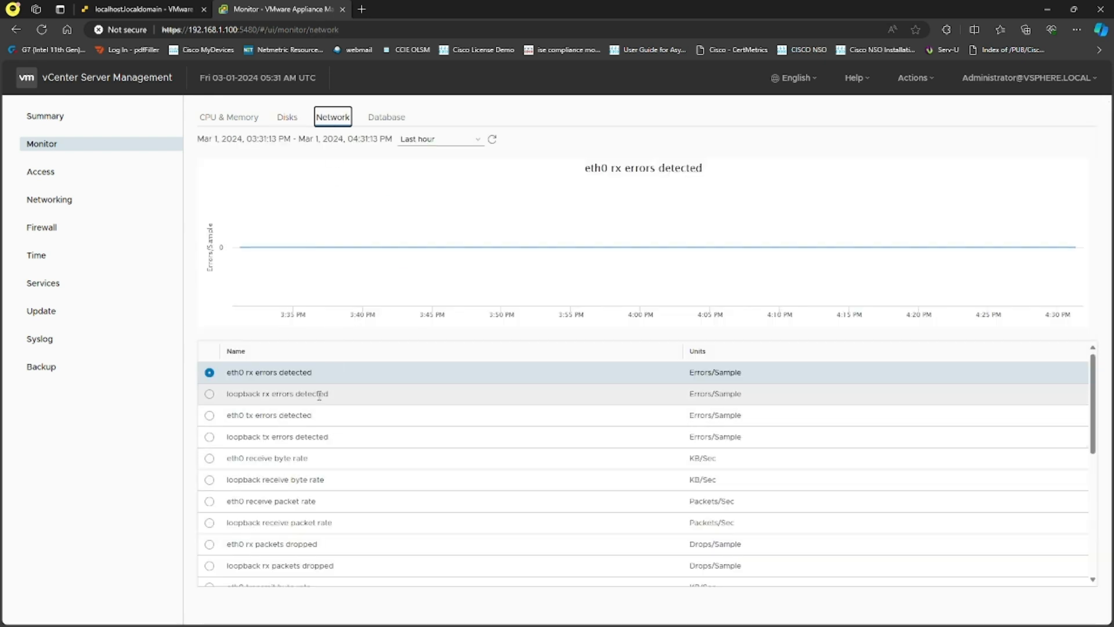
pyautogui.scroll(-4, 500, 450)
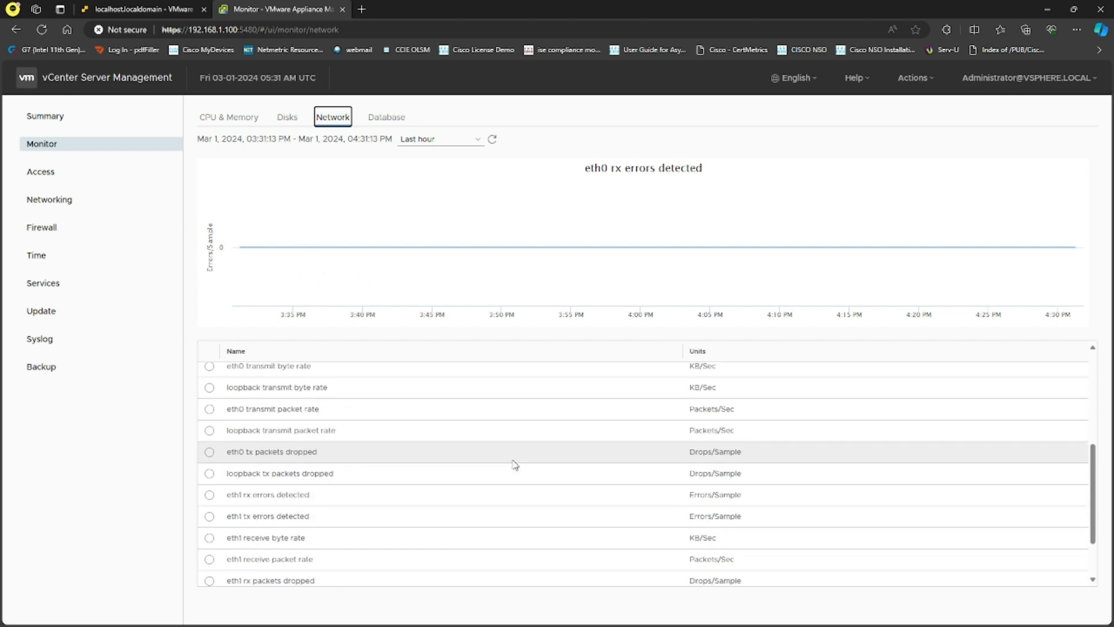
pyautogui.click(388, 117)
pyautogui.click(342, 117)
pyautogui.click(458, 140)
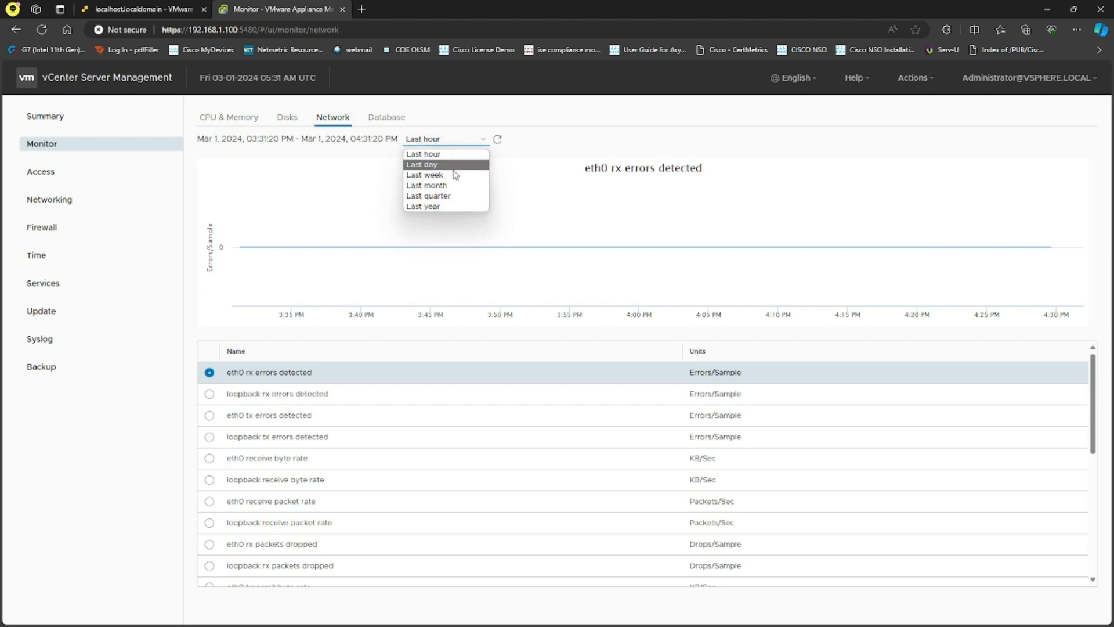
pyautogui.click(389, 119)
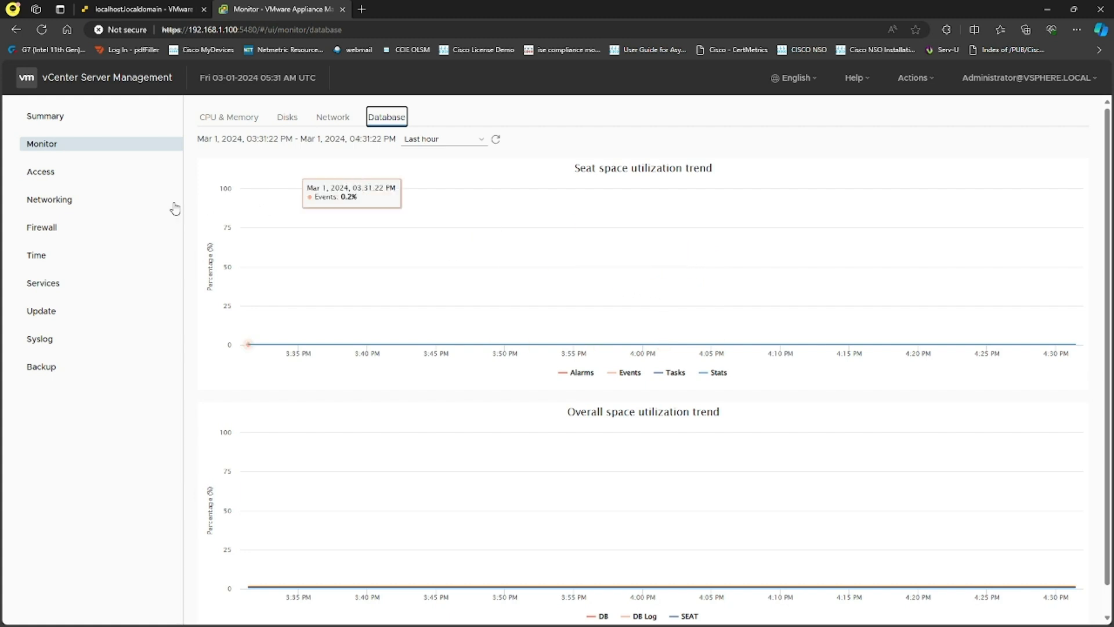
pyautogui.click(82, 174)
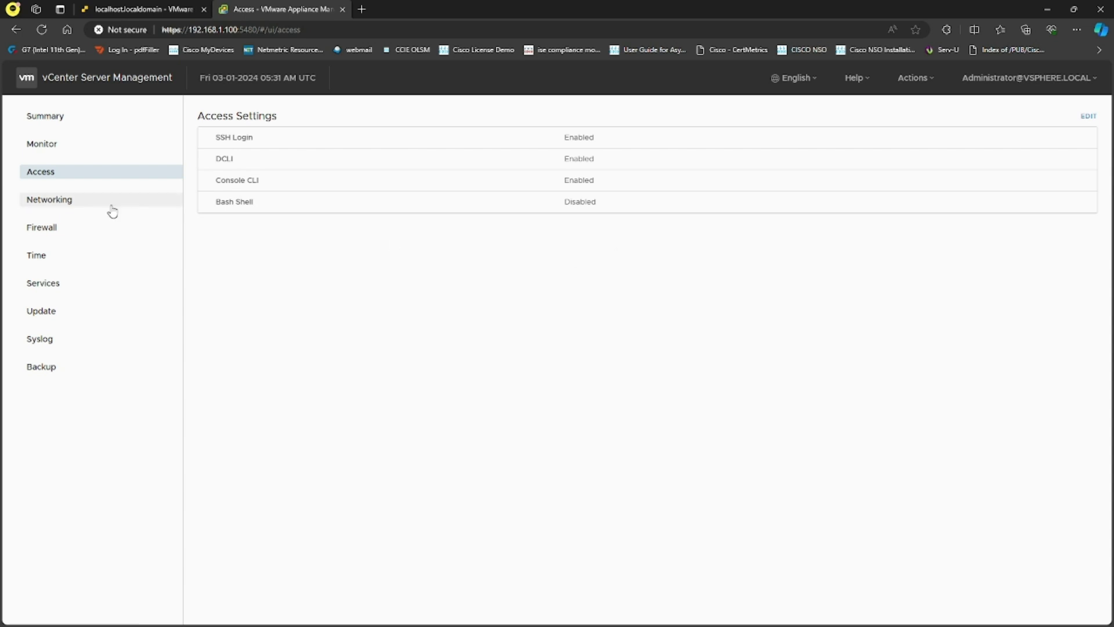
# - Start a new firewall rule on nic0, look at its action options, and cancel it
pyautogui.click(57, 232)
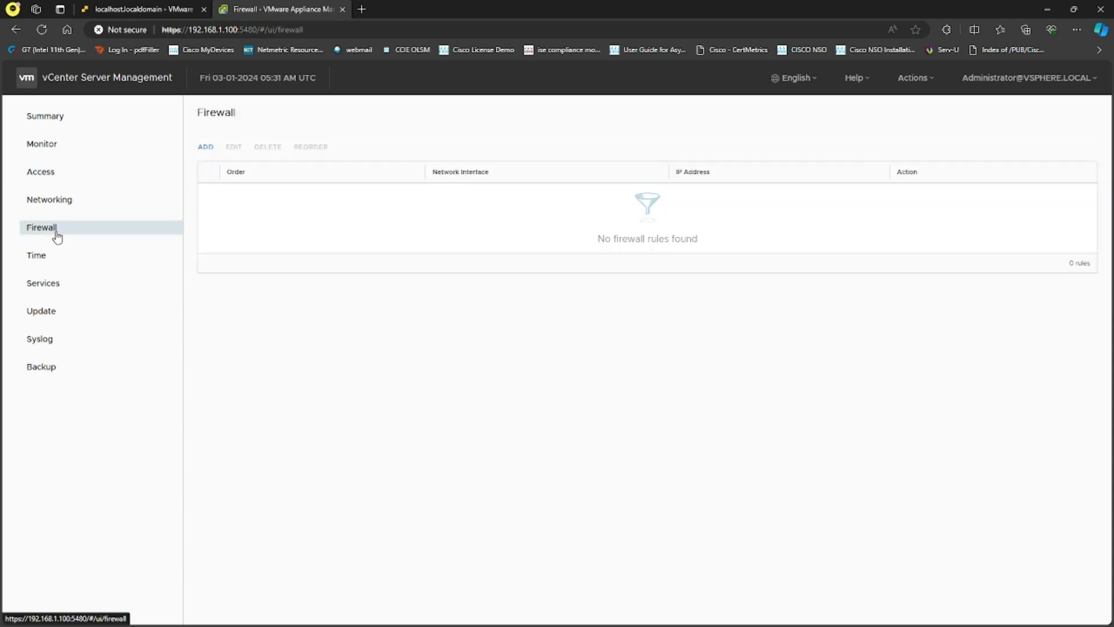
pyautogui.click(206, 147)
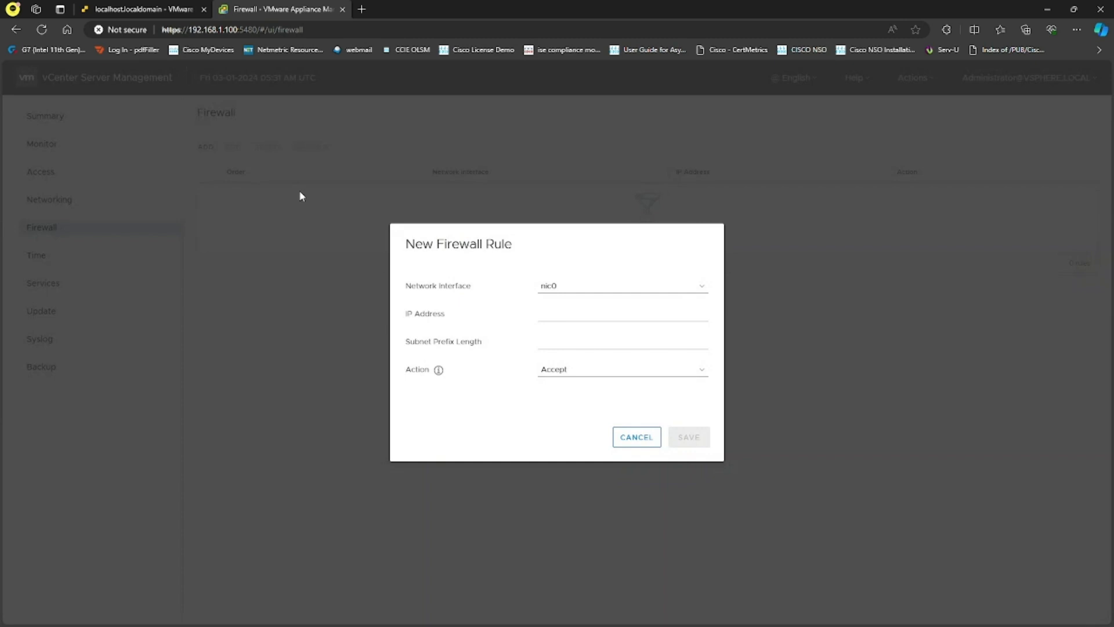
pyautogui.click(620, 290)
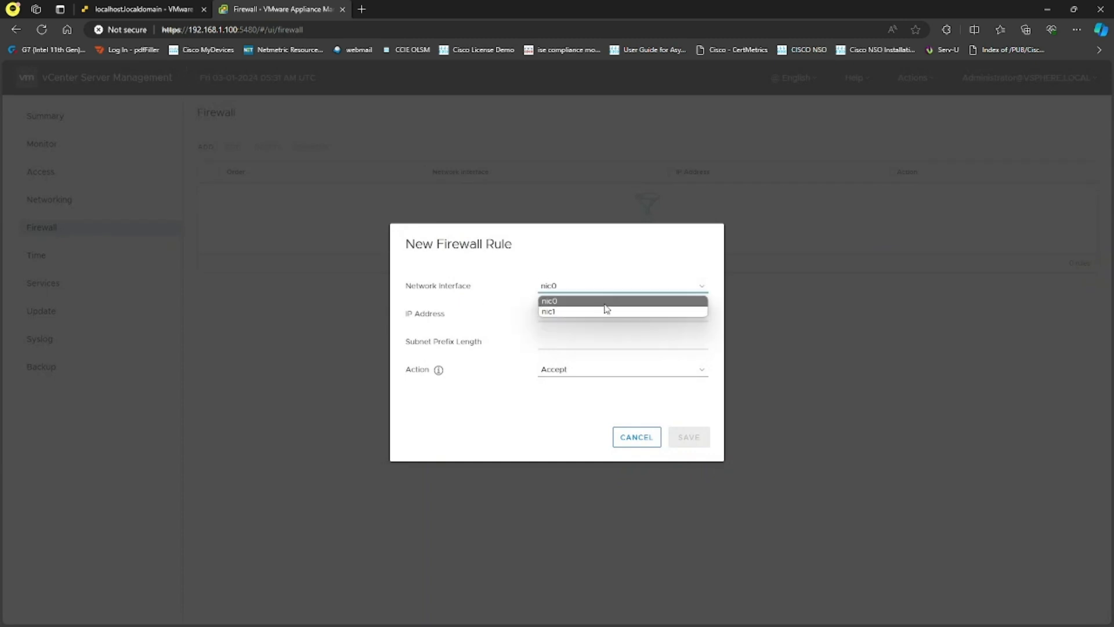
pyautogui.click(472, 319)
pyautogui.click(561, 316)
pyautogui.click(640, 371)
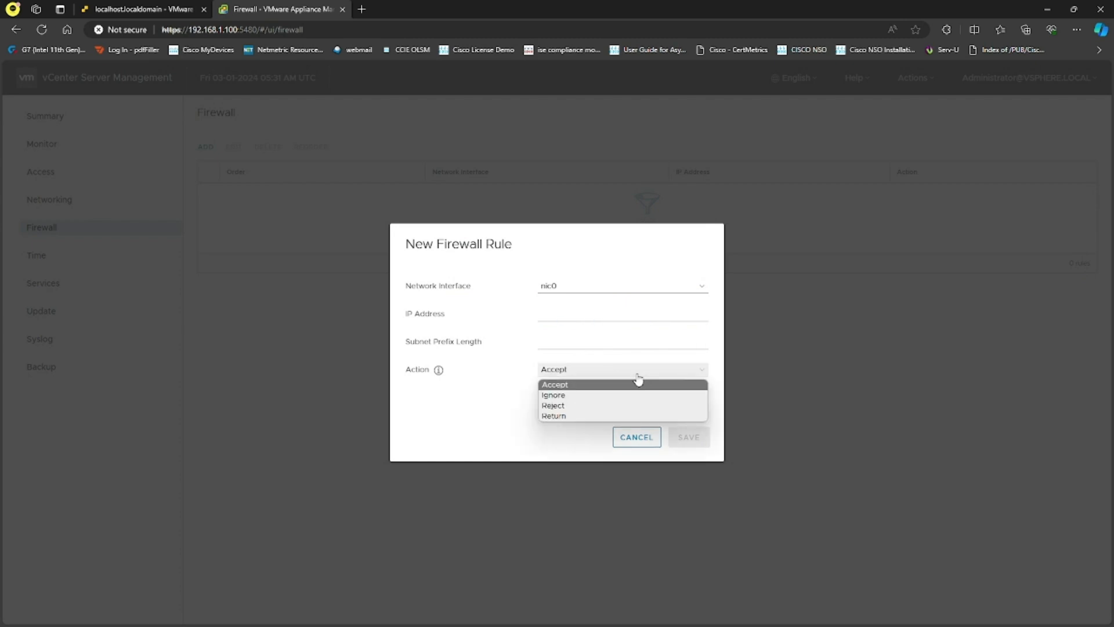
pyautogui.click(648, 441)
pyautogui.click(648, 441)
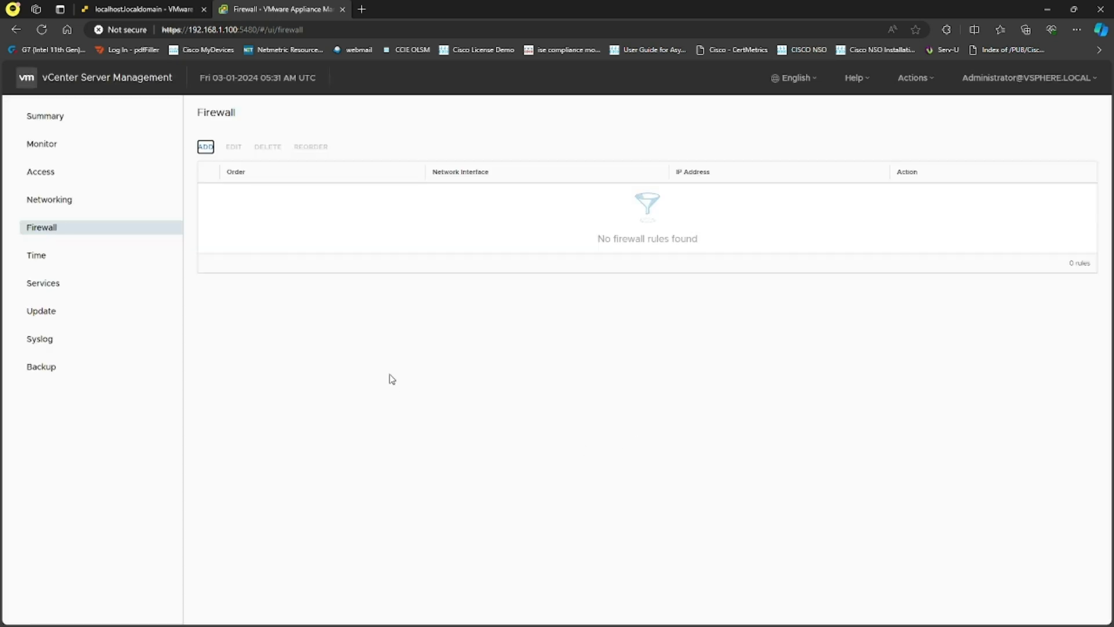
pyautogui.click(45, 259)
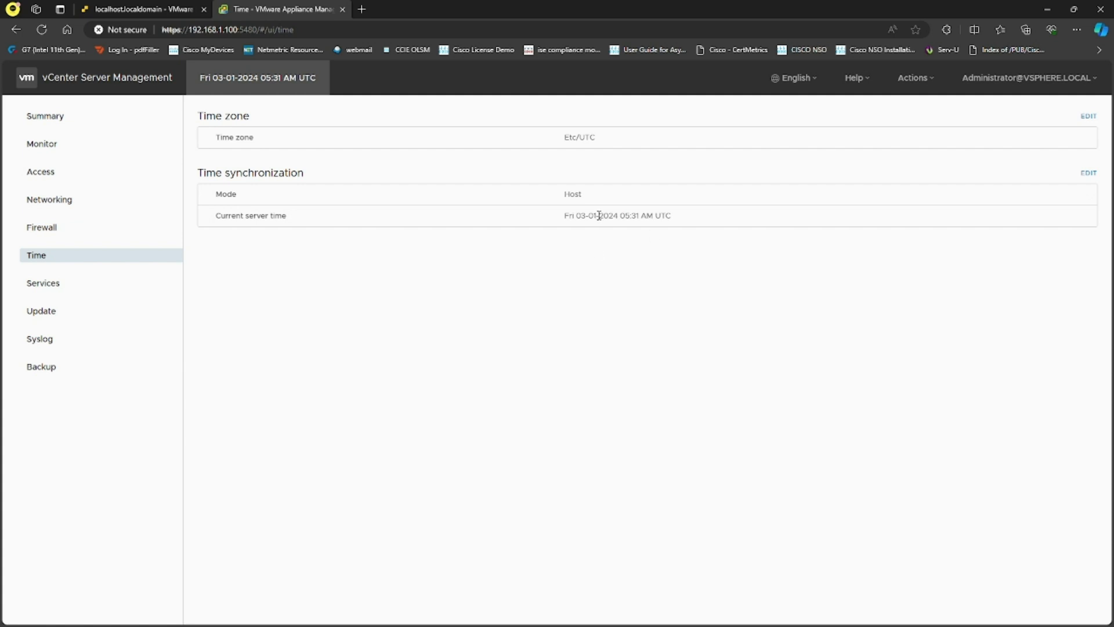
# - Check the current server time and the Etc/UTC time zone on the Time page
pyautogui.moveTo(697, 226); pyautogui.dragTo(569, 253)
pyautogui.click(586, 267)
pyautogui.moveTo(598, 142); pyautogui.dragTo(564, 139)
pyautogui.click(640, 361)
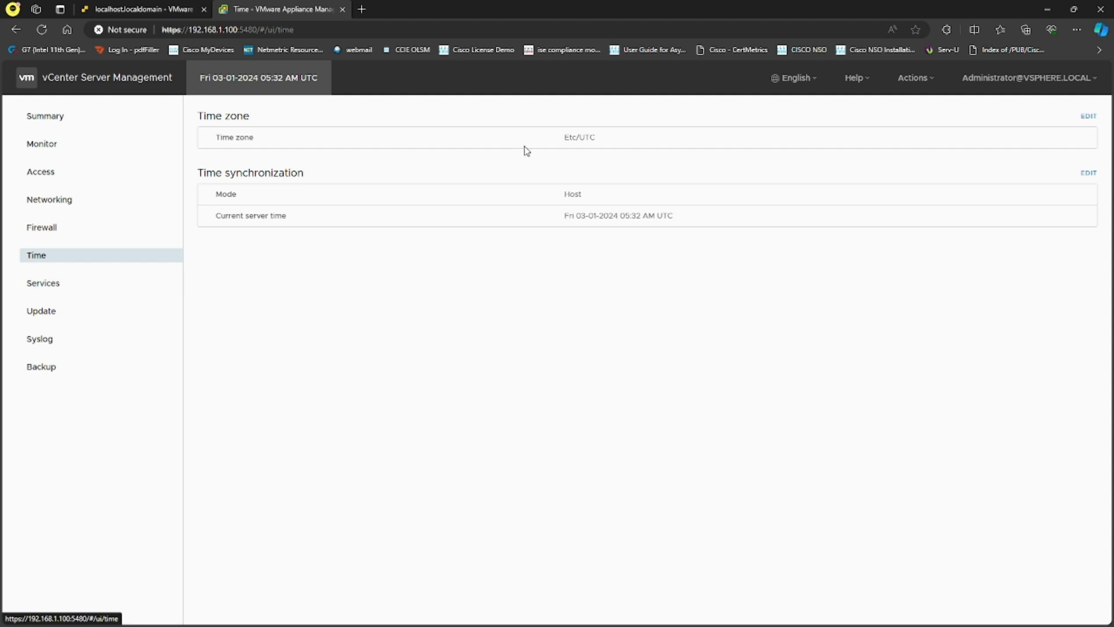
# - Look over the services list, then the update history and available updates
pyautogui.click(68, 286)
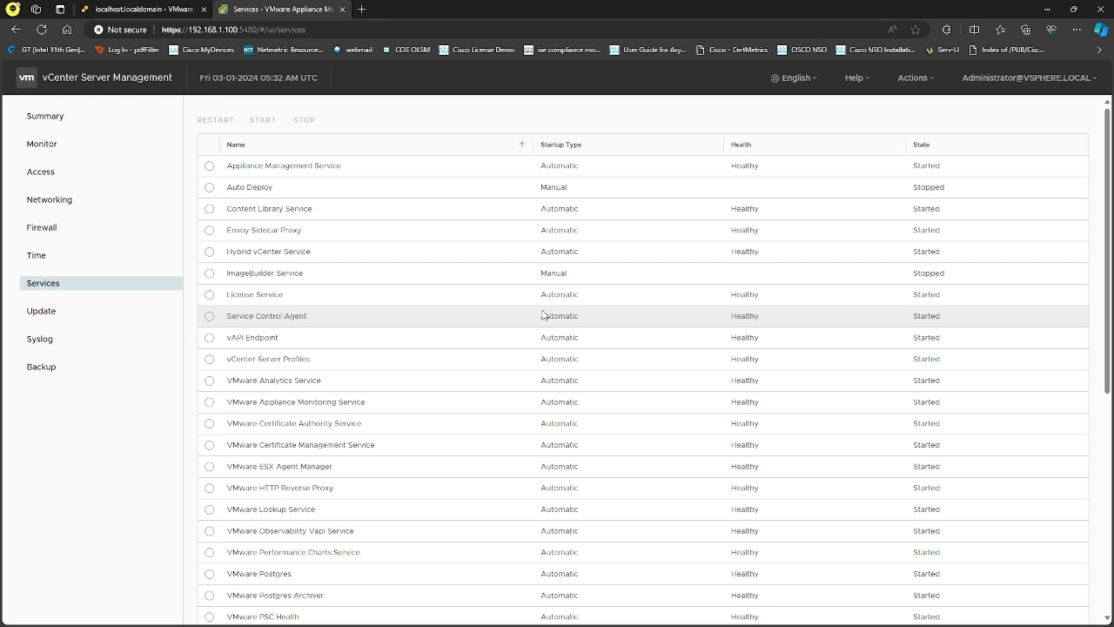
pyautogui.click(88, 313)
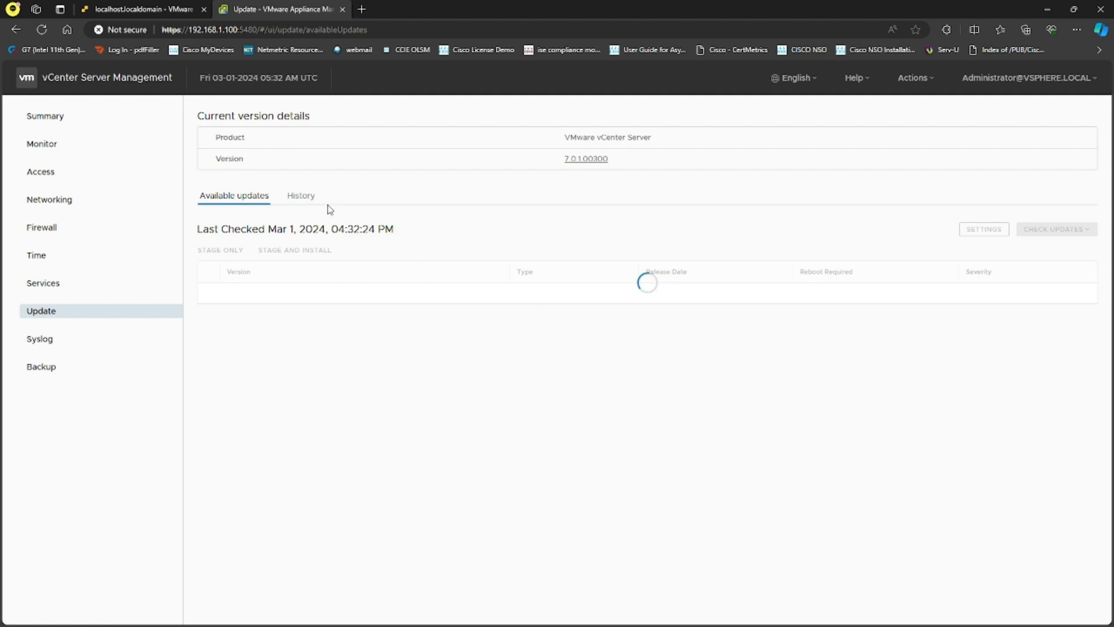
pyautogui.click(302, 195)
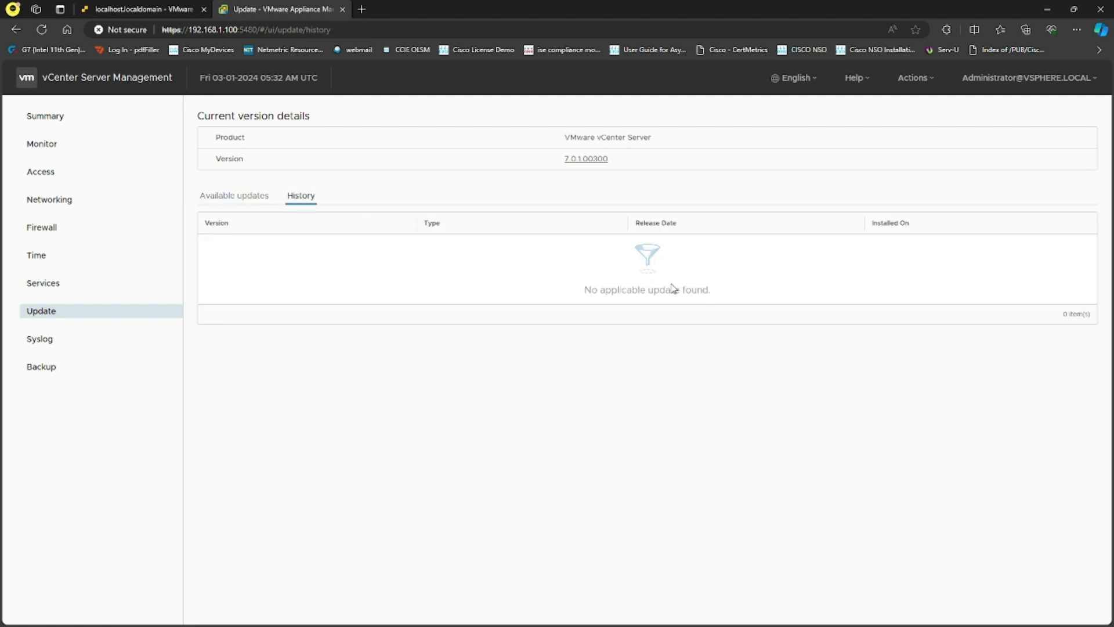
pyautogui.click(246, 198)
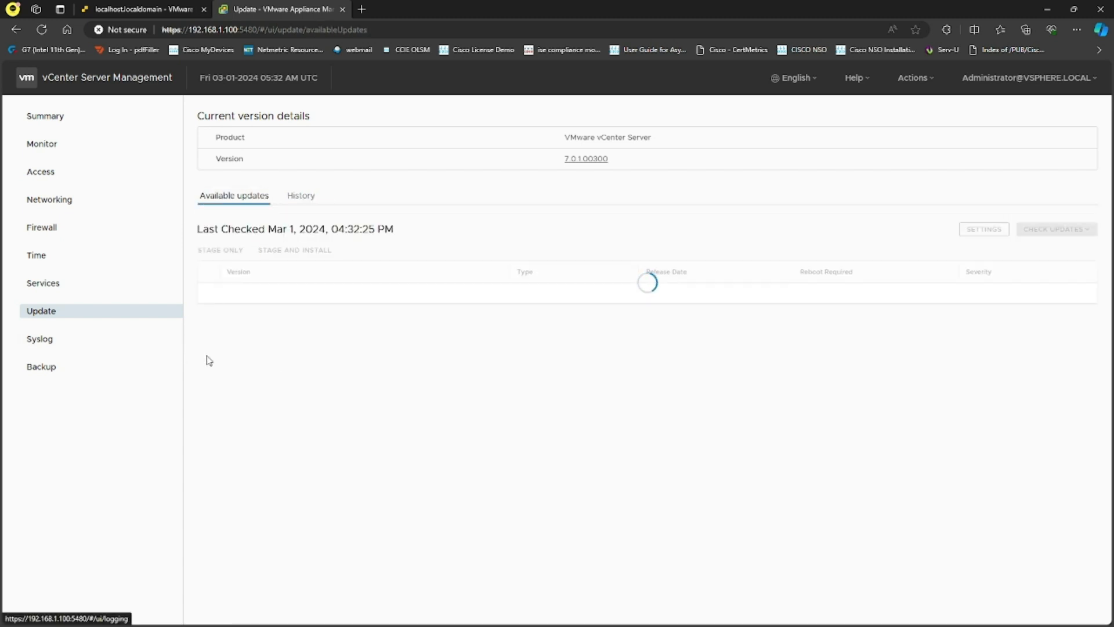
pyautogui.click(53, 341)
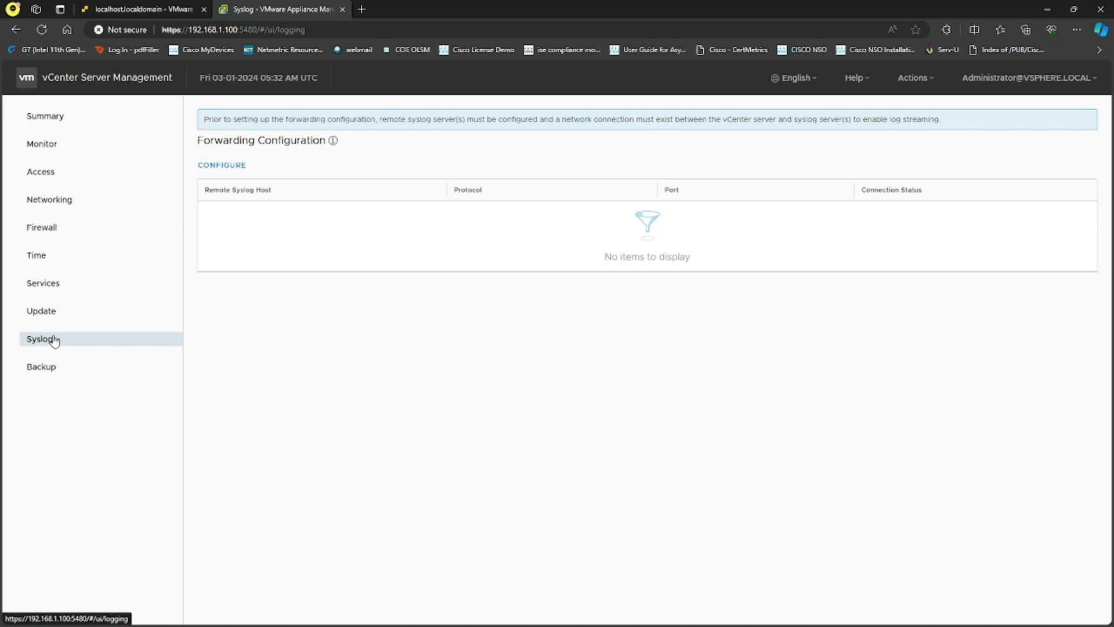
# - Try a syslog forwarding configuration with protocol UDP, then cancel it
pyautogui.click(233, 166)
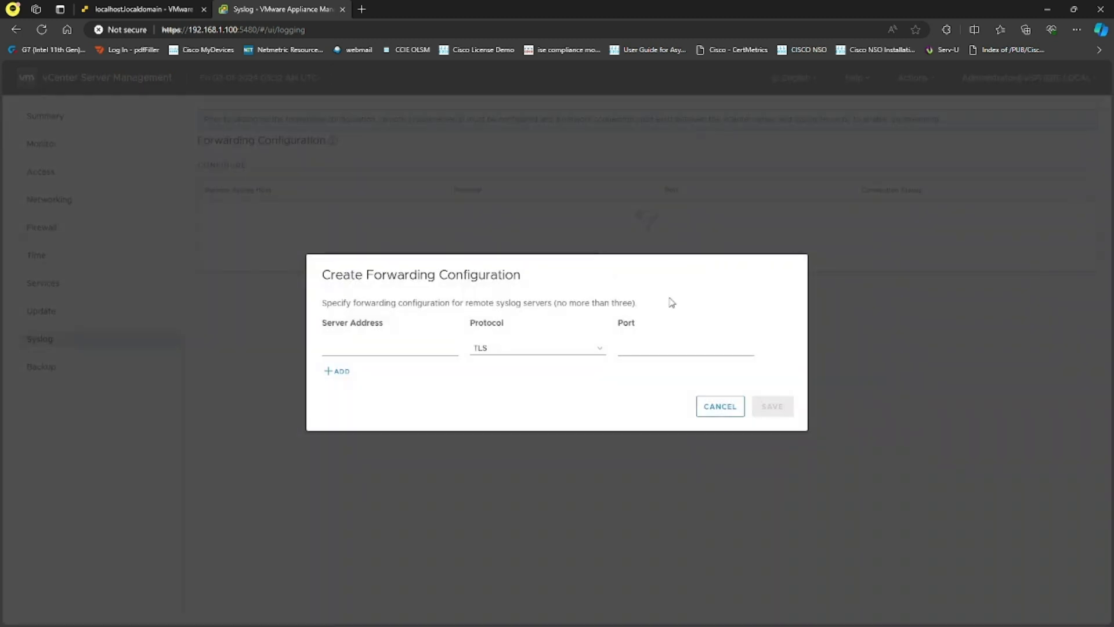
pyautogui.click(529, 352)
pyautogui.click(494, 395)
pyautogui.click(726, 406)
# - Open the Create Backup Schedule dialog and cancel it without saving
pyautogui.click(51, 368)
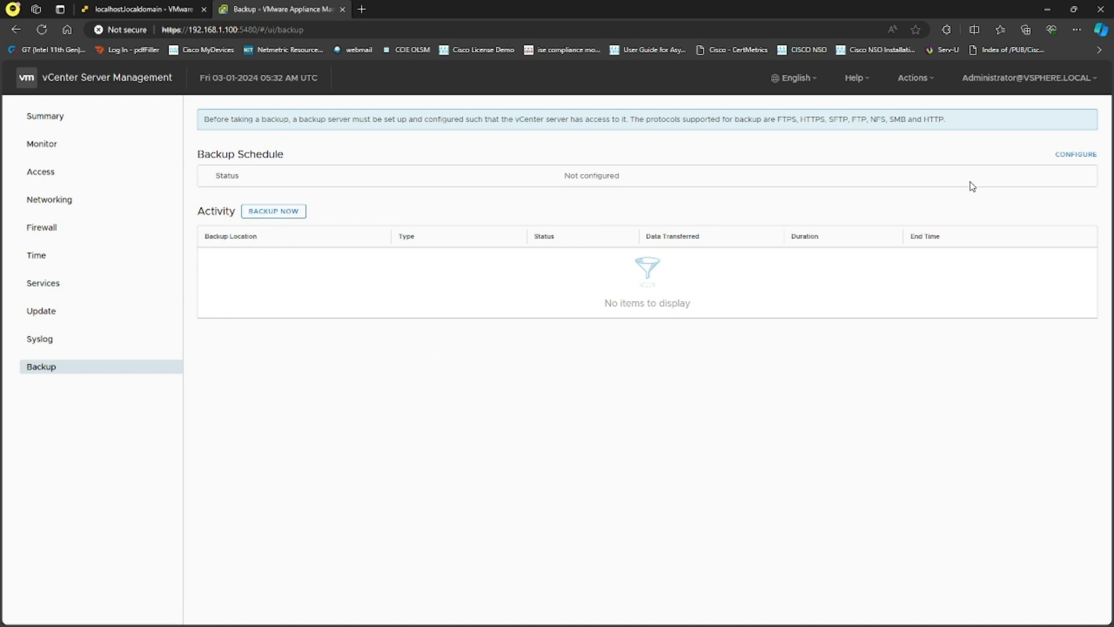
pyautogui.click(1074, 155)
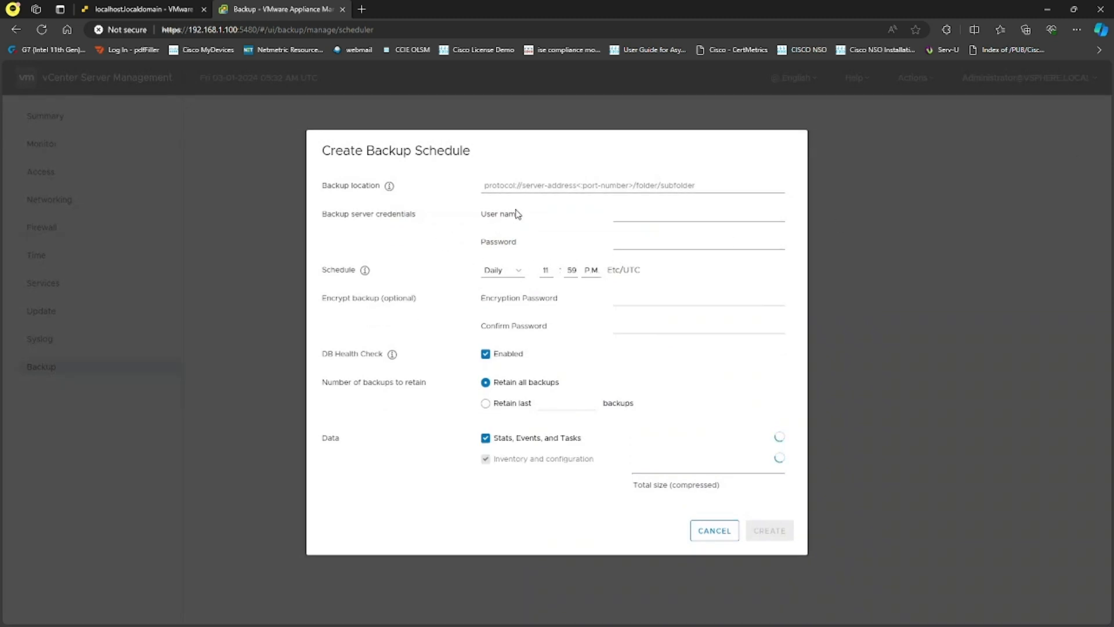
pyautogui.click(554, 195)
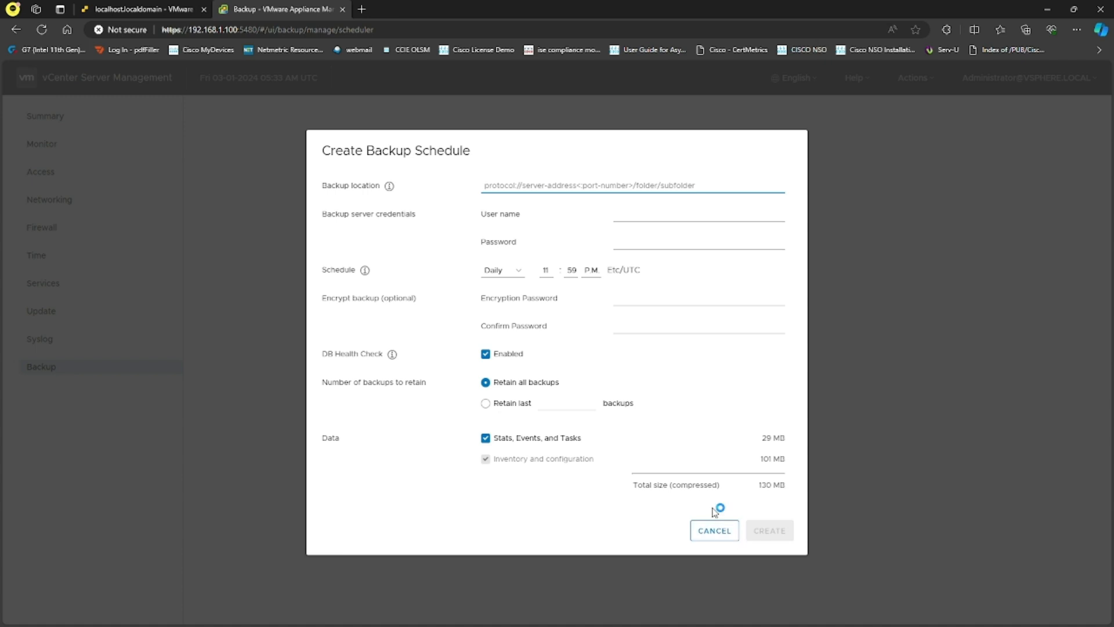
pyautogui.click(711, 529)
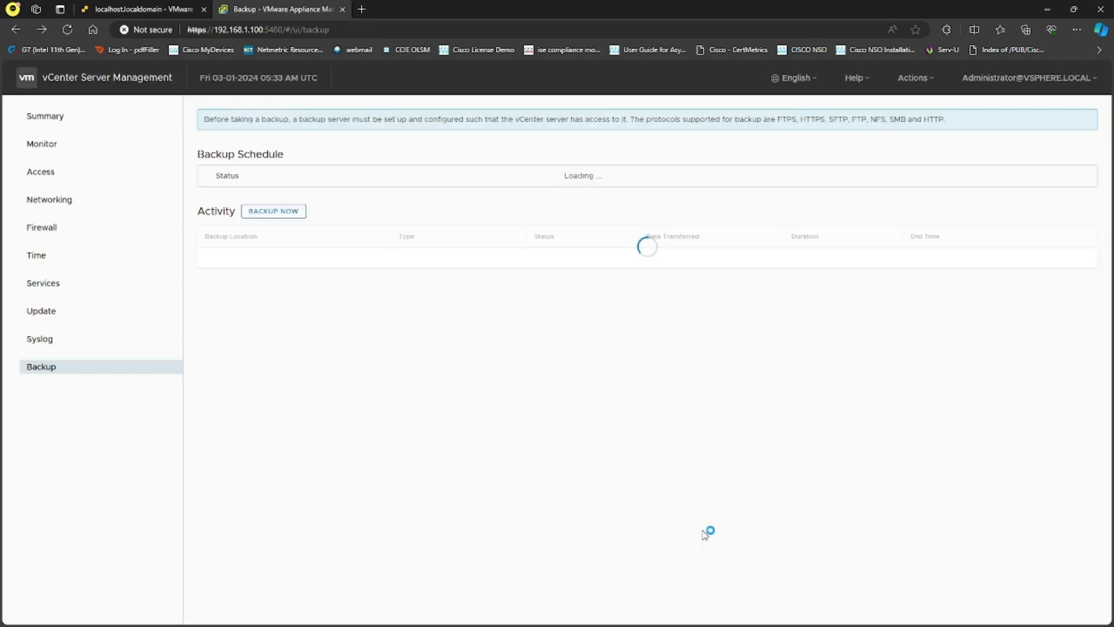
pyautogui.click(71, 118)
# - Check the appliance Actions menu, log out as Administrator, and close the management tab
pyautogui.click(922, 87)
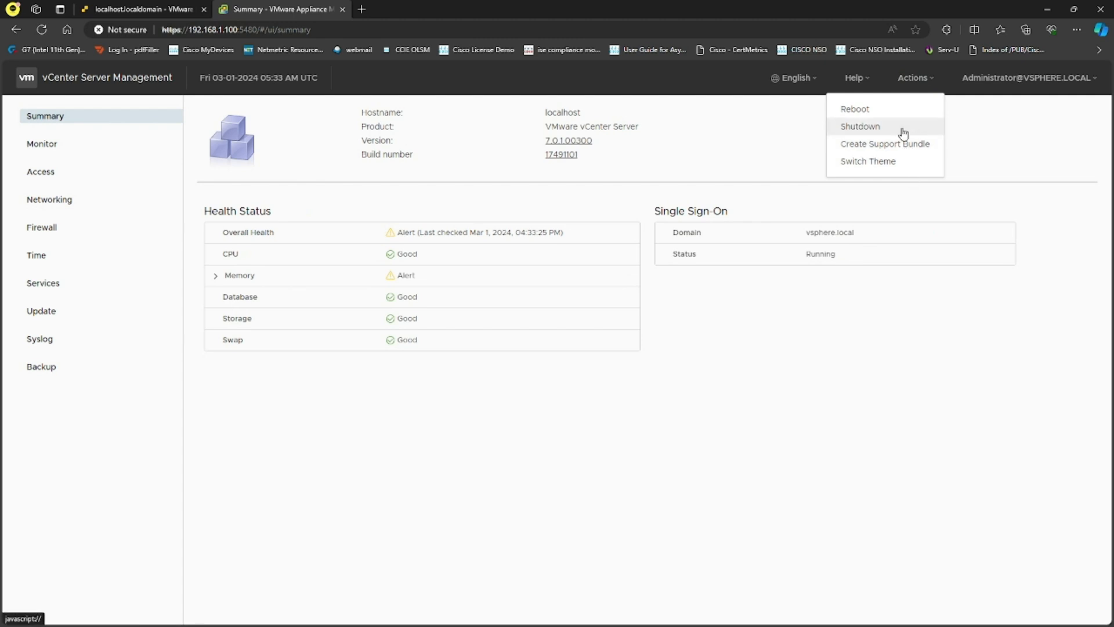
pyautogui.click(1023, 139)
pyautogui.click(1054, 83)
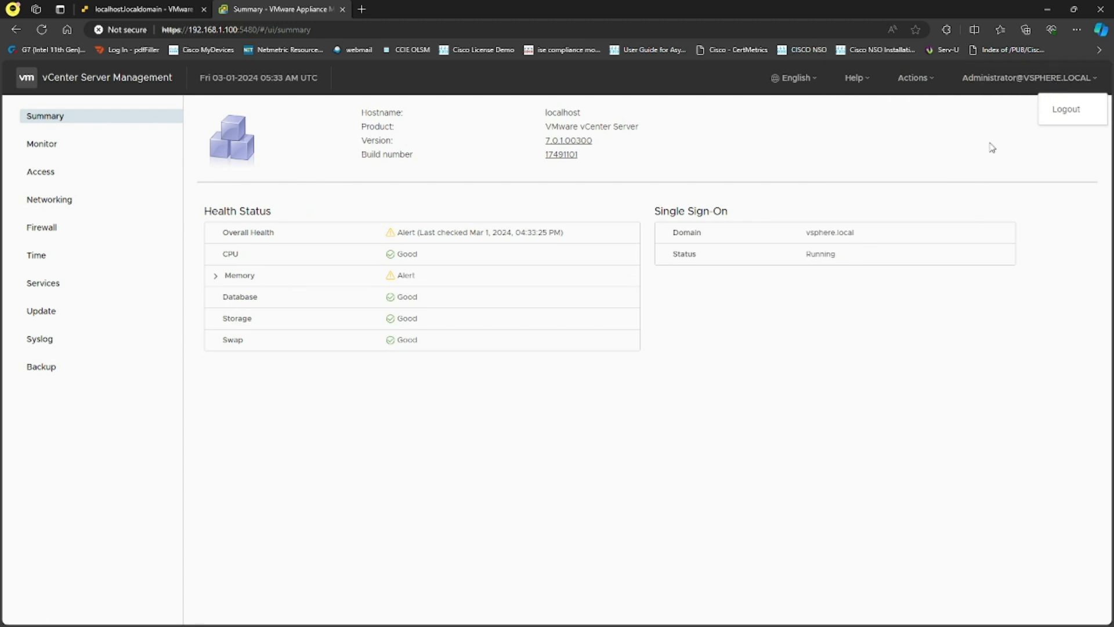
pyautogui.click(1063, 113)
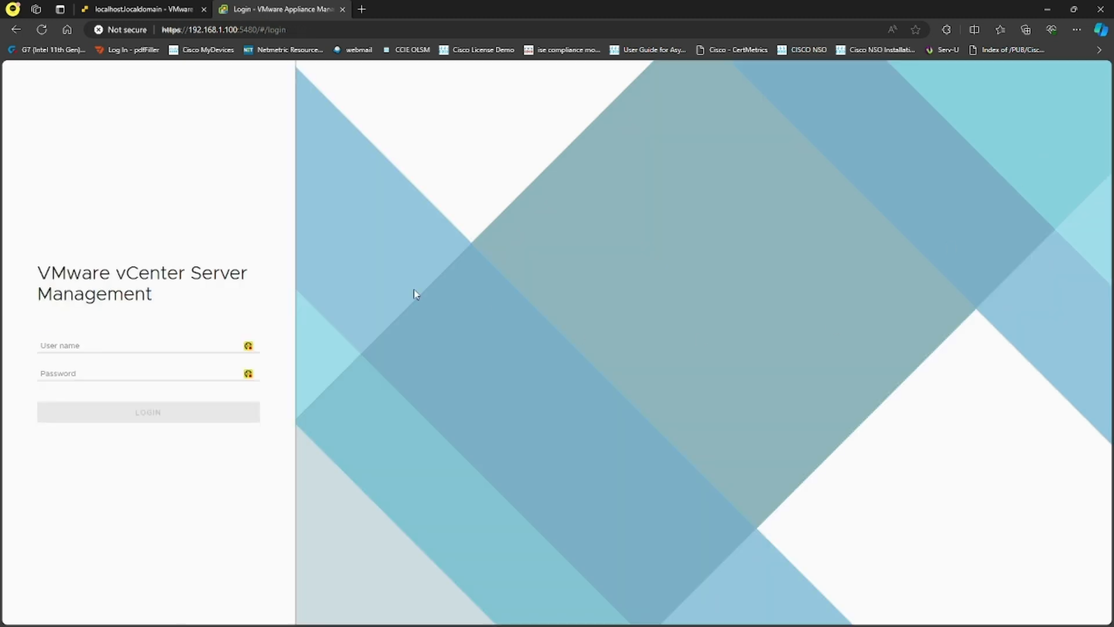
pyautogui.click(343, 9)
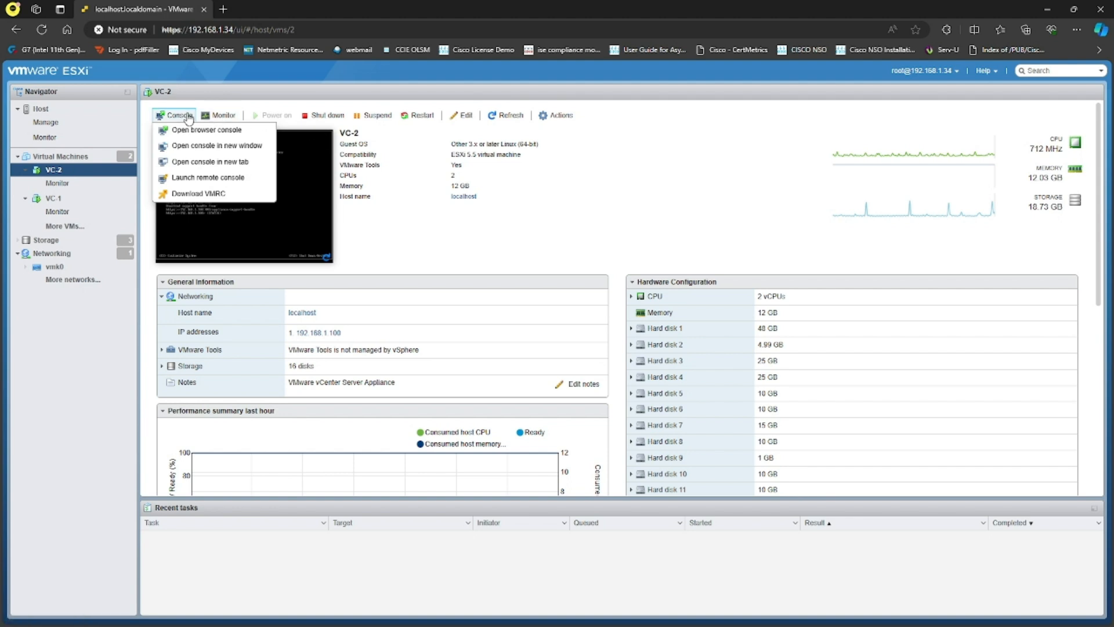
# - Open VC-2's console in its own browser tab, then start a blank new tab
pyautogui.click(197, 162)
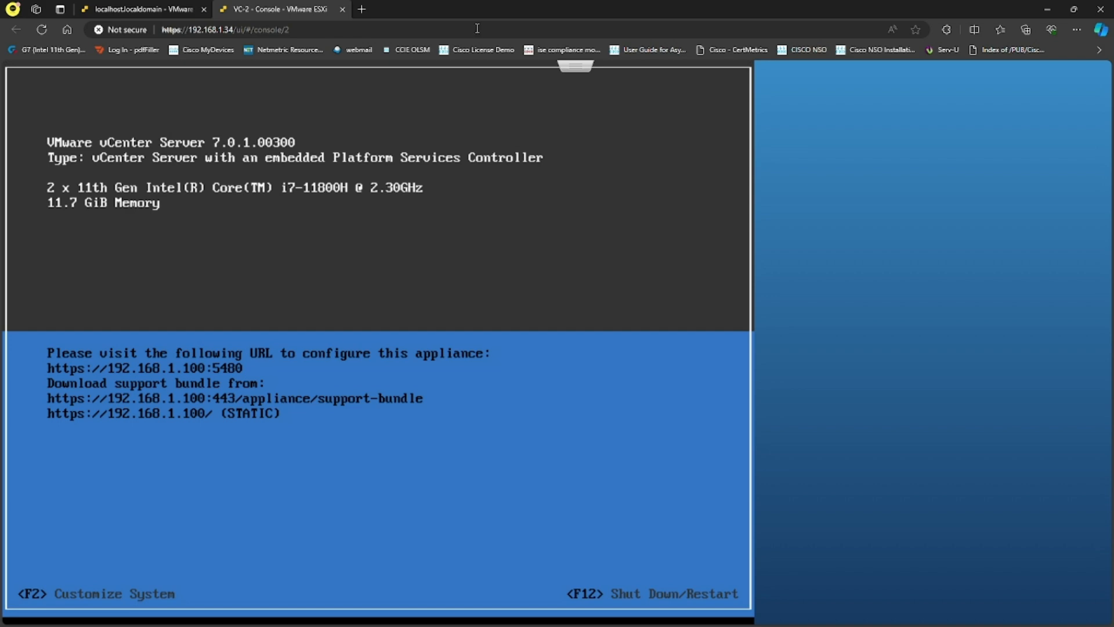
pyautogui.click(361, 9)
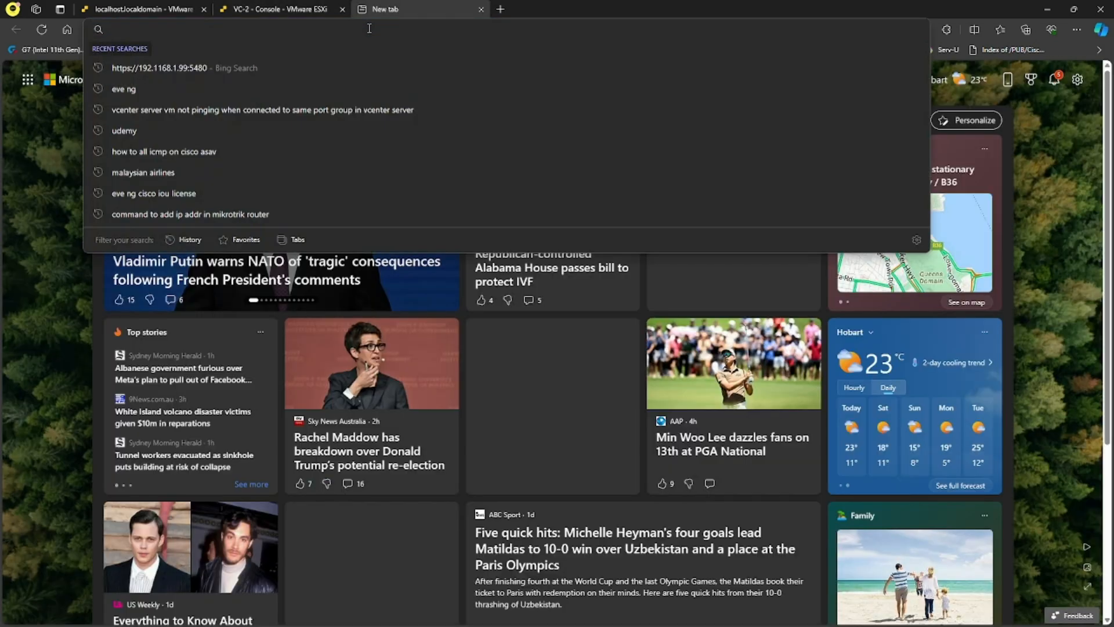
pyautogui.write('https://192.16')
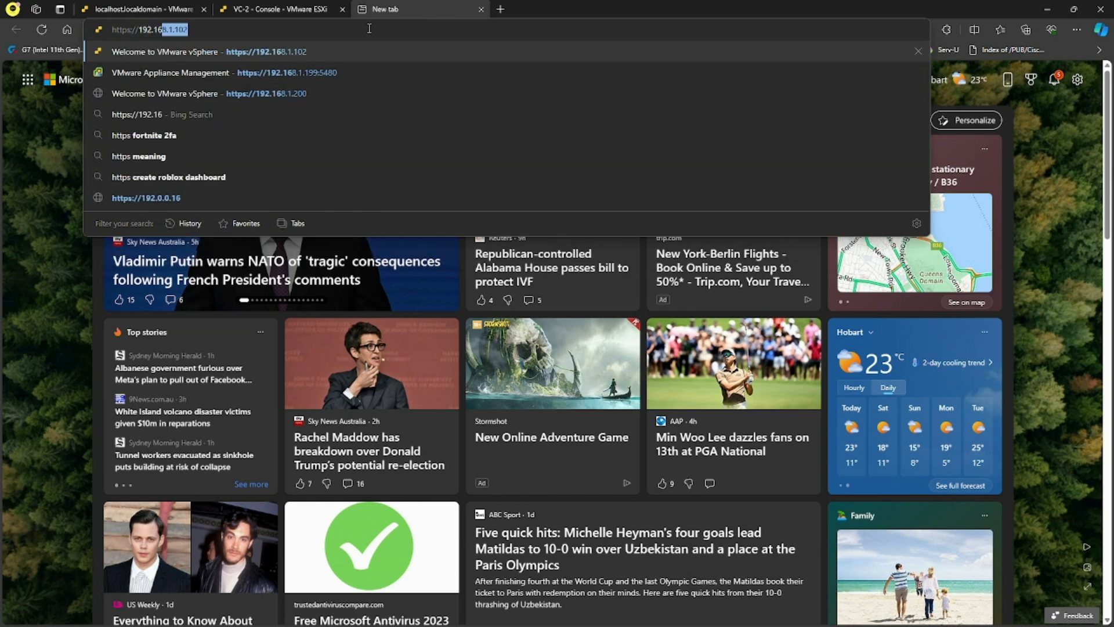
pyautogui.write('8.1.100:5480')
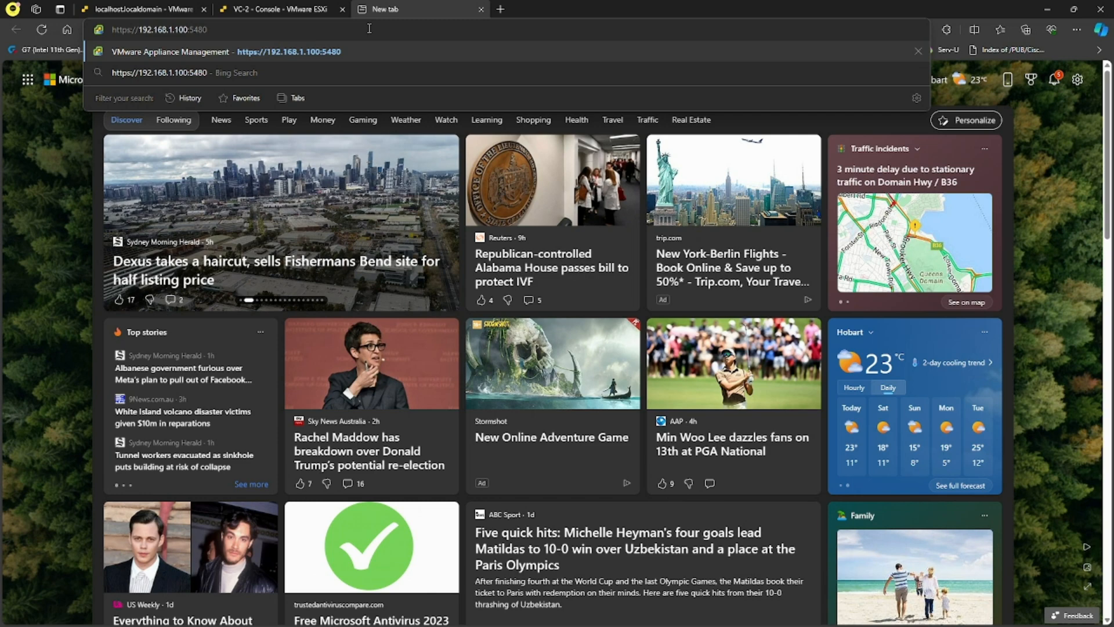
pyautogui.press('Return')
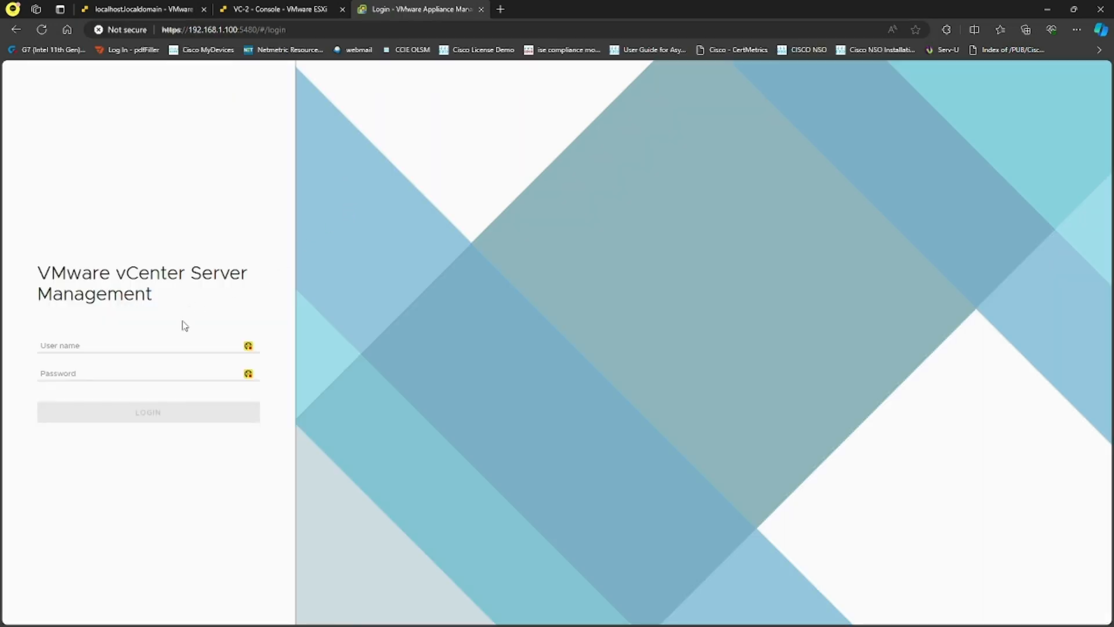
pyautogui.click(159, 347)
pyautogui.write('administra')
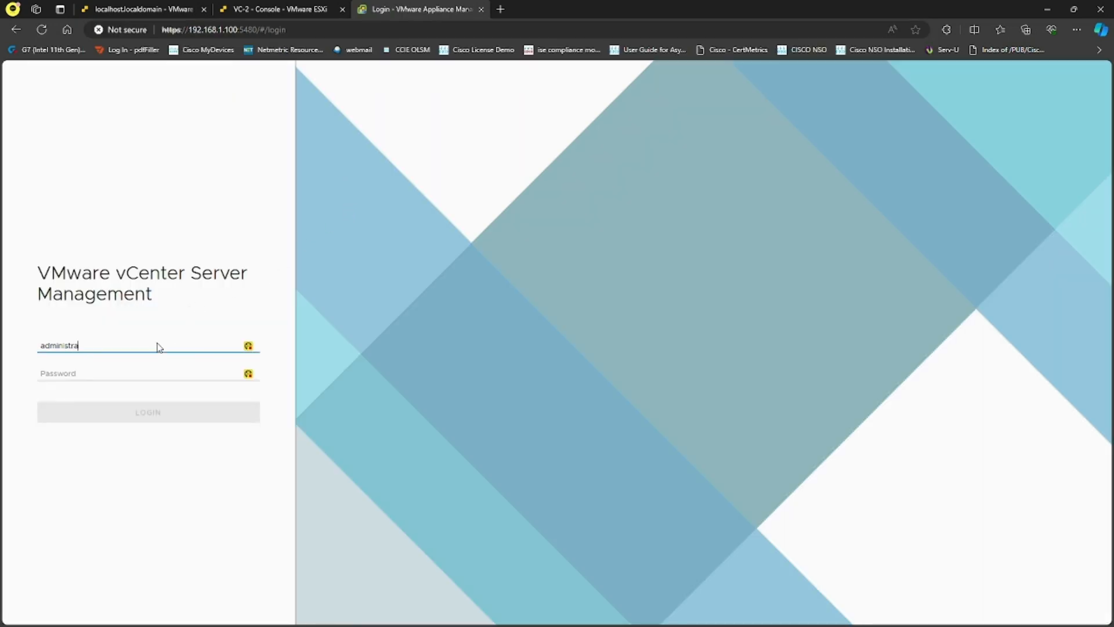
pyautogui.write('tor@vsphere.local')
pyautogui.press('Tab')
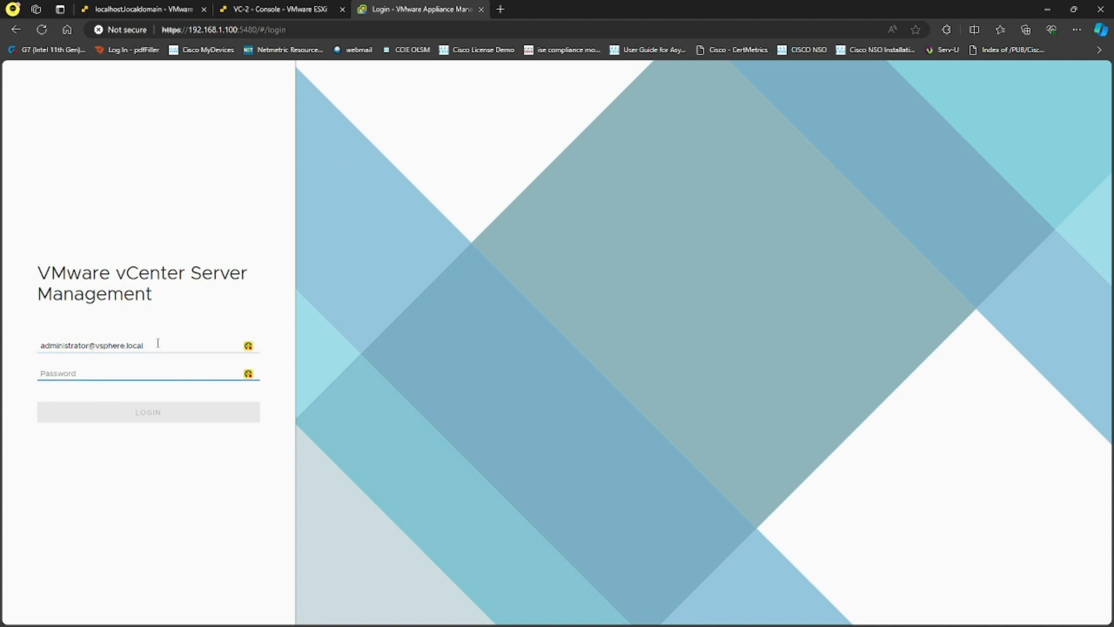
pyautogui.write('VMware1!')
pyautogui.press('Return')
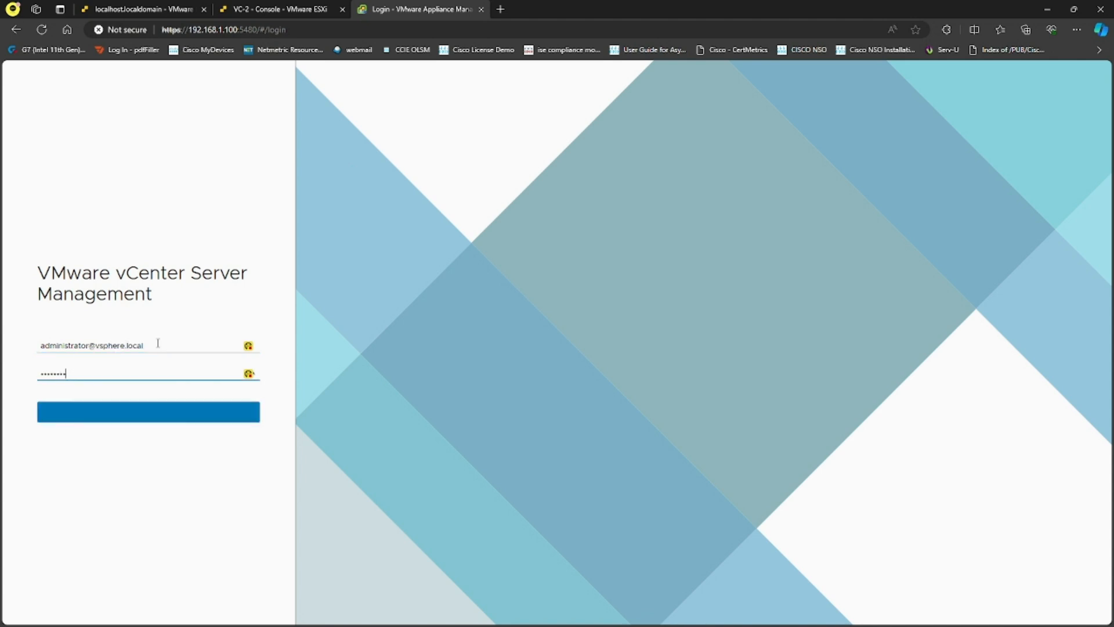
# - Confirm the Hostname reads localhost, then log out and close the management tab
pyautogui.doubleClick(554, 113)
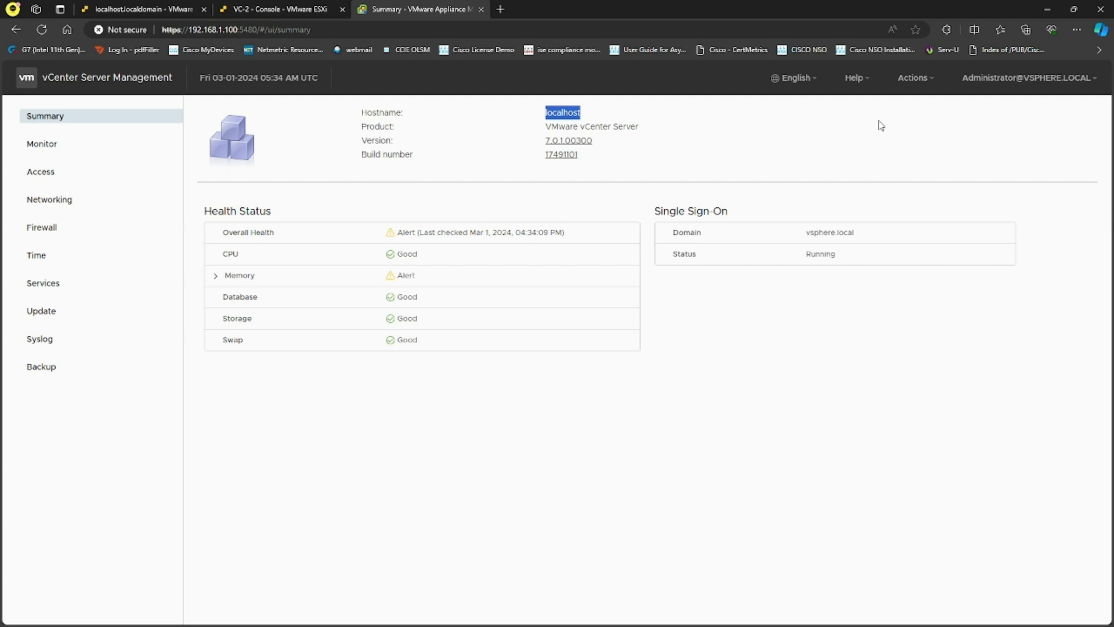
pyautogui.click(1020, 86)
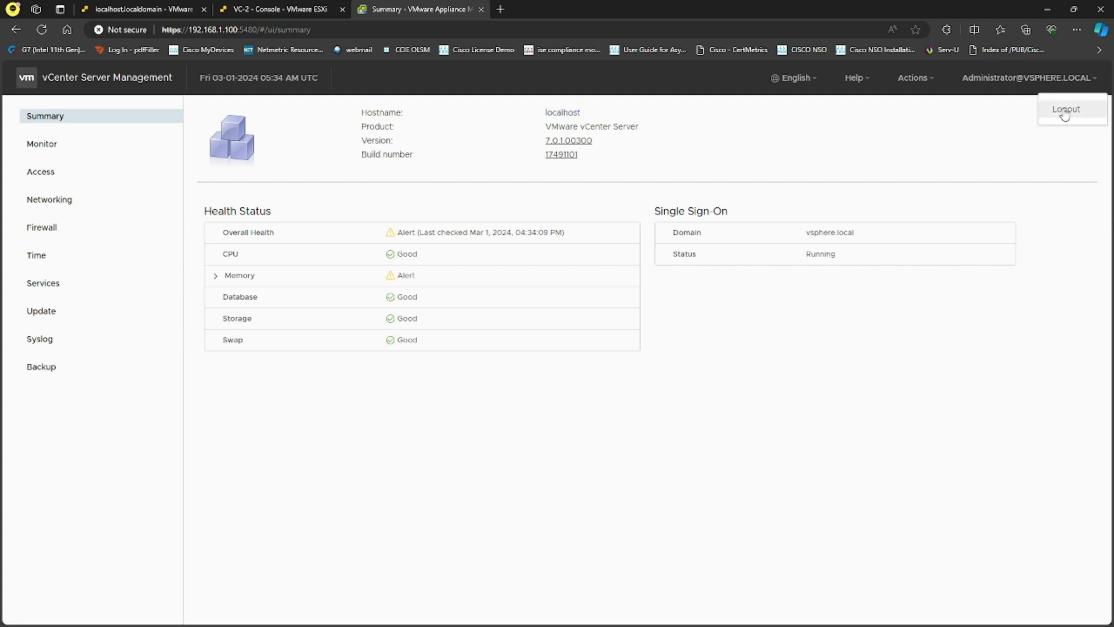
pyautogui.click(1066, 115)
pyautogui.click(481, 9)
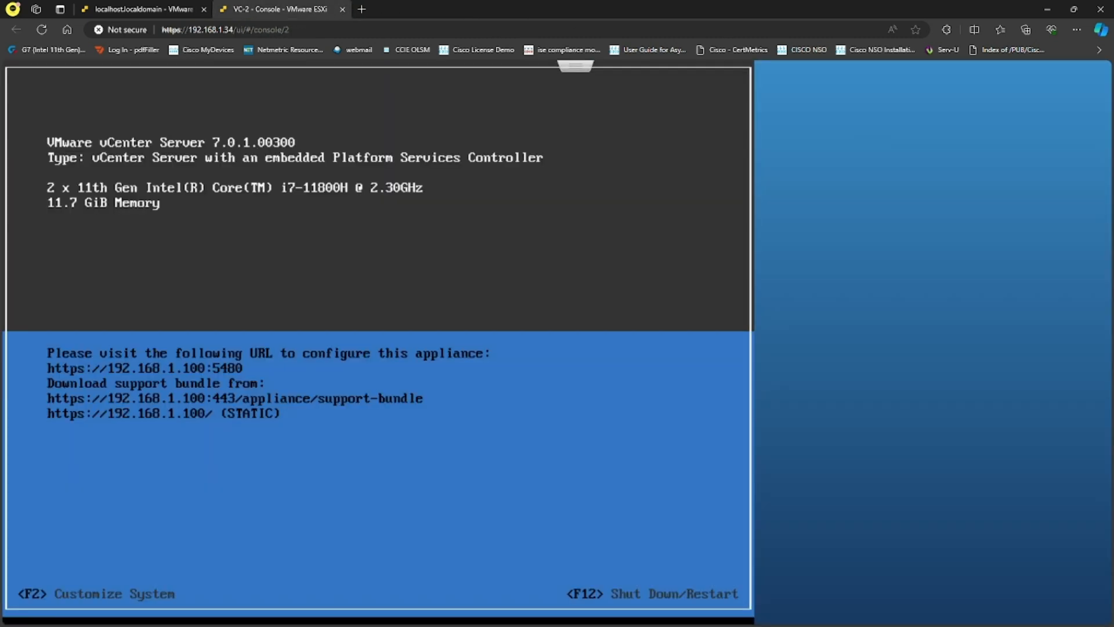
# - Log into VC-2's console as root, edit its primary DNS and set hostname vc2.sysable.com.au
pyautogui.press('F2')
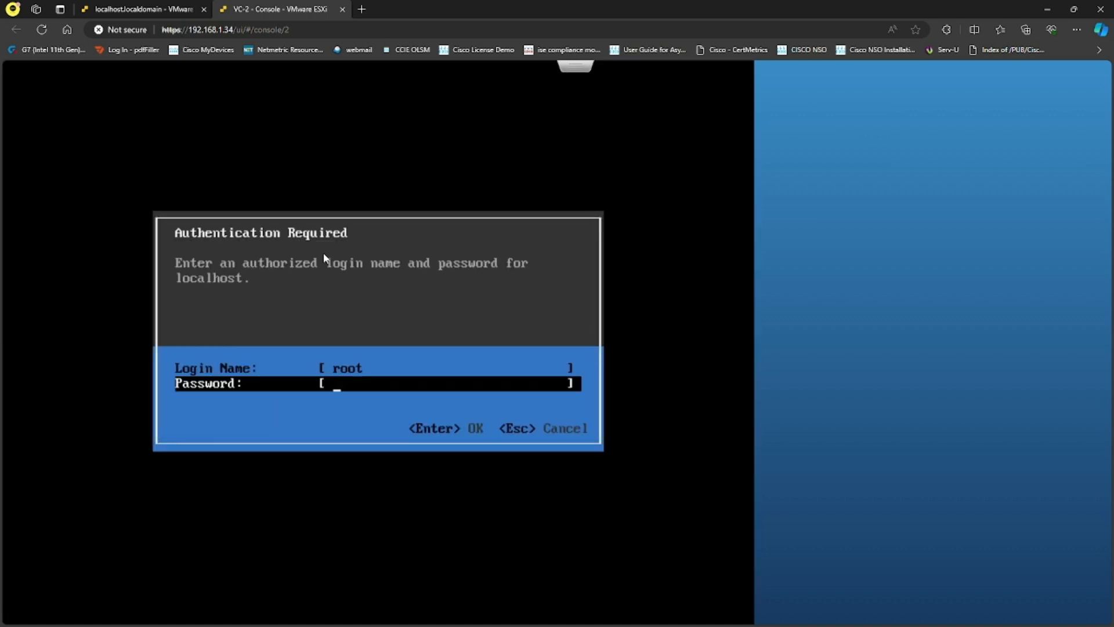
pyautogui.write('*********')
pyautogui.press('Return')
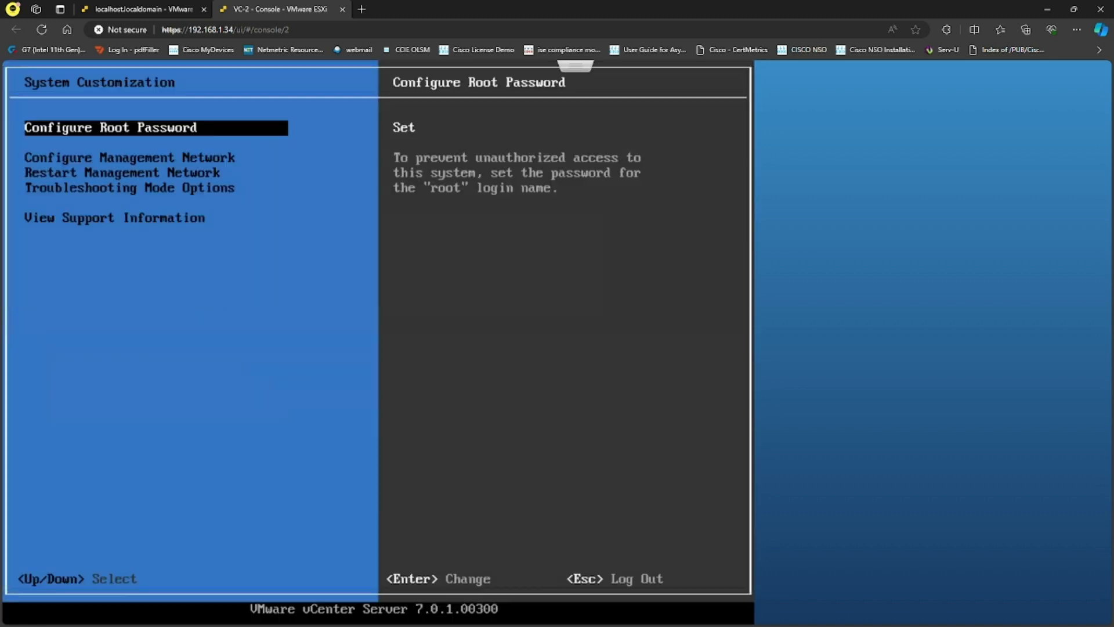
pyautogui.press('Down')
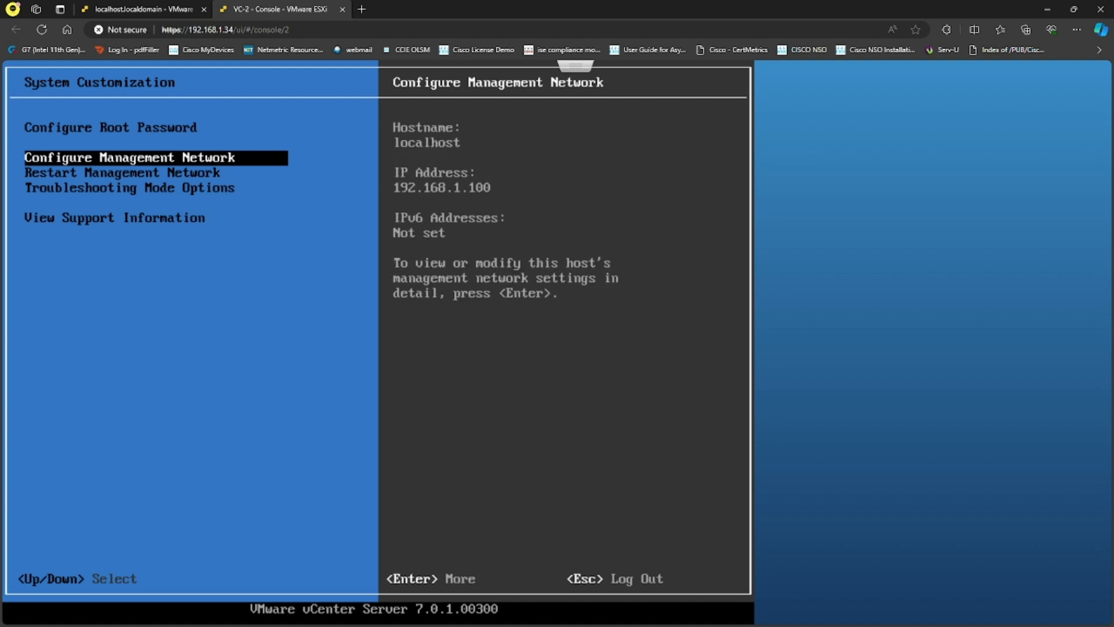
pyautogui.press('Return')
pyautogui.press('Down')
pyautogui.press('Down')
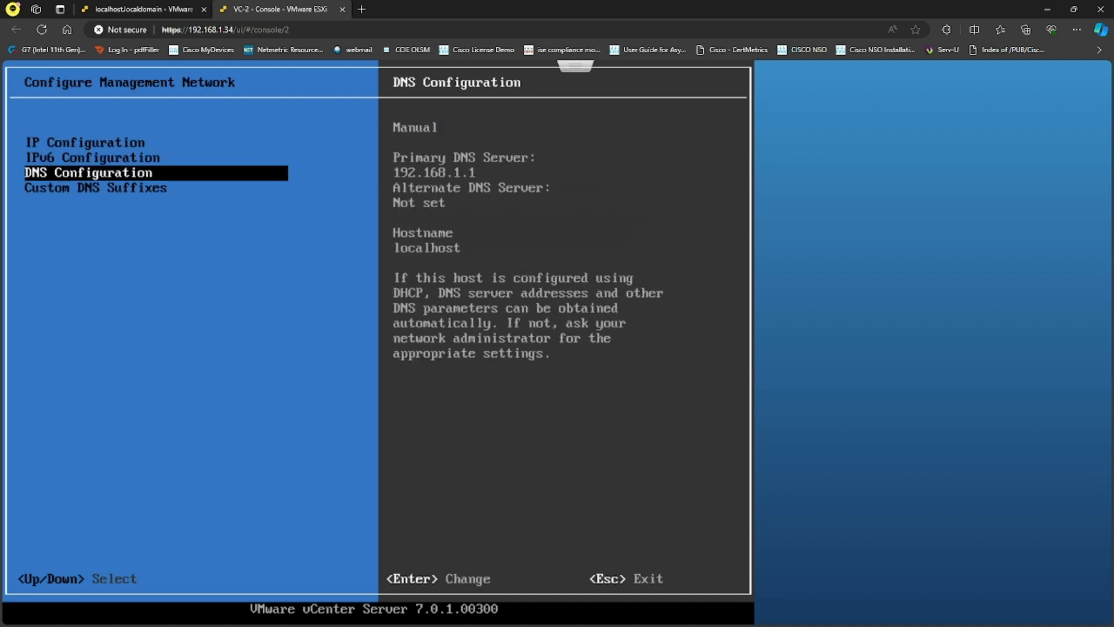
pyautogui.press('Return')
pyautogui.press('End')
pyautogui.write('00')
pyautogui.press('Down')
pyautogui.press('Down')
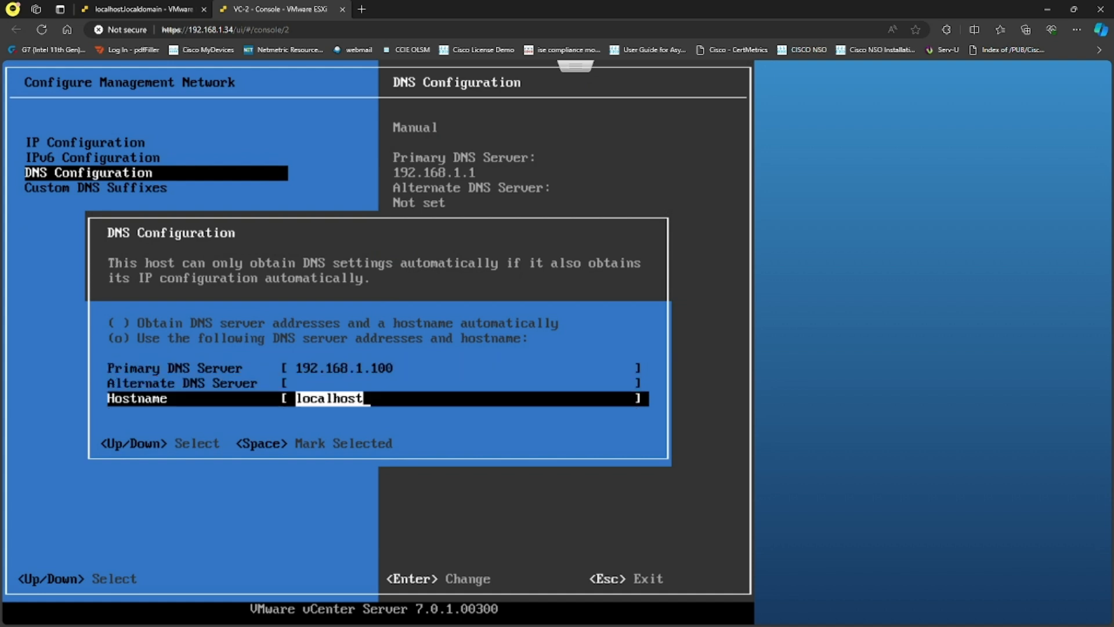
pyautogui.write('vc2.sysable.com.au')
pyautogui.press('Return')
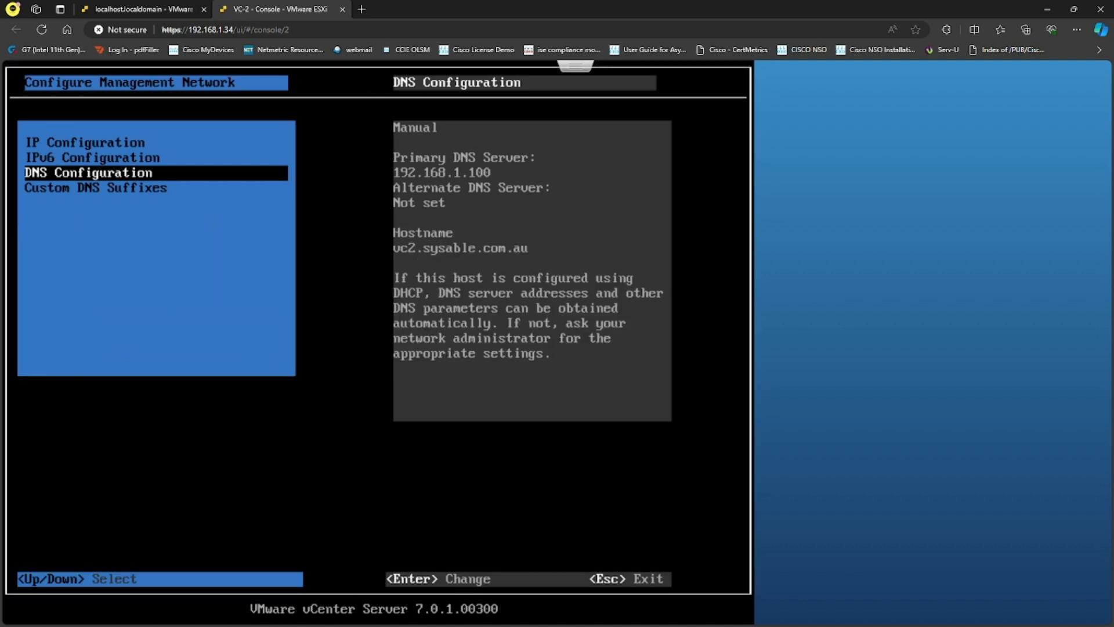
# - Apply the network changes, dismiss the failure message, close the console and list the virtual machines
pyautogui.press('Escape')
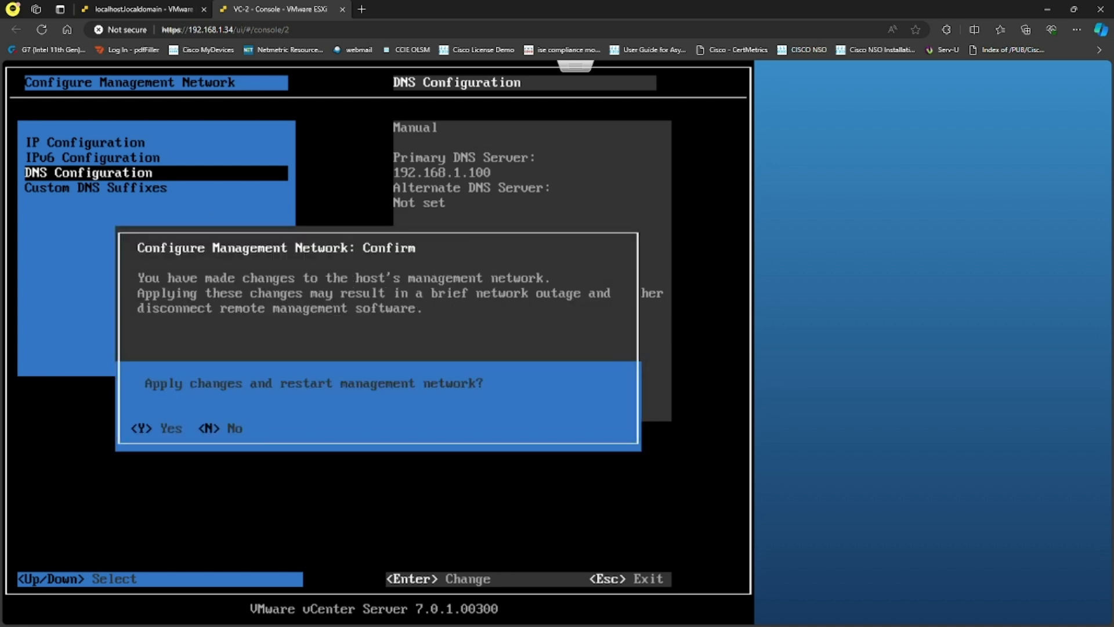
pyautogui.press('y')
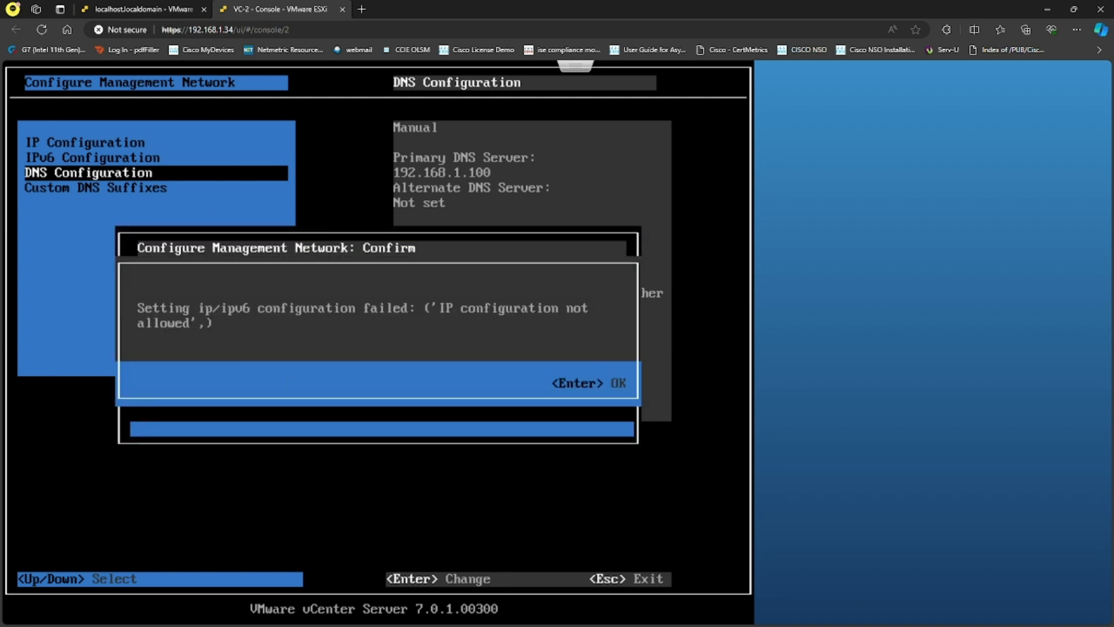
pyautogui.press('Return')
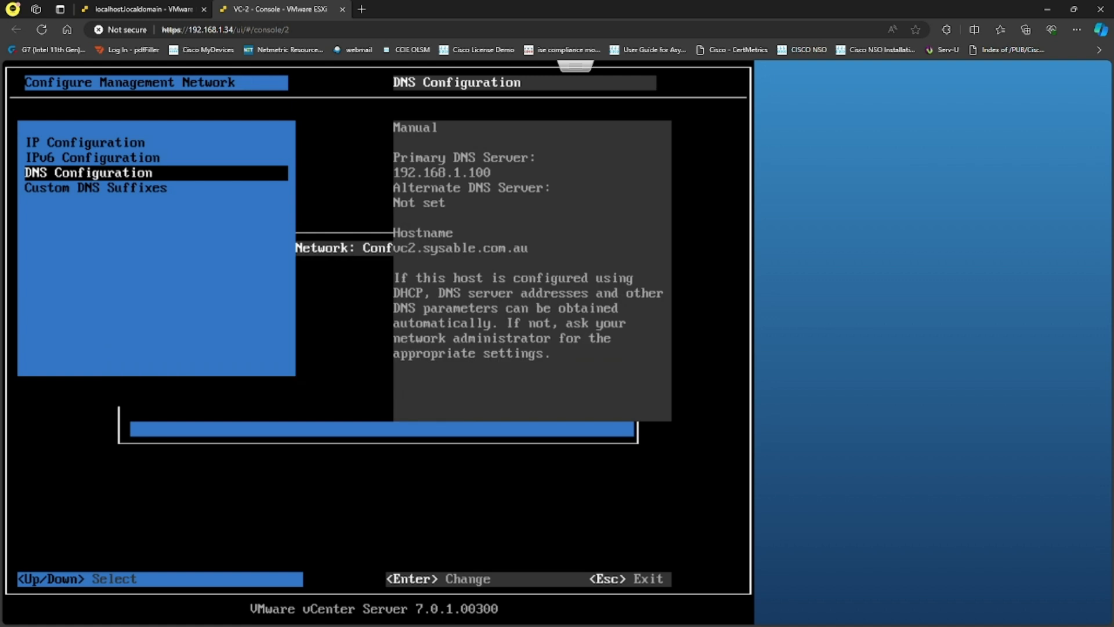
pyautogui.click(340, 9)
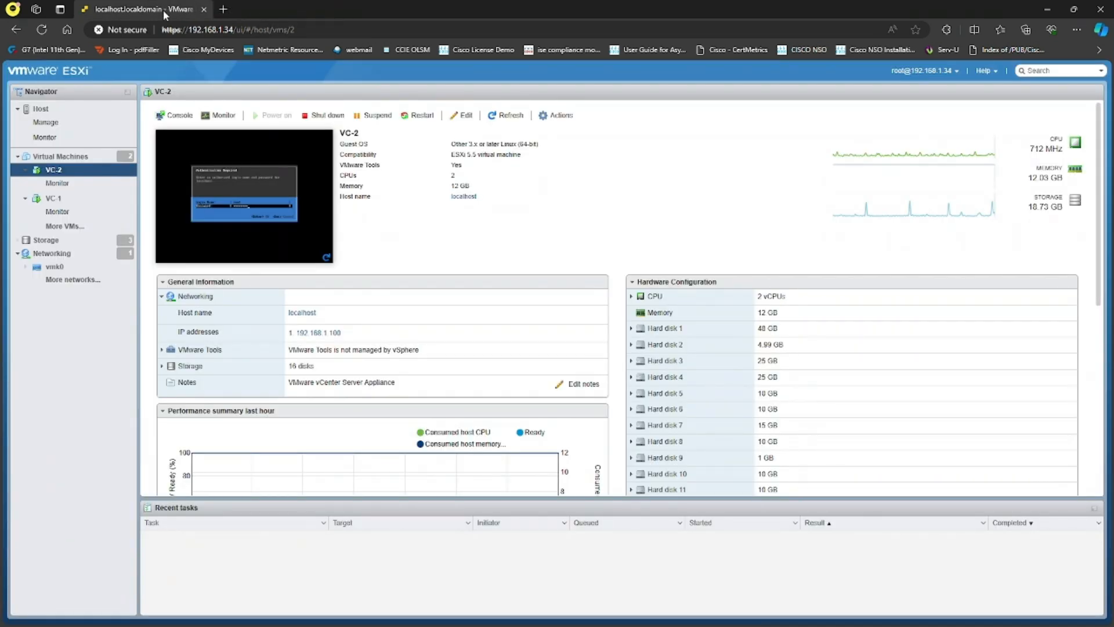
pyautogui.click(68, 162)
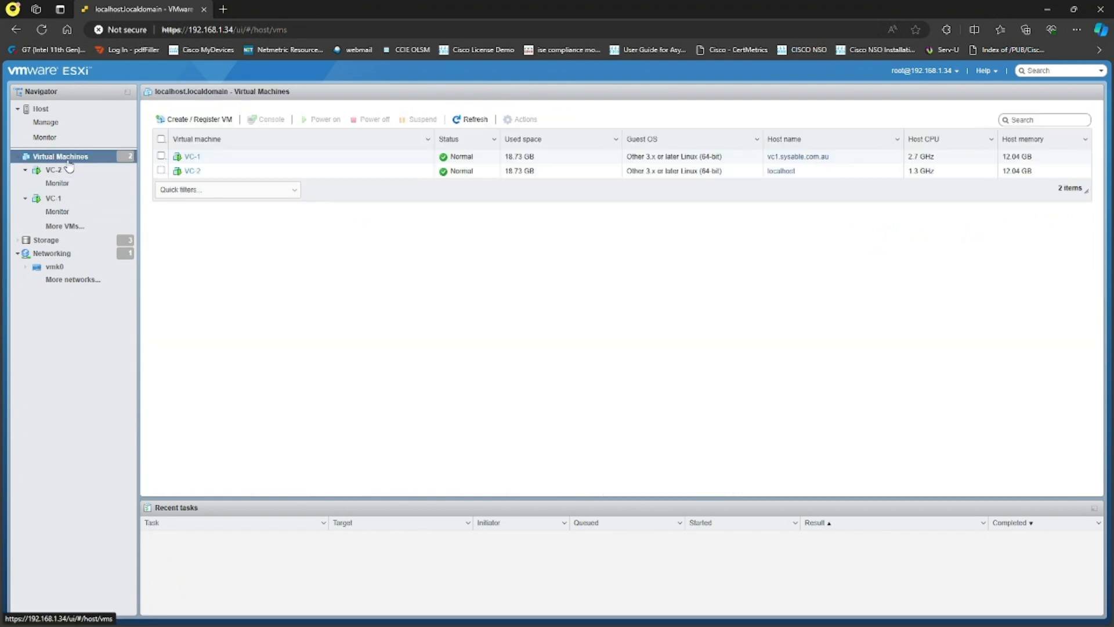
pyautogui.click(223, 9)
pyautogui.write('htt')
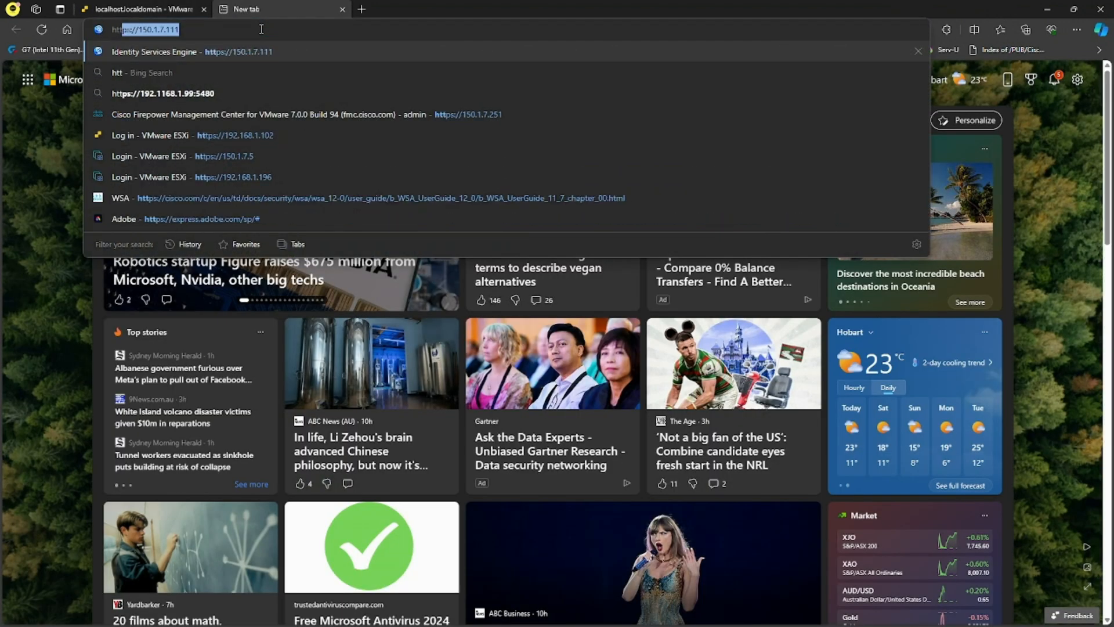
pyautogui.write('ps://192.168.1.99')
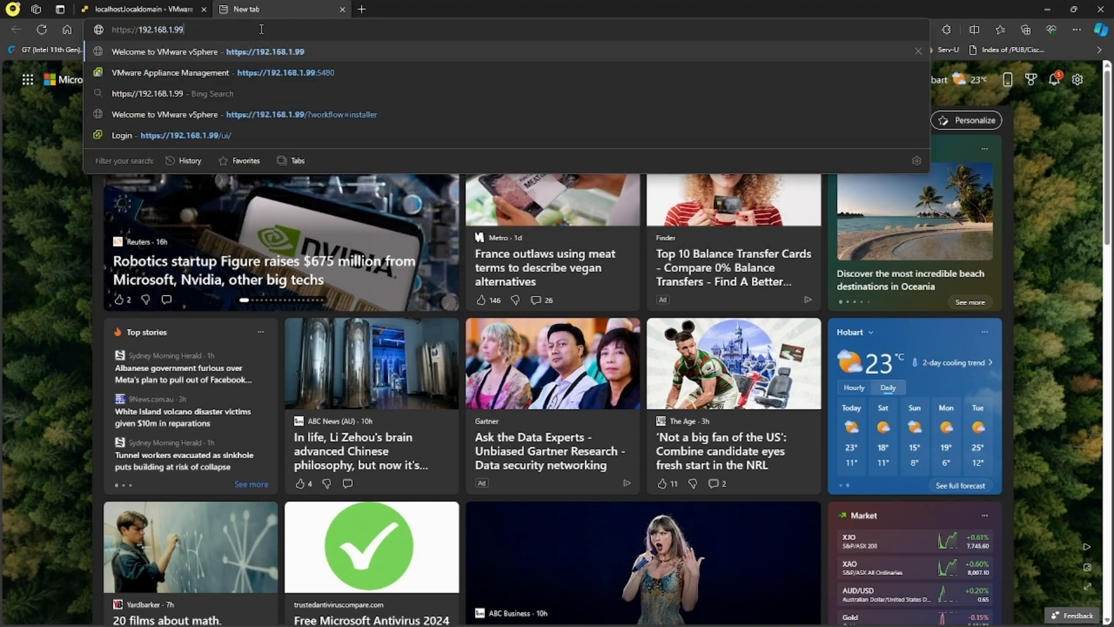
pyautogui.press('Return')
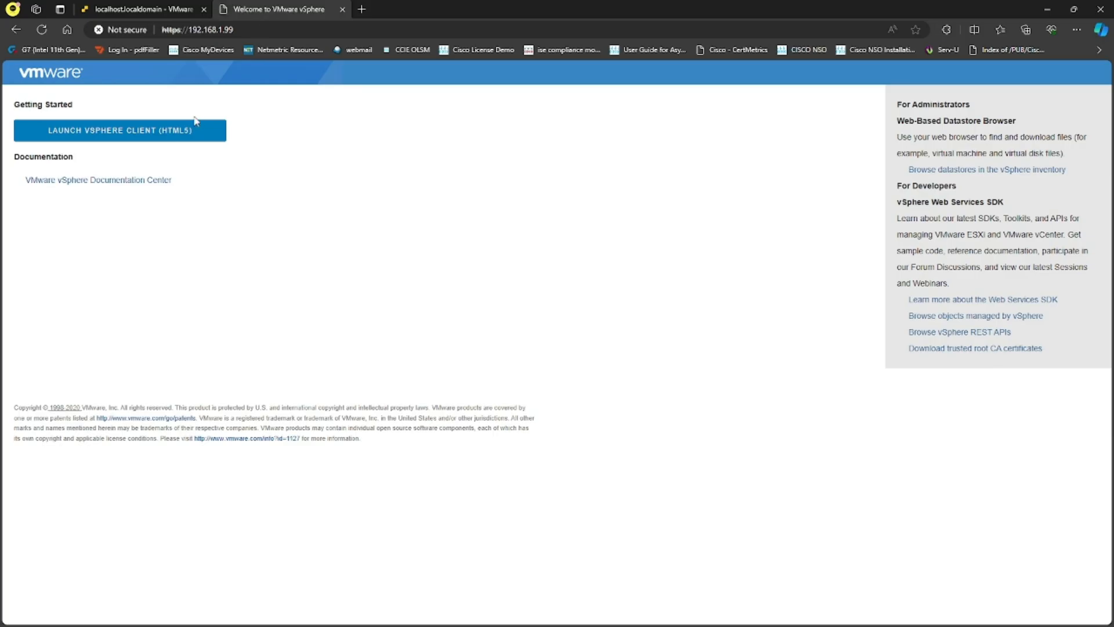
pyautogui.click(172, 139)
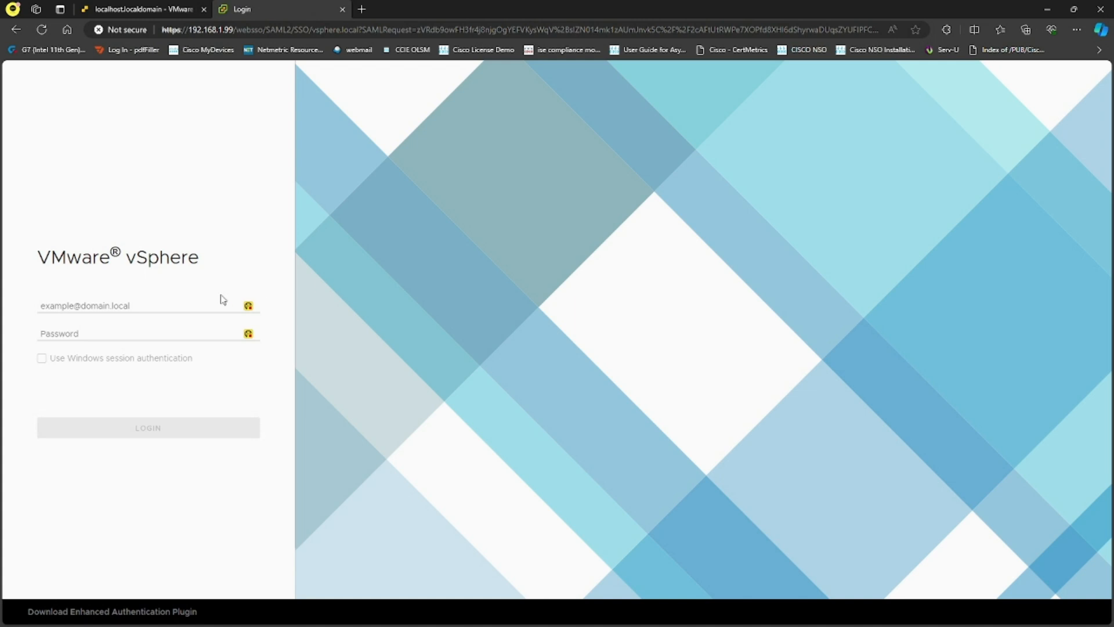
# - Sign in to vSphere Client with the SSO administrator account and its password
pyautogui.click(174, 304)
pyautogui.write('administr')
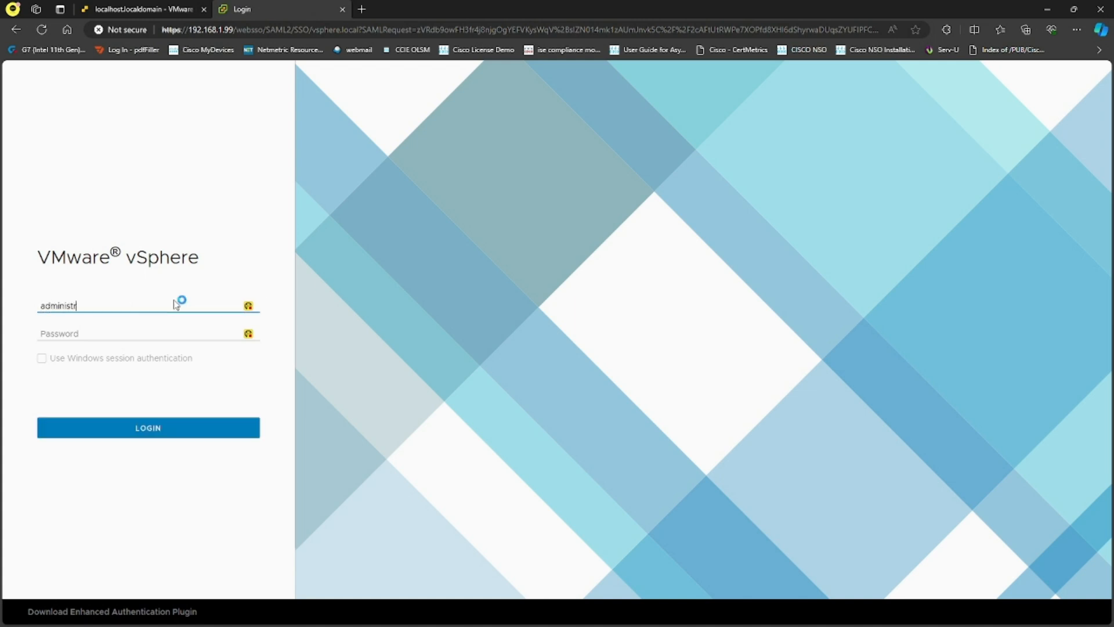
pyautogui.write('ator@vsphere.local')
pyautogui.press('Tab')
pyautogui.write('***')
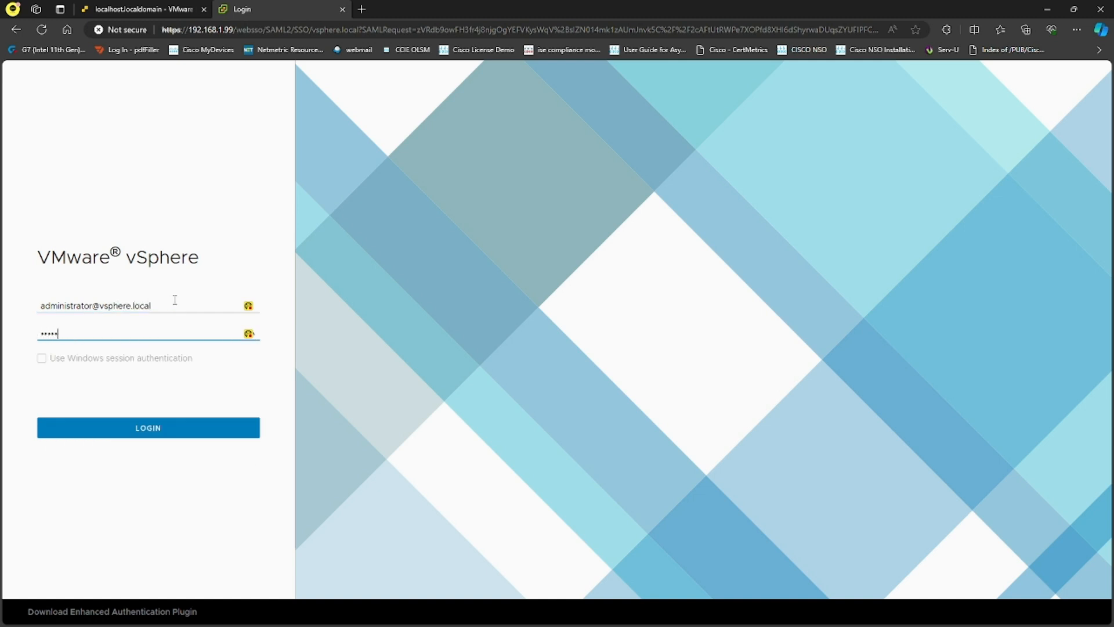
pyautogui.press('BackSpace')
pyautogui.press('BackSpace')
pyautogui.press('BackSpace')
pyautogui.write('********')
pyautogui.press('Return')
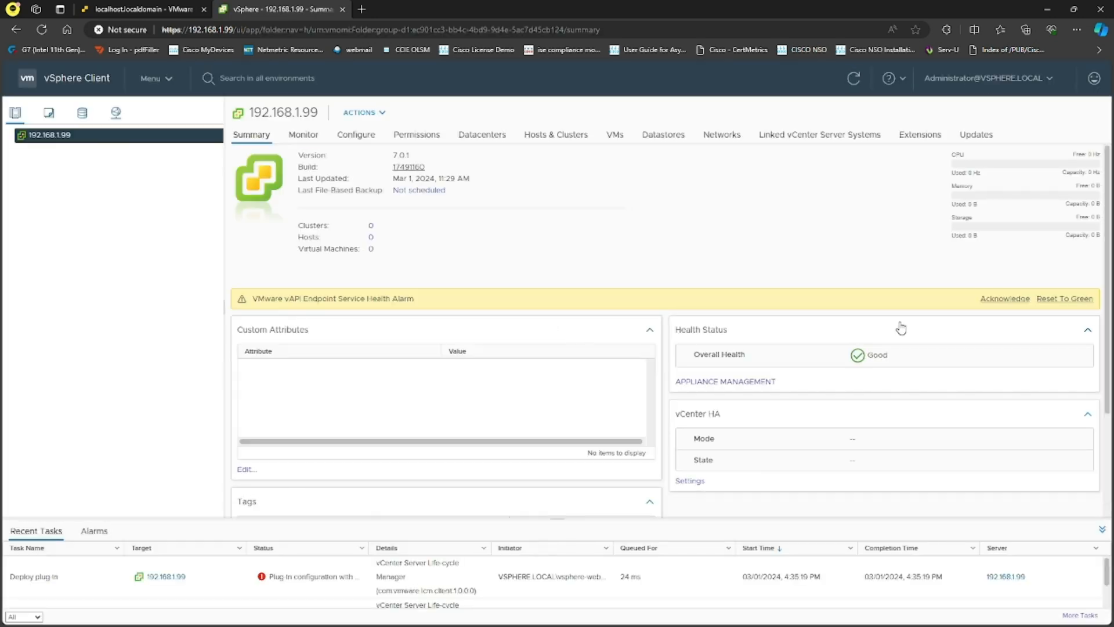
# - Dismiss the alarm and license banners and create datacenter DC-1 under 192.168.1.99
pyautogui.click(1005, 319)
pyautogui.click(1101, 71)
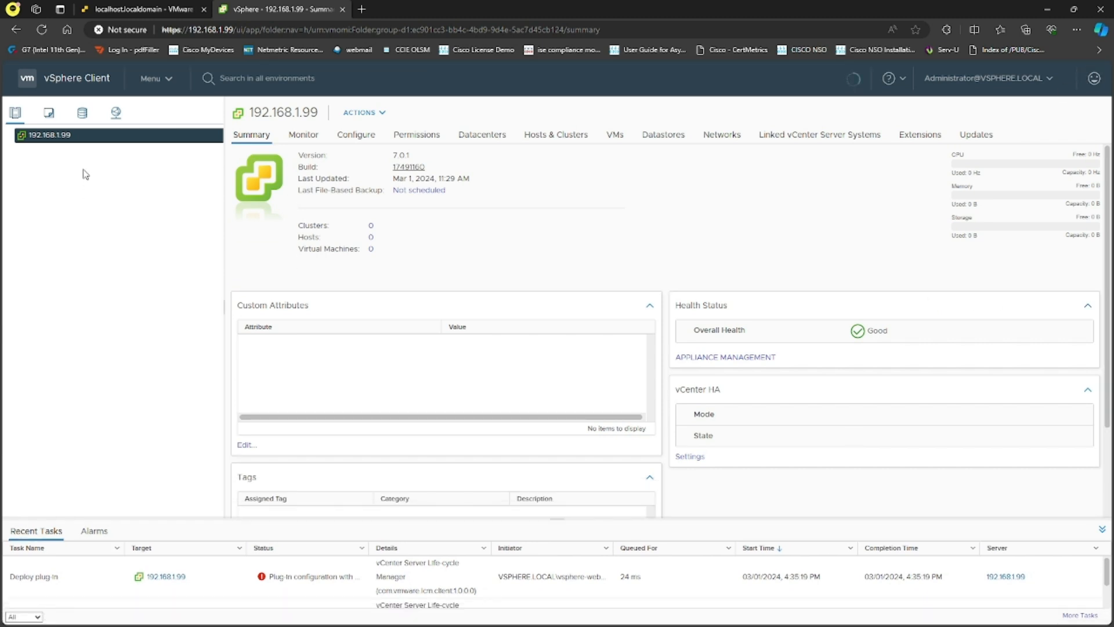
pyautogui.rightClick(56, 136)
pyautogui.click(99, 163)
pyautogui.moveTo(597, 320); pyautogui.dragTo(502, 316)
pyautogui.write('DC-1')
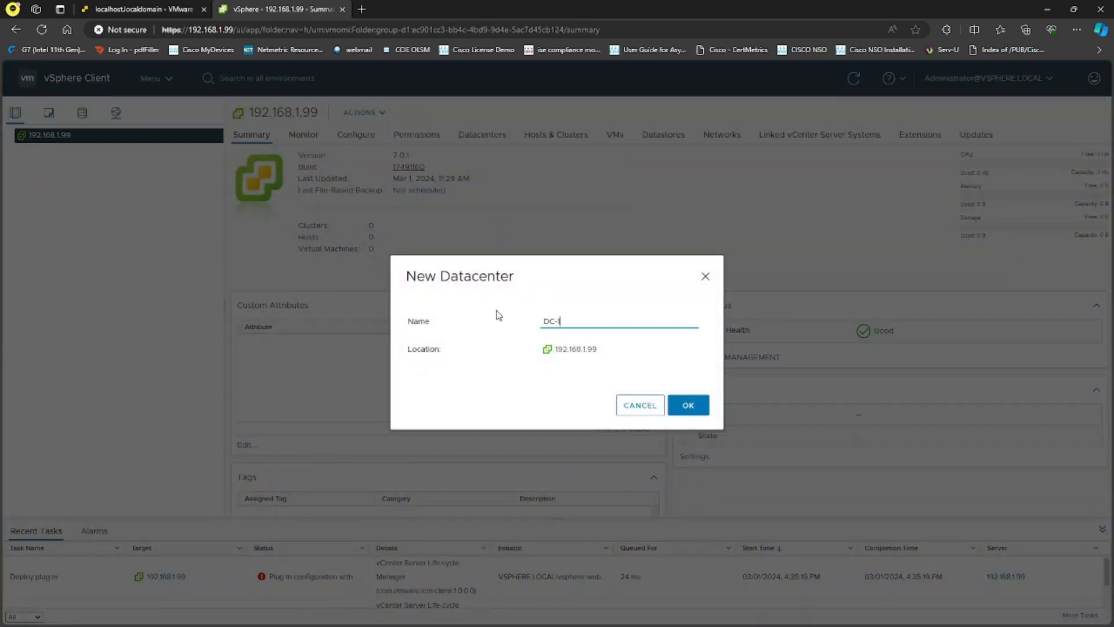
pyautogui.click(685, 405)
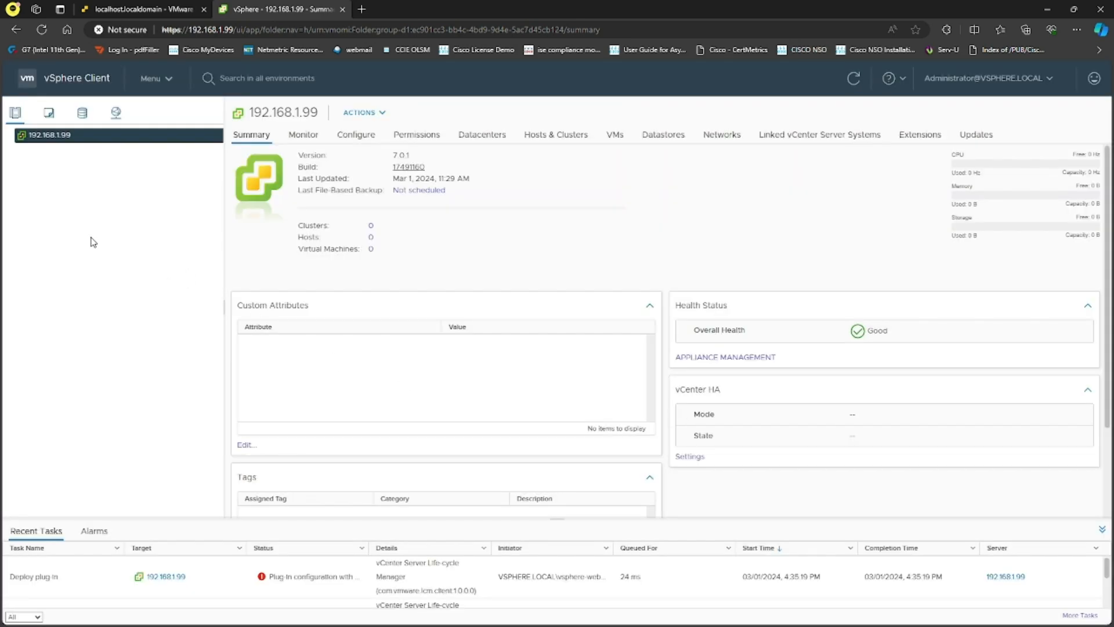
# - Create cluster CLU-1 inside datacenter DC-1
pyautogui.rightClick(45, 150)
pyautogui.click(89, 201)
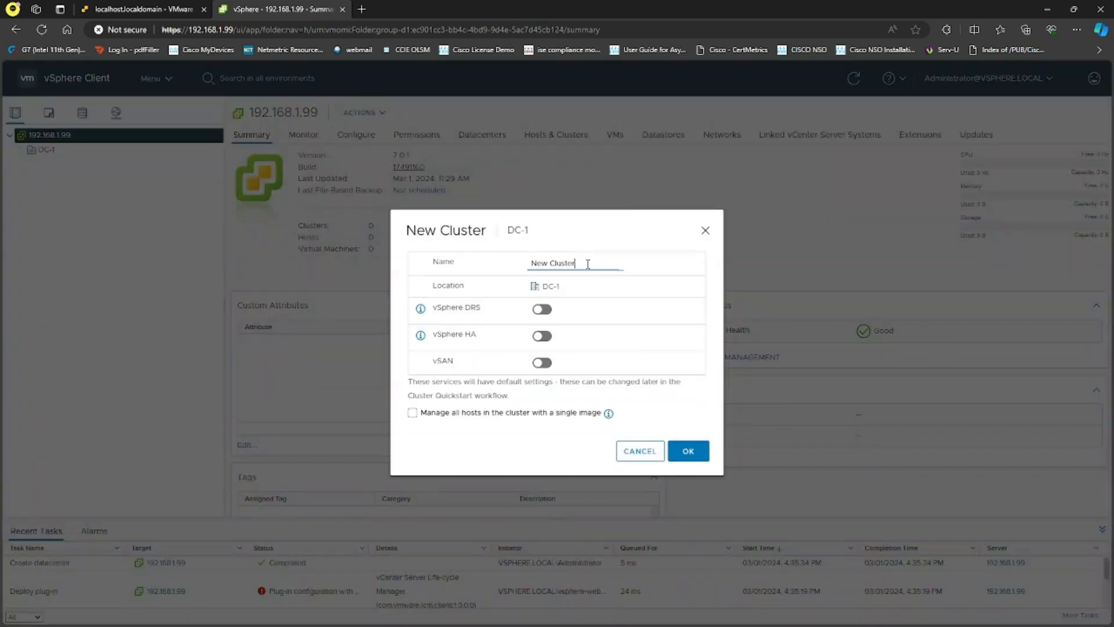
pyautogui.write('CLU-1')
pyautogui.click(690, 452)
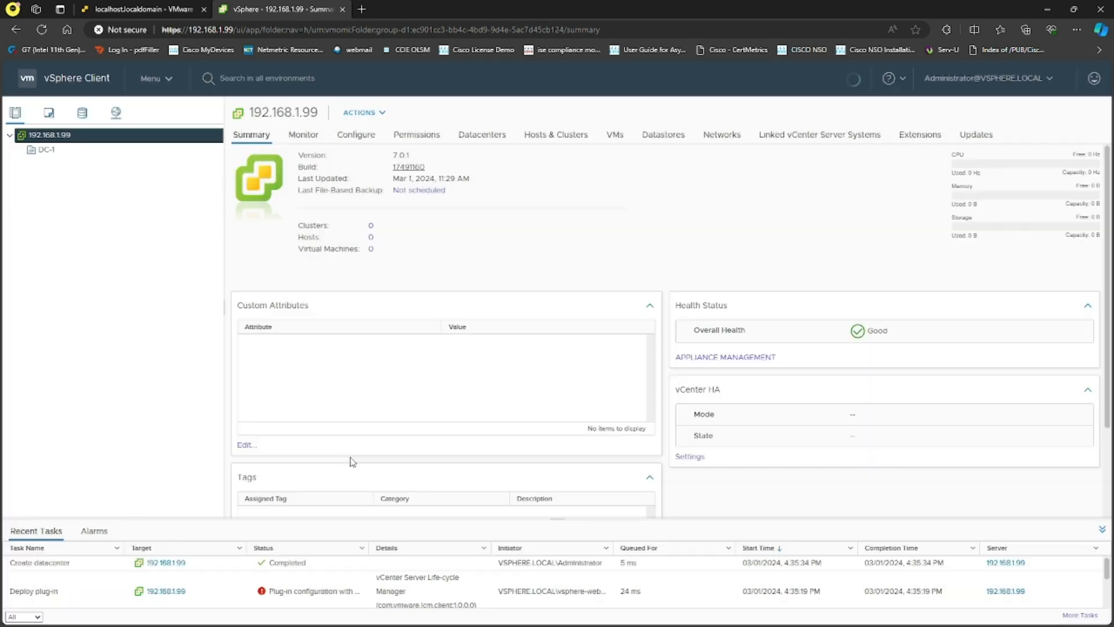
pyautogui.rightClick(57, 164)
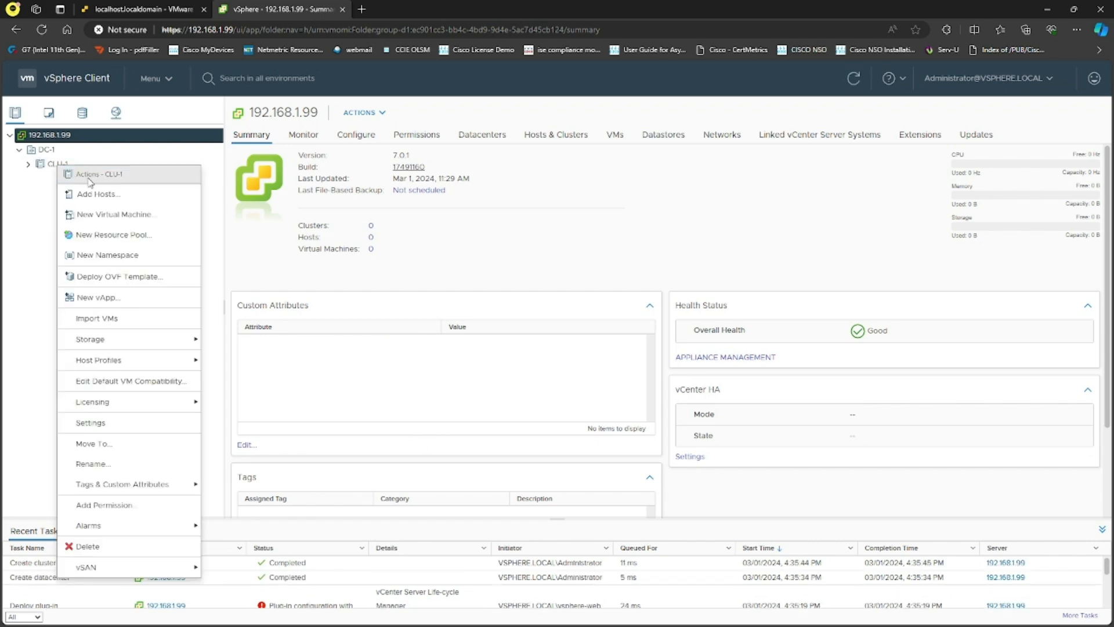
# - Enter hosts 192.168.1.101 and 192.168.1.102 for CLU-1, sharing the same root credentials
pyautogui.click(102, 195)
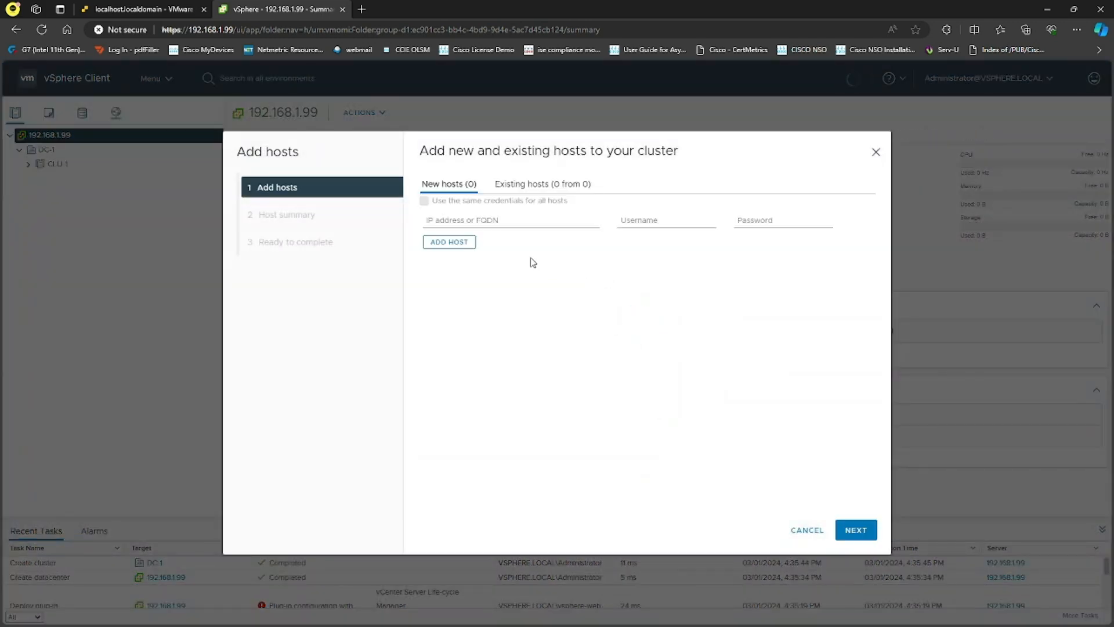
pyautogui.click(503, 220)
pyautogui.write('192.168.1.101')
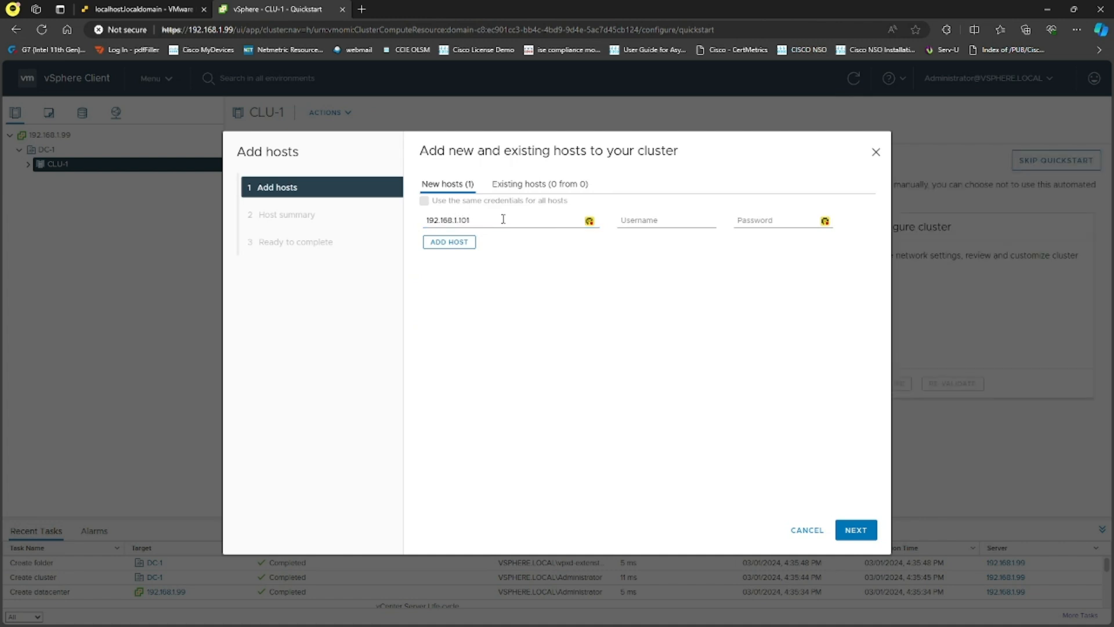
pyautogui.click(621, 223)
pyautogui.write('root')
pyautogui.press('Tab')
pyautogui.write('V')
pyautogui.click(458, 243)
pyautogui.click(424, 201)
pyautogui.click(468, 247)
pyautogui.write('192.168.1.102')
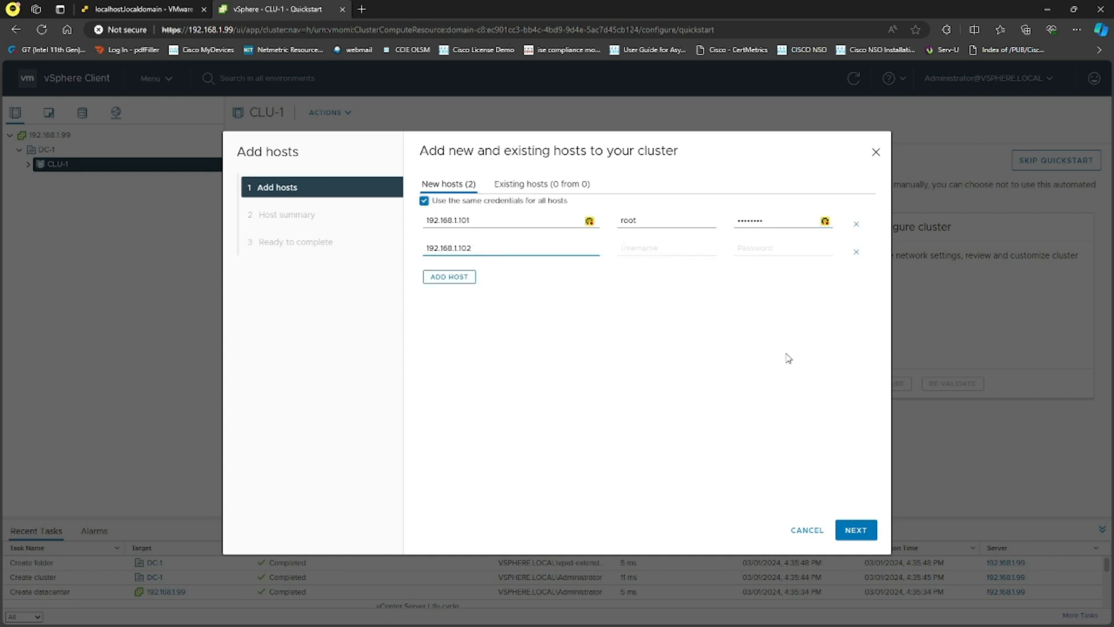
# - Trust both hosts' certificate thumbprints and finish adding them to CLU-1
pyautogui.click(855, 531)
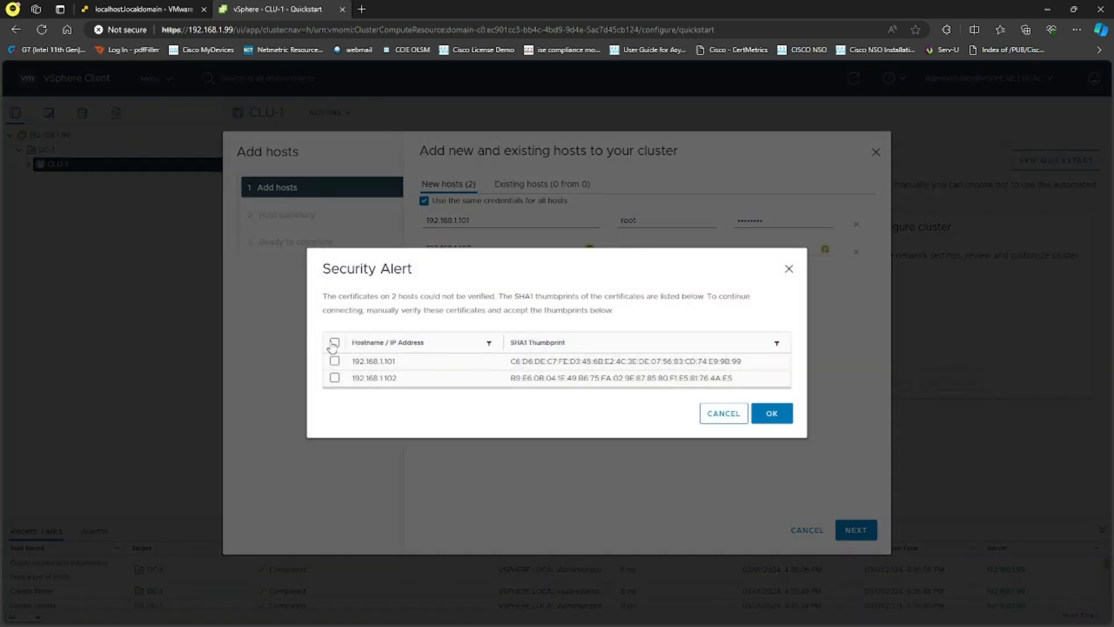
pyautogui.click(333, 343)
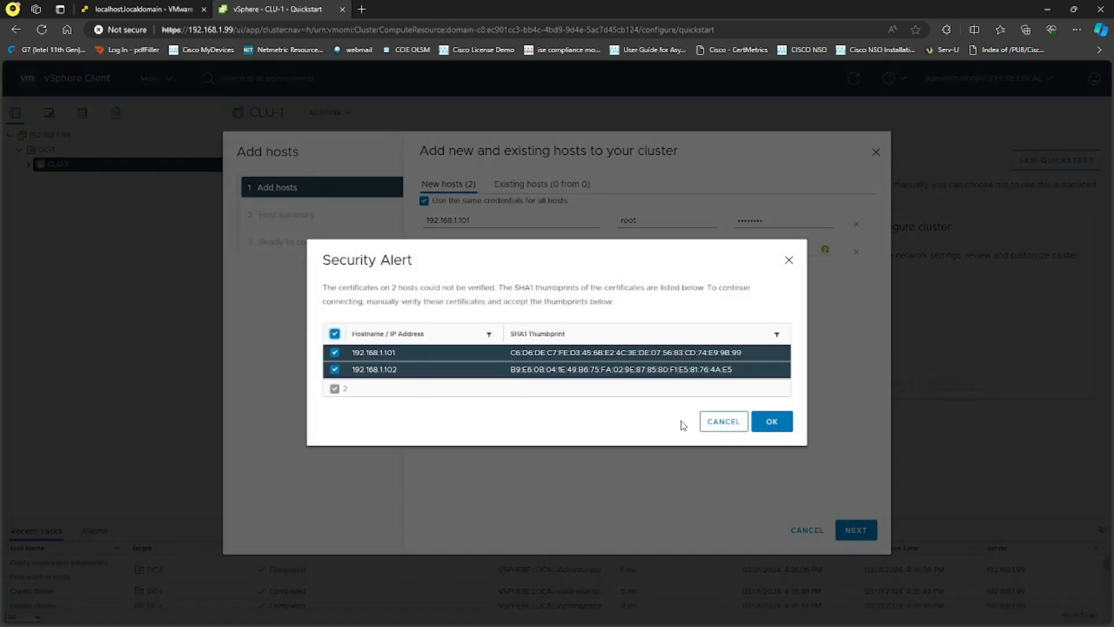
pyautogui.click(772, 416)
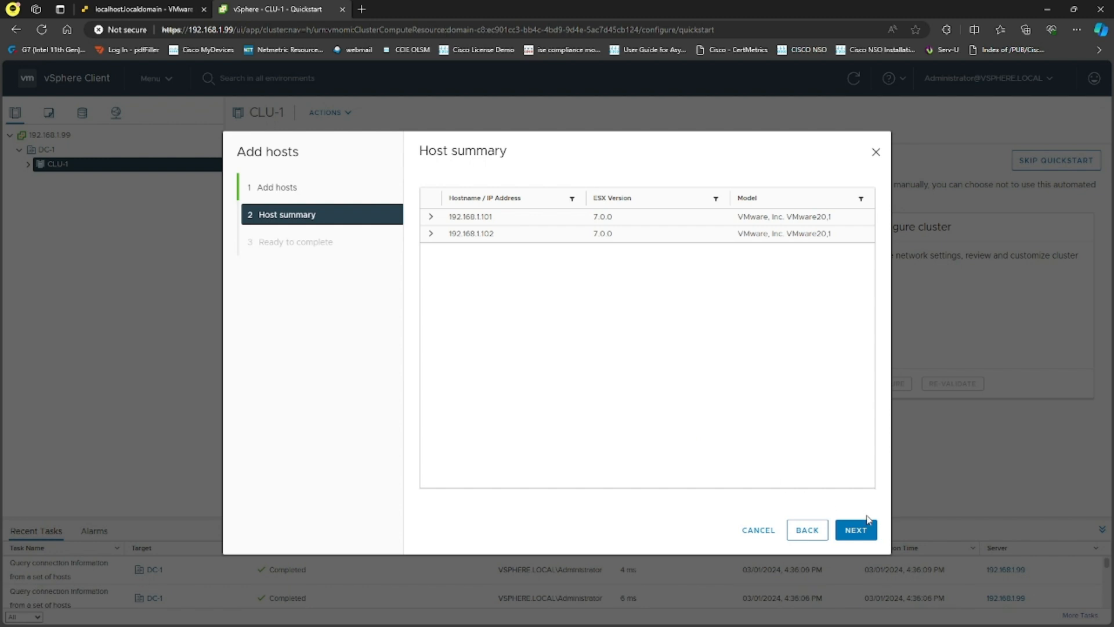
pyautogui.click(857, 529)
pyautogui.click(856, 530)
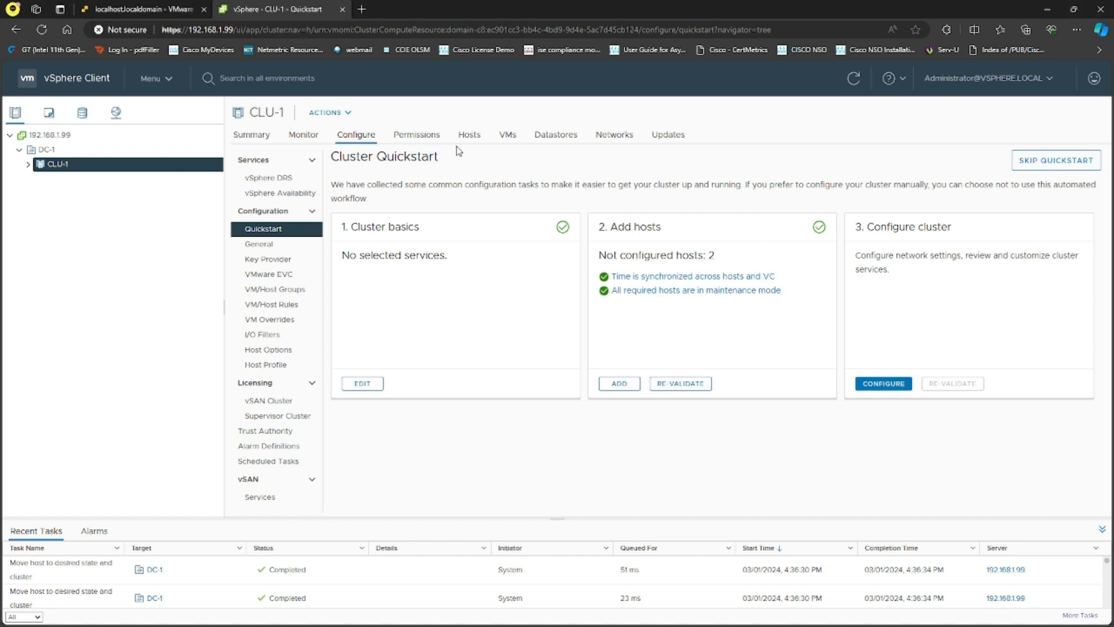
pyautogui.click(168, 9)
# - Open VC-2's console in a new tab and change its primary DNS to 192.168.1.200
pyautogui.click(53, 169)
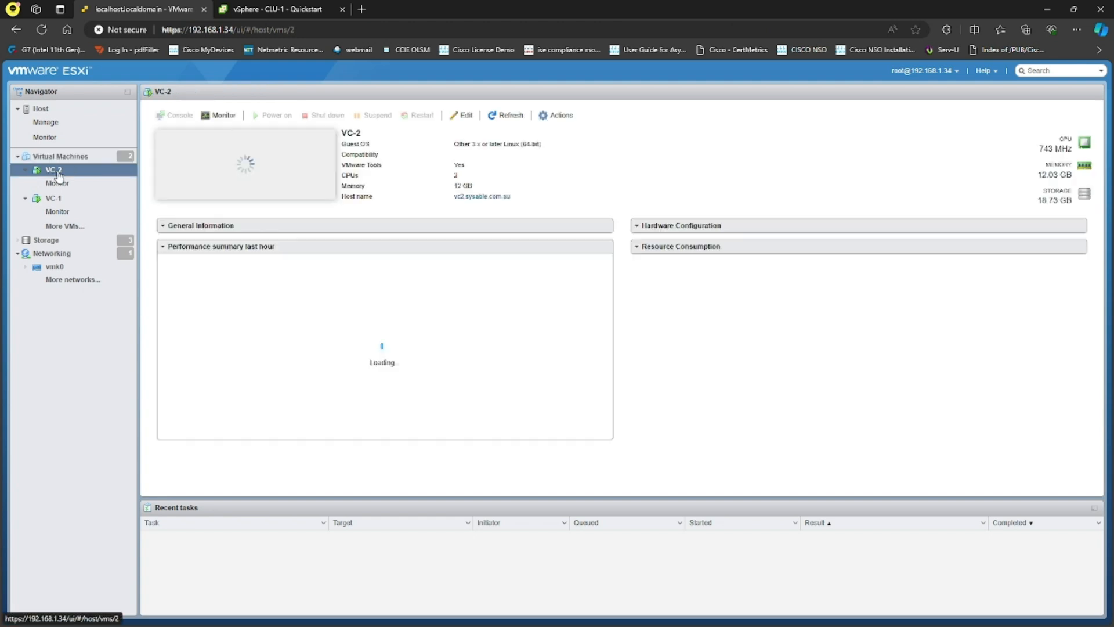
pyautogui.click(167, 116)
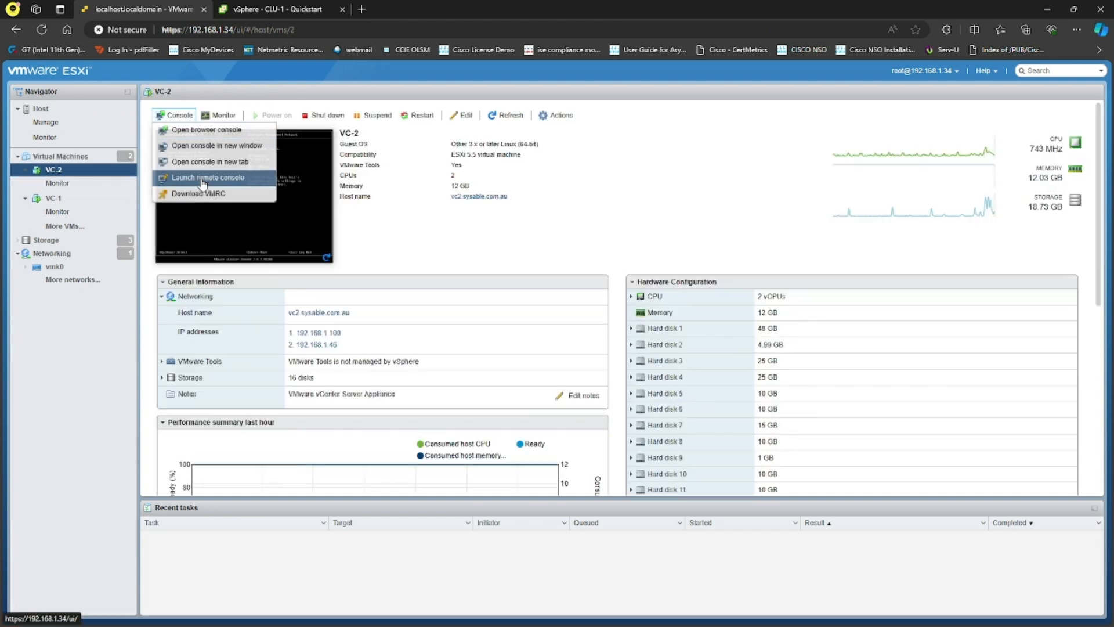
pyautogui.click(238, 165)
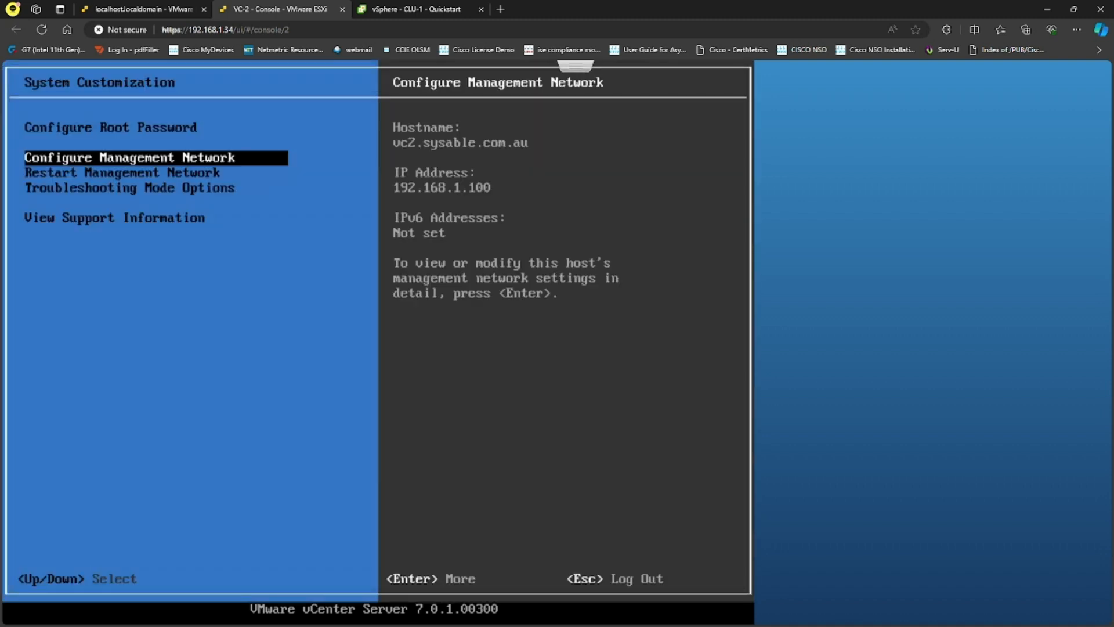
pyautogui.press('Return')
pyautogui.press('Down')
pyautogui.press('Down')
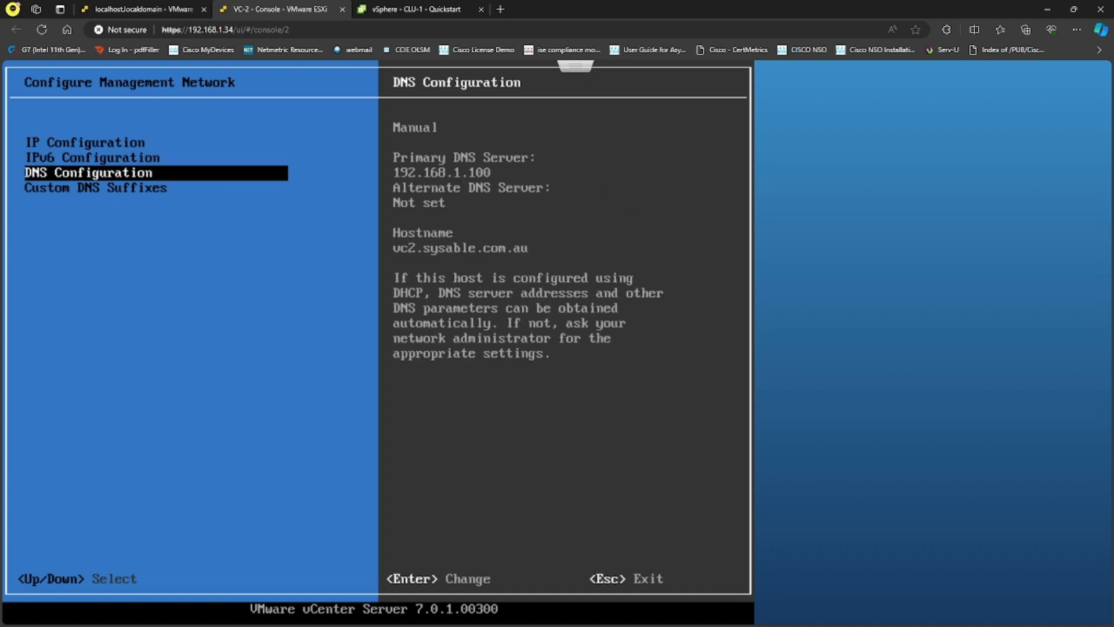
pyautogui.press('Return')
pyautogui.press('Down')
pyautogui.press('BackSpace')
pyautogui.press('BackSpace')
pyautogui.press('BackSpace')
pyautogui.write('200')
pyautogui.press('Return')
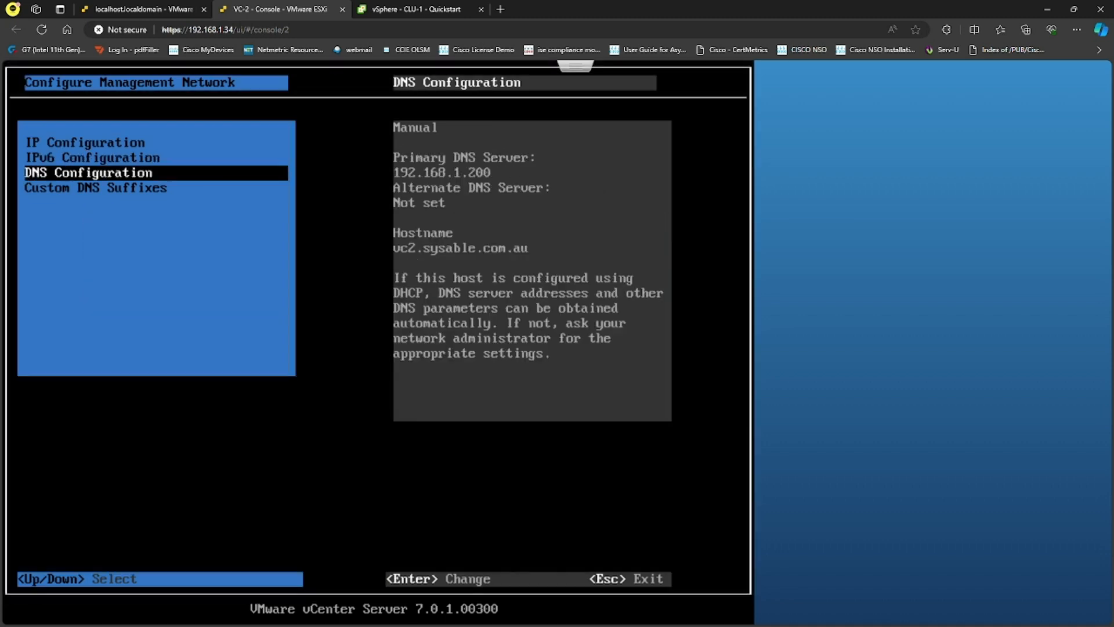
# - Apply the change, dismiss the configuration error, close the console and open VC-1
pyautogui.press('Escape')
pyautogui.press('y')
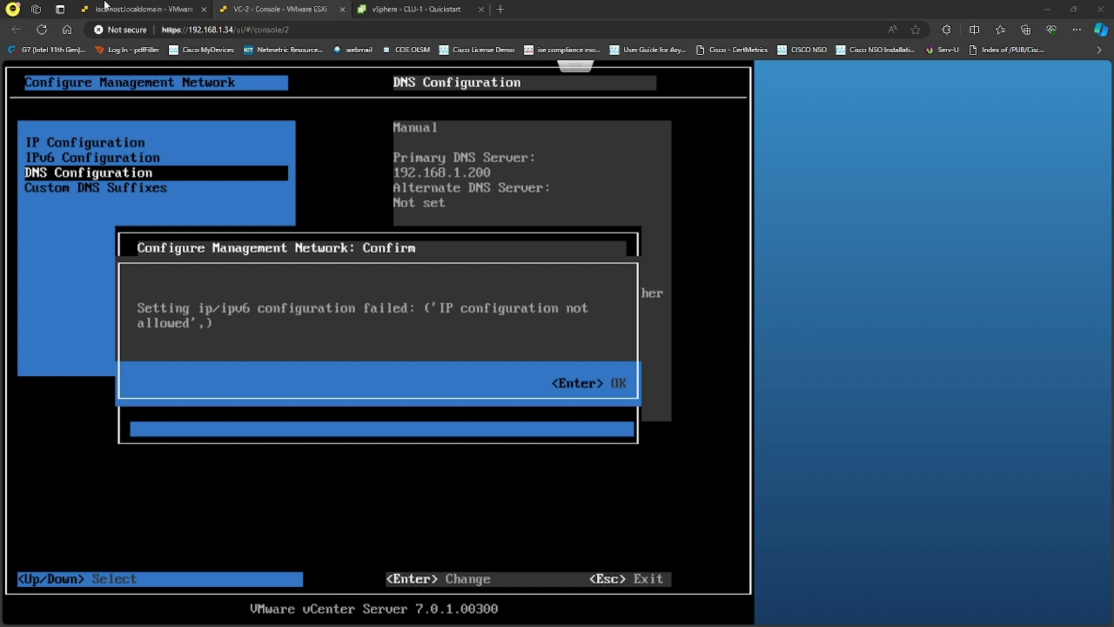
pyautogui.press('Return')
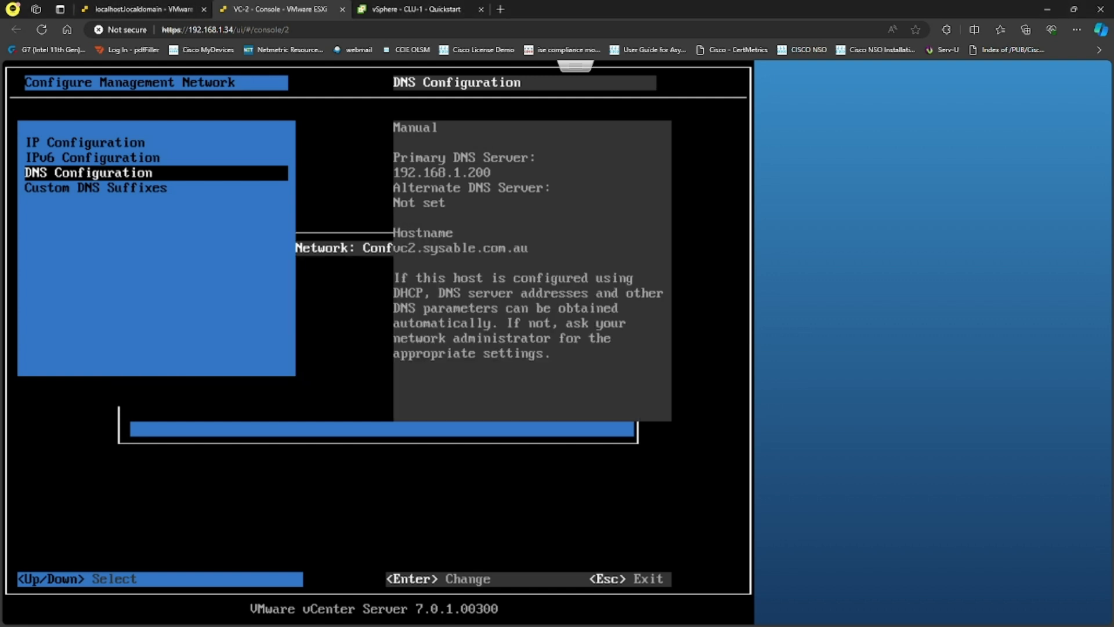
pyautogui.click(342, 9)
pyautogui.click(116, 198)
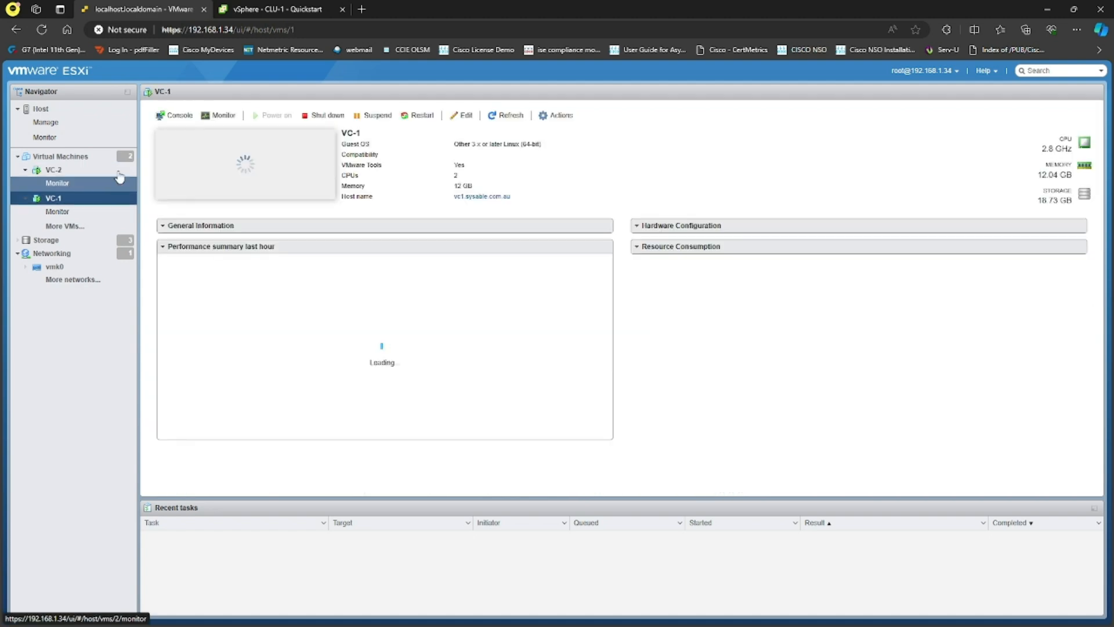
# - Open VC-1's console in a new tab and set its primary DNS to 192.168.1.200
pyautogui.click(175, 114)
pyautogui.click(231, 164)
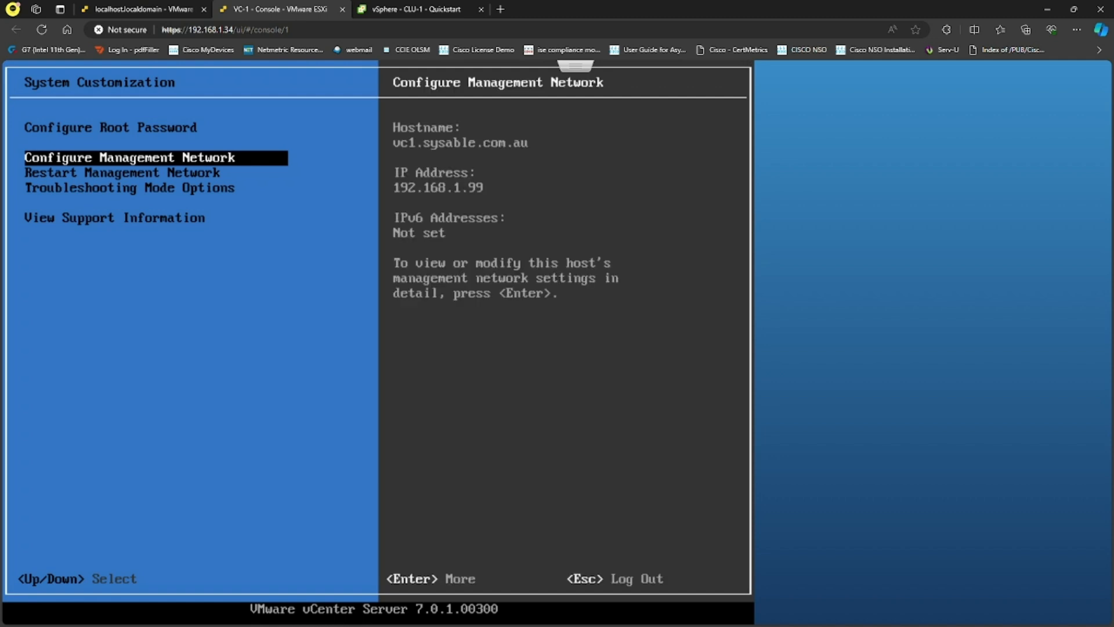
pyautogui.press('Return')
pyautogui.press('Down')
pyautogui.press('Down')
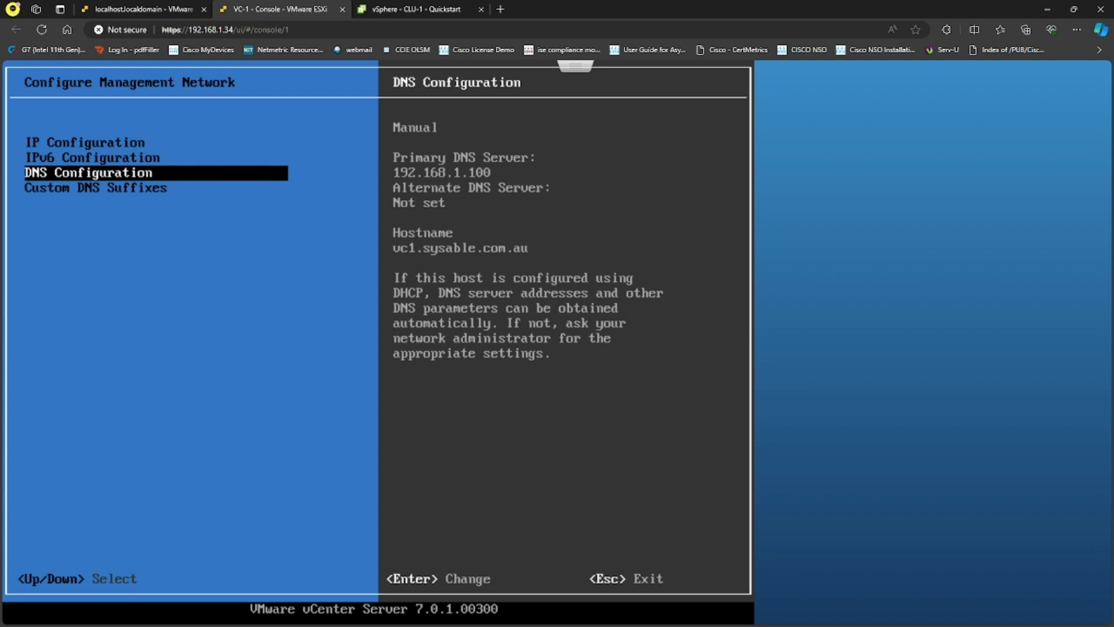
pyautogui.press('Return')
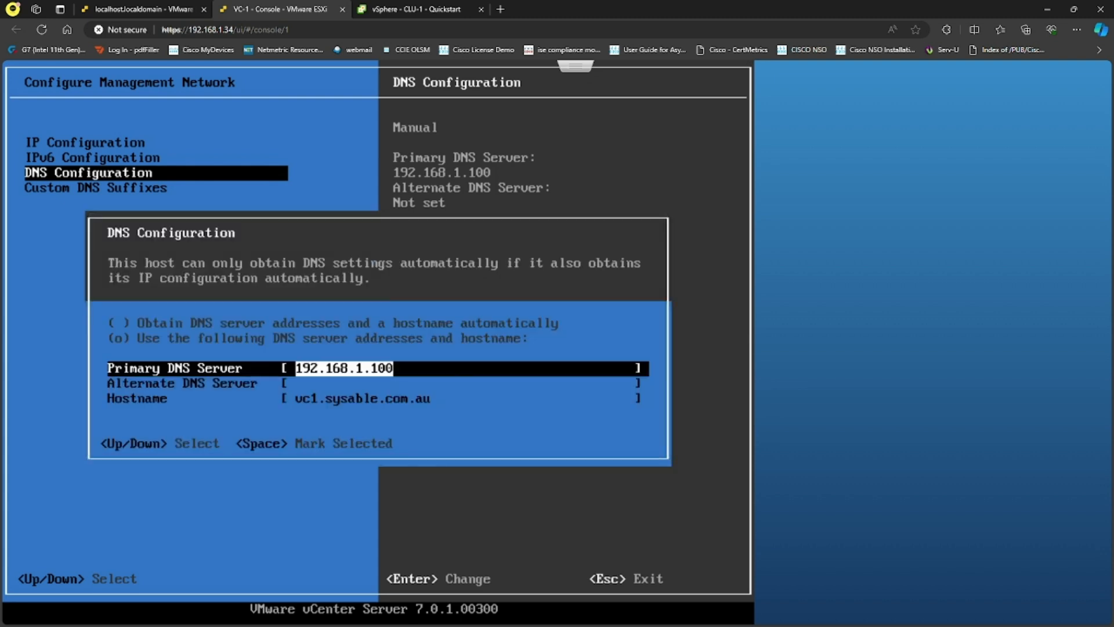
pyautogui.press('BackSpace')
pyautogui.press('BackSpace')
pyautogui.press('BackSpace')
pyautogui.write('200')
pyautogui.press('Return')
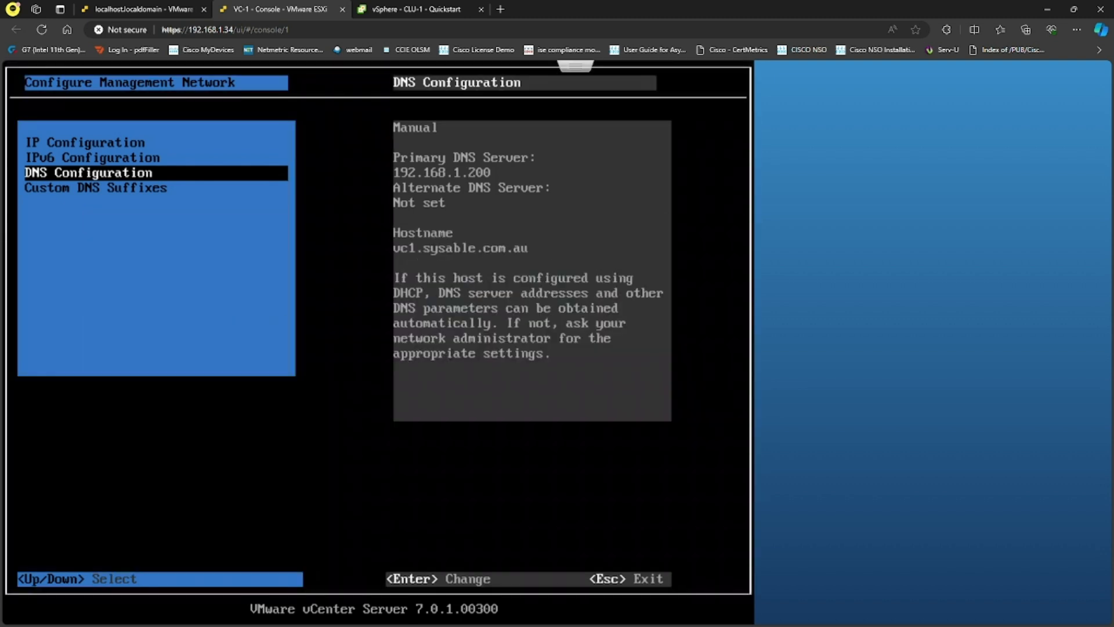
# - Apply the network changes, dismiss the 'IP configuration not allowed' error and close the console
pyautogui.press('Escape')
pyautogui.press('y')
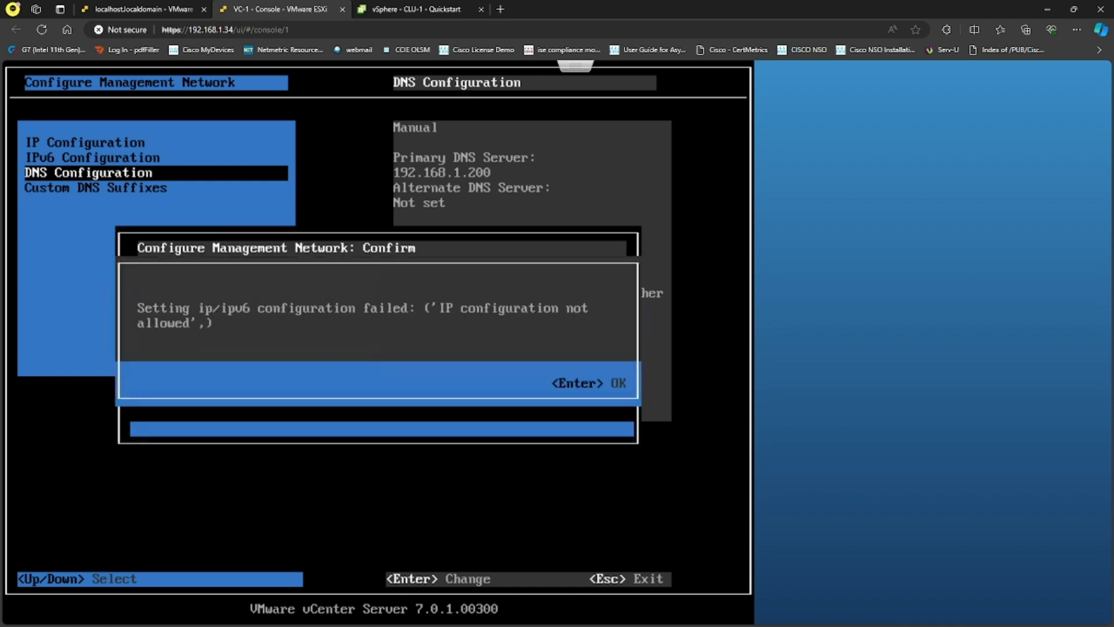
pyautogui.press('Return')
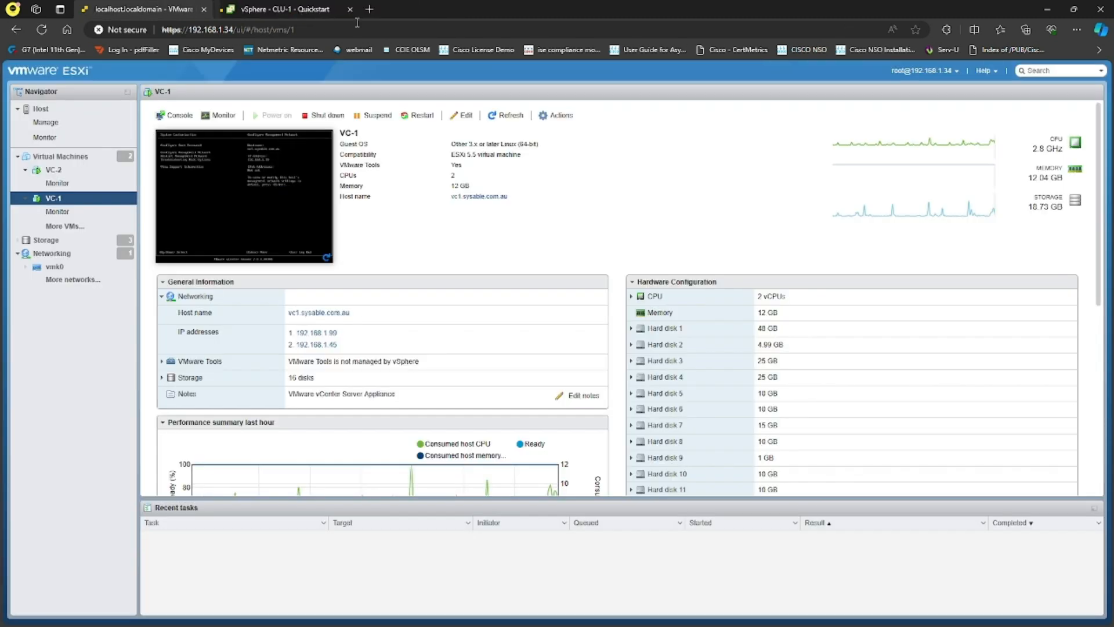
pyautogui.click(342, 10)
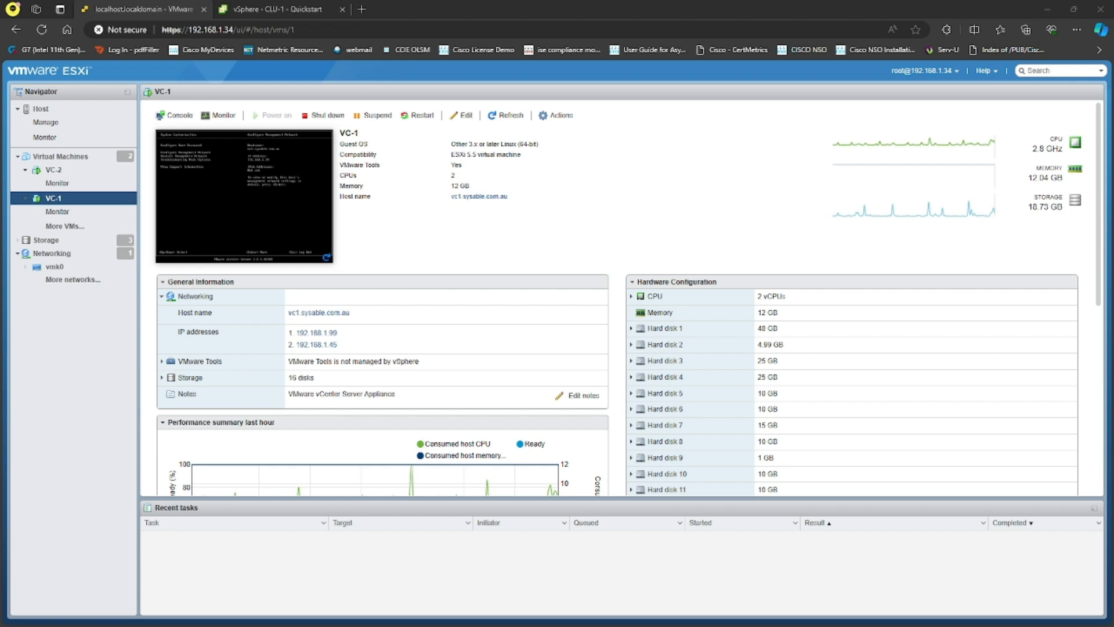
# - Connect to 192.168.1.200 with the domain administrator account and password, then minimize the session
pyautogui.moveTo(1113, 106); pyautogui.dragTo(776, 117)
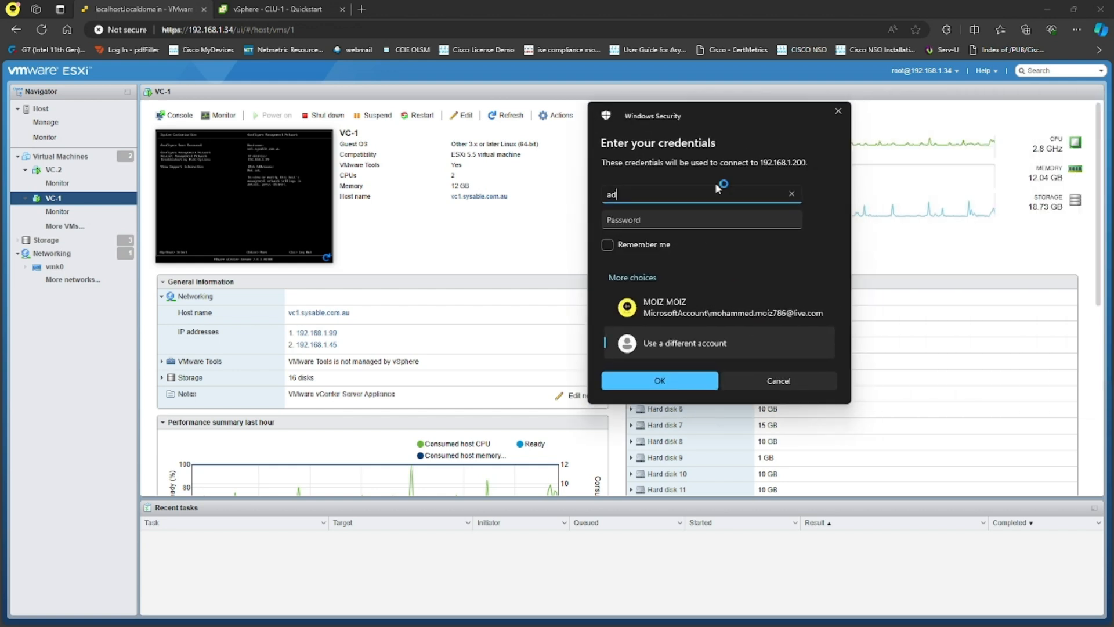
pyautogui.press('Tab')
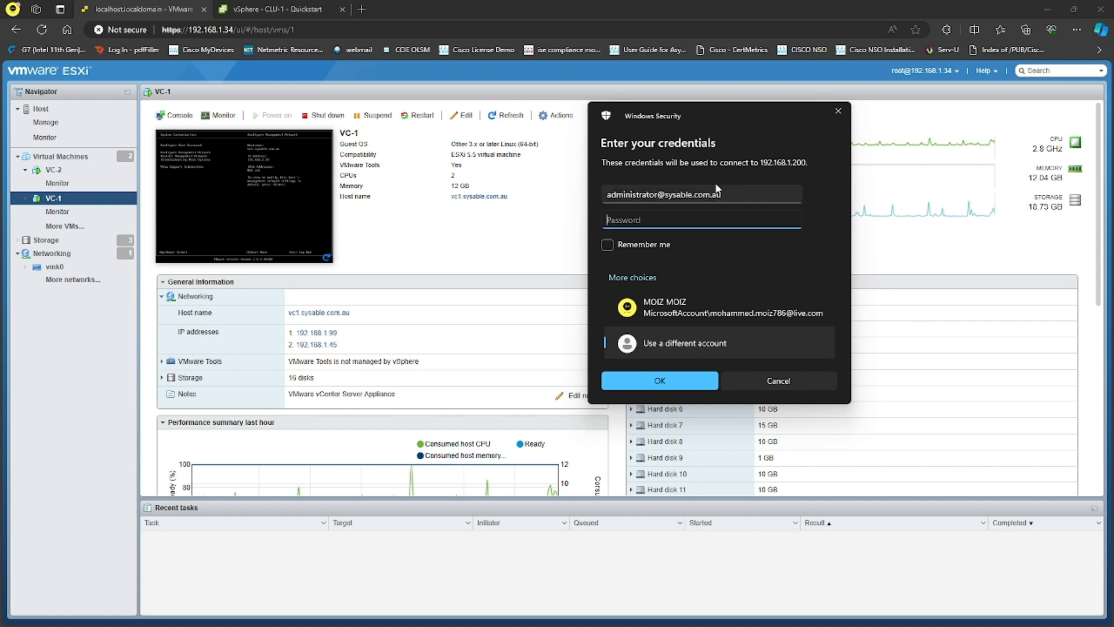
pyautogui.write('•••••')
pyautogui.press('Return')
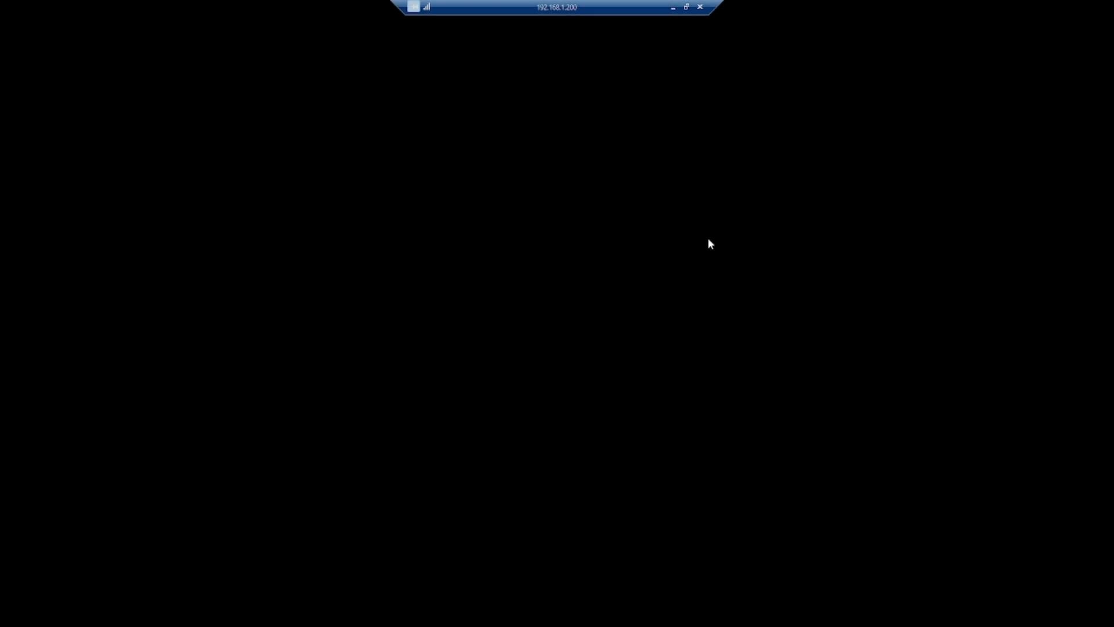
pyautogui.moveTo(608, 8); pyautogui.dragTo(673, 11)
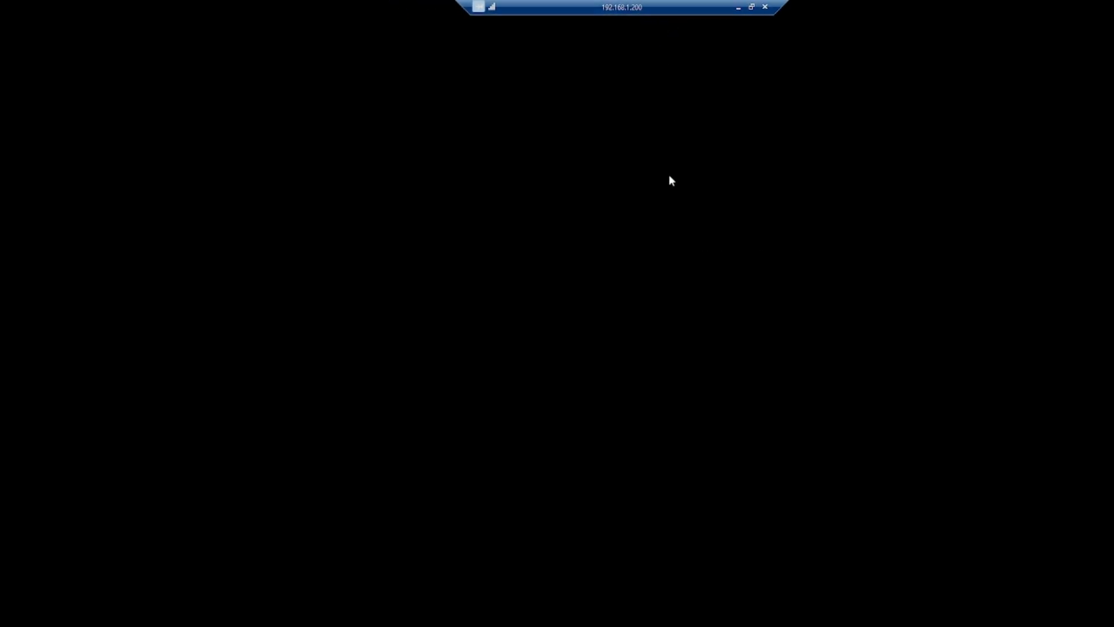
pyautogui.click(738, 7)
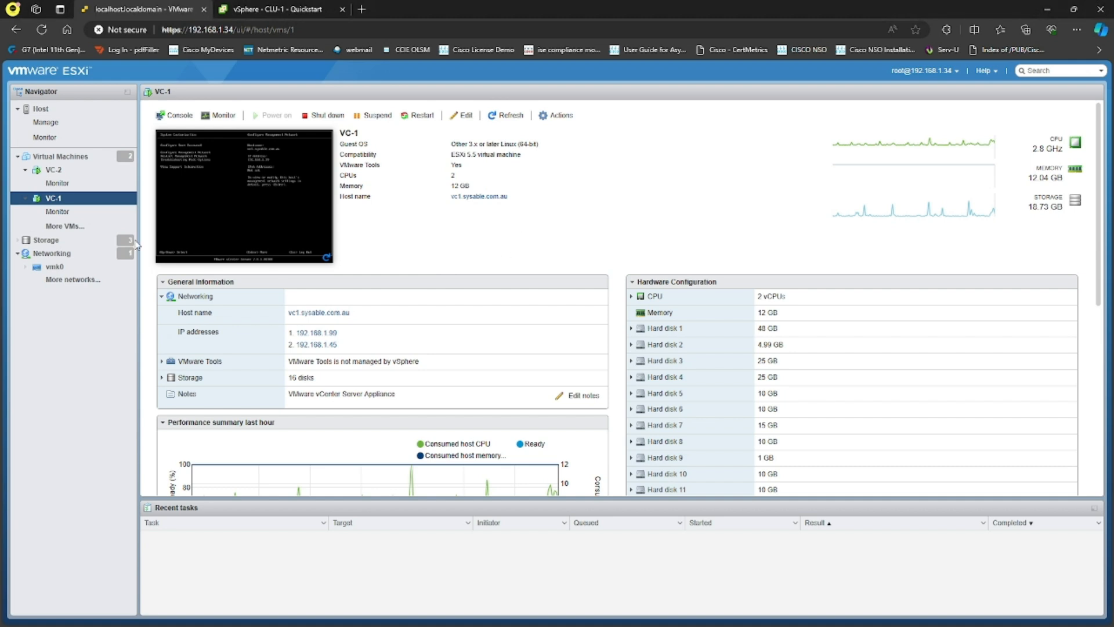
# - Run CLU-1's Configure cluster wizard, choosing to configure networking settings later, and finish it
pyautogui.click(282, 7)
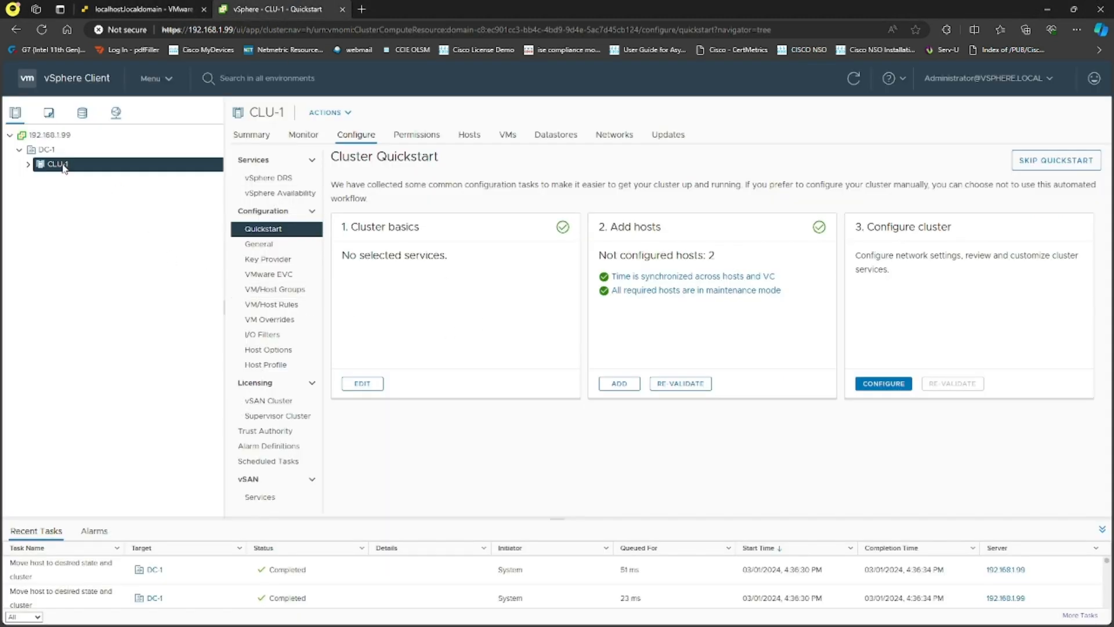
pyautogui.click(28, 164)
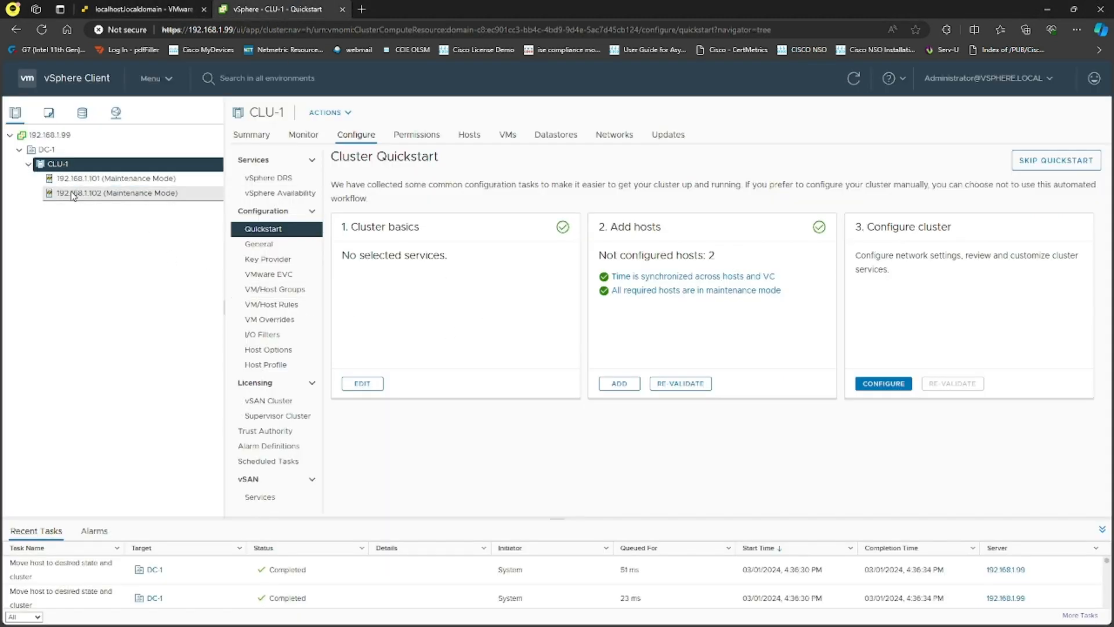
pyautogui.click(885, 385)
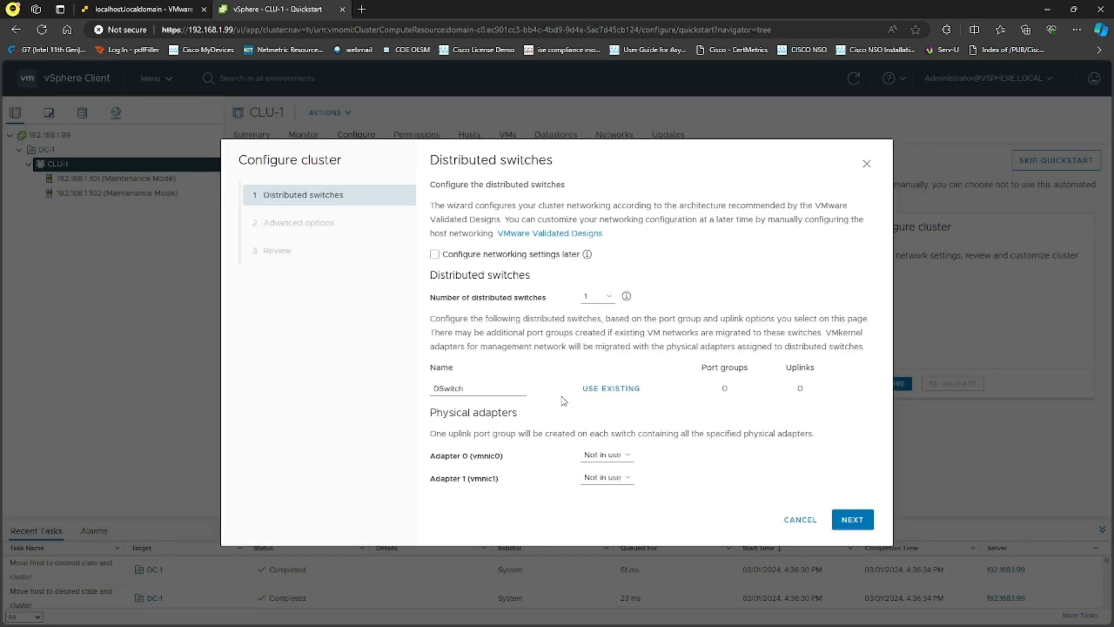
pyautogui.click(436, 254)
pyautogui.click(852, 519)
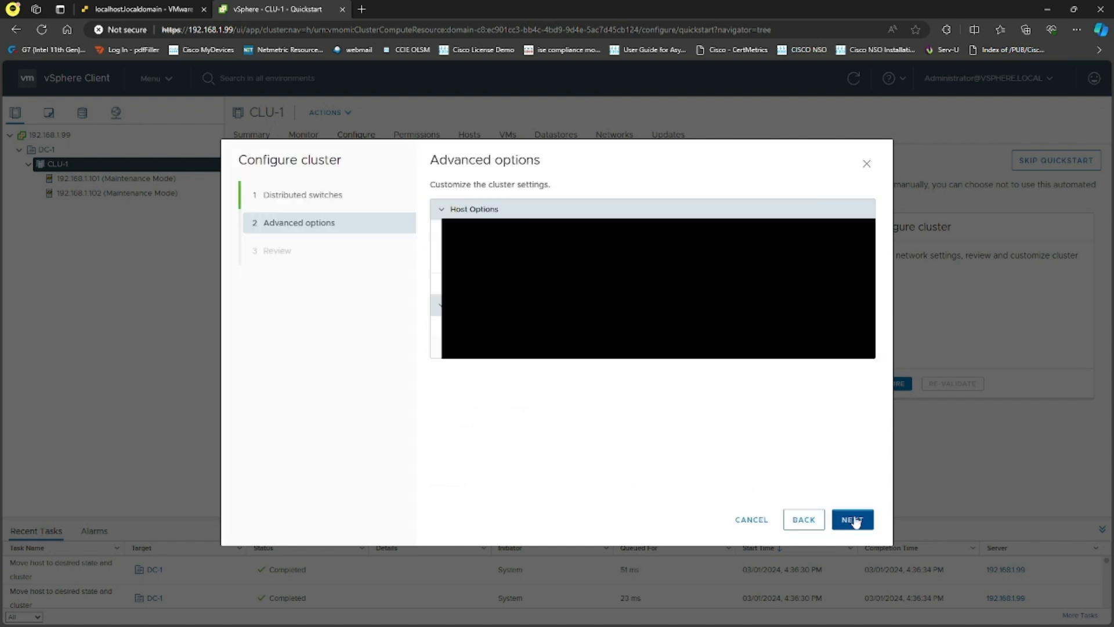
pyautogui.click(853, 521)
pyautogui.click(851, 519)
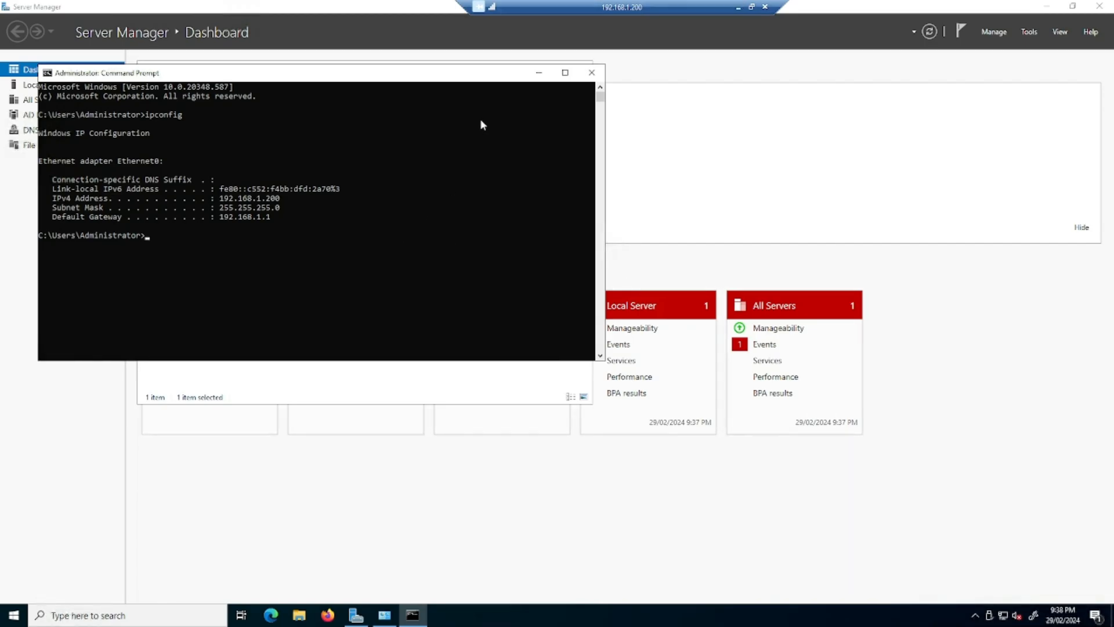
# - Open DNS Manager and browse to the sysable.com.au forward lookup zone on WIN-22
pyautogui.click(539, 73)
pyautogui.click(576, 68)
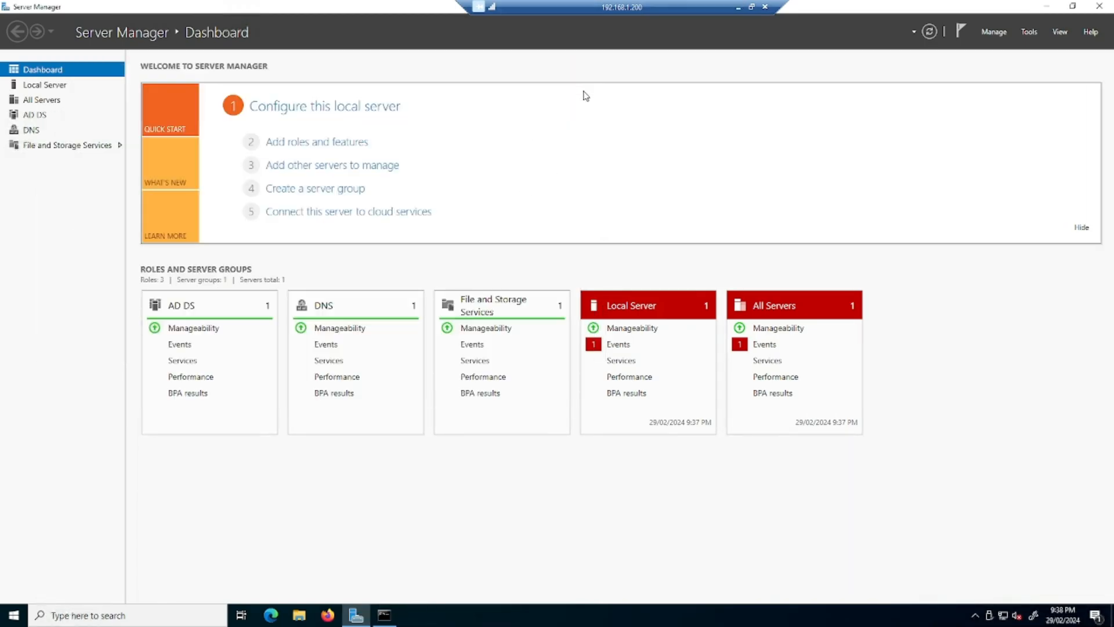
pyautogui.click(1029, 31)
pyautogui.click(951, 191)
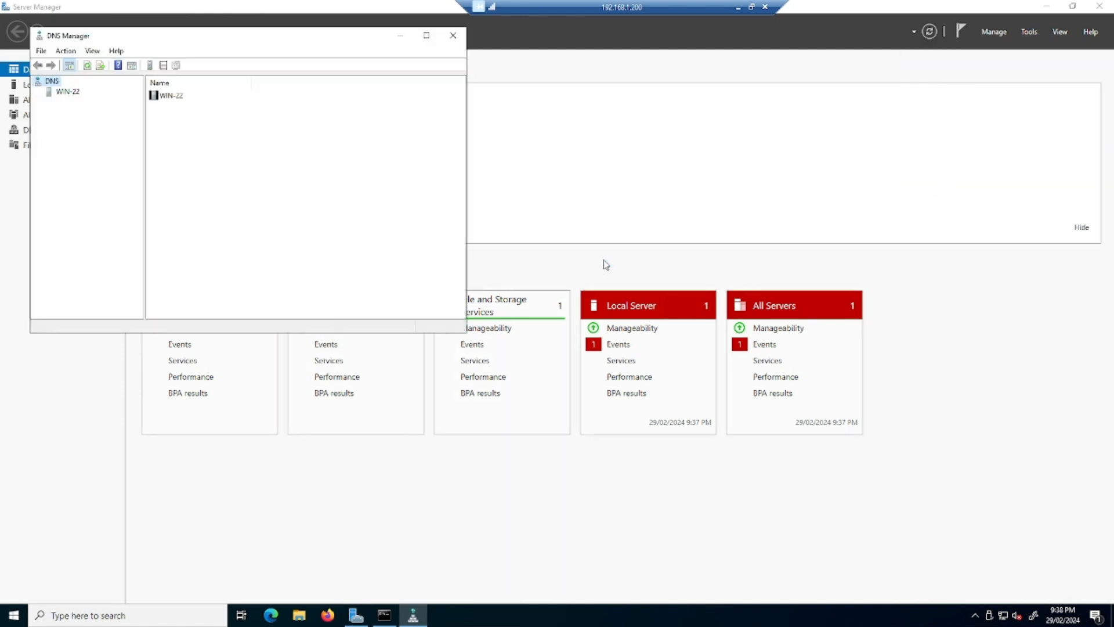
pyautogui.click(65, 92)
pyautogui.click(38, 92)
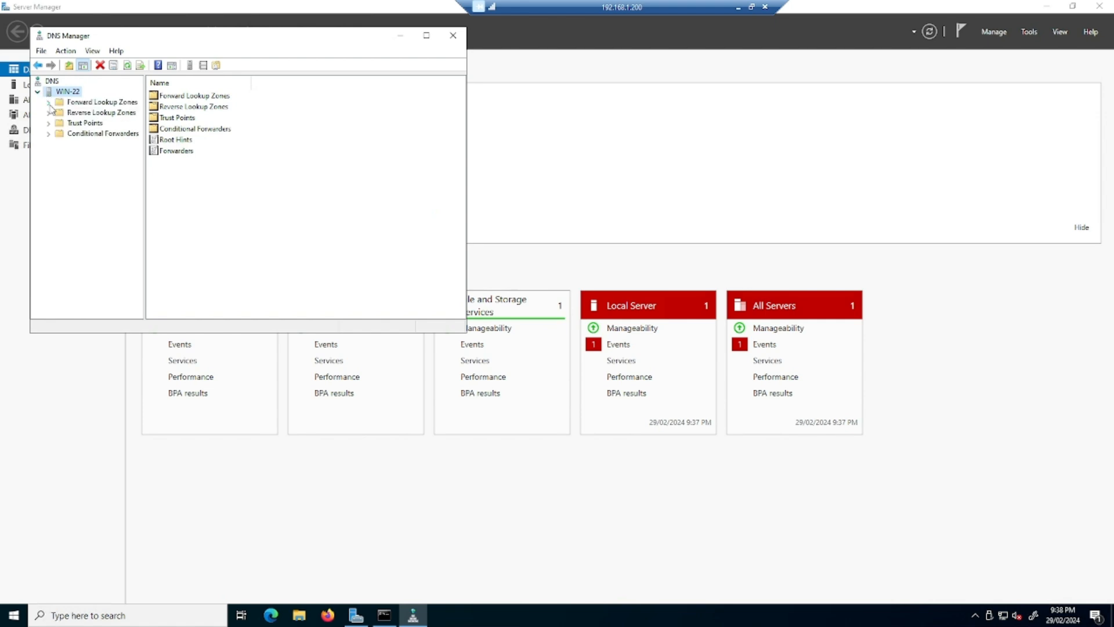
pyautogui.doubleClick(58, 102)
pyautogui.click(88, 123)
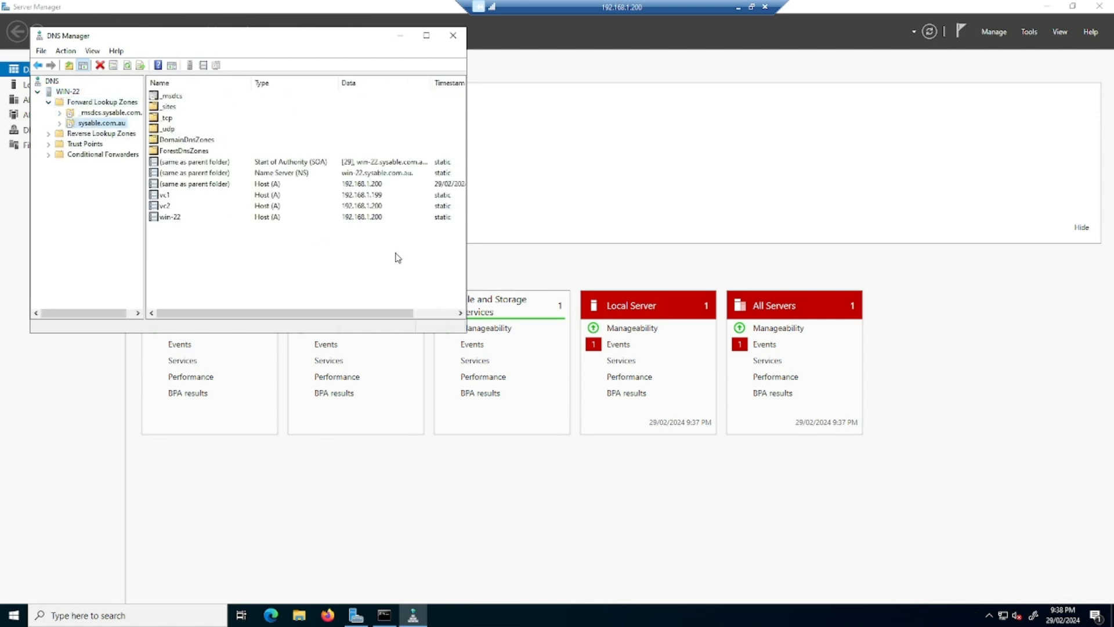
# - Change the vc1 host record's IP address from 192.168.1.199 to 192.168.1.99
pyautogui.click(197, 196)
pyautogui.doubleClick(295, 196)
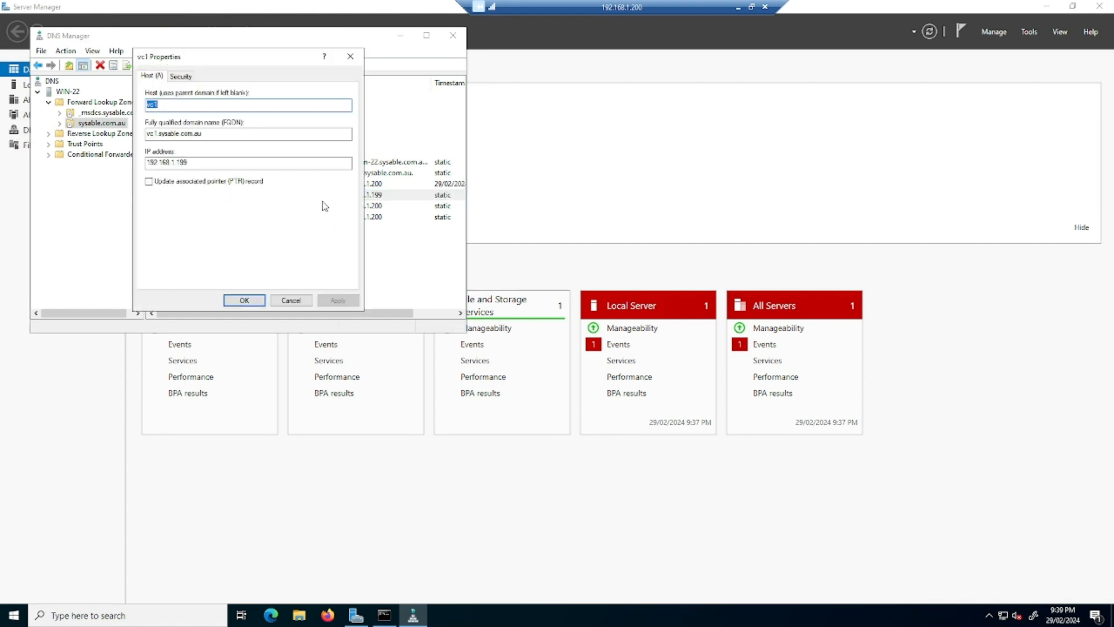
pyautogui.click(182, 163)
pyautogui.press('BackSpace')
pyautogui.click(246, 301)
# - Correct the vc2 host record to 192.168.1.100, fixing the invalid entry, then close DNS Manager
pyautogui.doubleClick(355, 207)
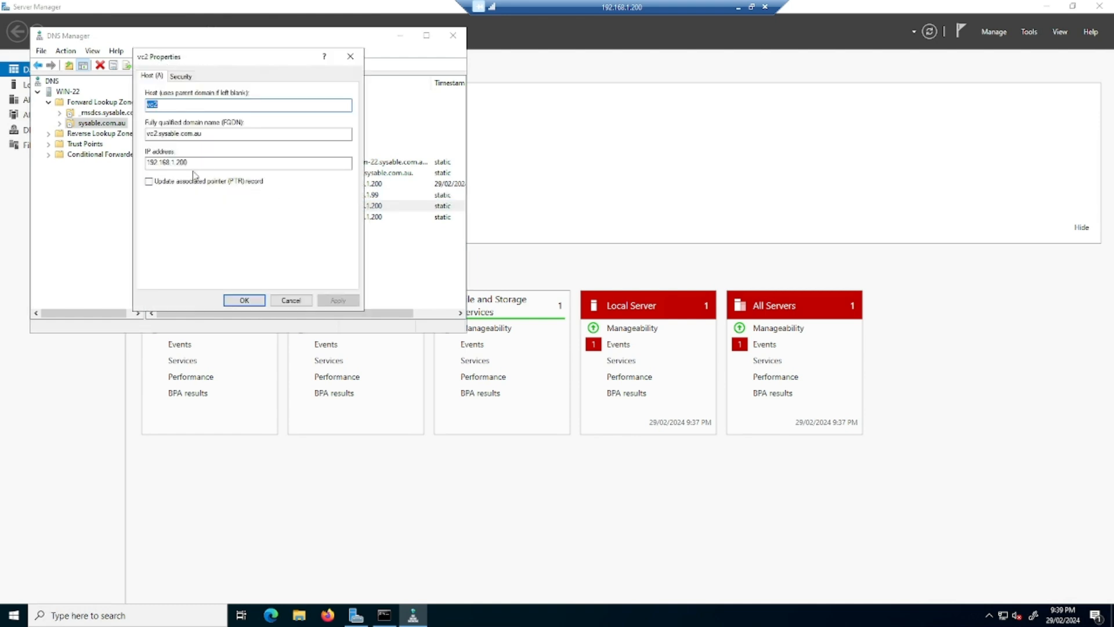
pyautogui.click(181, 163)
pyautogui.press('BackSpace')
pyautogui.click(246, 299)
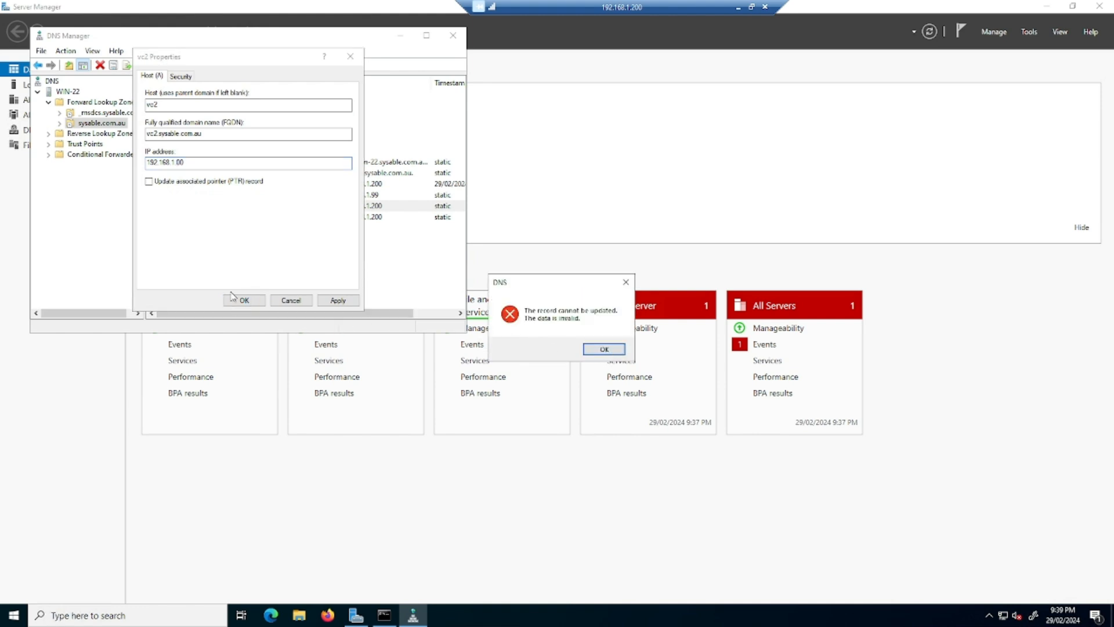
pyautogui.click(605, 349)
pyautogui.click(176, 163)
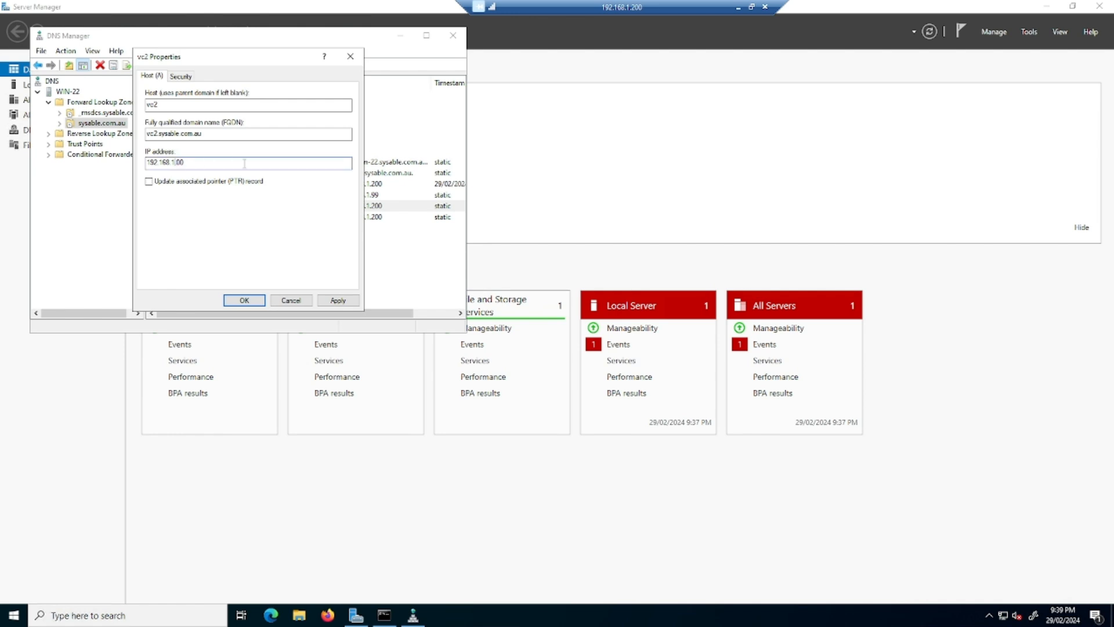
pyautogui.write('1')
pyautogui.press('BackSpace')
pyautogui.press('BackSpace')
pyautogui.press('BackSpace')
pyautogui.press('BackSpace')
pyautogui.press('BackSpace')
pyautogui.press('BackSpace')
pyautogui.write('68.1.10')
pyautogui.click(251, 297)
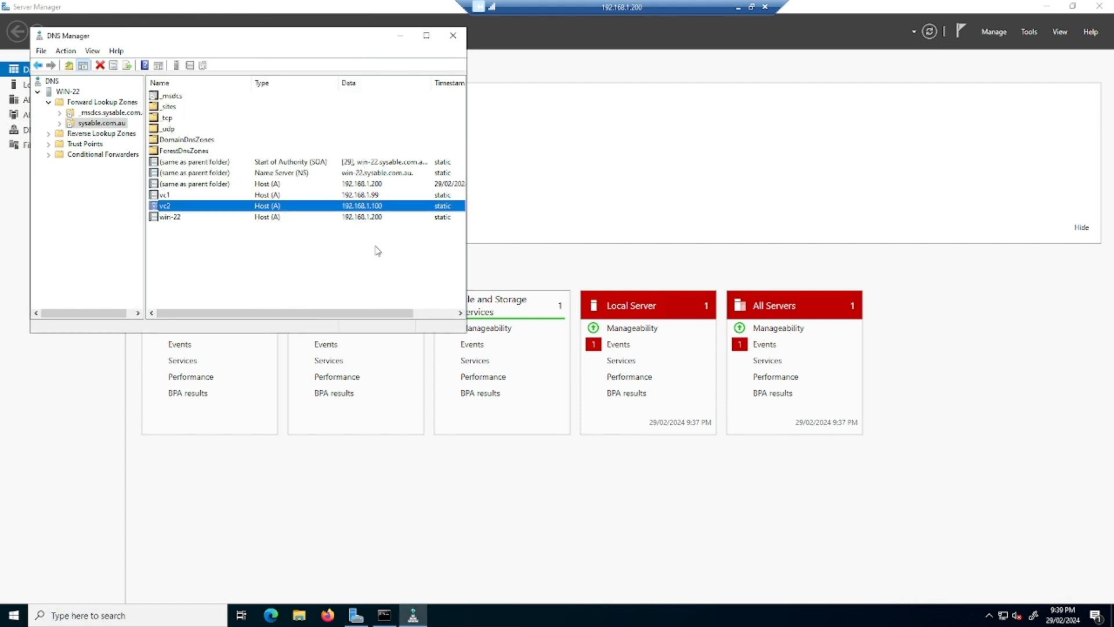
pyautogui.click(453, 35)
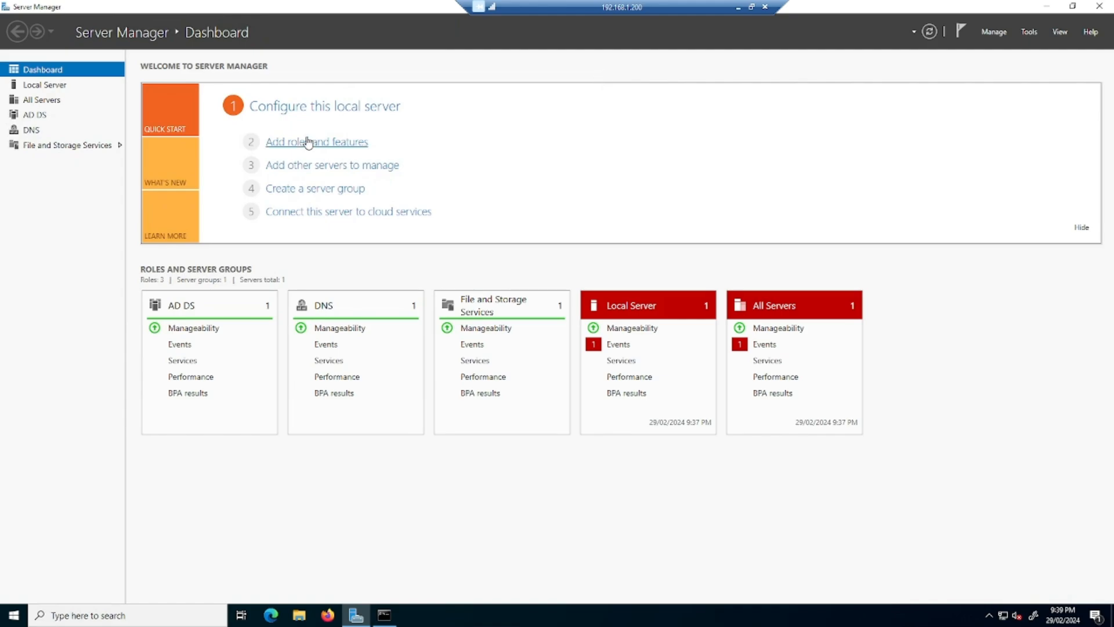
# - Start the vCenter HA setup from the 192.168.1.99 vCenter's configuration settings
pyautogui.click(738, 7)
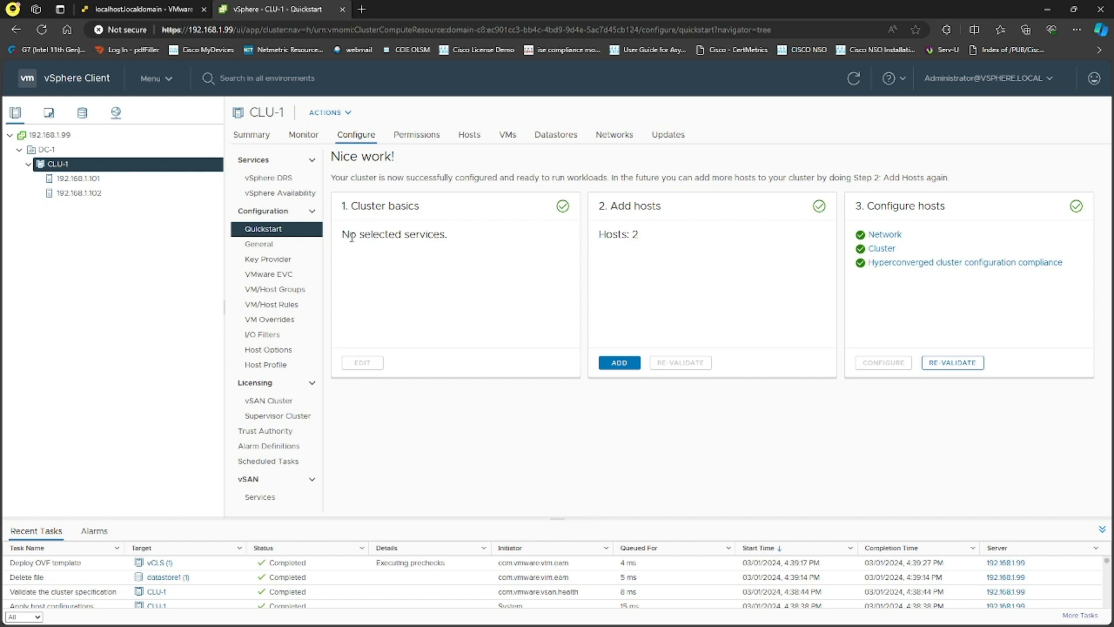
pyautogui.click(46, 136)
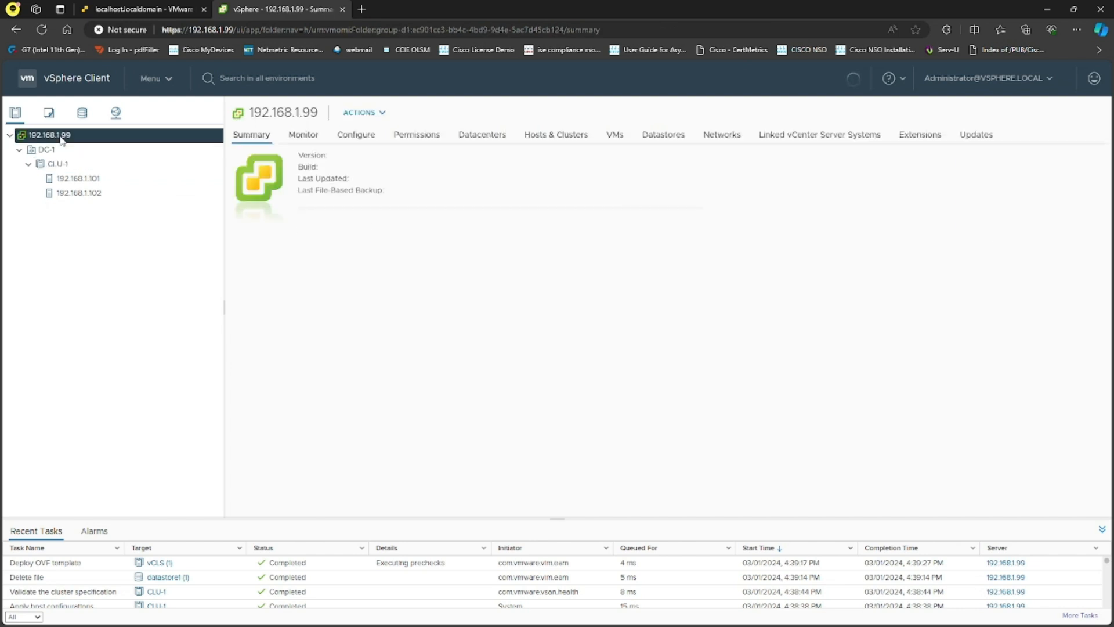
pyautogui.click(356, 135)
pyautogui.click(270, 254)
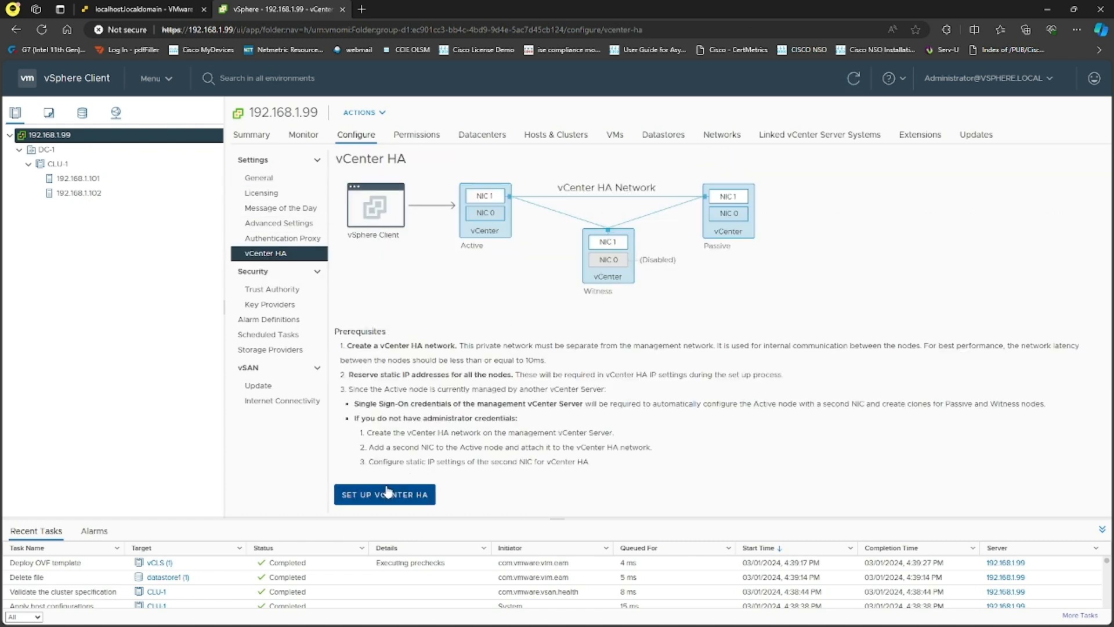
pyautogui.click(388, 493)
# - Enter management vCenter 192.168.1.100 with the SSO administrator user name and password
pyautogui.click(667, 309)
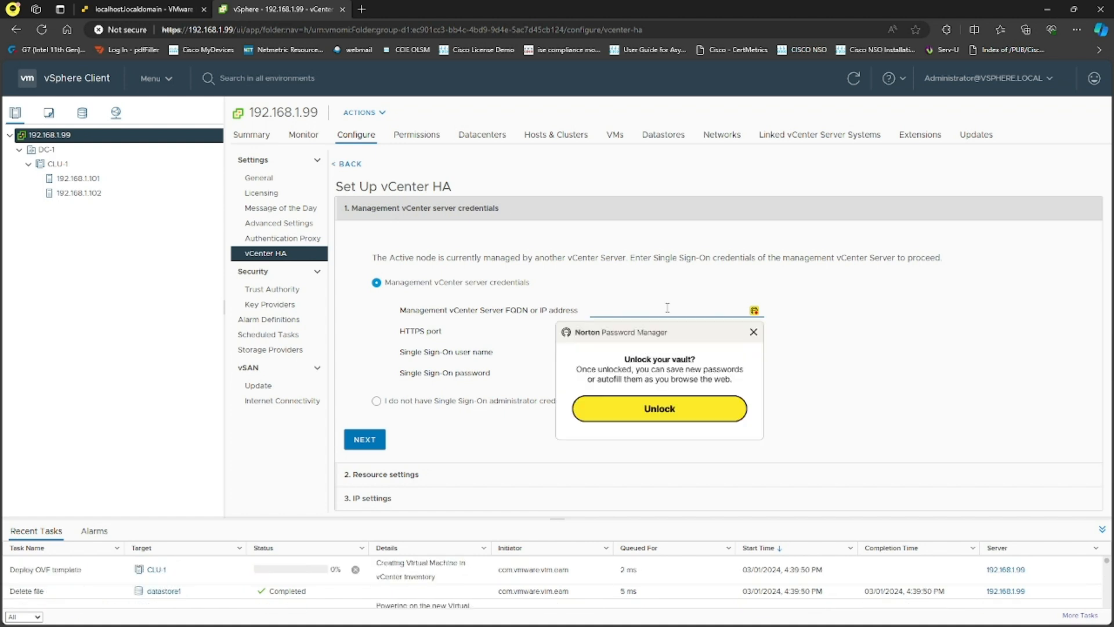
pyautogui.write('192.1')
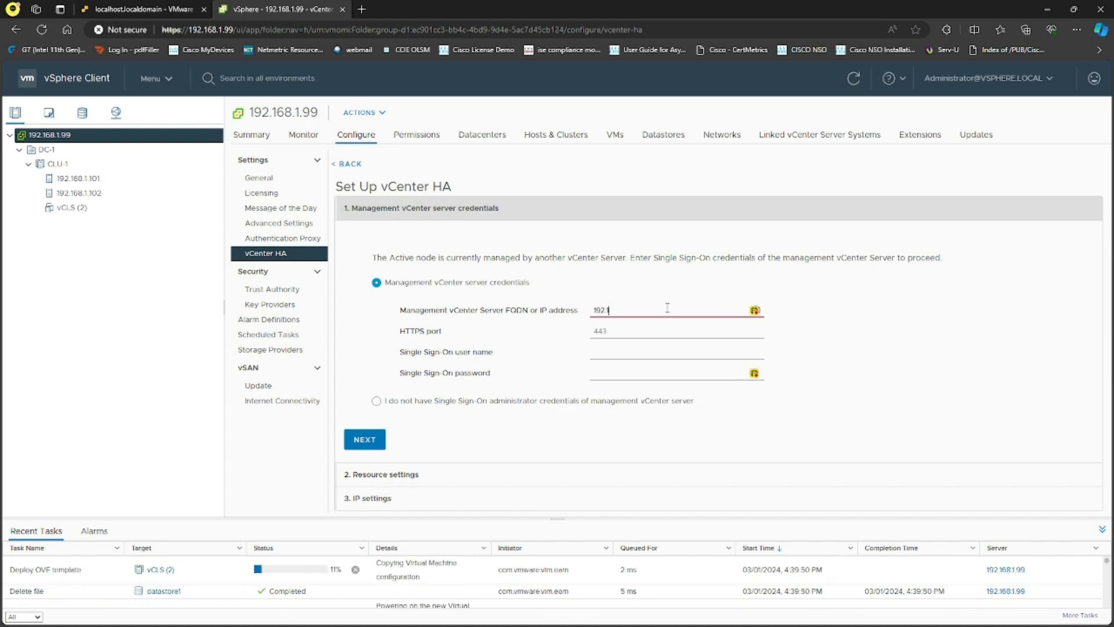
pyautogui.write('68.1.100')
pyautogui.press('Tab')
pyautogui.press('Tab')
pyautogui.write('admini')
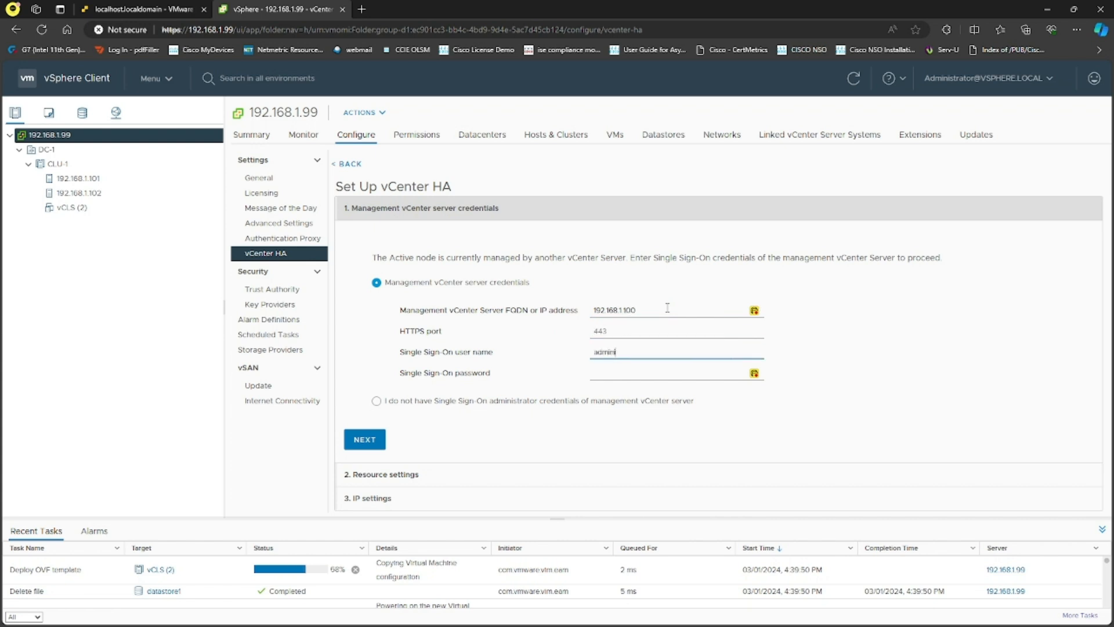
pyautogui.write('strator@vsphere.lo')
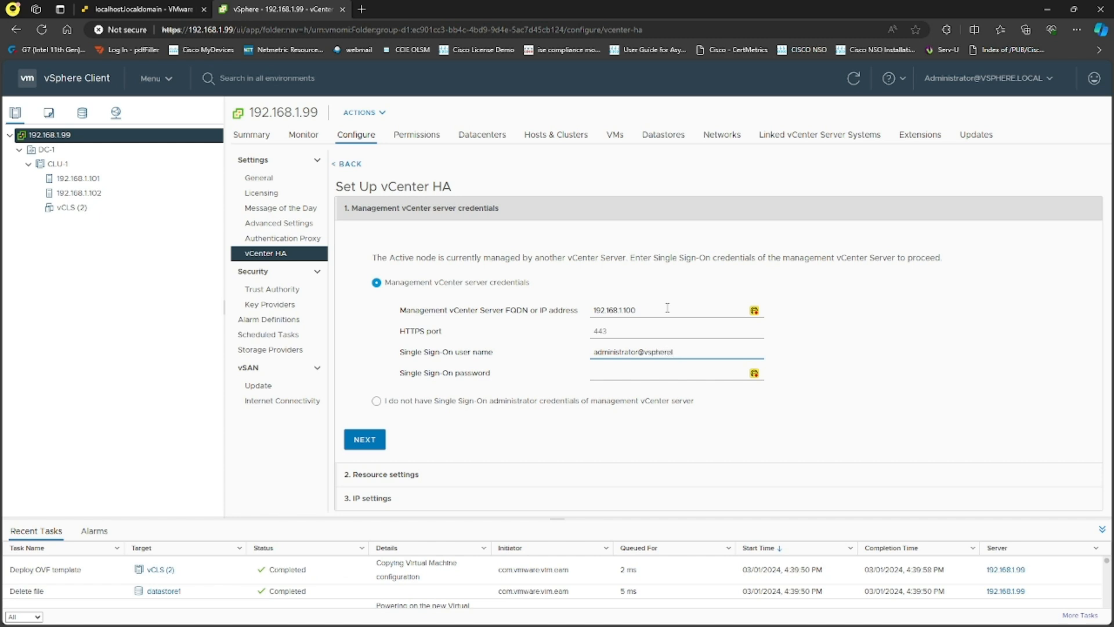
pyautogui.write('.lo')
pyautogui.write('V')
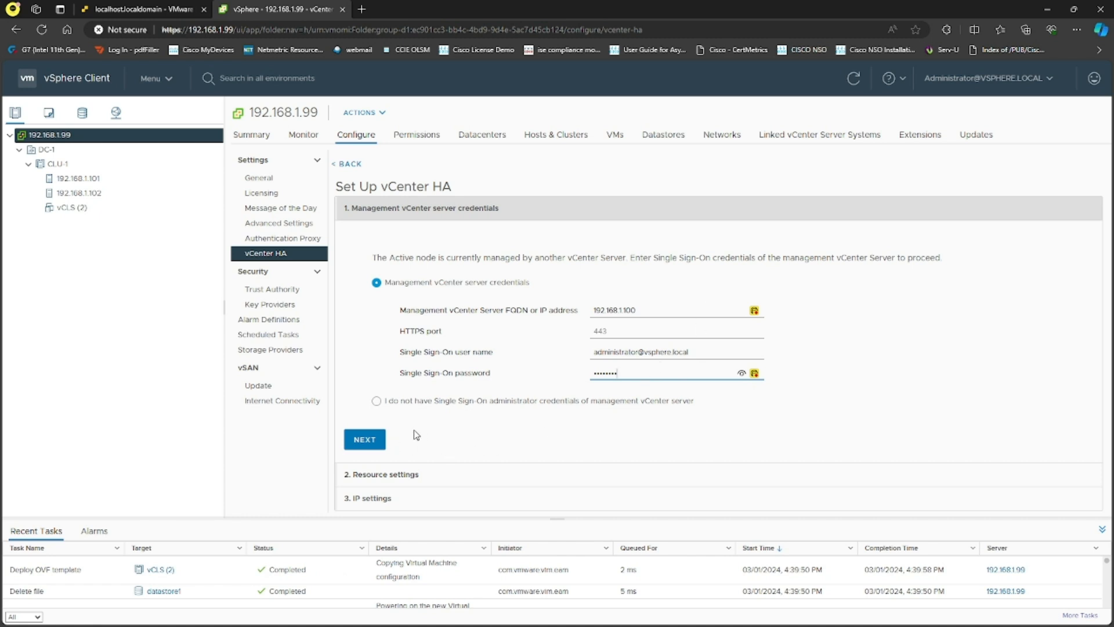
# - Submit the credentials, accept the certificate, then retry with 192.168.1.99 as management server
pyautogui.click(368, 438)
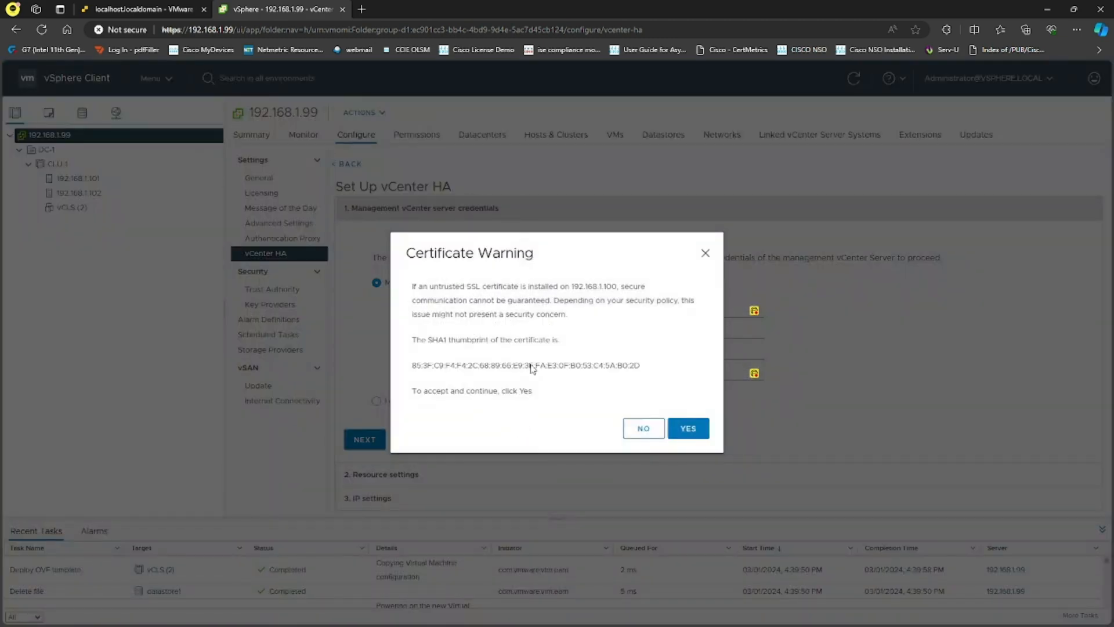
pyautogui.click(688, 428)
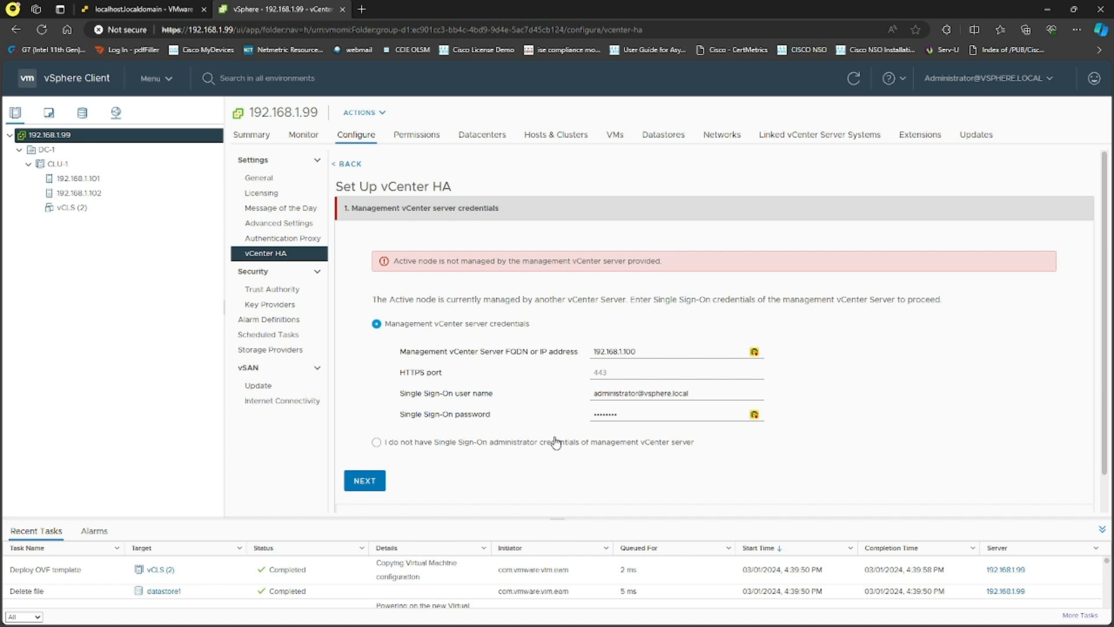
pyautogui.click(626, 351)
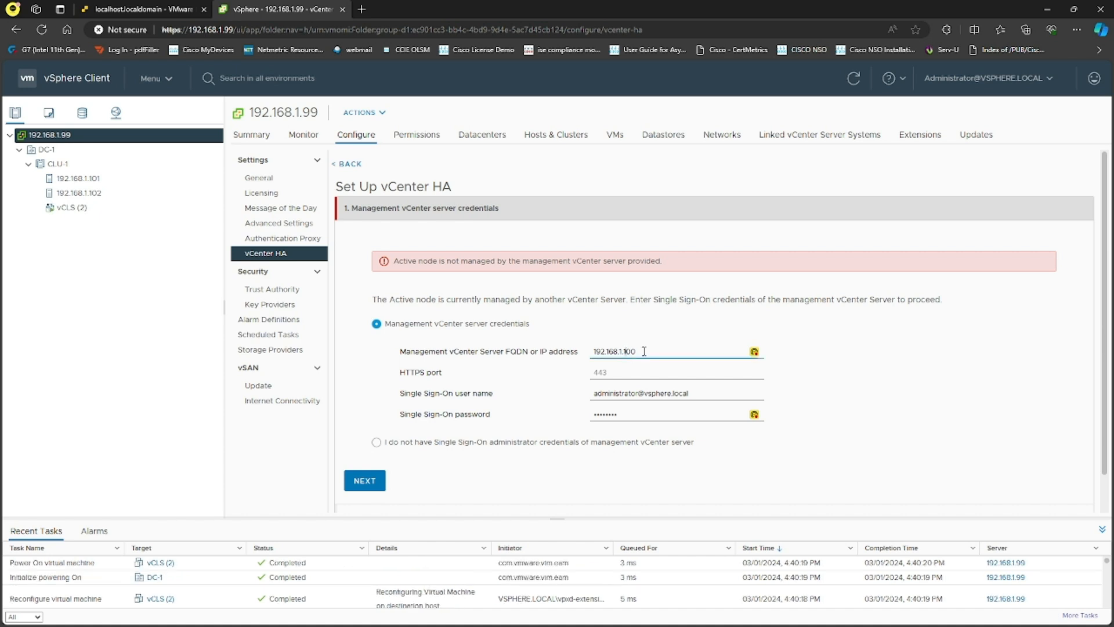
pyautogui.press('BackSpace')
pyautogui.press('BackSpace')
pyautogui.press('BackSpace')
pyautogui.press('BackSpace')
pyautogui.write('.99')
pyautogui.click(375, 440)
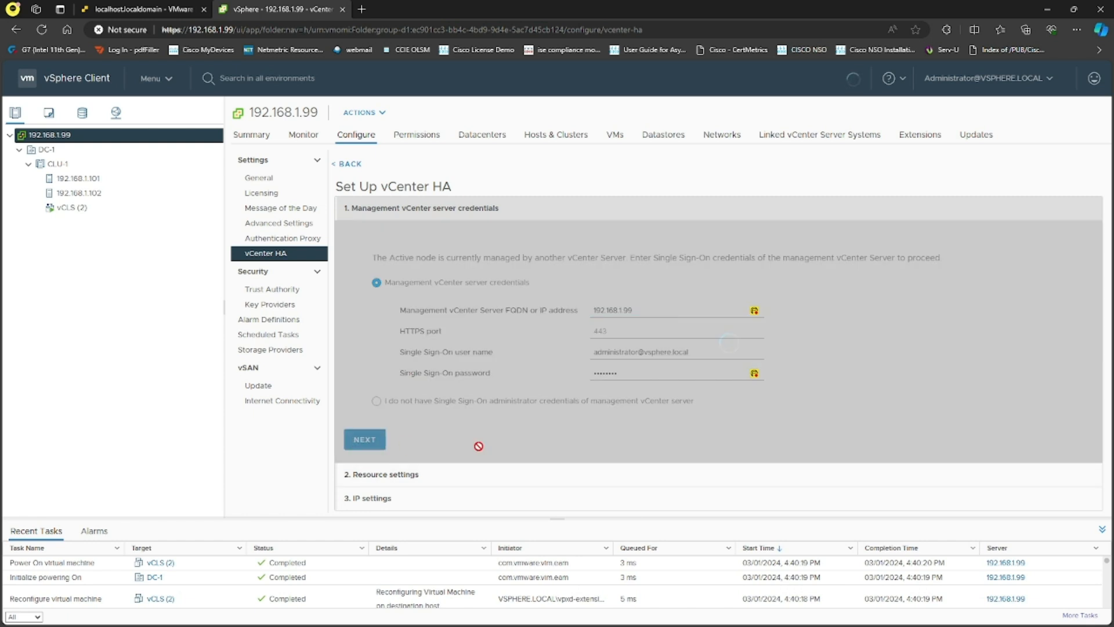
# - Edit the management address again and choose to proceed without management SSO credentials
pyautogui.click(632, 351)
pyautogui.press('BackSpace')
pyautogui.press('BackSpace')
pyautogui.write('100')
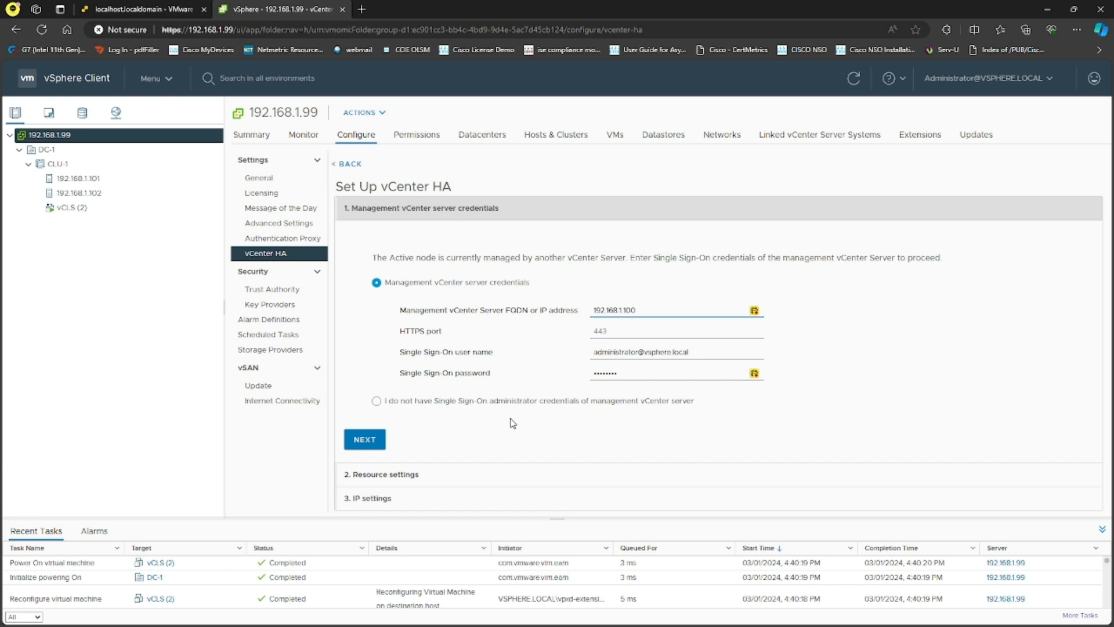
pyautogui.click(376, 401)
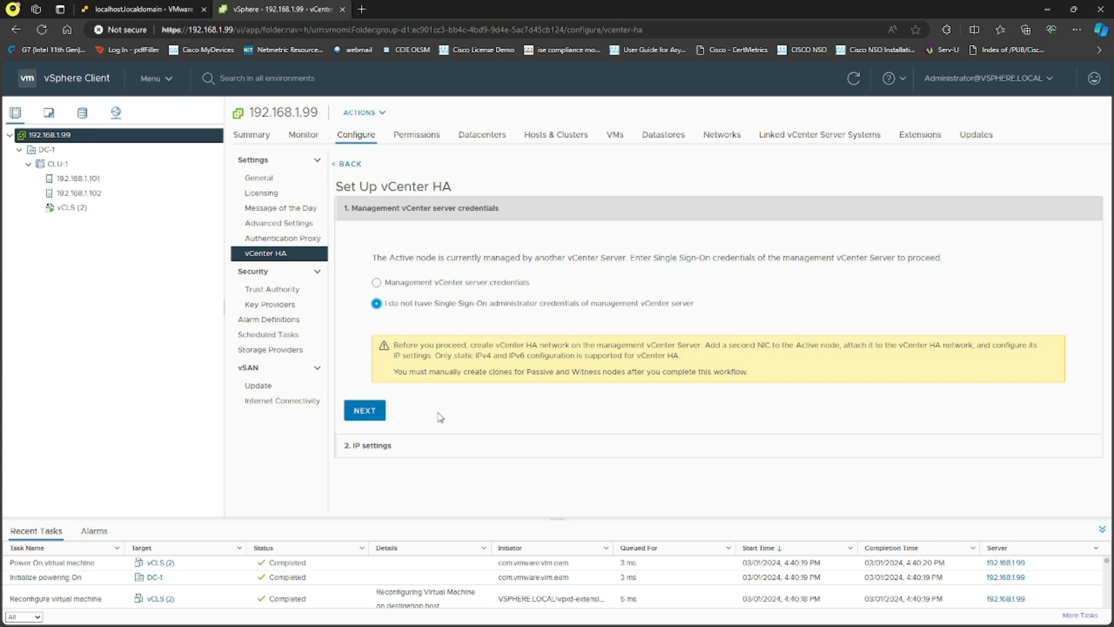
# - Advance the wizard and inspect the error about NIC1 missing on the Active node
pyautogui.click(372, 412)
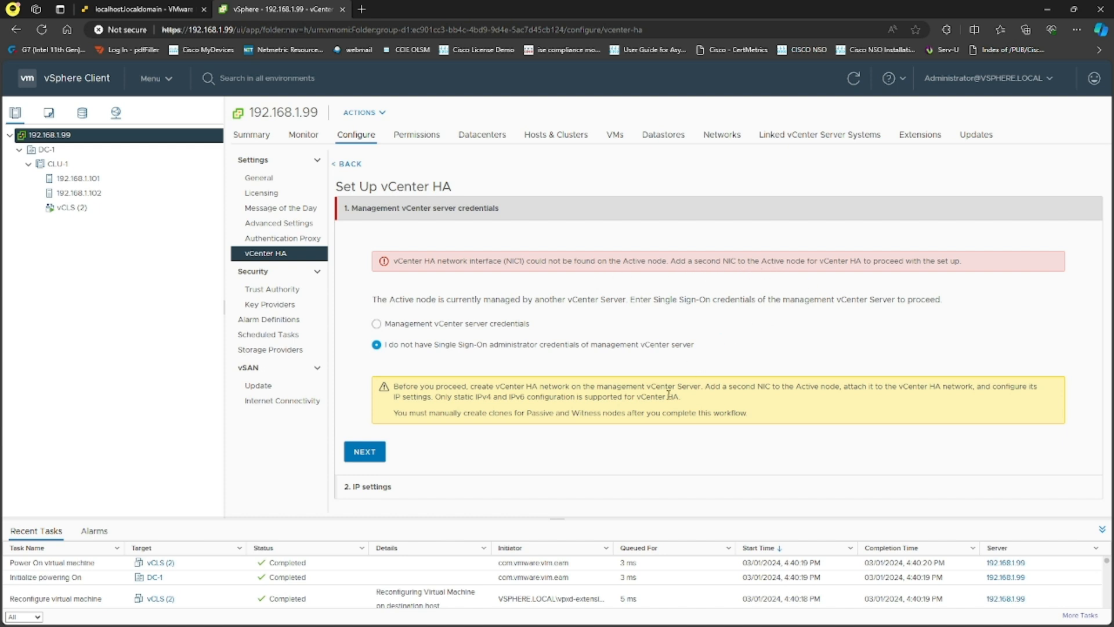
pyautogui.moveTo(503, 261); pyautogui.dragTo(529, 262)
pyautogui.click(560, 286)
pyautogui.click(169, 10)
pyautogui.click(61, 156)
pyautogui.click(54, 169)
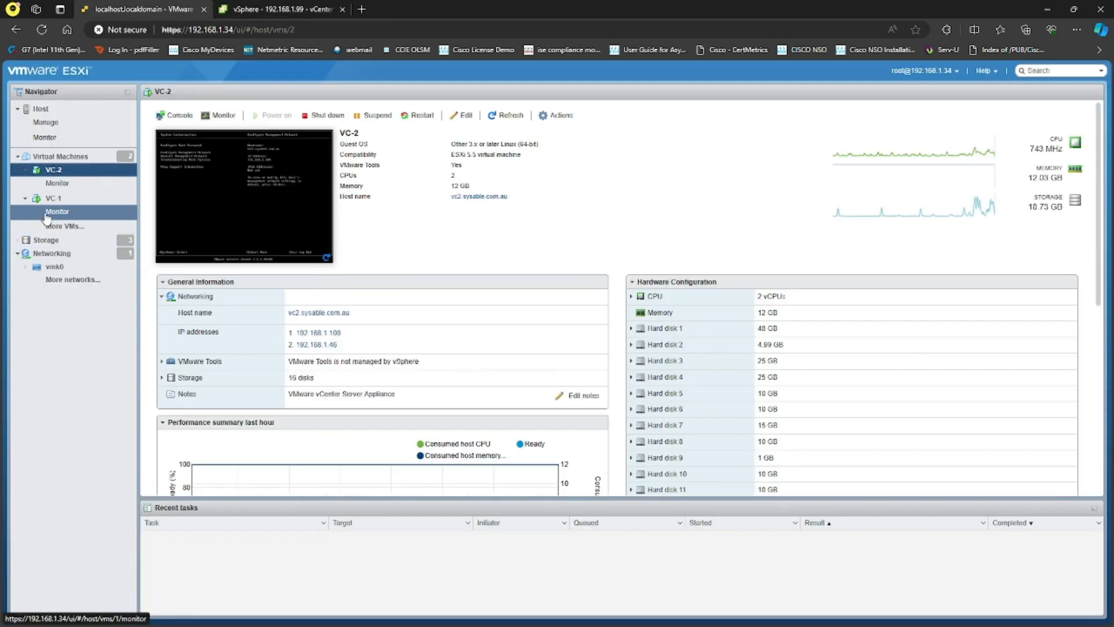
pyautogui.click(69, 203)
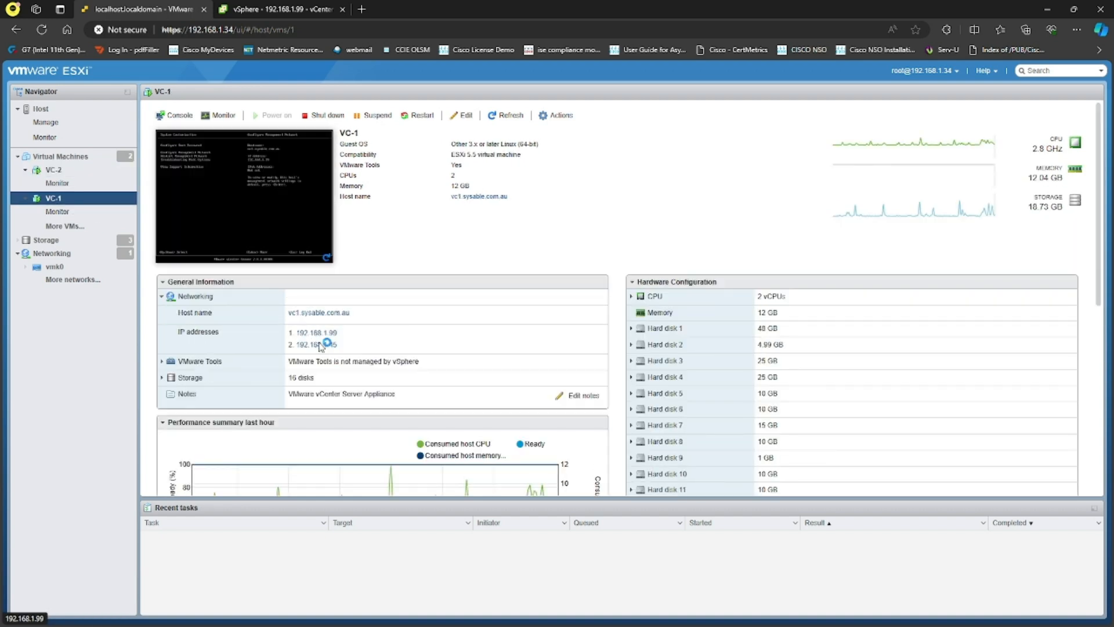
pyautogui.click(273, 9)
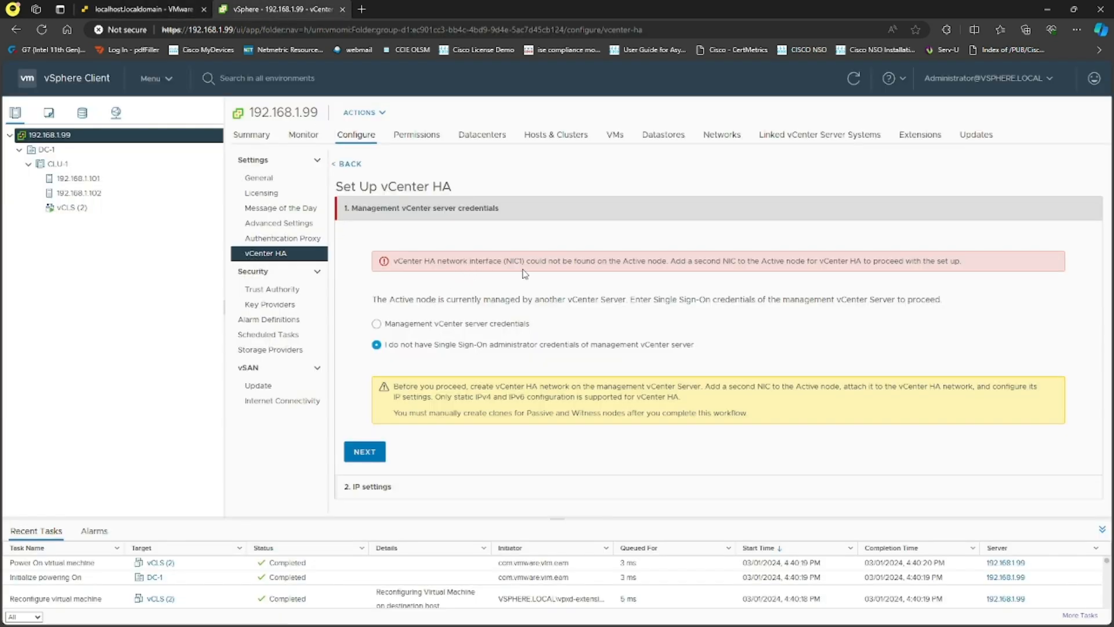
# - Switch back to the 192.168.1.100 management credentials, submit them, and accept the certificate warning
pyautogui.moveTo(505, 261); pyautogui.dragTo(526, 263)
pyautogui.click(376, 324)
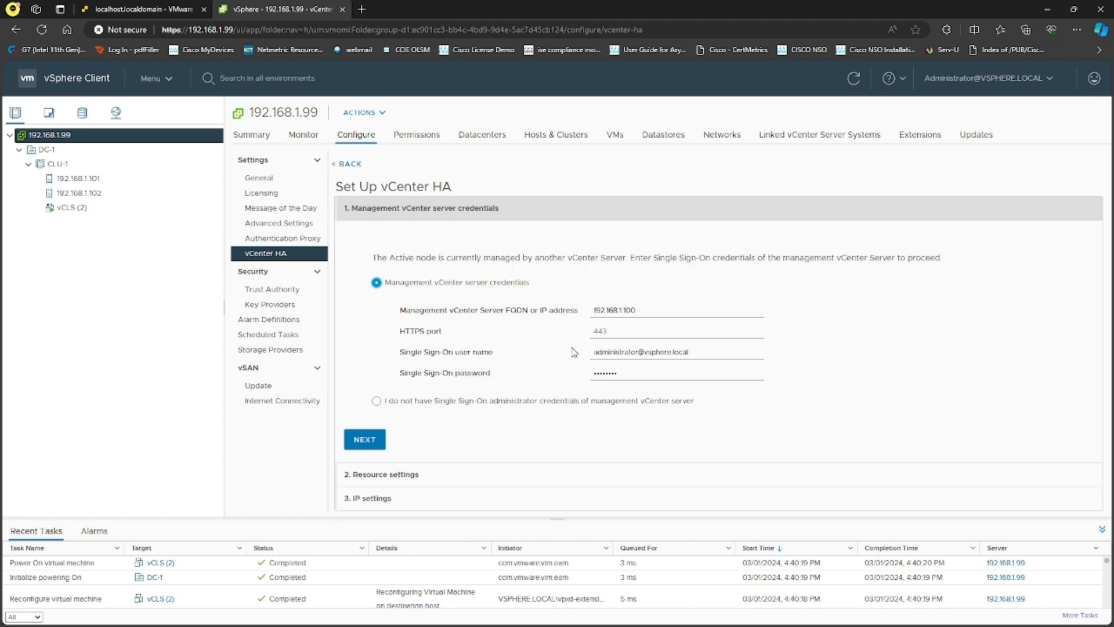
pyautogui.click(374, 443)
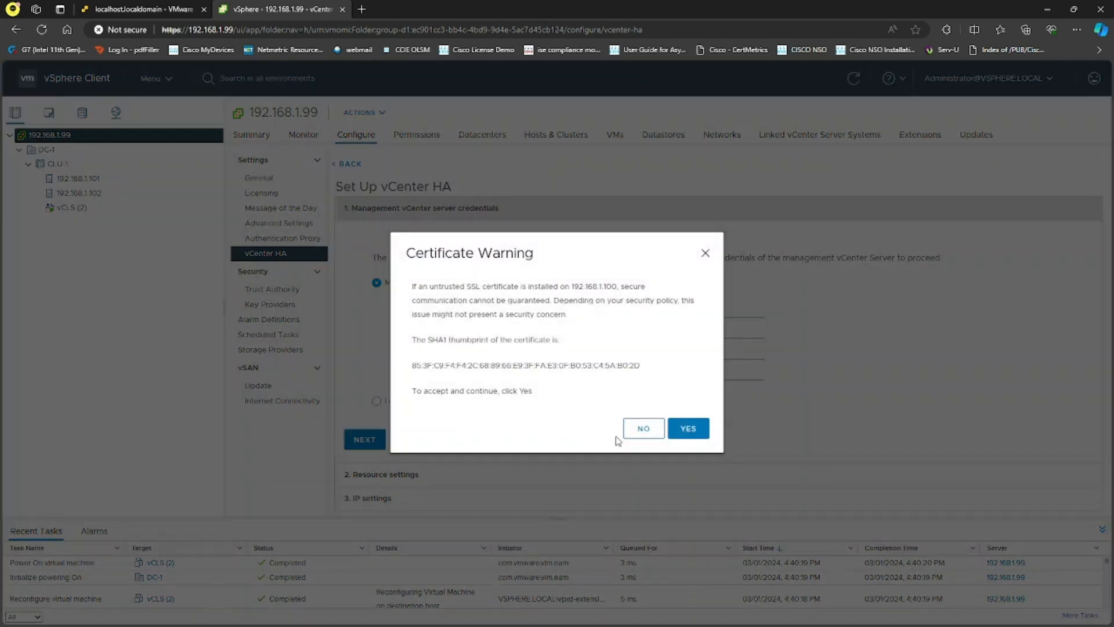
pyautogui.click(685, 428)
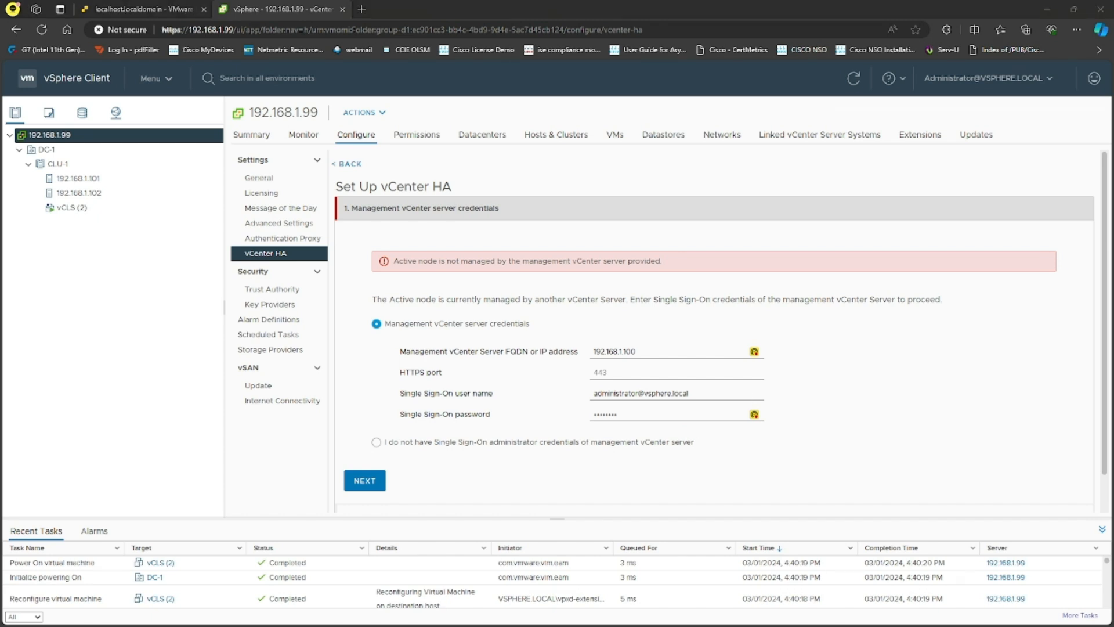
# - Enable vSphere DRS on CLU-1 at Fully Automated, toggling Predictive DRS, and save
pyautogui.rightClick(86, 167)
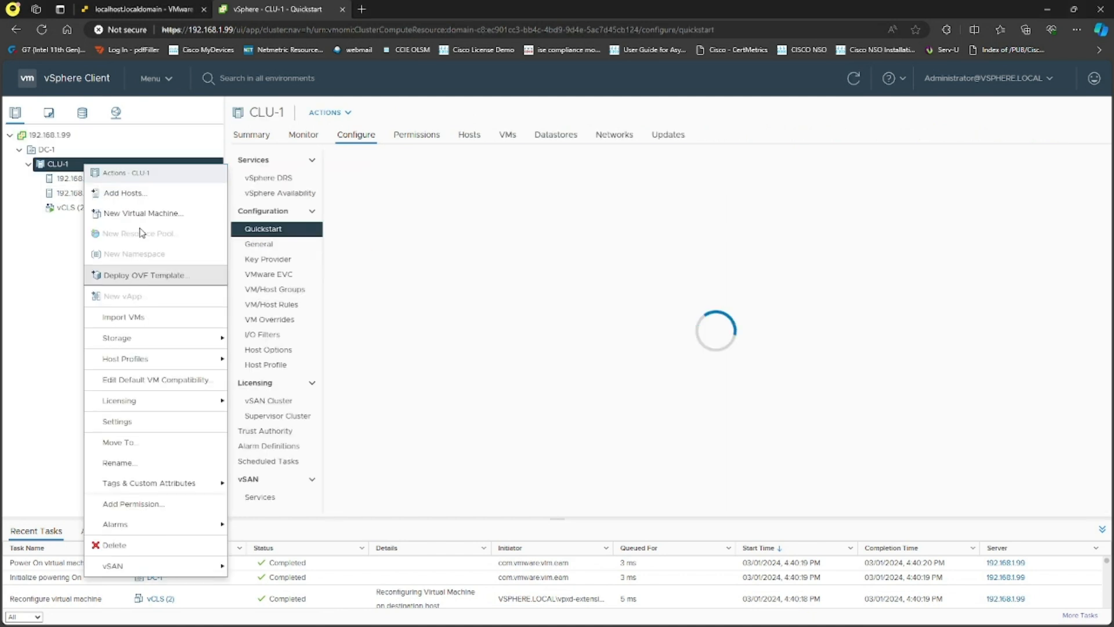
pyautogui.click(159, 422)
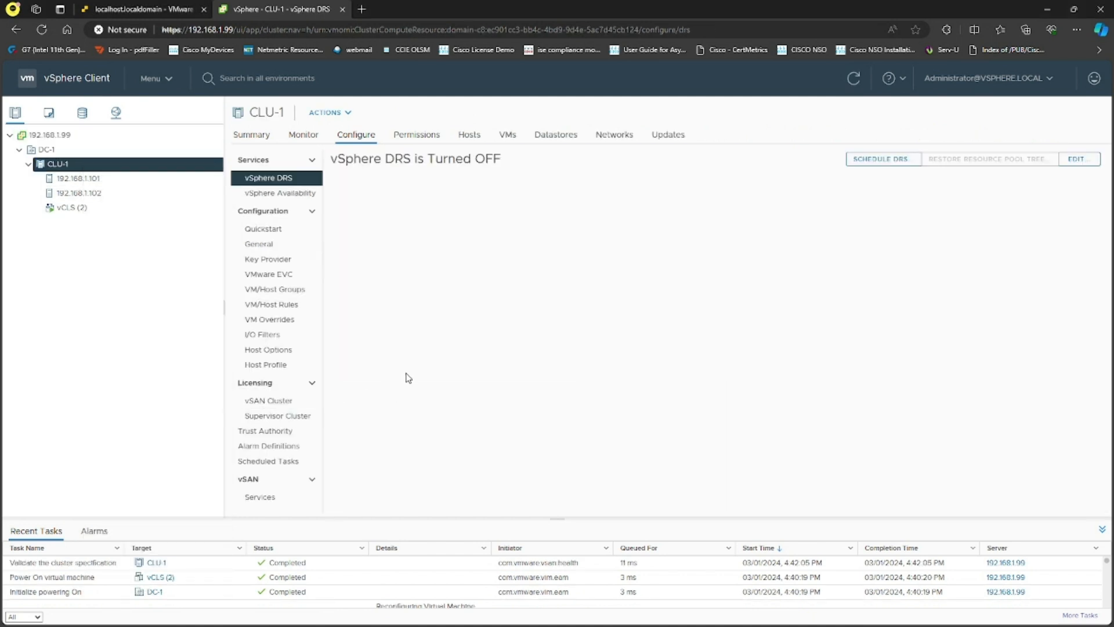
pyautogui.click(1080, 159)
pyautogui.click(385, 226)
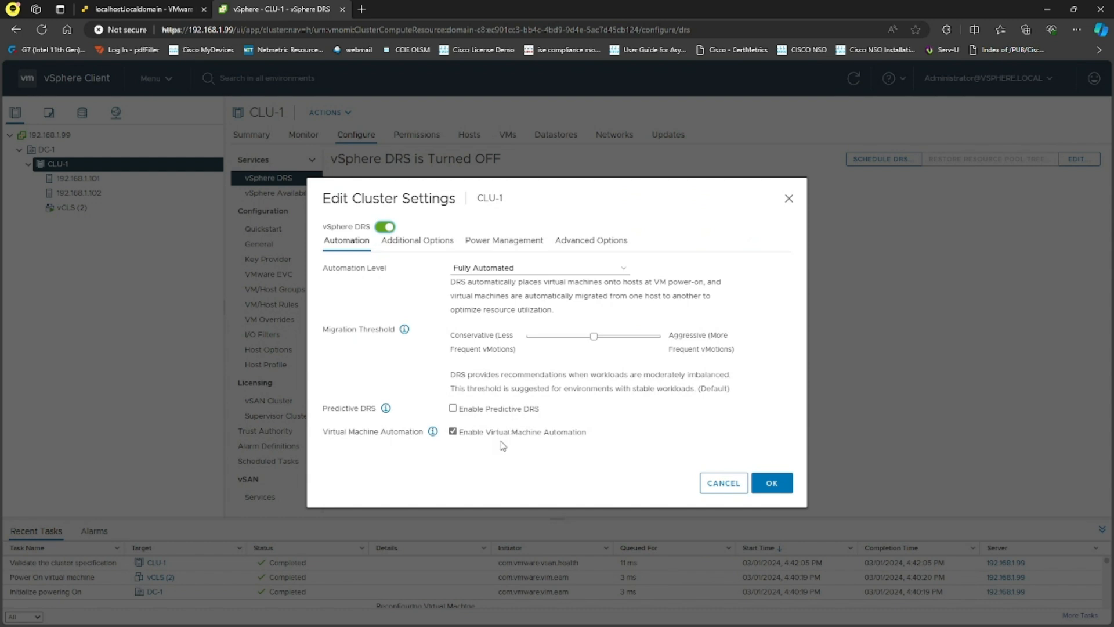
pyautogui.click(453, 408)
pyautogui.click(772, 484)
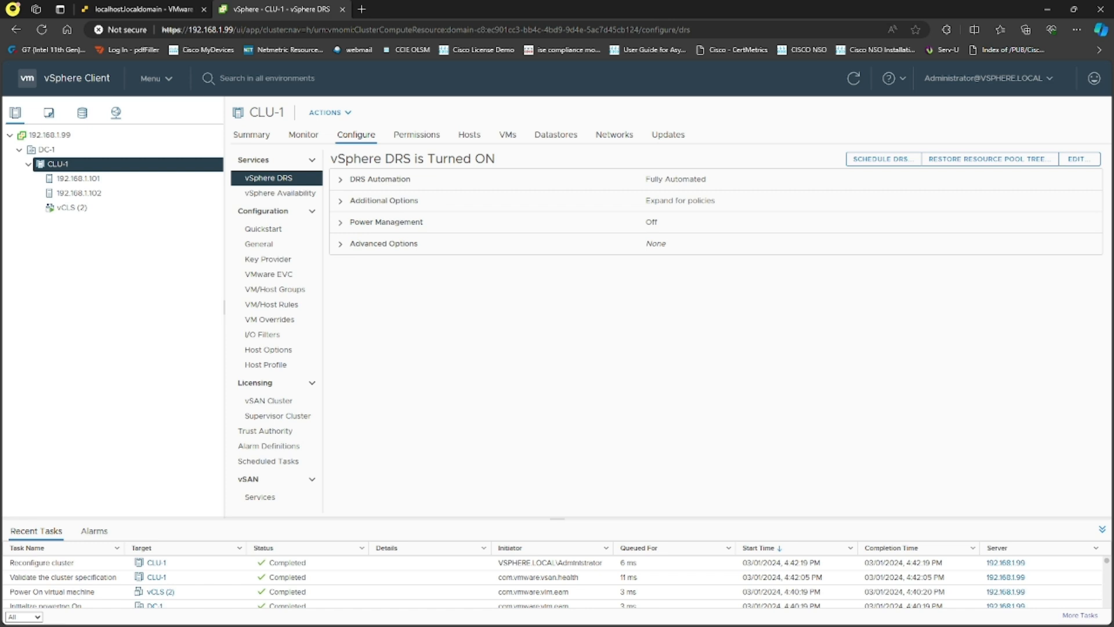
# - Switch vSphere DRS off for cluster CLU-1
pyautogui.click(265, 194)
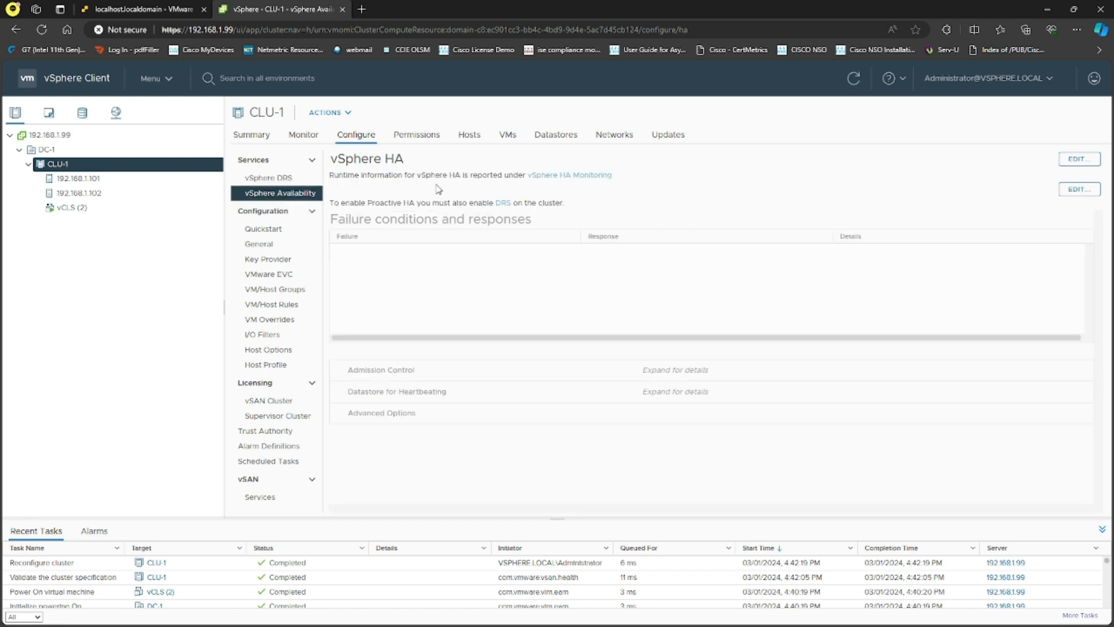
pyautogui.click(268, 177)
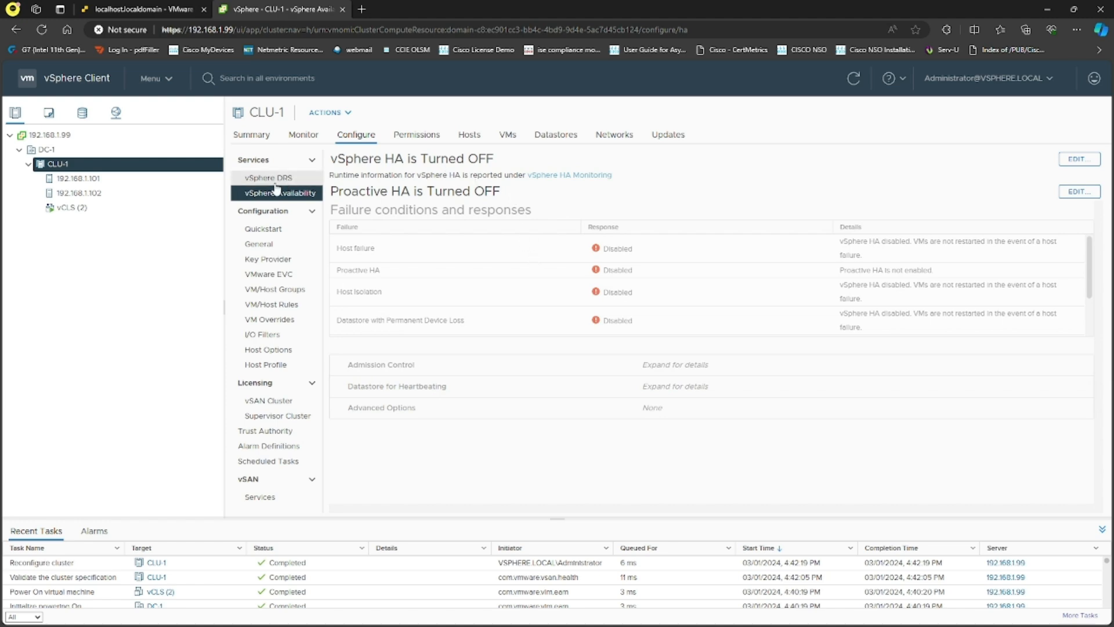
pyautogui.click(1078, 160)
pyautogui.click(386, 228)
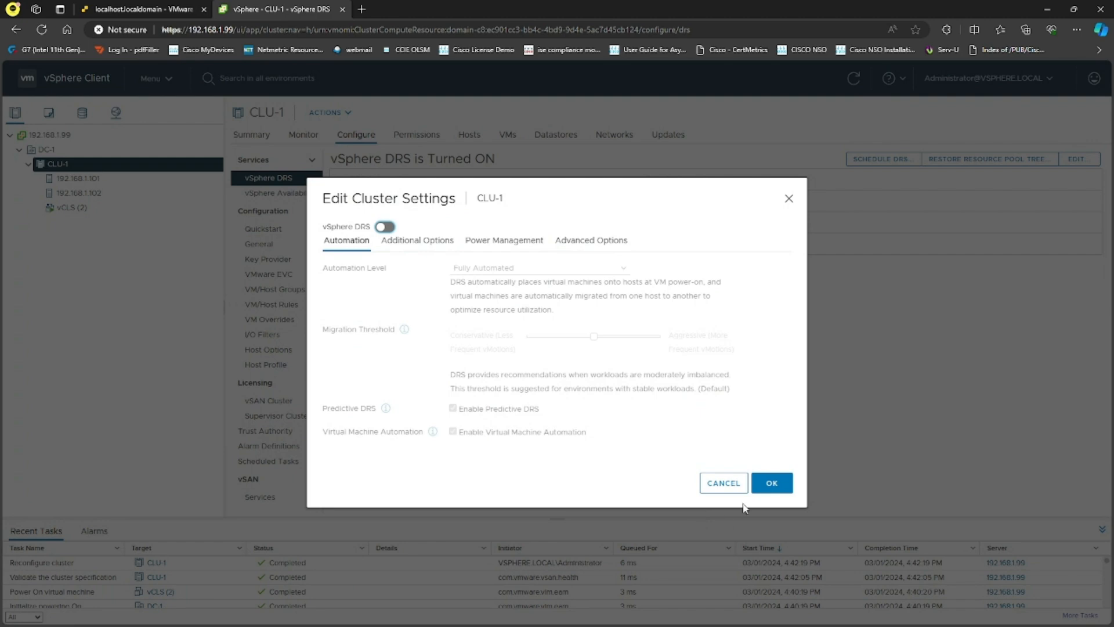
pyautogui.click(769, 483)
# - Turn vSphere HA on for CLU-1 with host monitoring and VM restart, and save
pyautogui.click(303, 194)
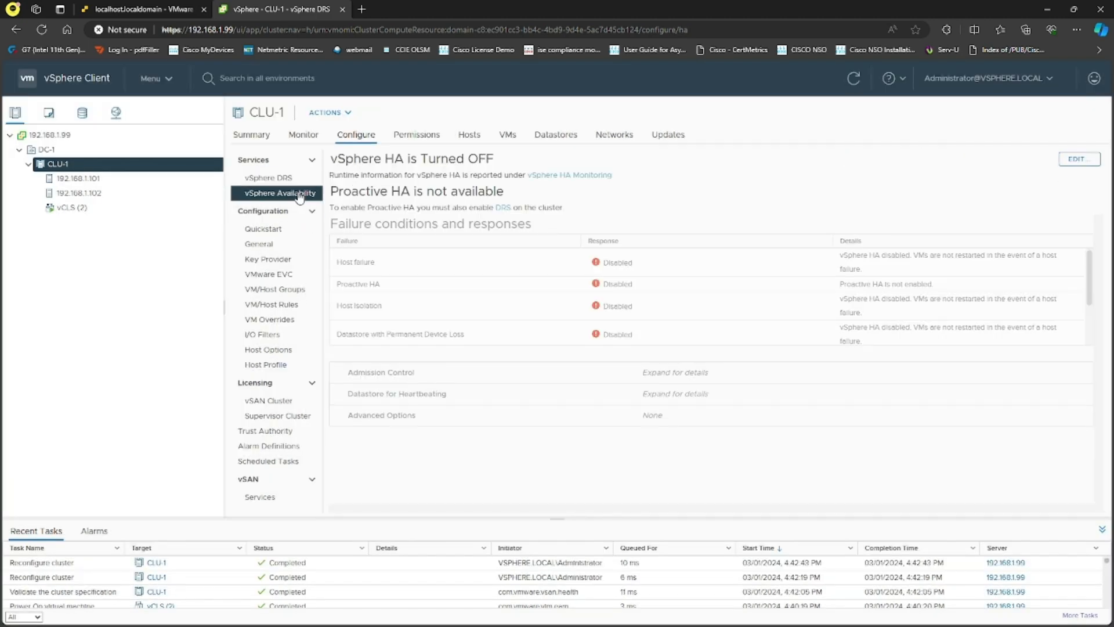
pyautogui.click(1074, 159)
pyautogui.click(381, 175)
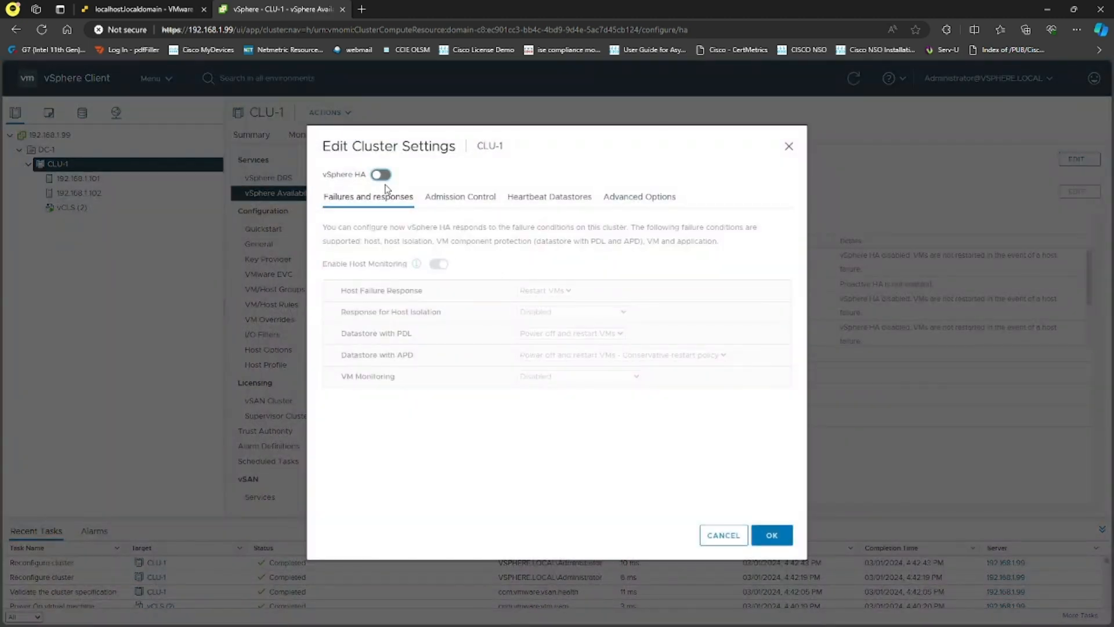
pyautogui.click(772, 534)
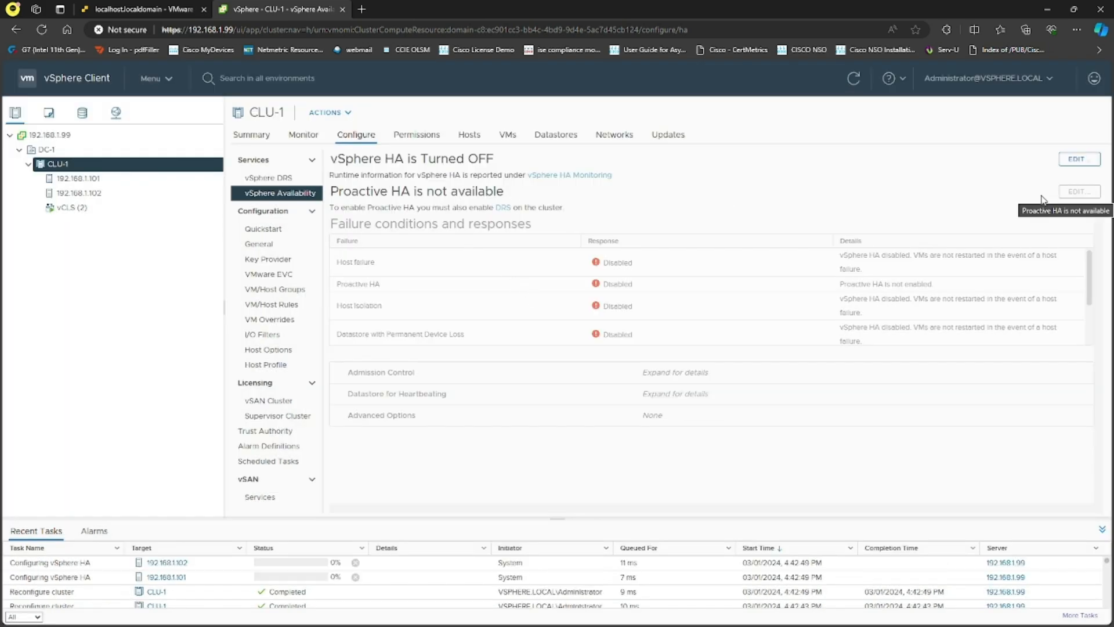
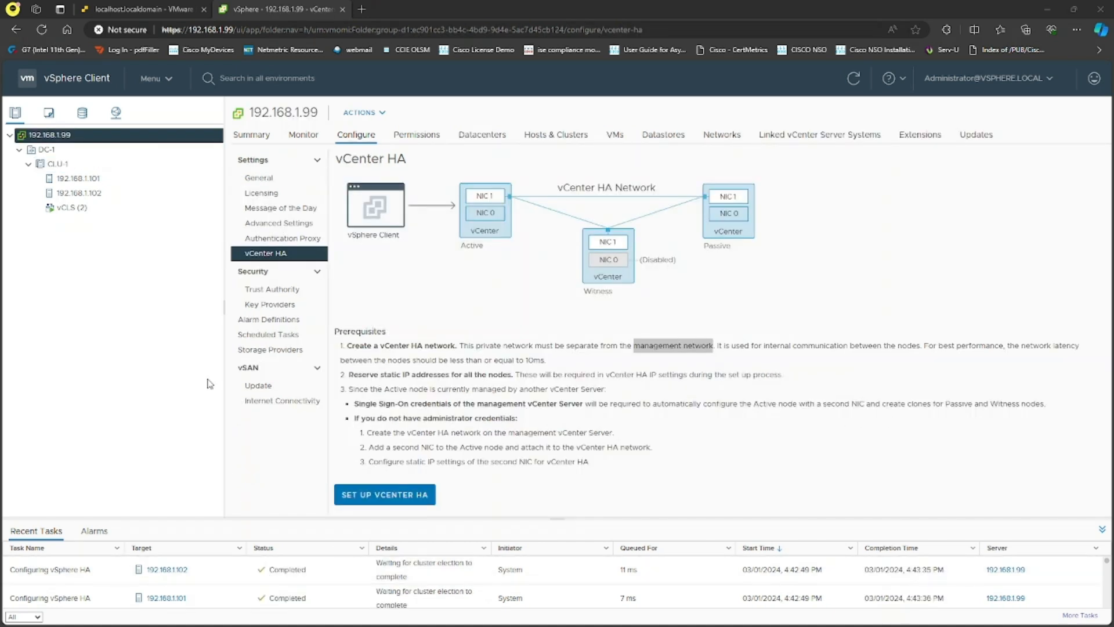
# - Review the vCenter HA page for 192.168.1.99, including its HA network prerequisite
pyautogui.click(66, 152)
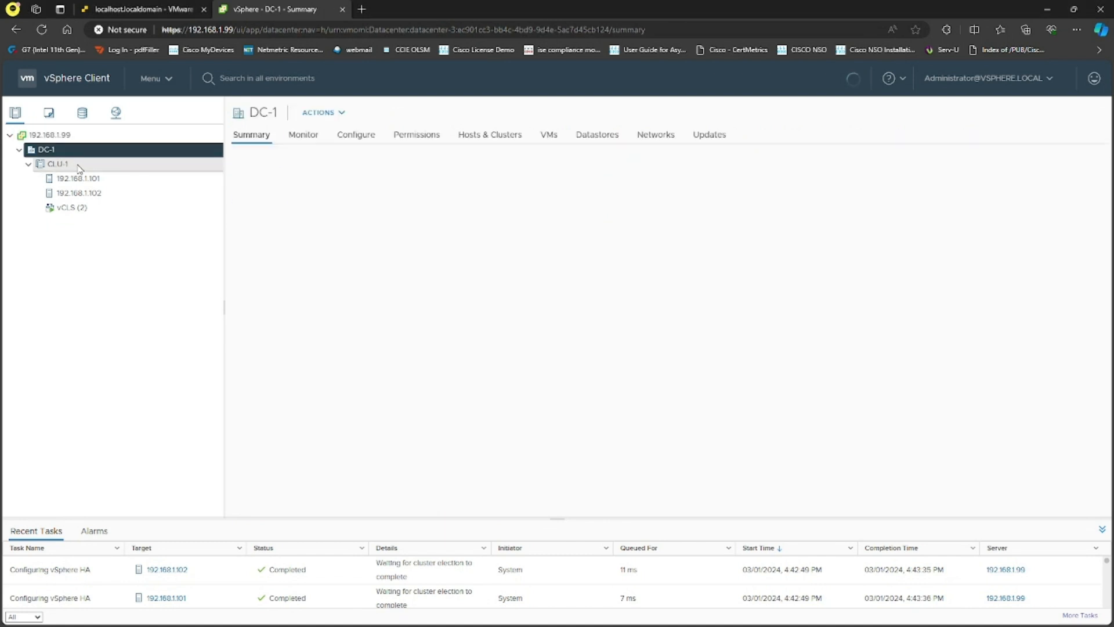
pyautogui.click(70, 137)
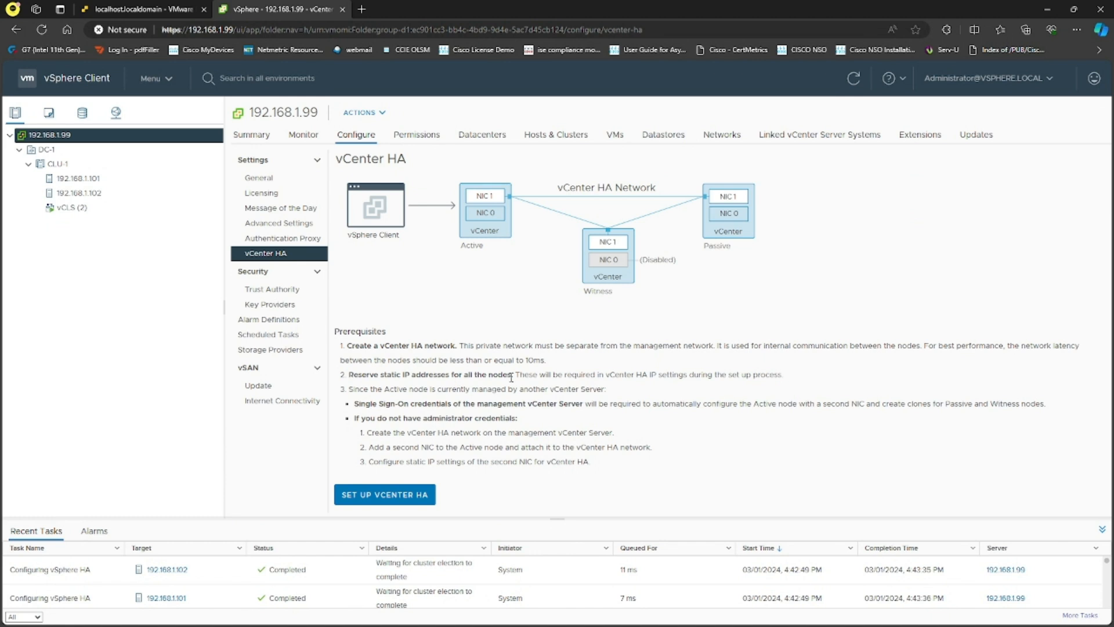
pyautogui.moveTo(349, 346); pyautogui.dragTo(715, 350)
pyautogui.click(462, 348)
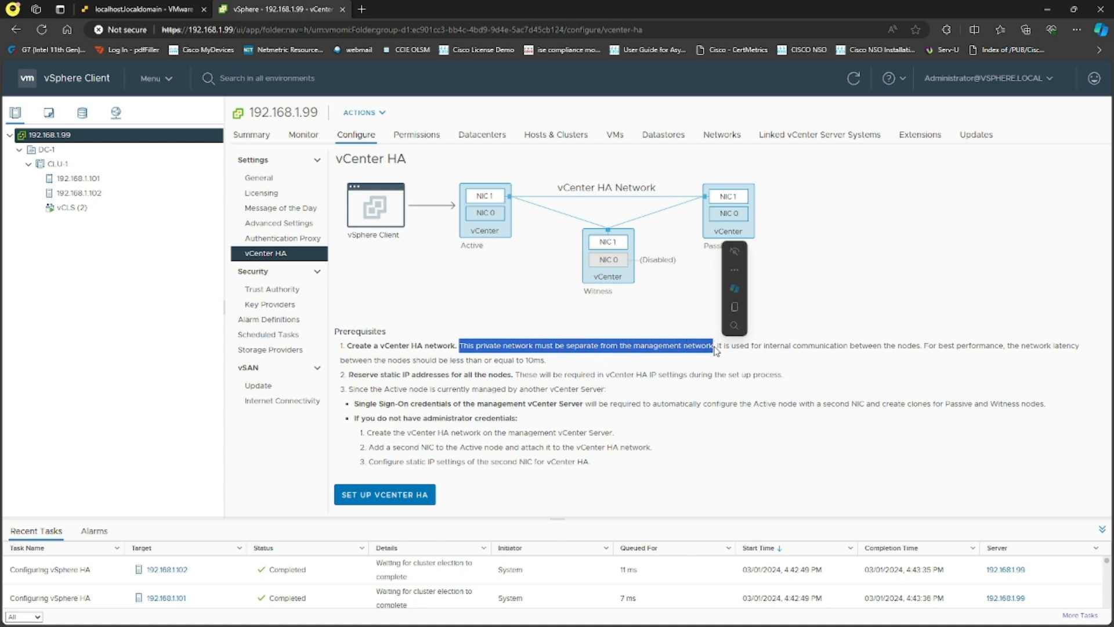
pyautogui.click(715, 349)
# - Check VC-1 in the ESXi host client, then launch SET UP VCENTER HA
pyautogui.click(145, 9)
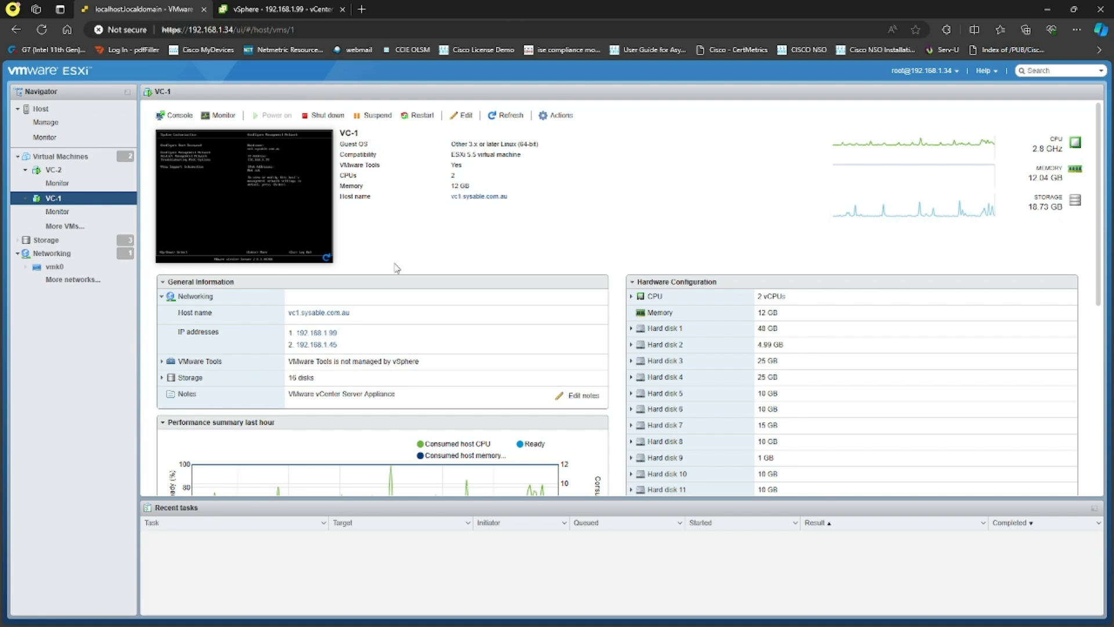
pyautogui.click(281, 10)
pyautogui.click(398, 497)
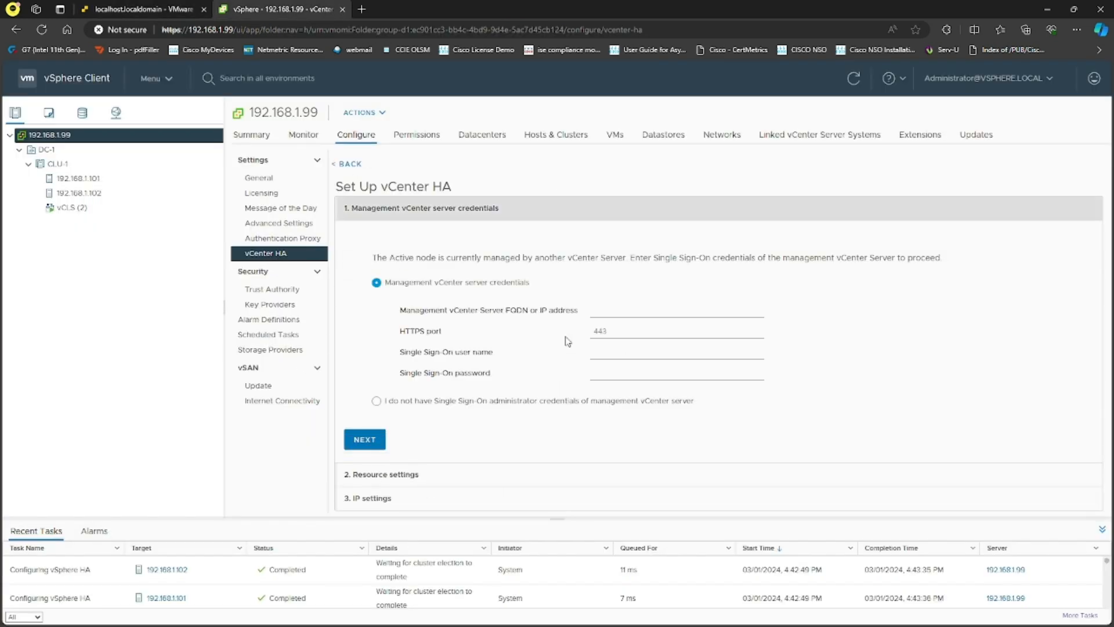
# - Enter 192.168.1.46 as the management vCenter address, checking VC-2 in the ESXi host client
pyautogui.click(637, 312)
pyautogui.write('192.1')
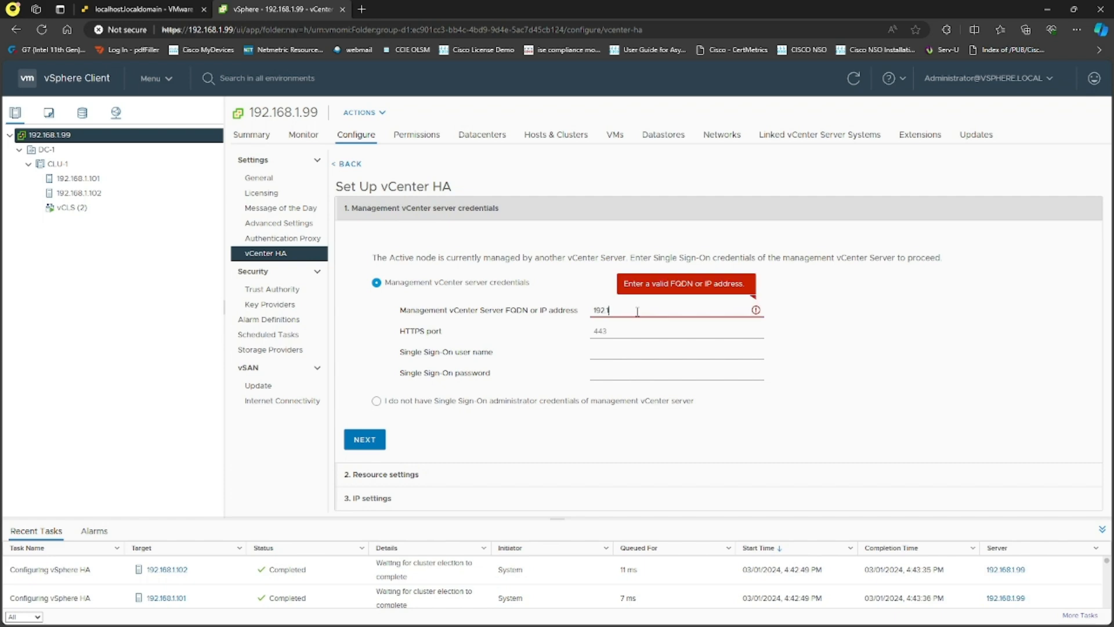
pyautogui.write('68.1.46')
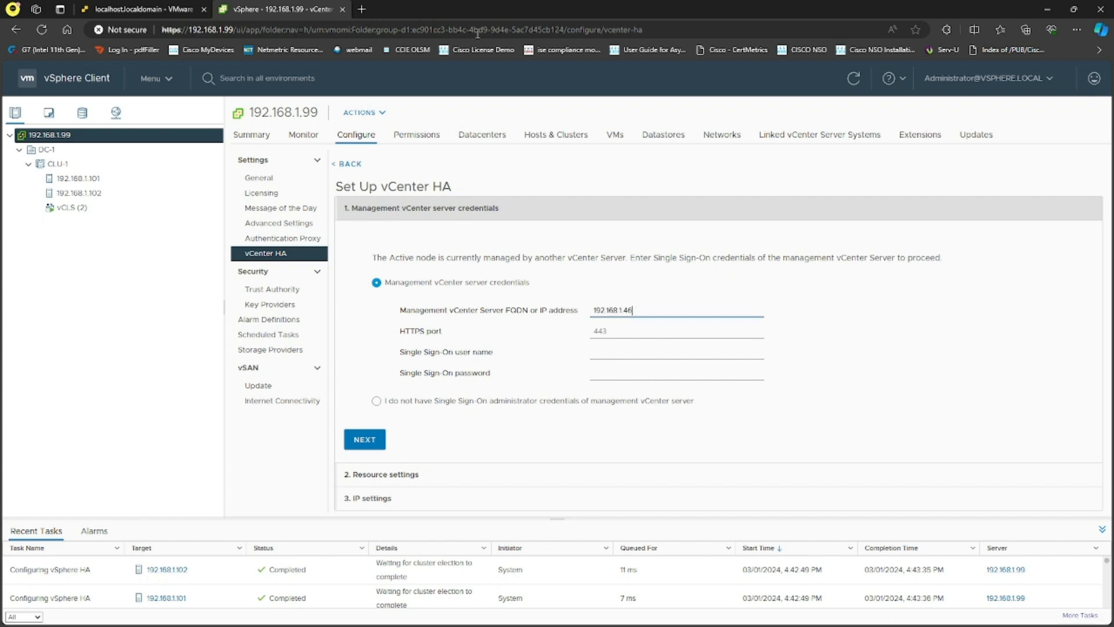
pyautogui.click(145, 8)
pyautogui.click(54, 169)
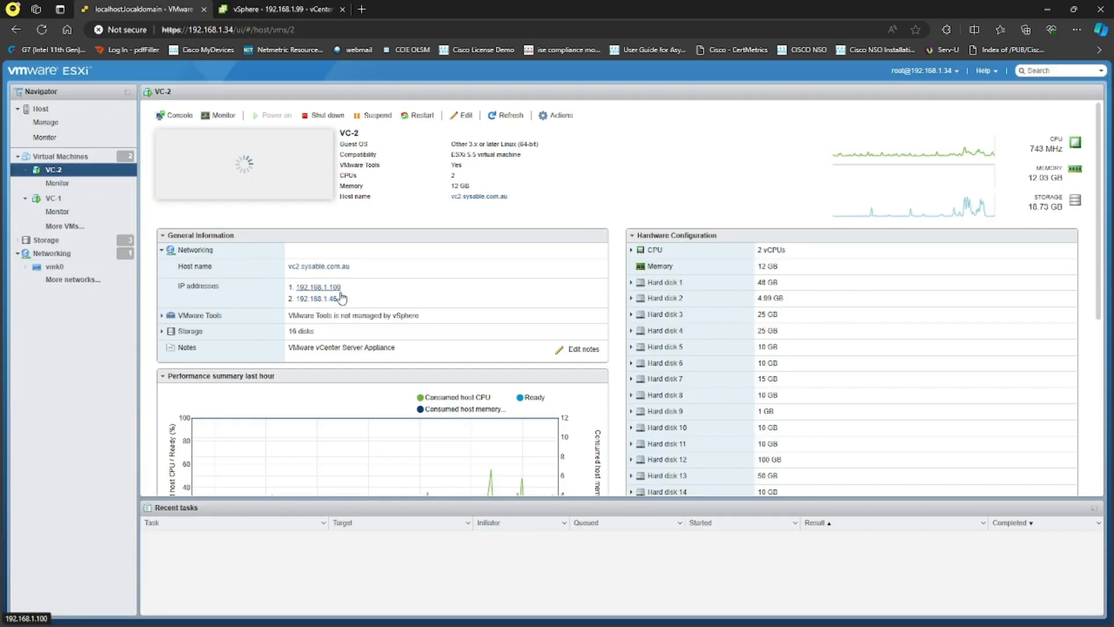
pyautogui.click(328, 11)
# - Submit the SSO user name and password and accept the untrusted certificate
pyautogui.click(598, 358)
pyautogui.write('administrator@vsphere.local')
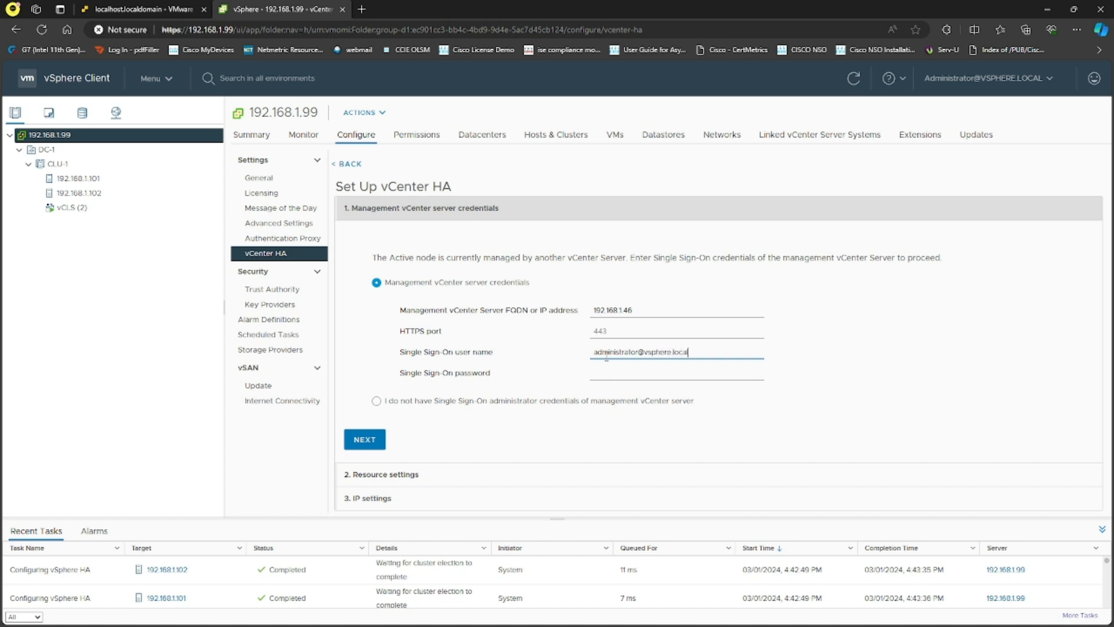
pyautogui.press('Tab')
pyautogui.write('VMwa')
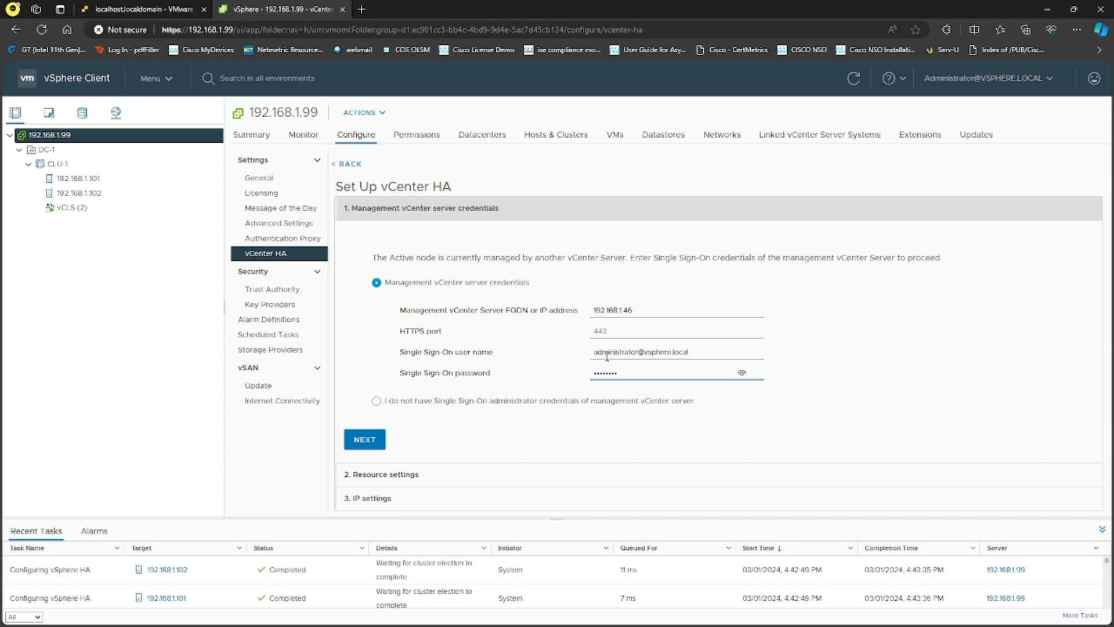
pyautogui.click(366, 440)
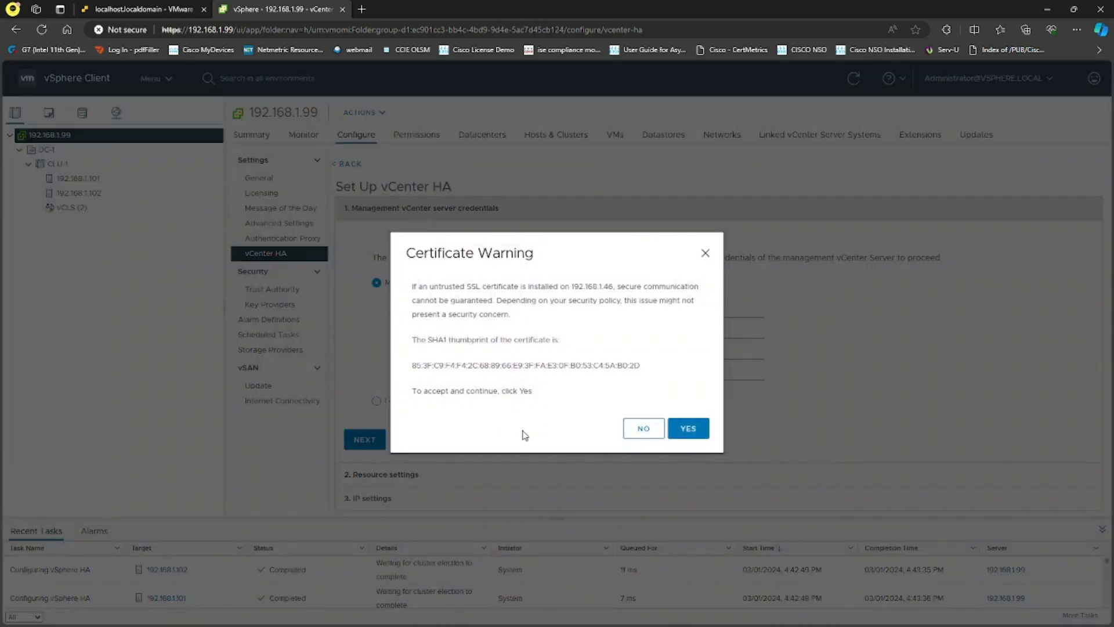
pyautogui.click(687, 439)
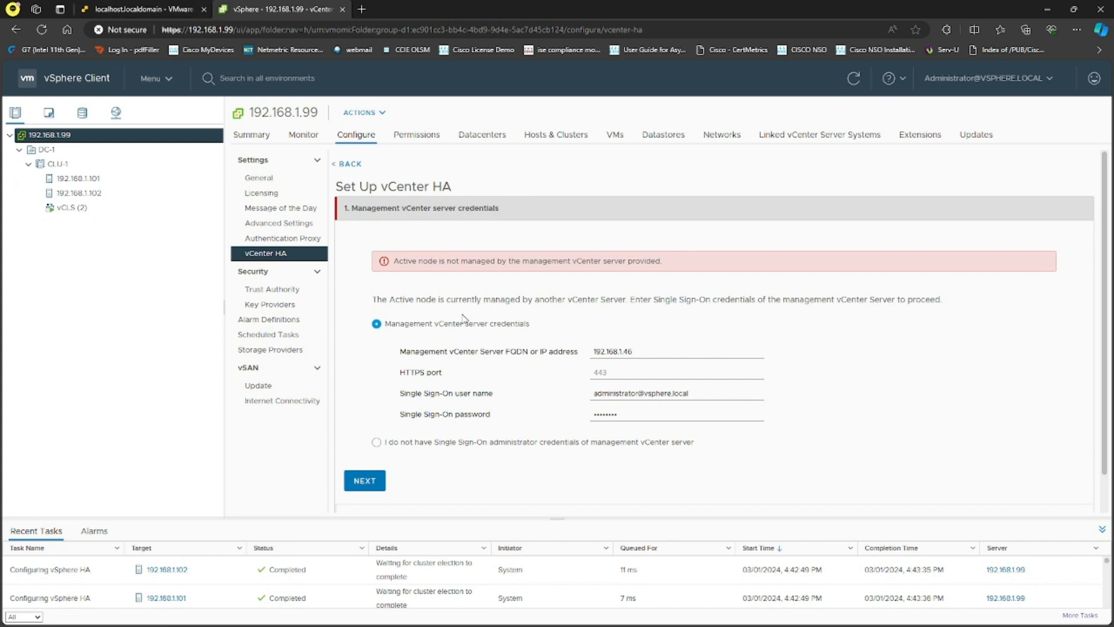
# - Back out of the wizard after the Active-node-not-managed error and go to VC-2's host client
pyautogui.click(349, 164)
pyautogui.moveTo(459, 341); pyautogui.dragTo(592, 365)
pyautogui.click(592, 369)
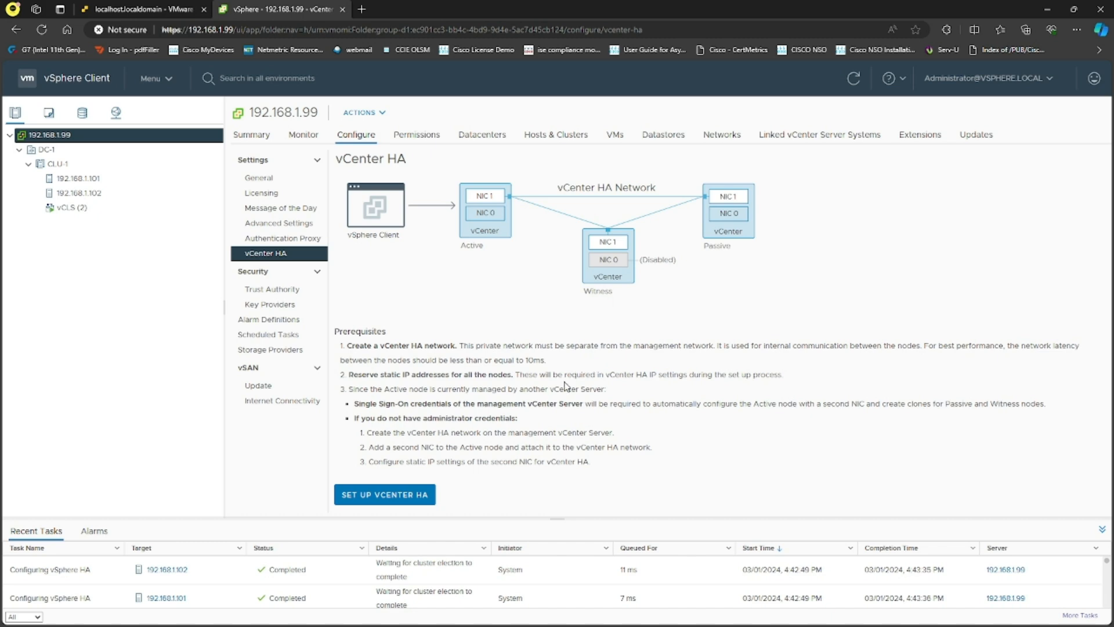
pyautogui.click(175, 7)
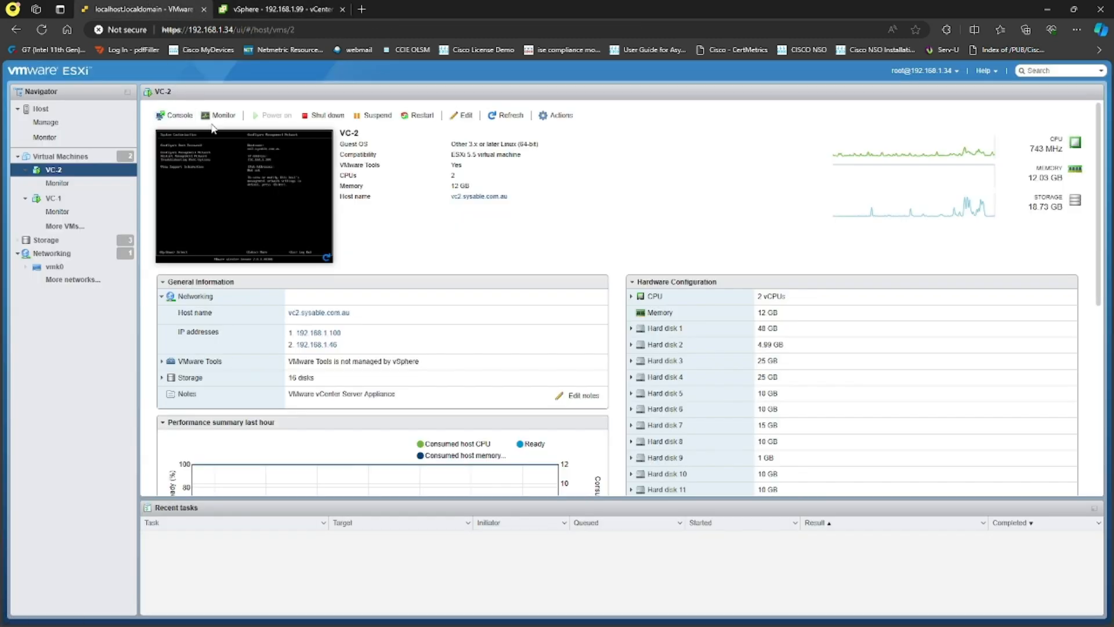
# - Open VC-2's console in a new tab, confirm its static 192.168.1.100 management IP, then close it
pyautogui.click(179, 115)
pyautogui.click(253, 158)
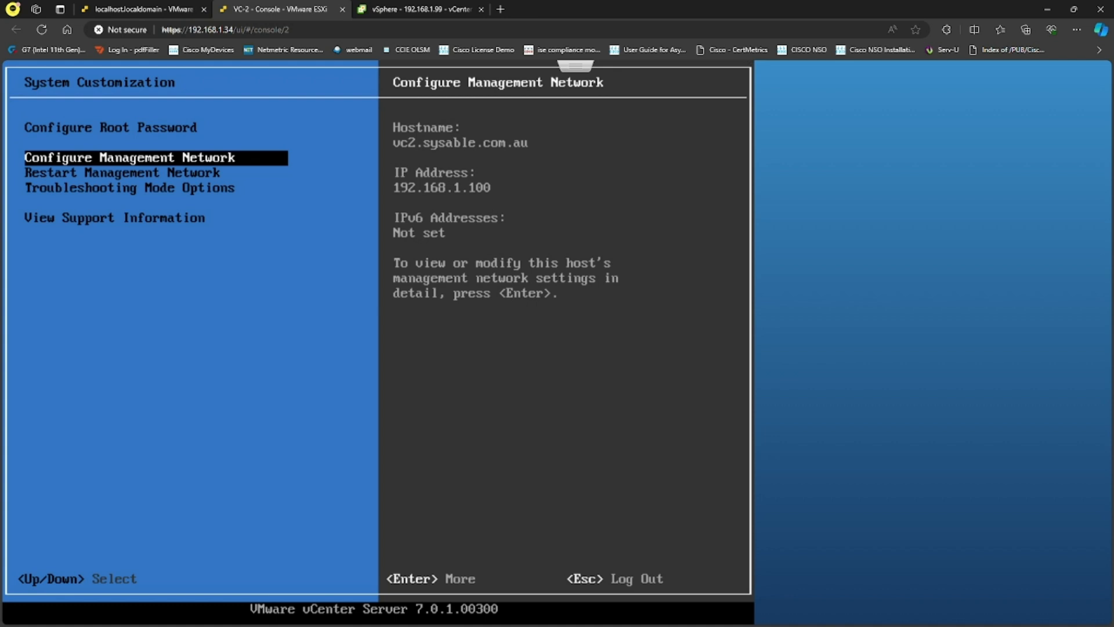
pyautogui.press('Return')
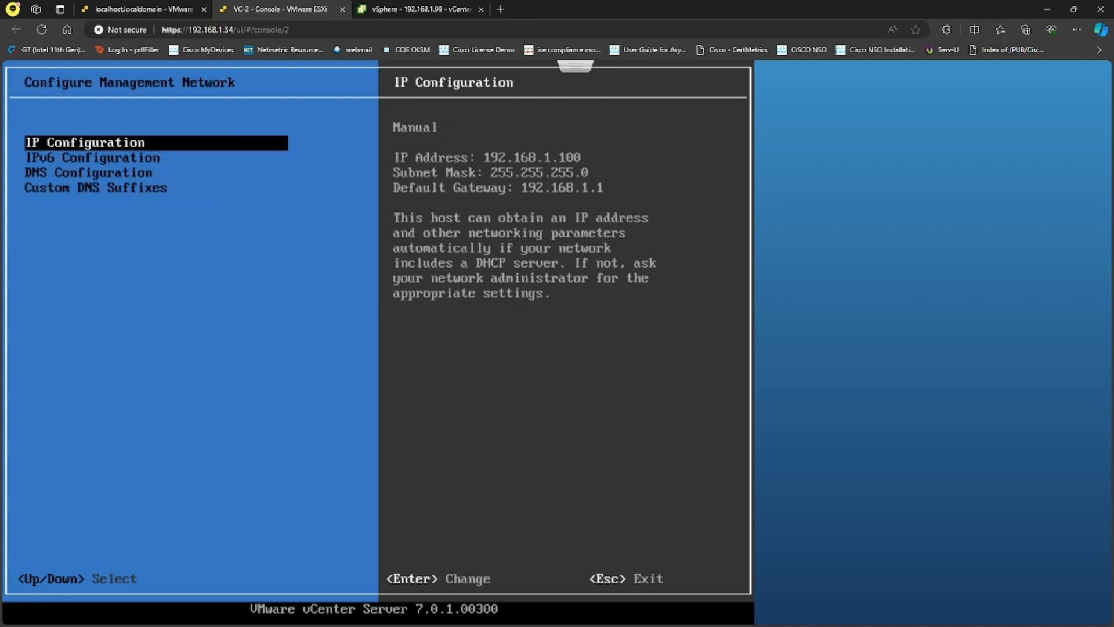
pyautogui.press('Return')
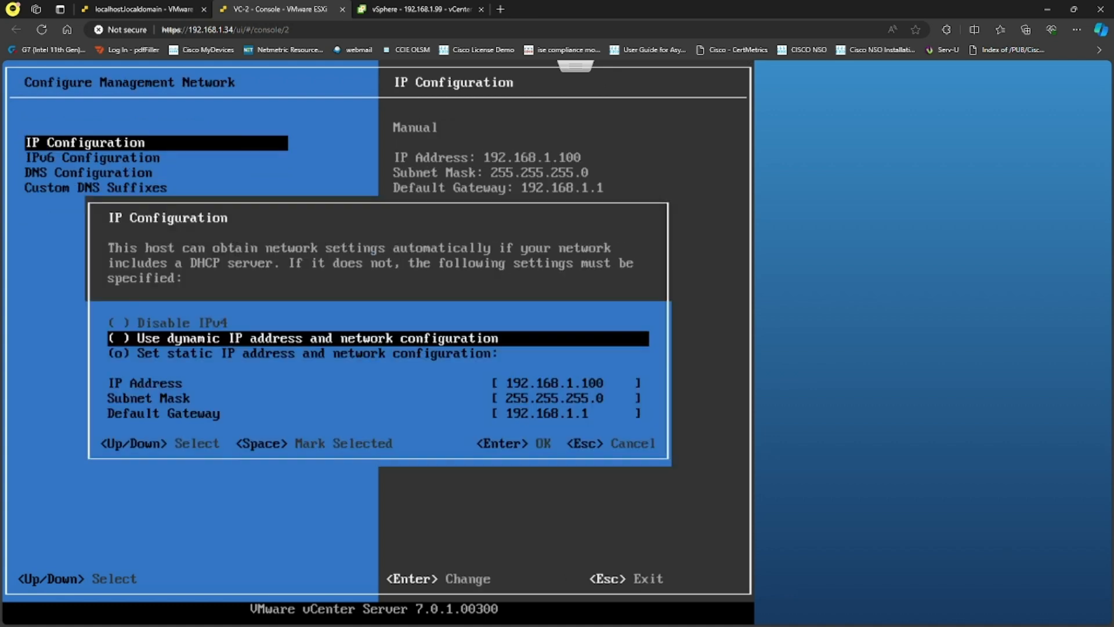
pyautogui.press('Escape')
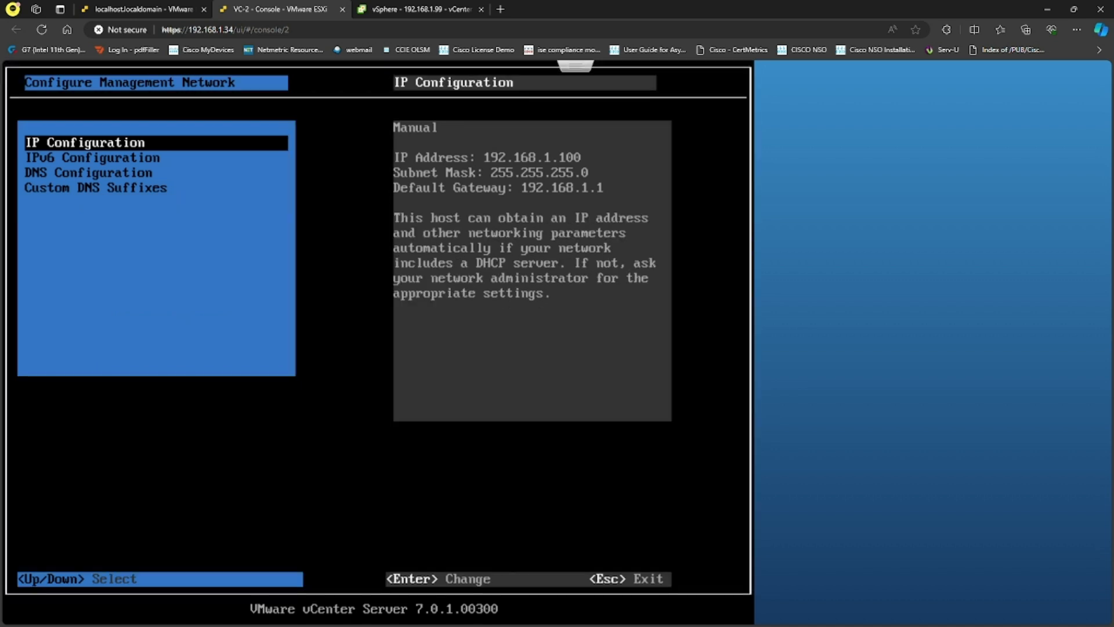
pyautogui.press('Escape')
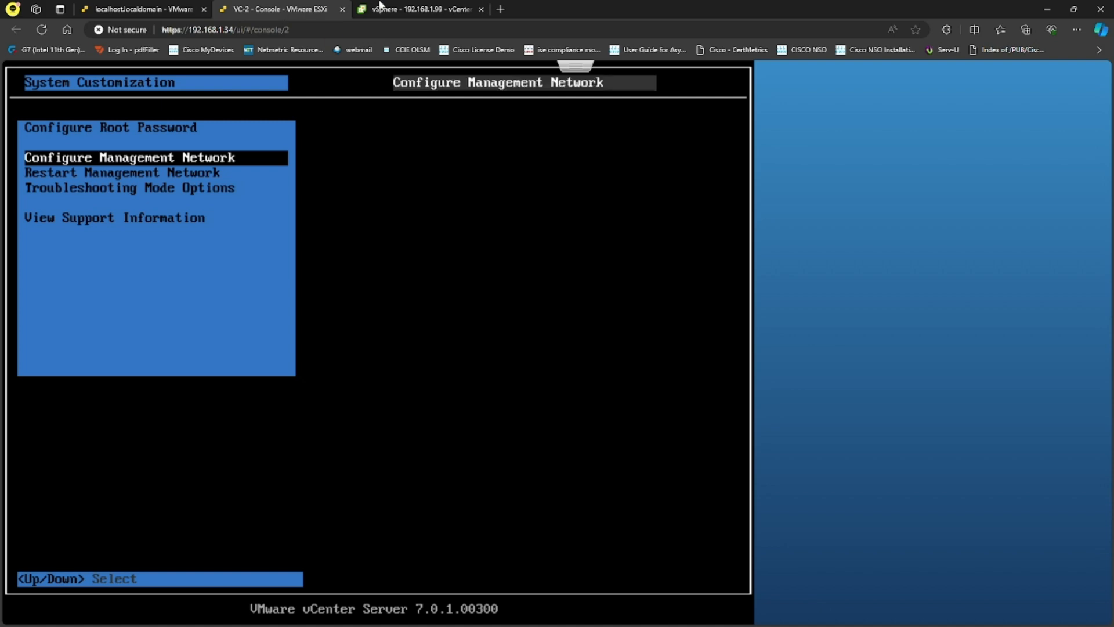
pyautogui.click(340, 9)
pyautogui.hotkey('ctrl', 't')
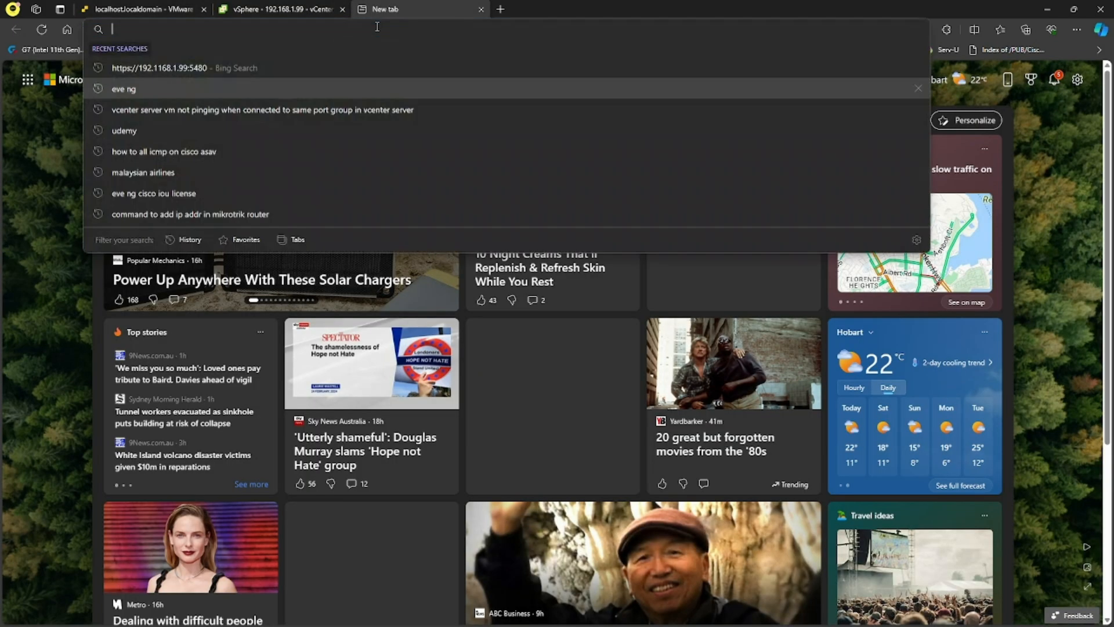
pyautogui.write('https:')
pyautogui.write('//192.168.1.')
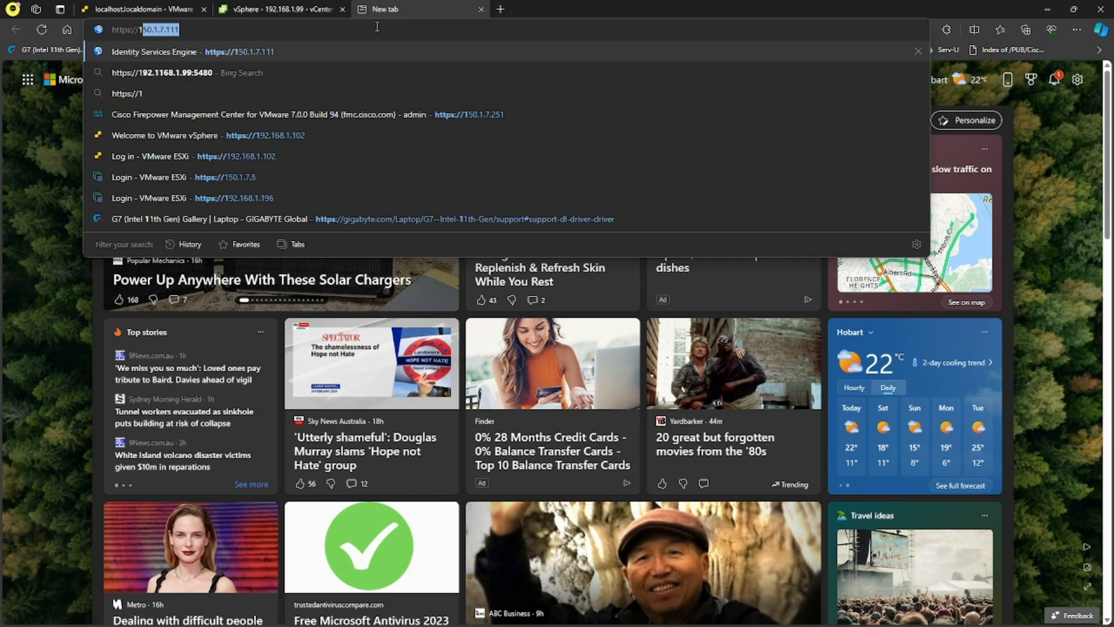
pyautogui.press('BackSpace')
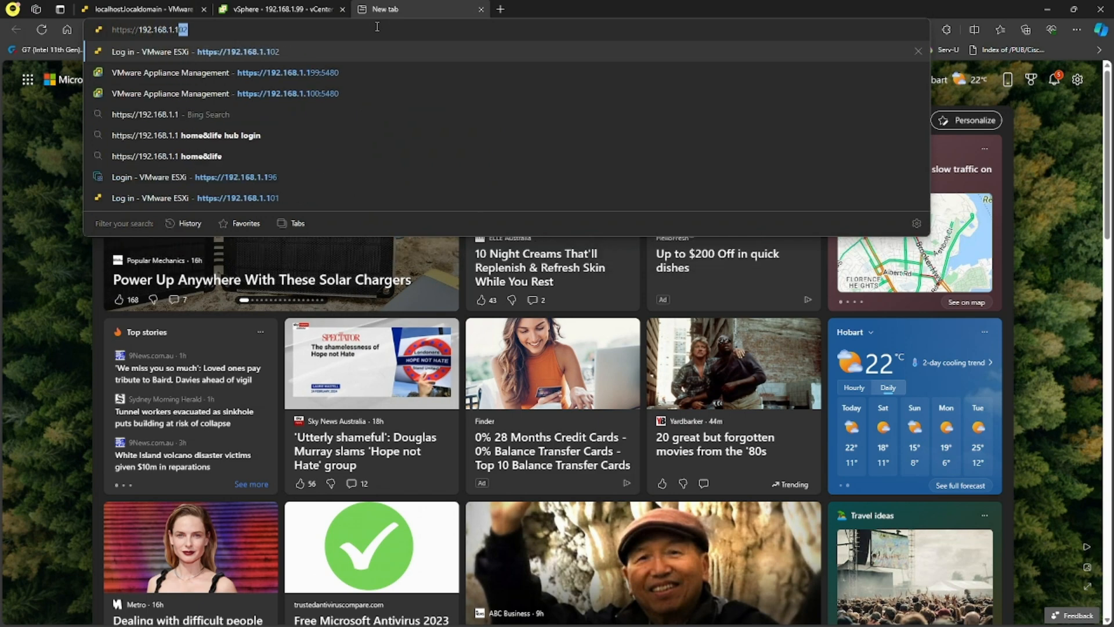
pyautogui.write('99')
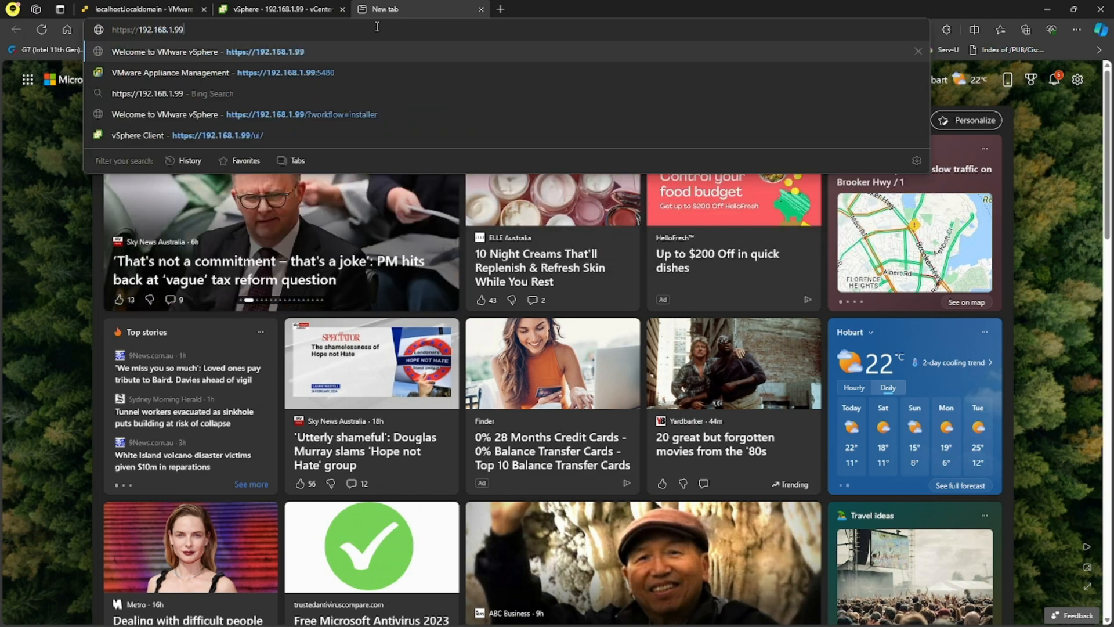
pyautogui.write(':5480')
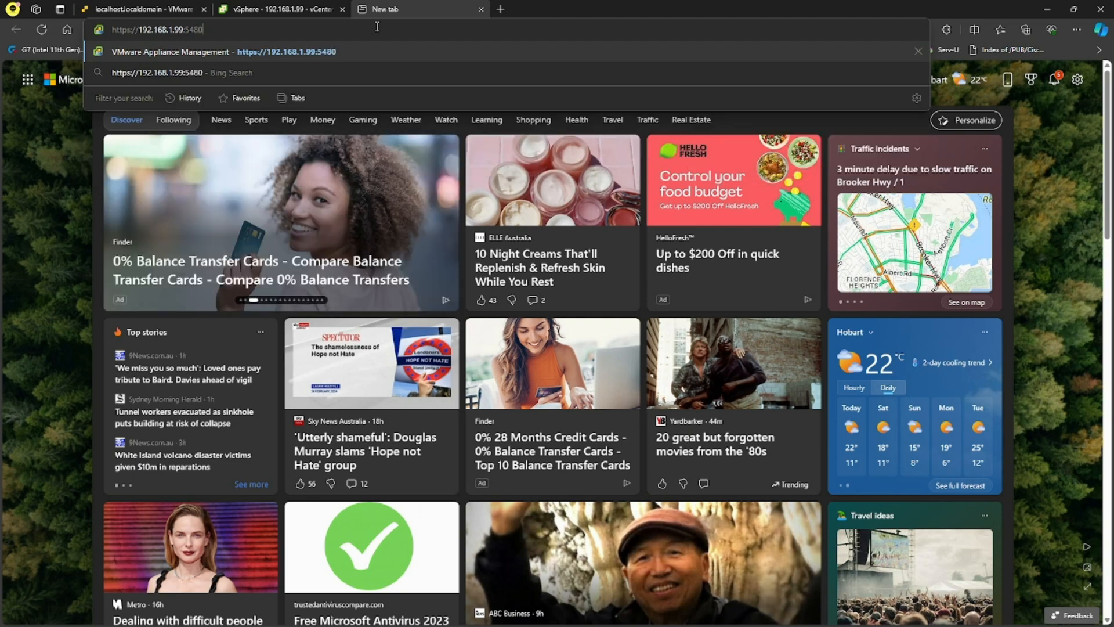
pyautogui.press('Return')
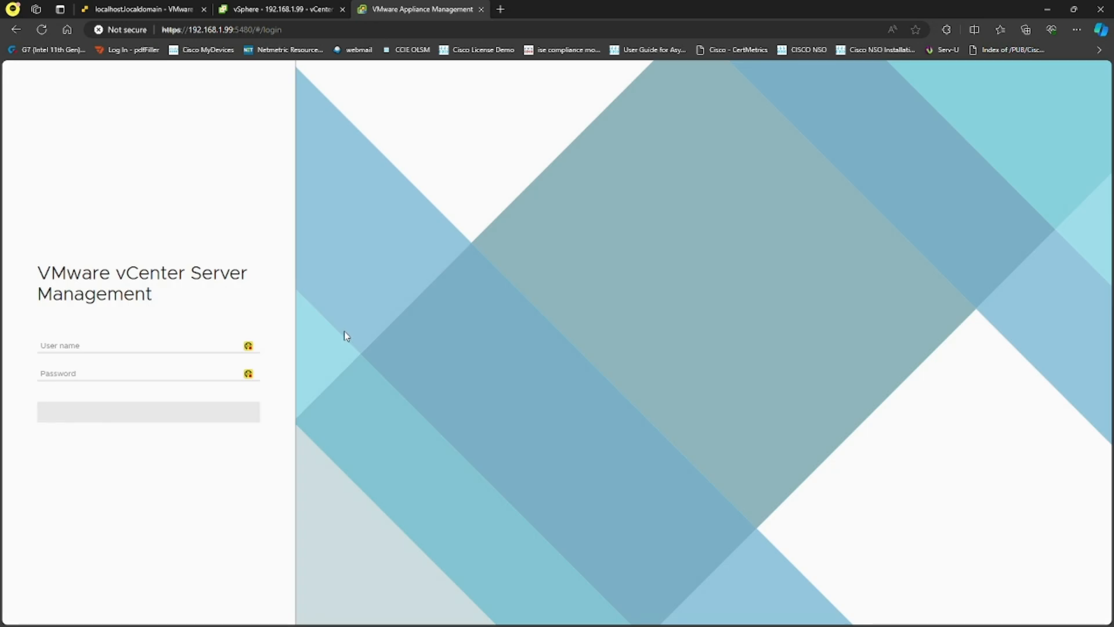
pyautogui.click(153, 346)
pyautogui.write('admin')
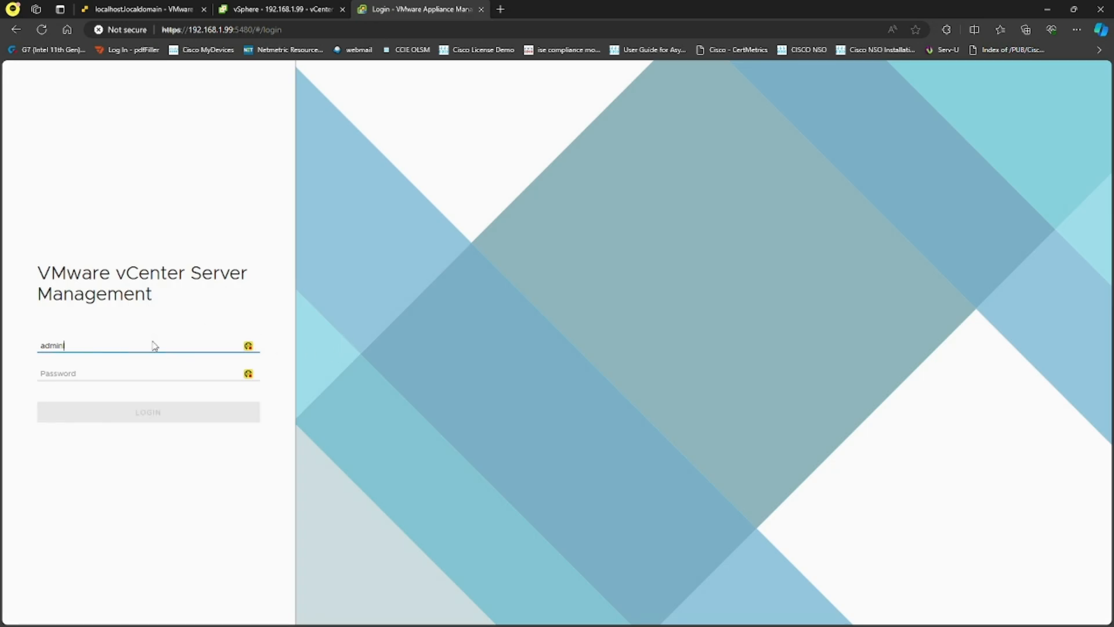
pyautogui.write('istrator@vsphere.local')
pyautogui.press('Tab')
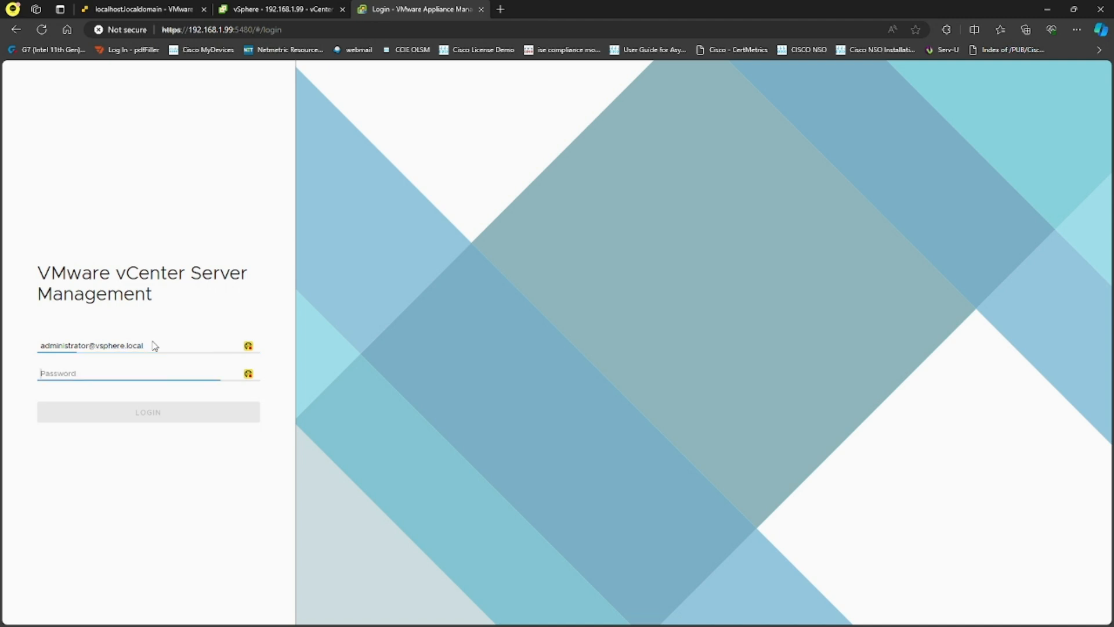
pyautogui.write('•••••••')
pyautogui.press('Return')
# - Inspect Networking, viewing NIC 1 (Reserved for VCHA) with DHCP address 192.168.1.45
pyautogui.click(67, 201)
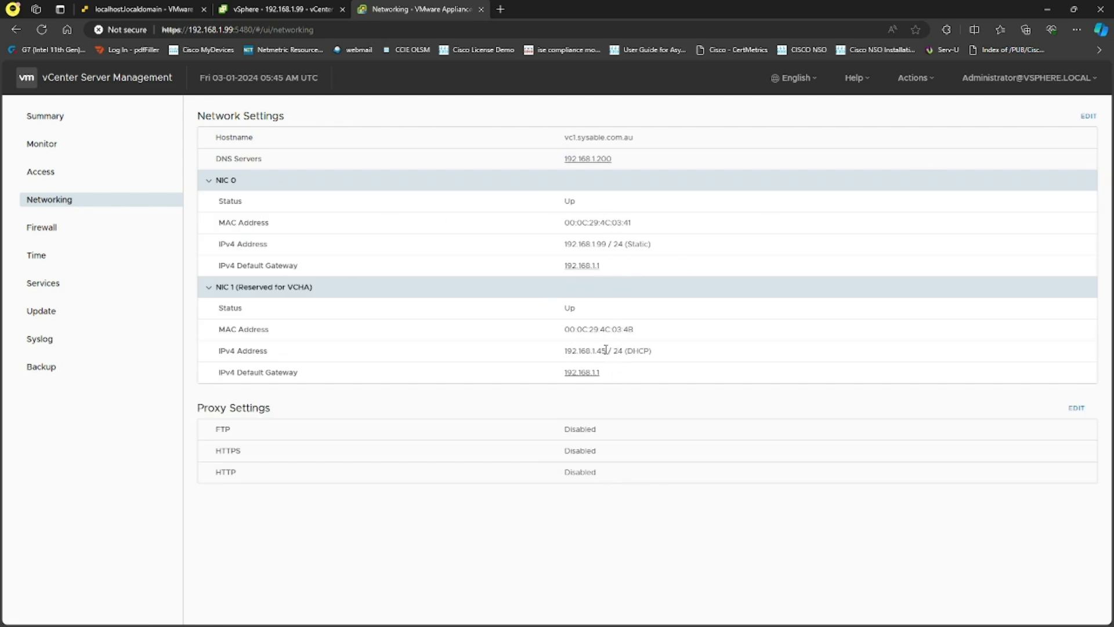
pyautogui.moveTo(606, 351); pyautogui.dragTo(565, 350)
pyautogui.click(702, 336)
pyautogui.click(1088, 116)
pyautogui.click(492, 282)
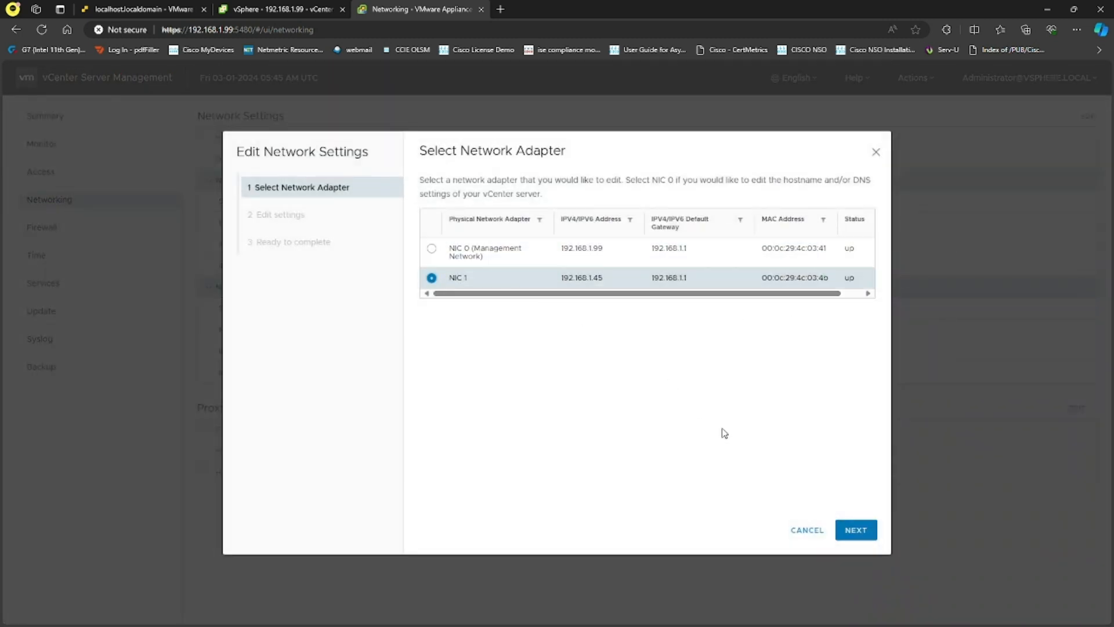
pyautogui.click(855, 530)
pyautogui.click(460, 258)
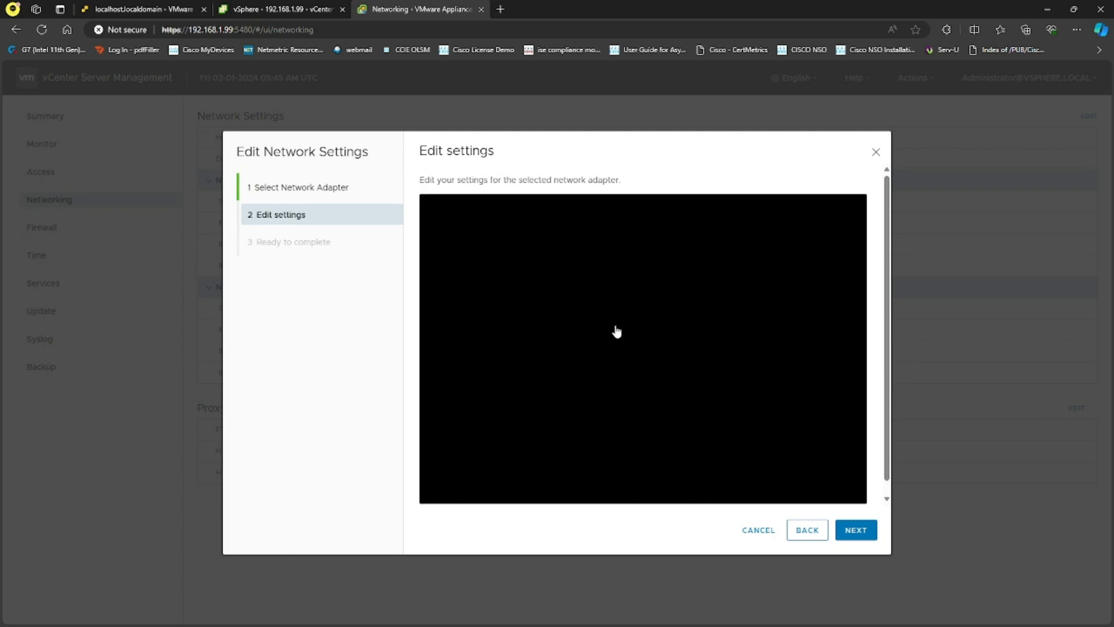
pyautogui.click(46, 34)
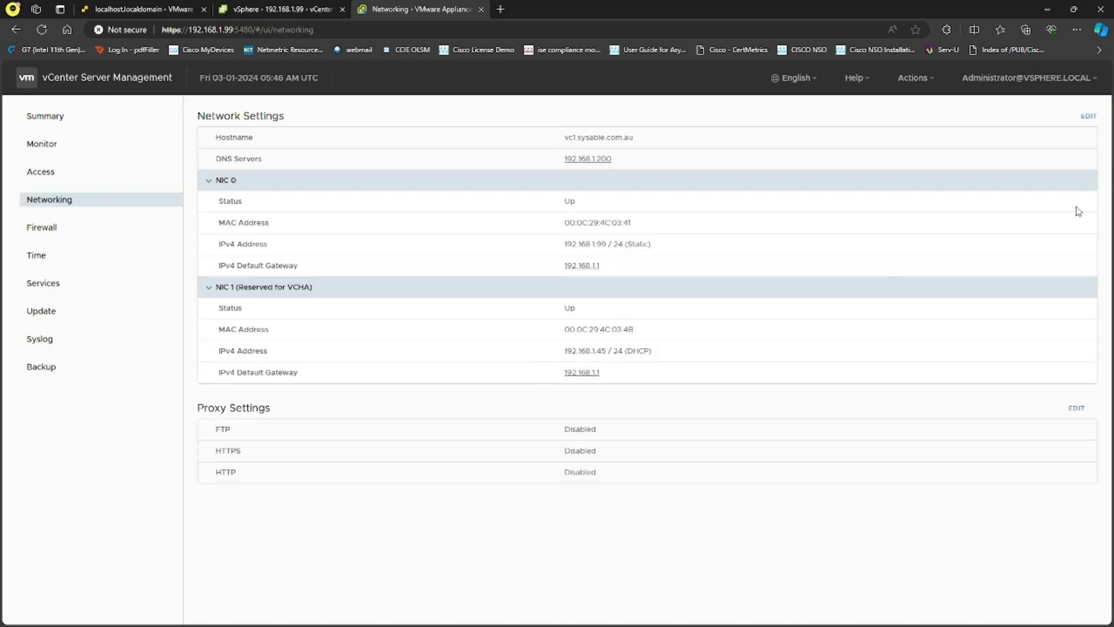
pyautogui.click(500, 9)
# - Search Google for 'how to change the NIC ip address of vcenter server via cli'
pyautogui.write('google.com.au')
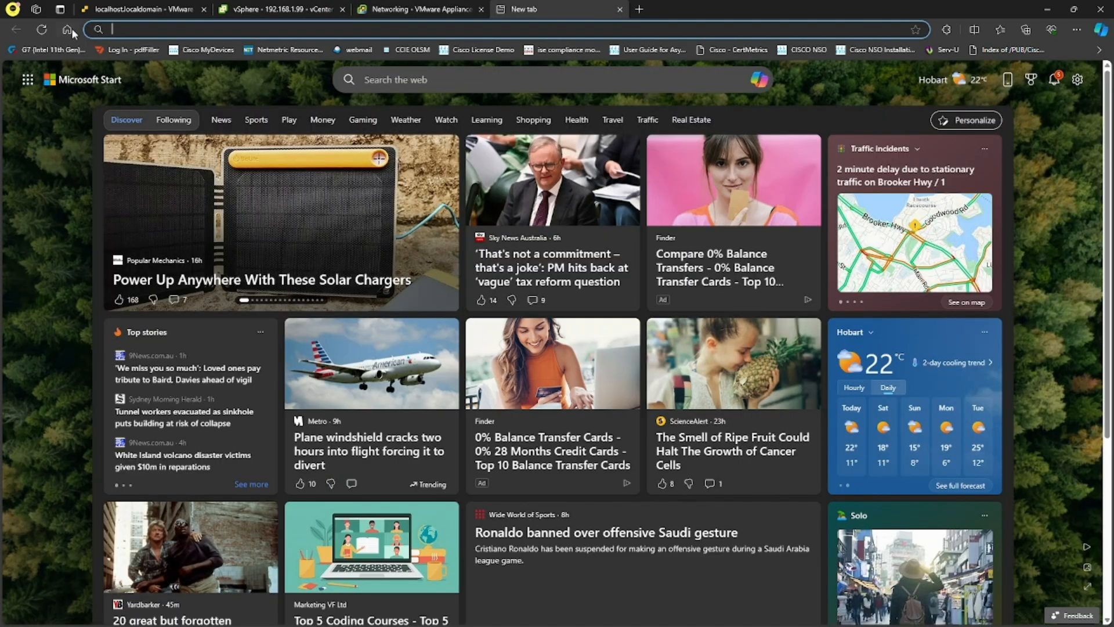
pyautogui.press('Return')
pyautogui.click(531, 295)
pyautogui.write('how')
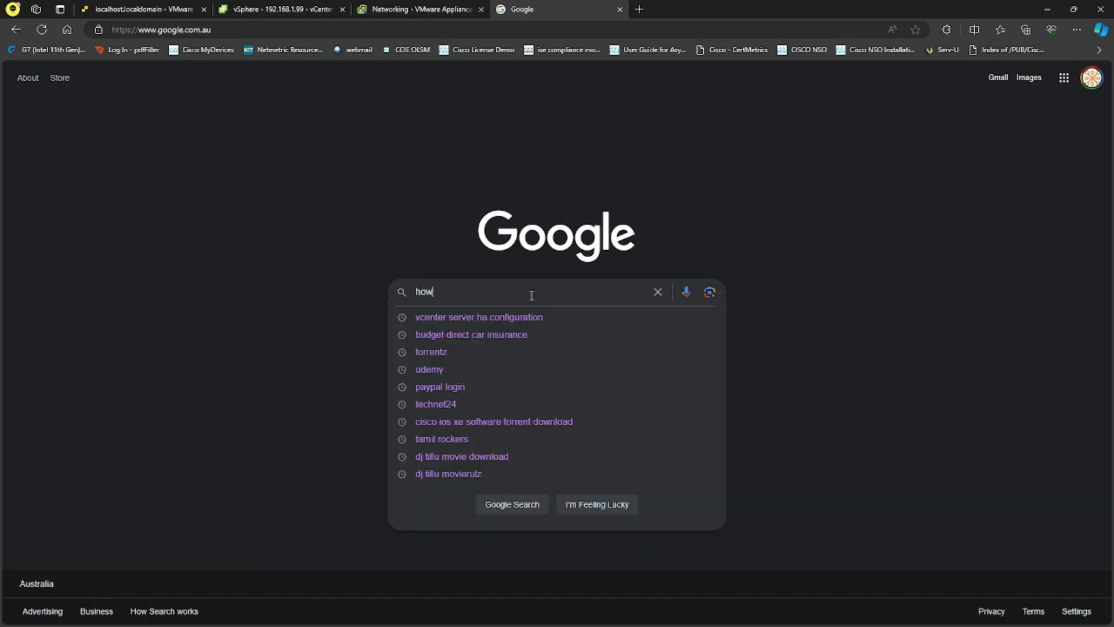
pyautogui.write(' to change the nic')
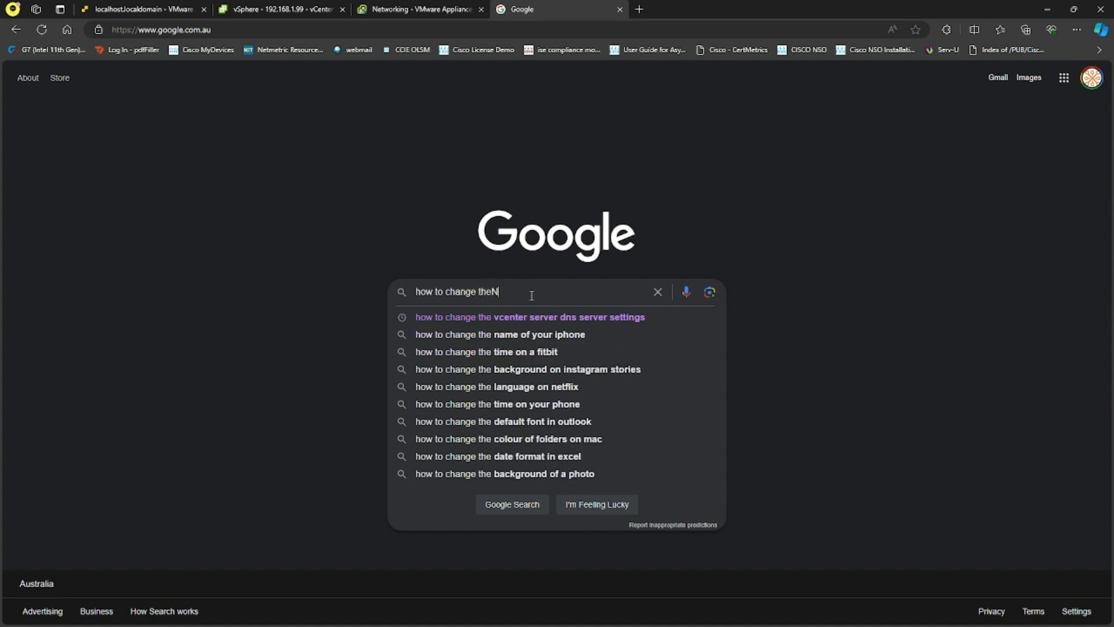
pyautogui.press('BackSpace')
pyautogui.press('BackSpace')
pyautogui.press('BackSpace')
pyautogui.press('BackSpace')
pyautogui.write('NIC ')
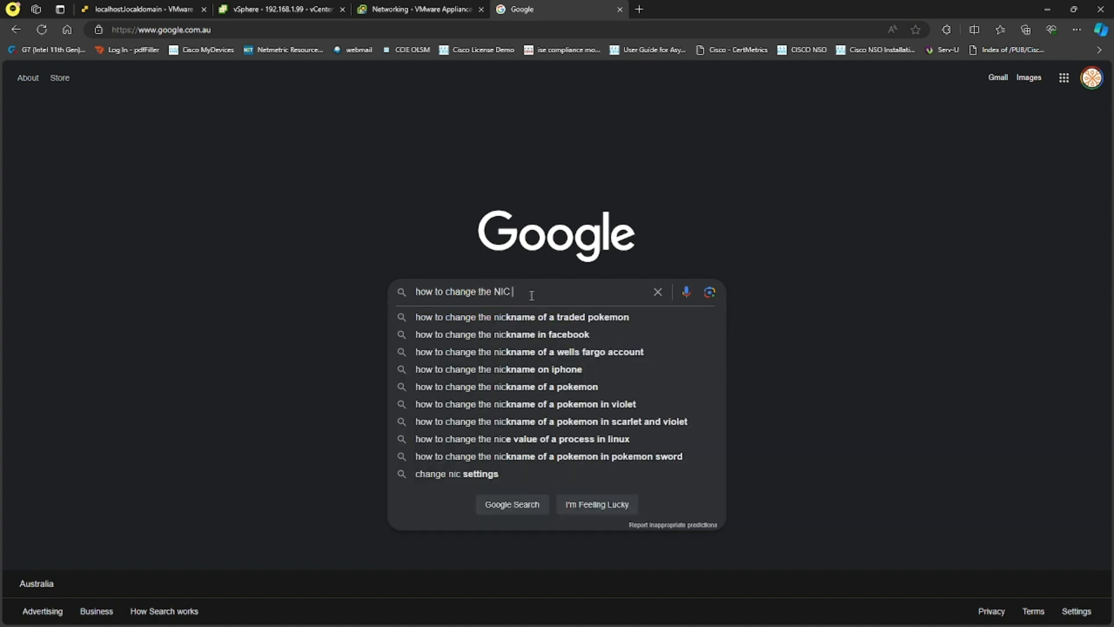
pyautogui.write('ip address ')
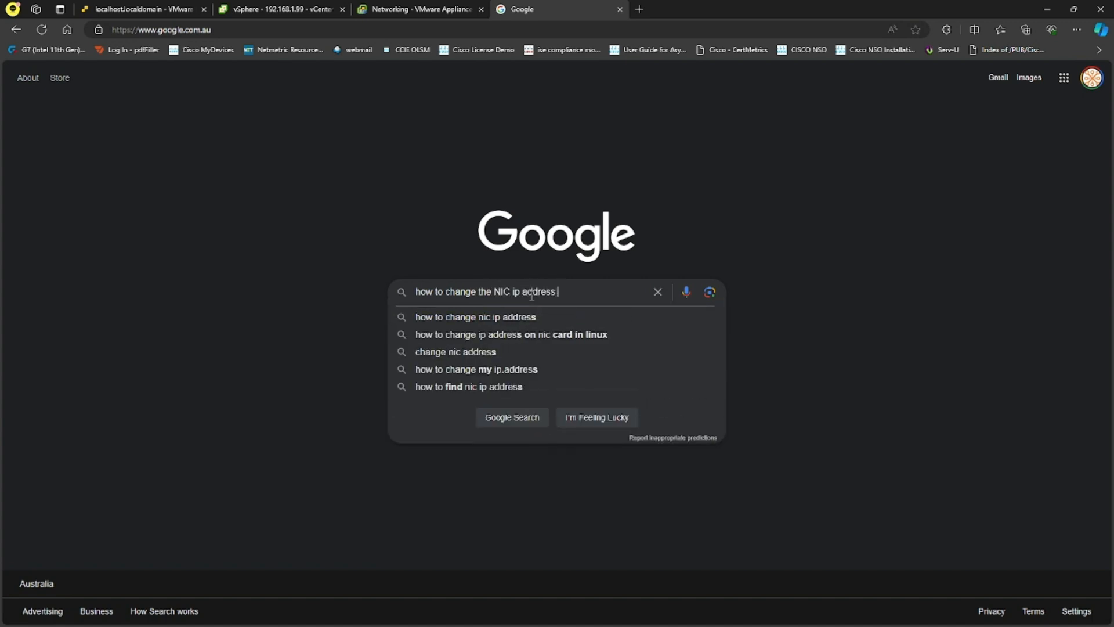
pyautogui.write('of vcenter server')
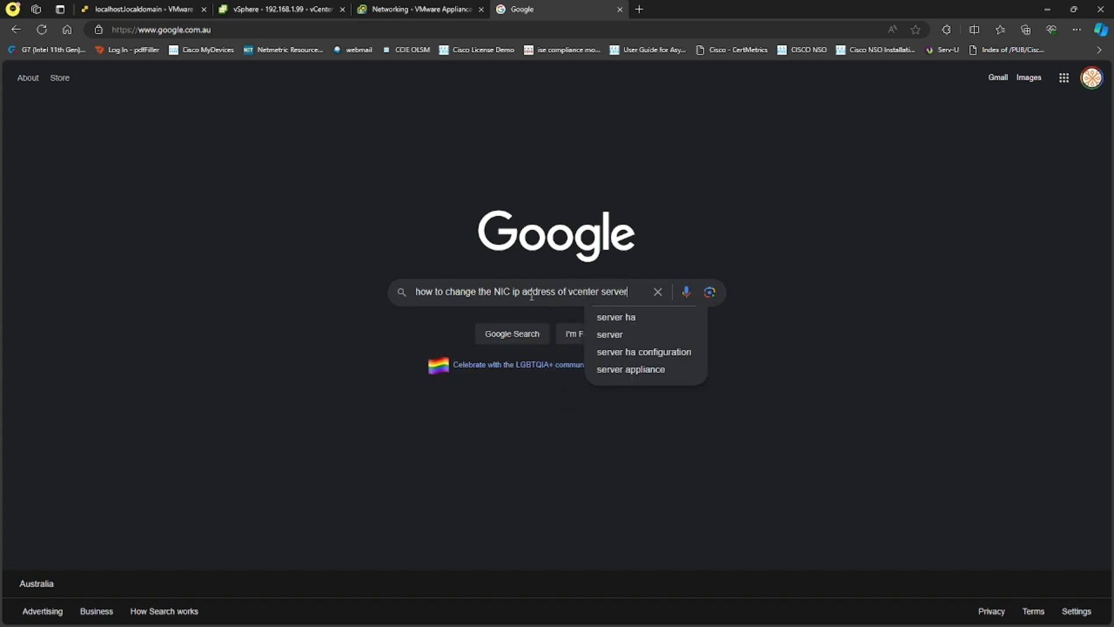
pyautogui.write(' via cli')
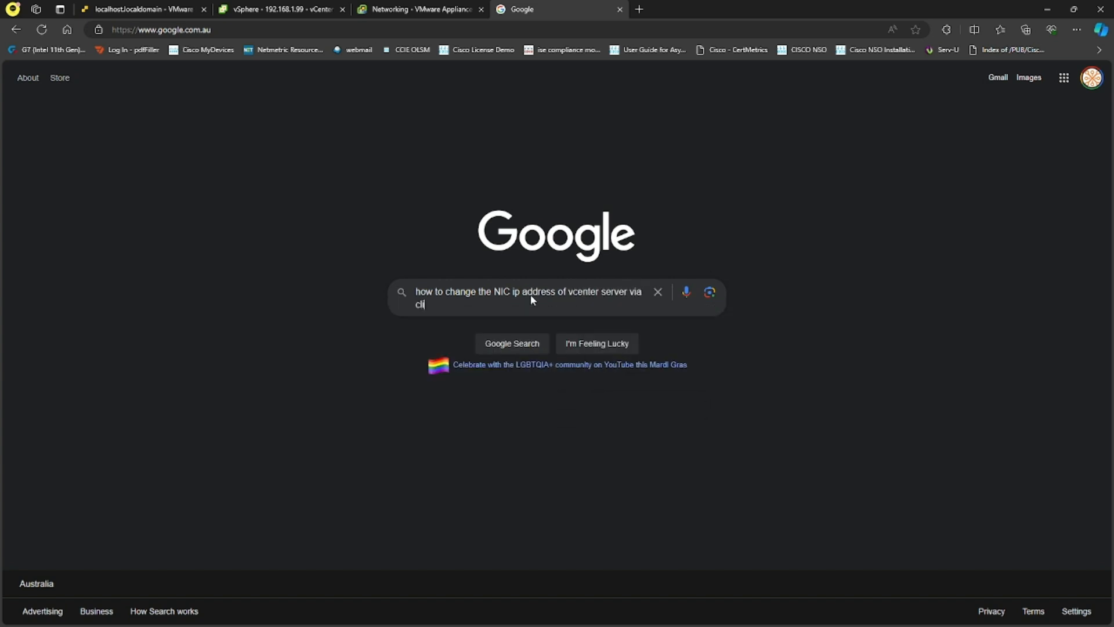
pyautogui.press('Return')
# - Open the Server Fault result citing vami_config_net in a new tab
pyautogui.moveTo(136, 189); pyautogui.dragTo(351, 185)
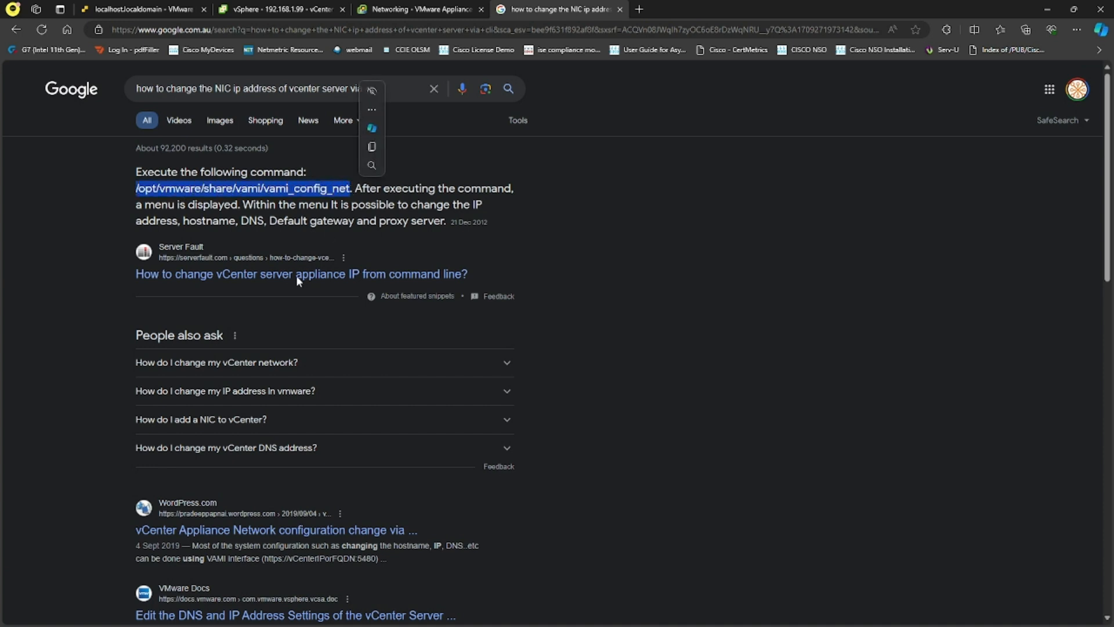
pyautogui.rightClick(261, 274)
pyautogui.click(328, 280)
pyautogui.click(664, 7)
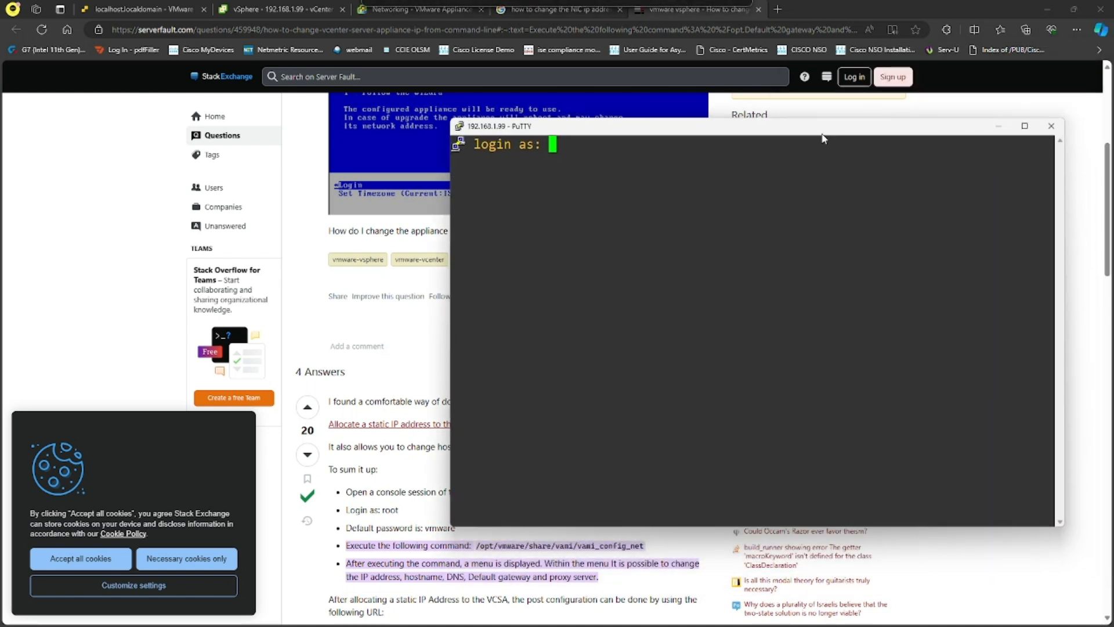
# - Log into the appliance in PuTTY as root and start a bash shell
pyautogui.write('root')
pyautogui.press('Return')
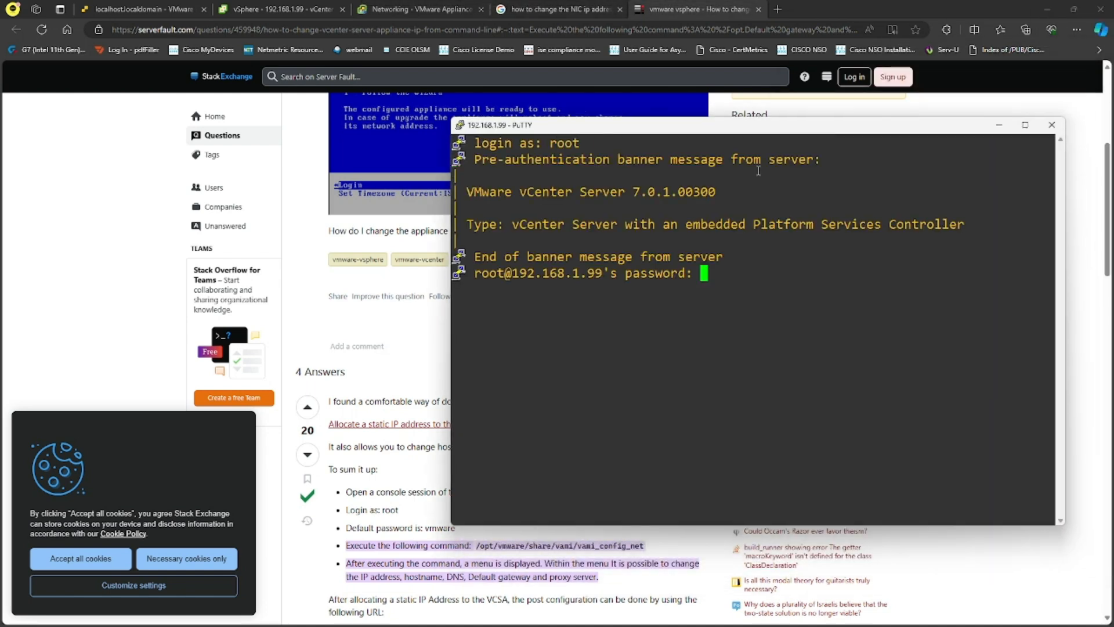
pyautogui.press('Return')
pyautogui.moveTo(881, 119); pyautogui.dragTo(882, 249)
pyautogui.write('shell')
pyautogui.press('Return')
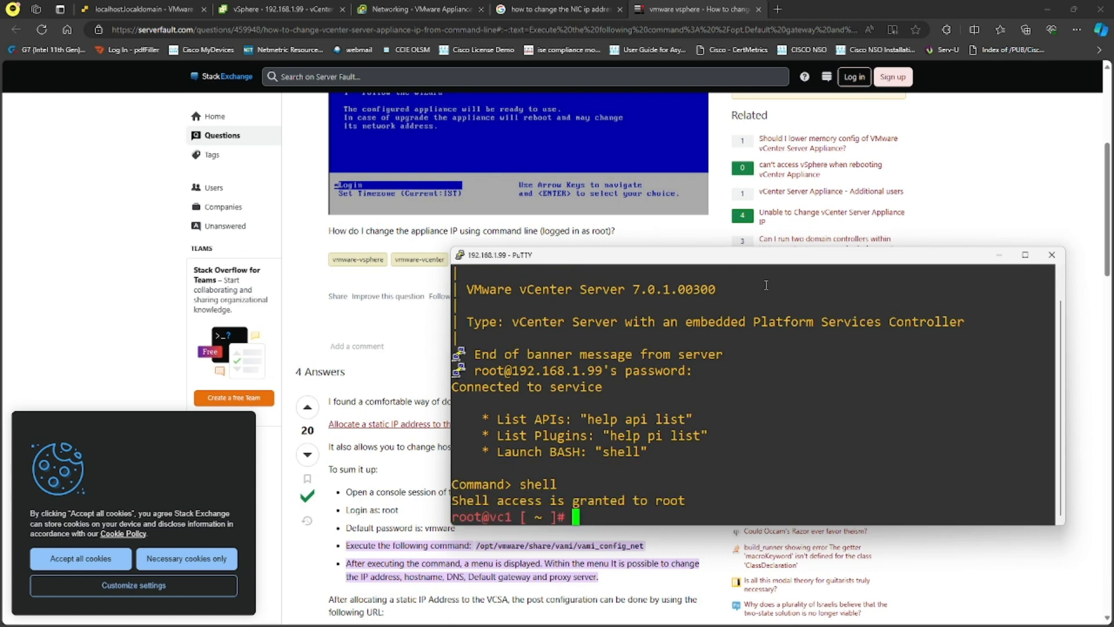
# - Copy /opt/vmware/share/vami/vami_config_net from the Server Fault answer and run it
pyautogui.moveTo(756, 247); pyautogui.dragTo(767, 174)
pyautogui.scroll(-3, 376, 398)
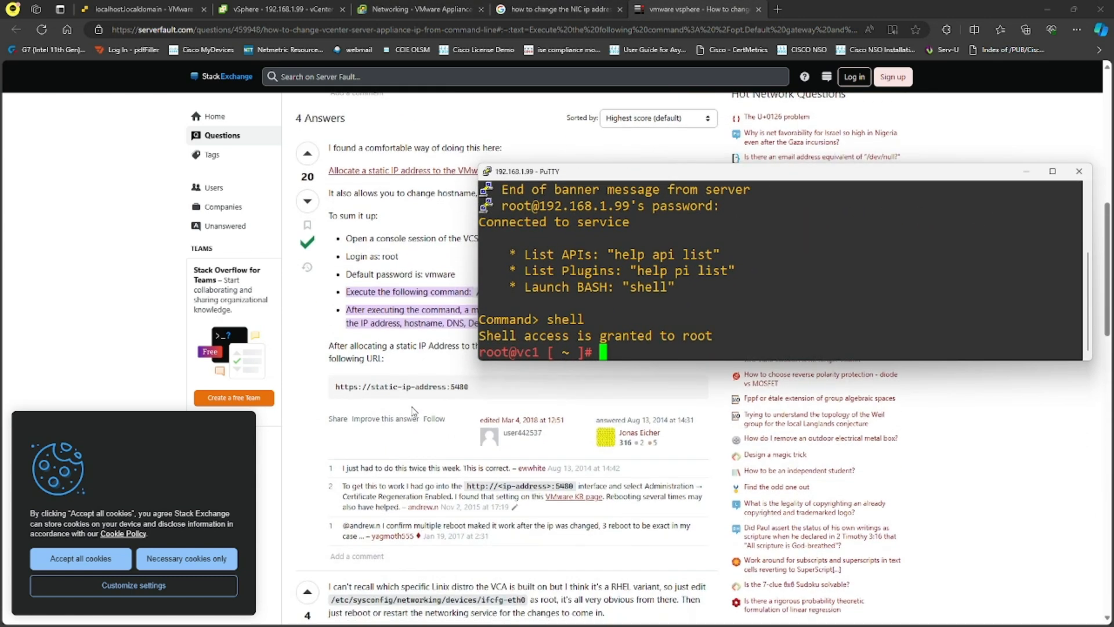
pyautogui.scroll(2, 376, 399)
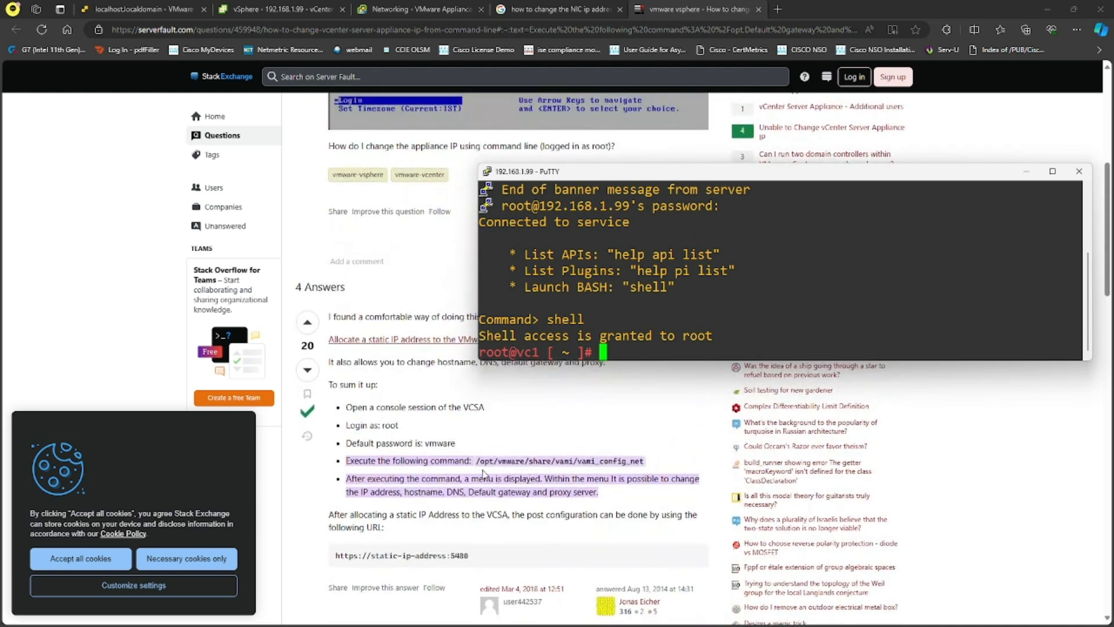
pyautogui.moveTo(476, 462); pyautogui.dragTo(644, 462)
pyautogui.hotkey('ctrl', 'c')
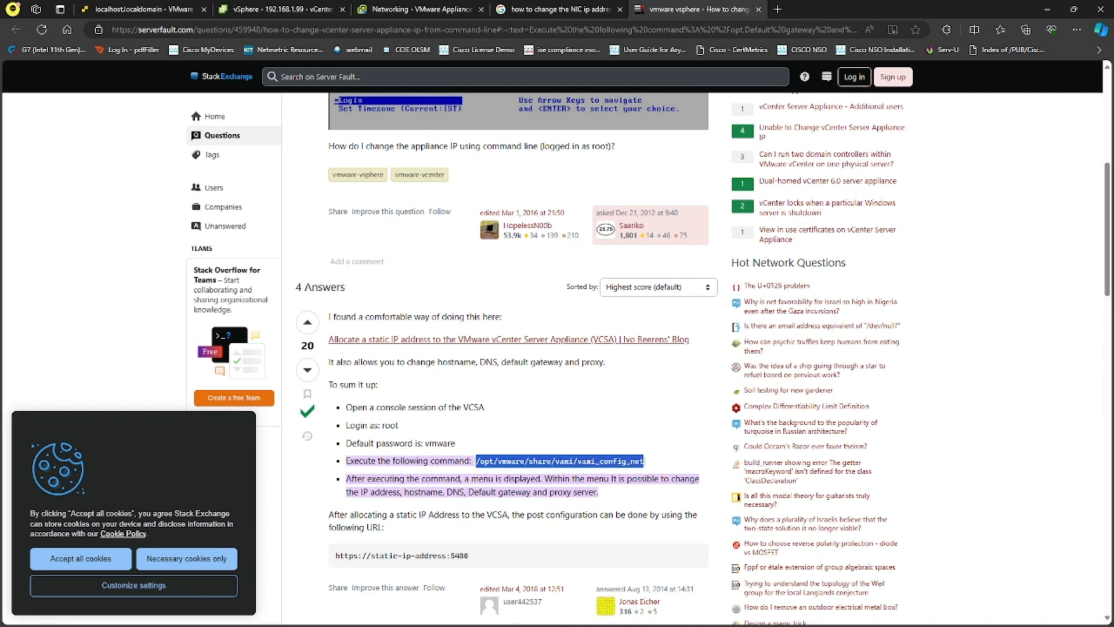
pyautogui.hotkey('alt', 'Tab')
pyautogui.rightClick(911, 288)
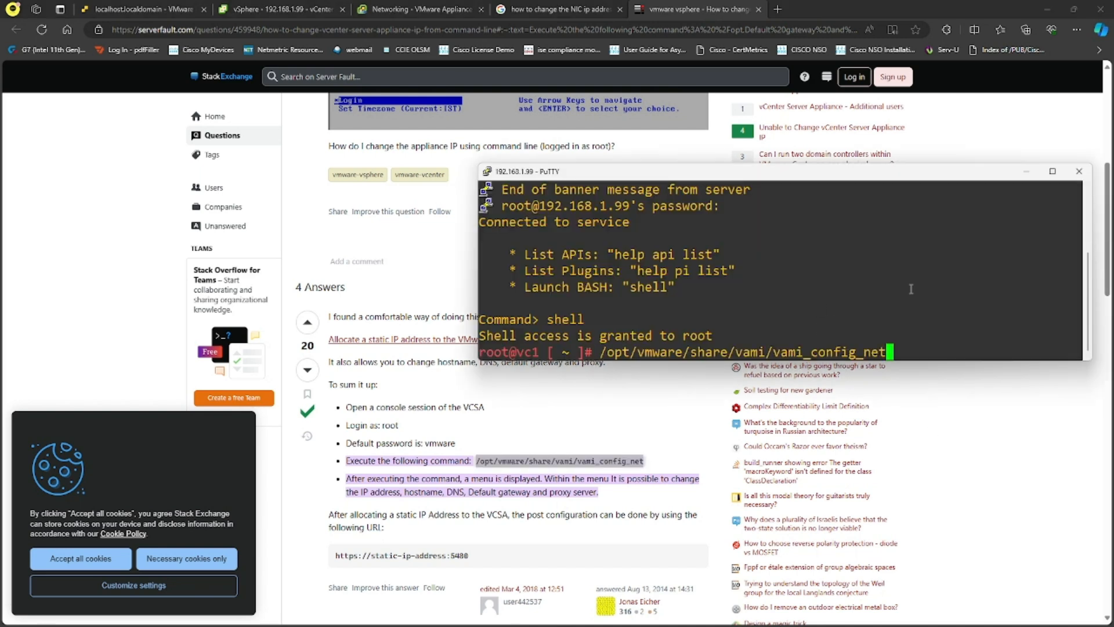
pyautogui.press('Return')
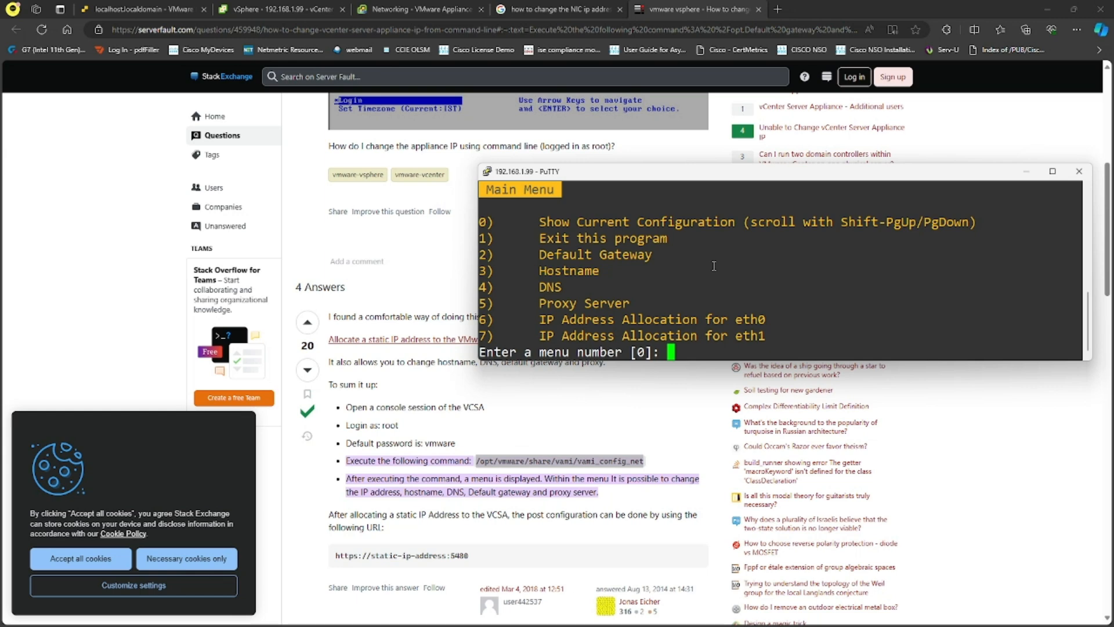
# - Choose option 7 for eth1, skip IPv6, pick static IPv4, and try 10.1.1.99/24
pyautogui.scroll(-3, 510, 432)
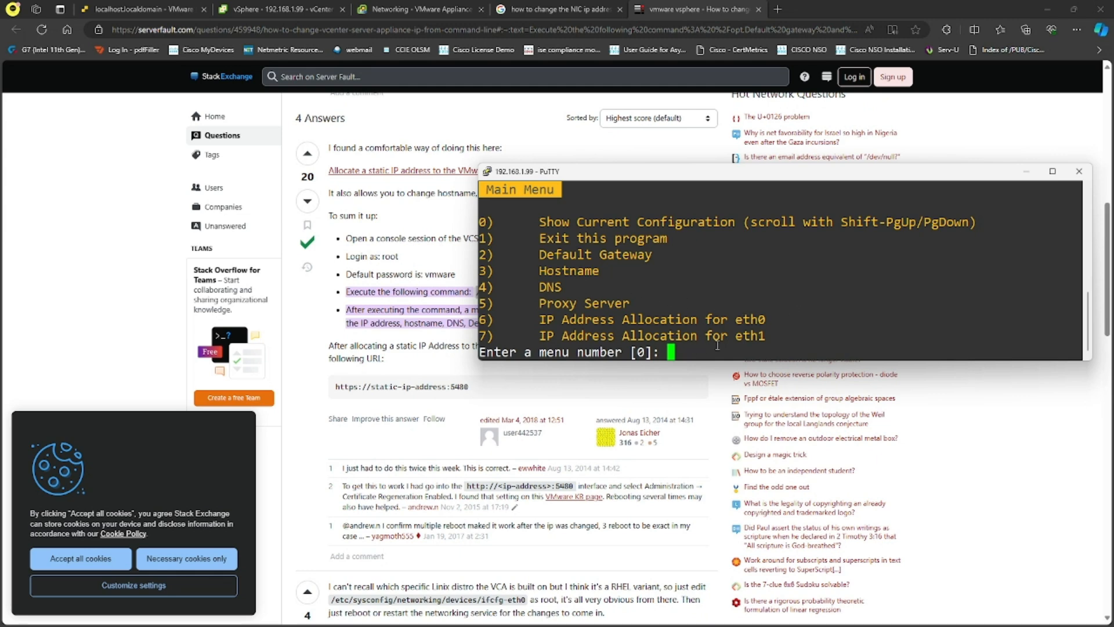
pyautogui.write('7')
pyautogui.press('Return')
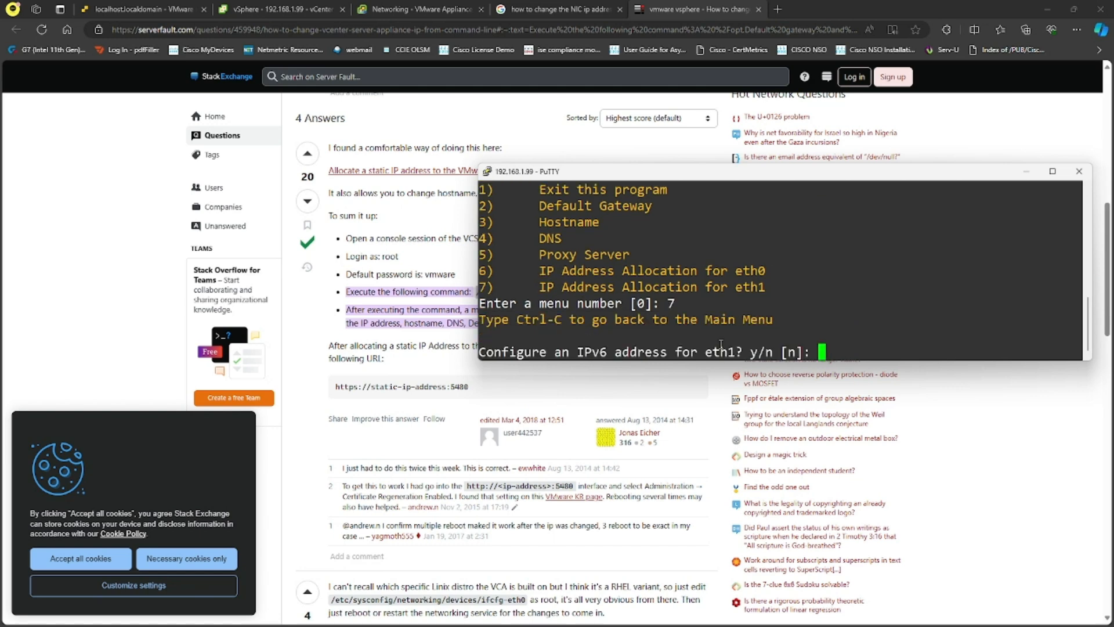
pyautogui.press('Return')
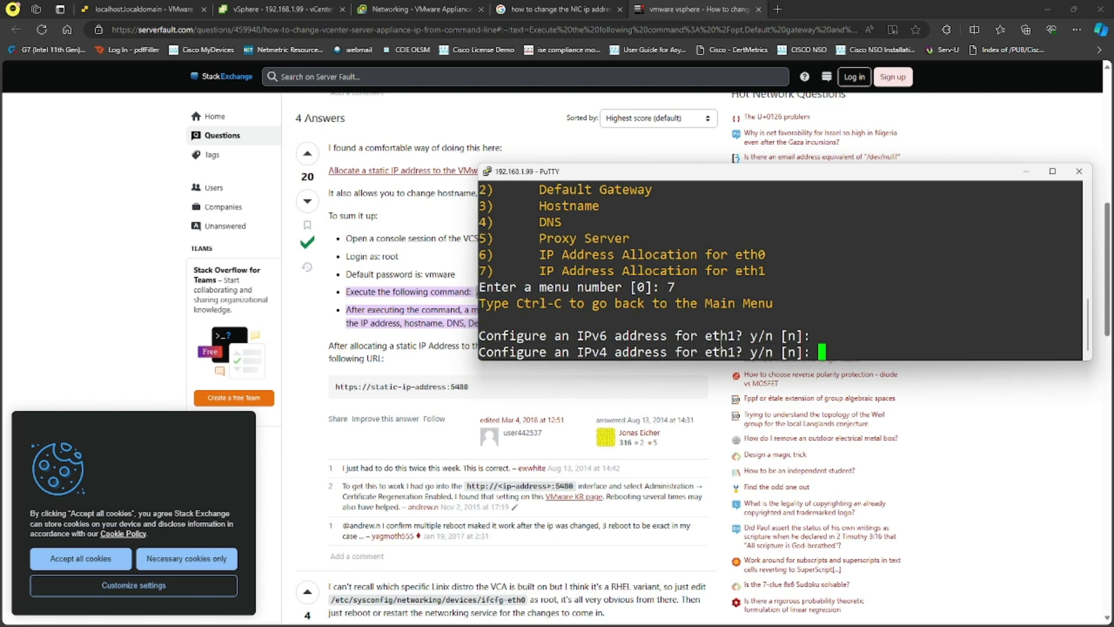
pyautogui.write('y')
pyautogui.press('Return')
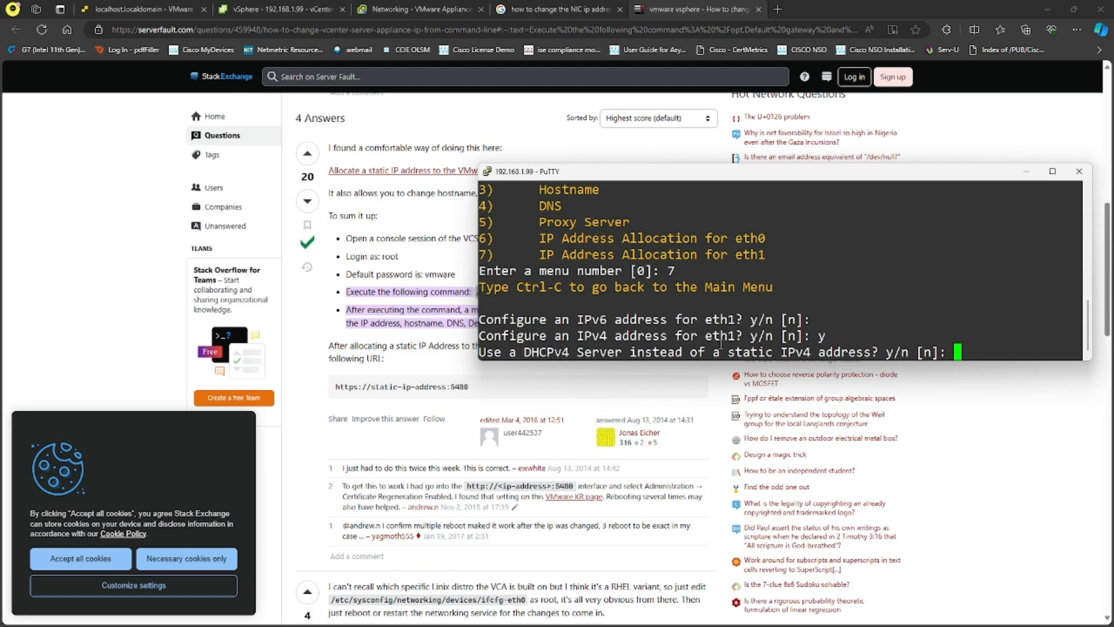
pyautogui.press('Return')
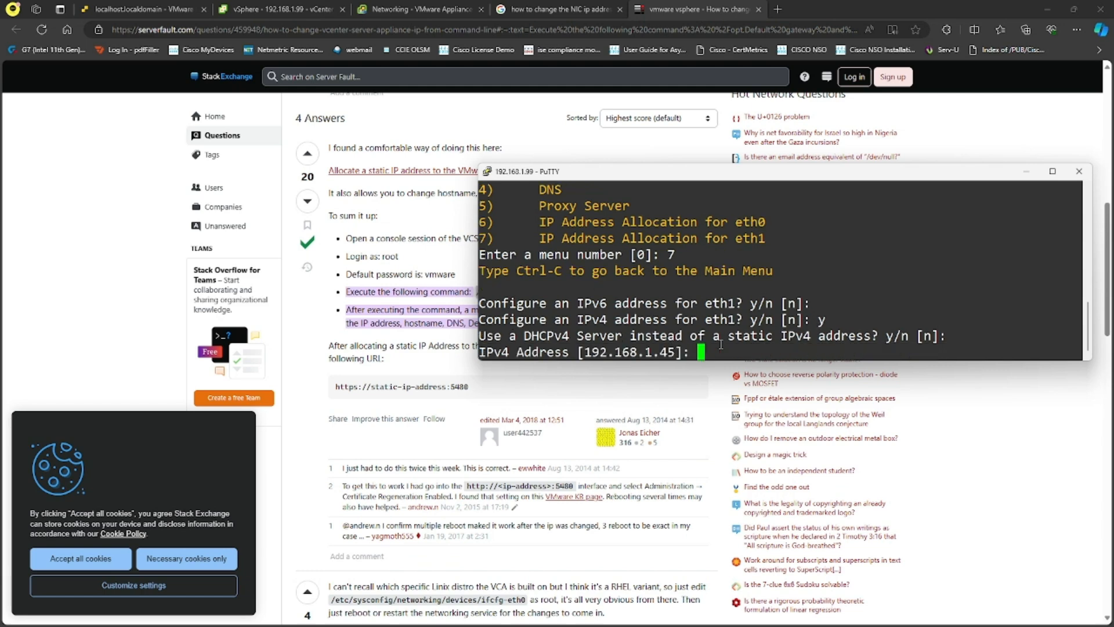
pyautogui.write('10.1.1.99/24')
pyautogui.press('Return')
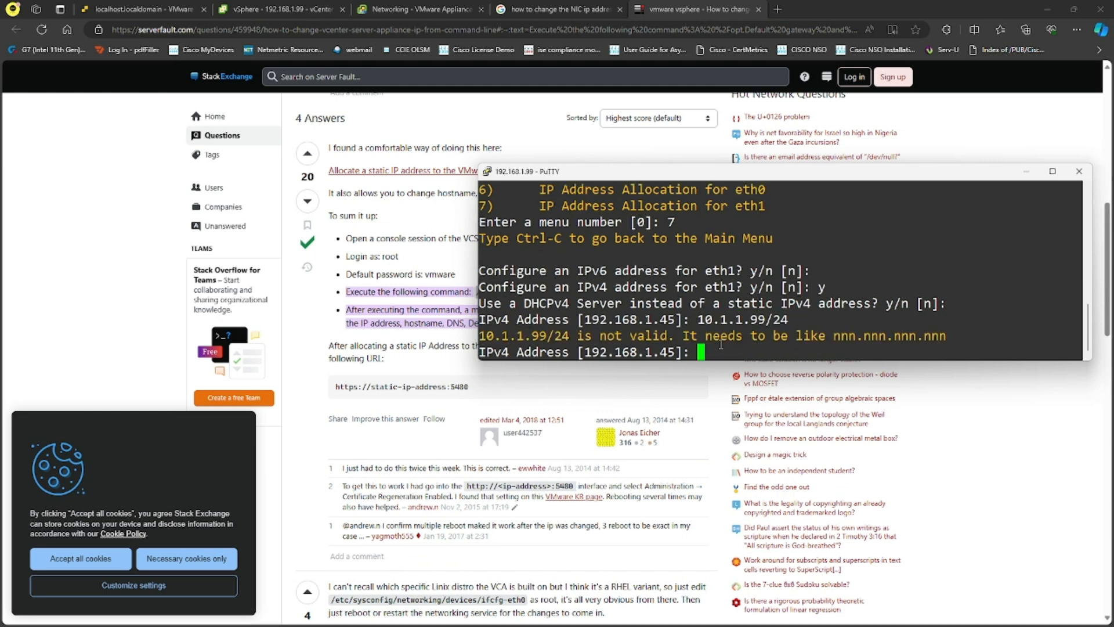
# - Re-enter 10.1.1.99 with default netmask 255.255.255.0, confirm, and return to the main menu
pyautogui.press('Escape')
pyautogui.press('BackSpace')
pyautogui.press('BackSpace')
pyautogui.write('10.1.1.99')
pyautogui.press('Return')
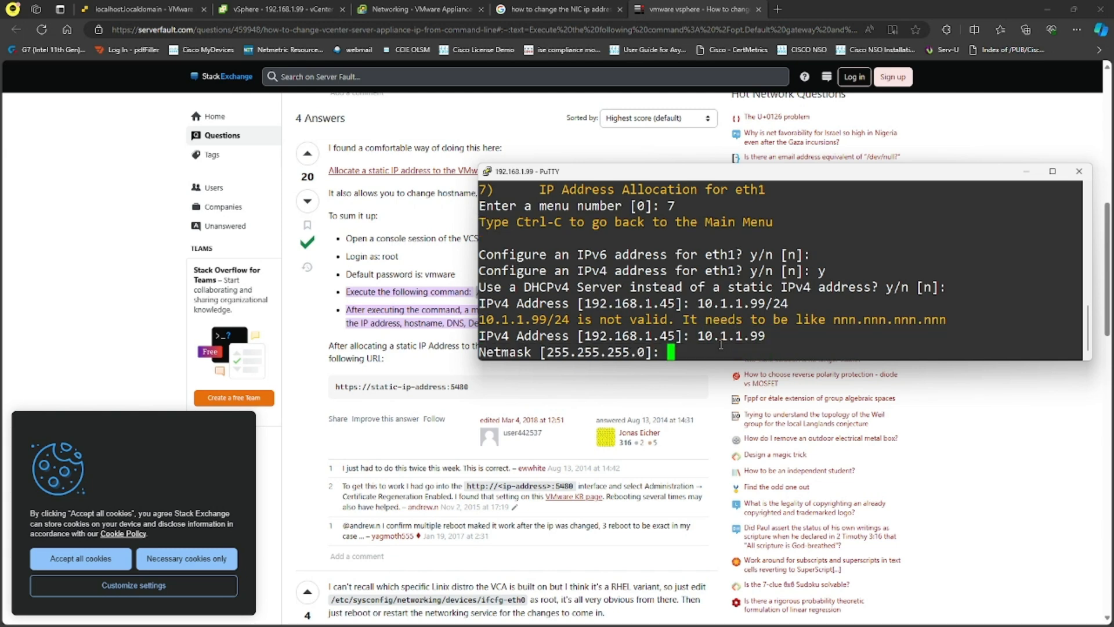
pyautogui.press('Return')
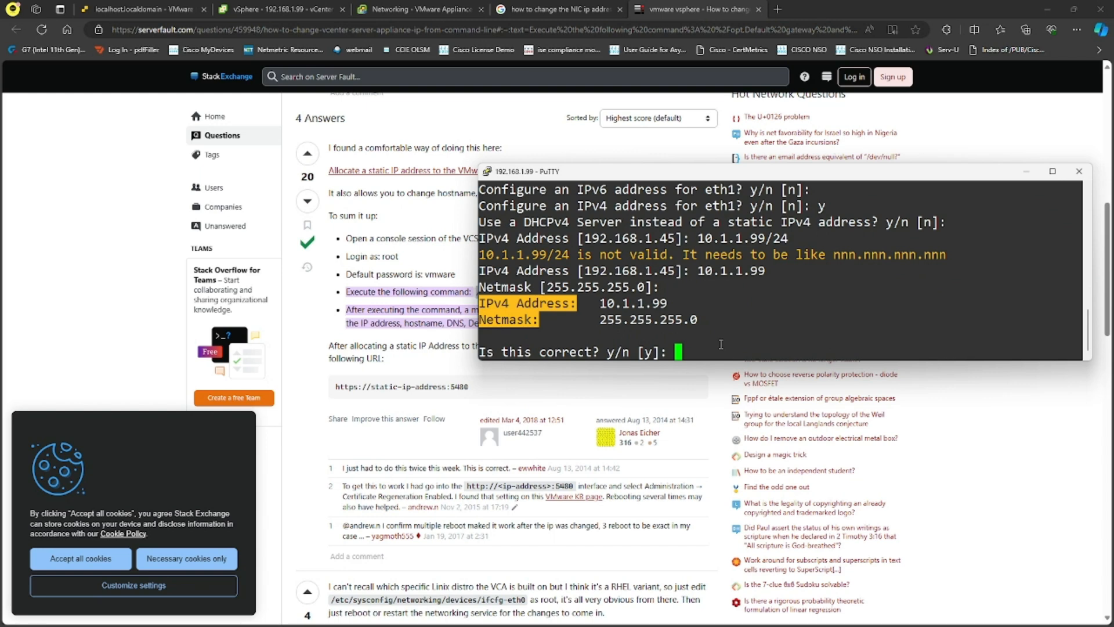
pyautogui.press('Return')
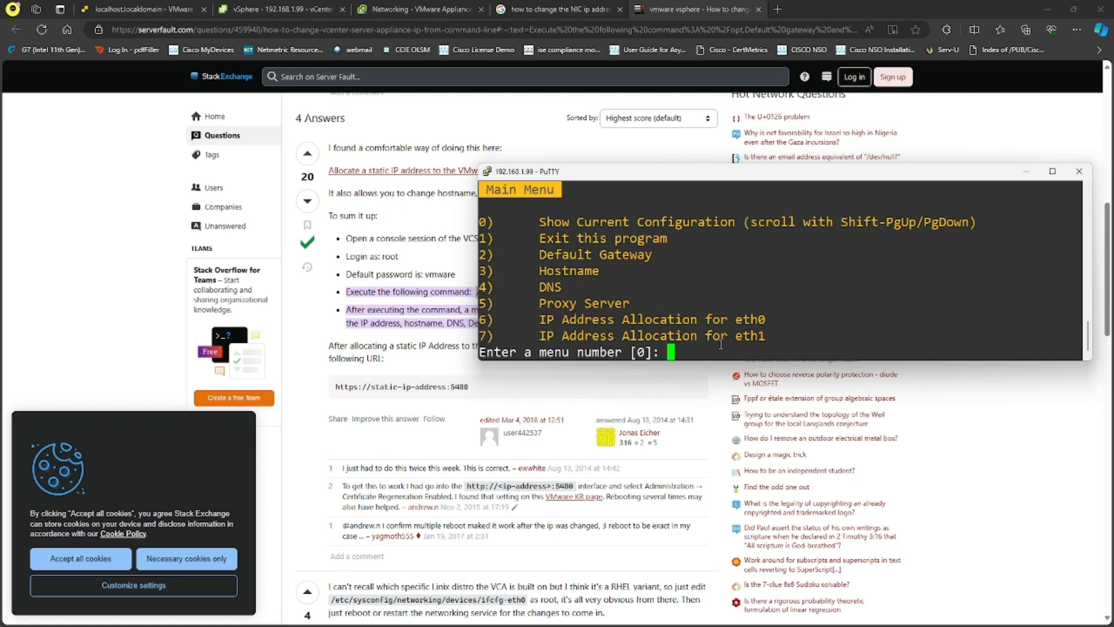
pyautogui.press('Return')
pyautogui.click(1051, 171)
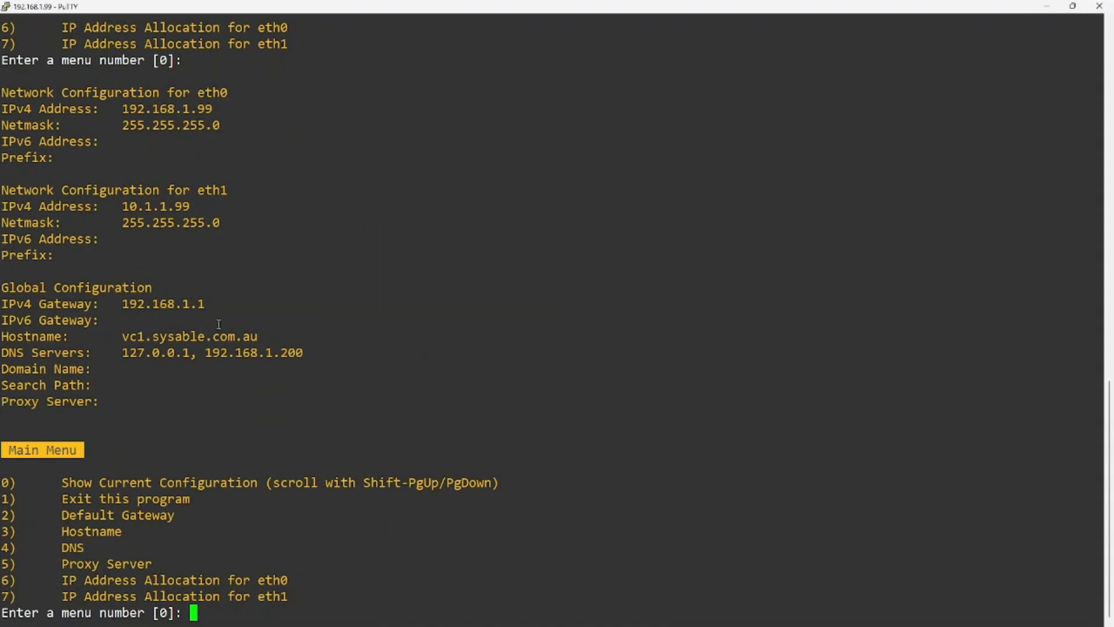
pyautogui.moveTo(117, 208); pyautogui.dragTo(244, 207)
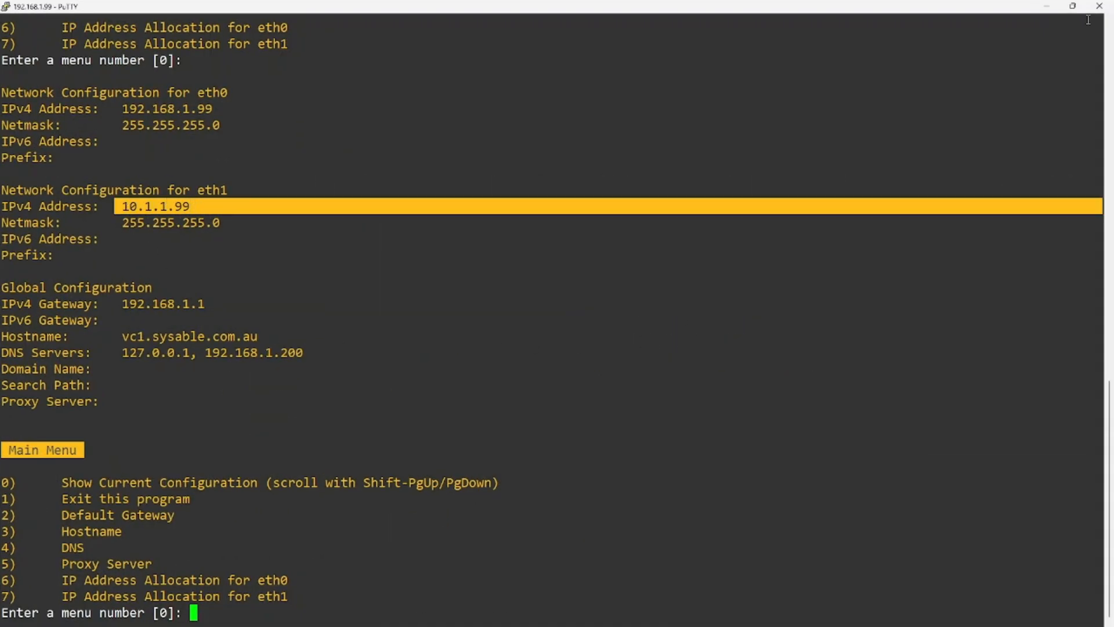
pyautogui.click(1073, 5)
pyautogui.write('e')
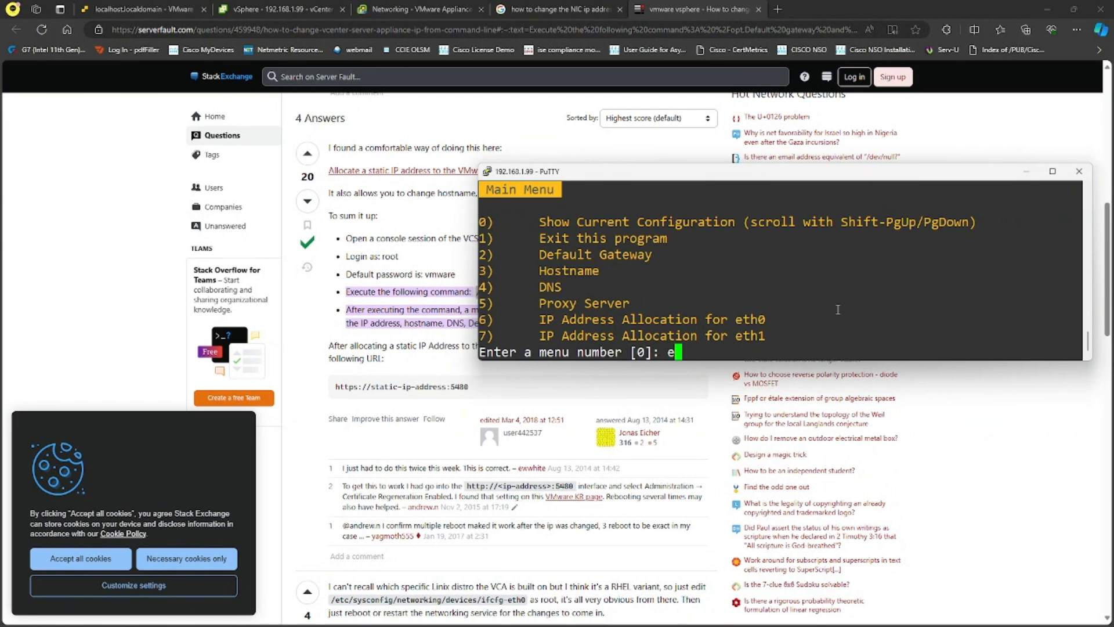
pyautogui.press('BackSpace')
pyautogui.write('exit')
pyautogui.press('Return')
pyautogui.hotkey('ctrl', 'c')
pyautogui.press('Return')
pyautogui.write('1')
pyautogui.press('Return')
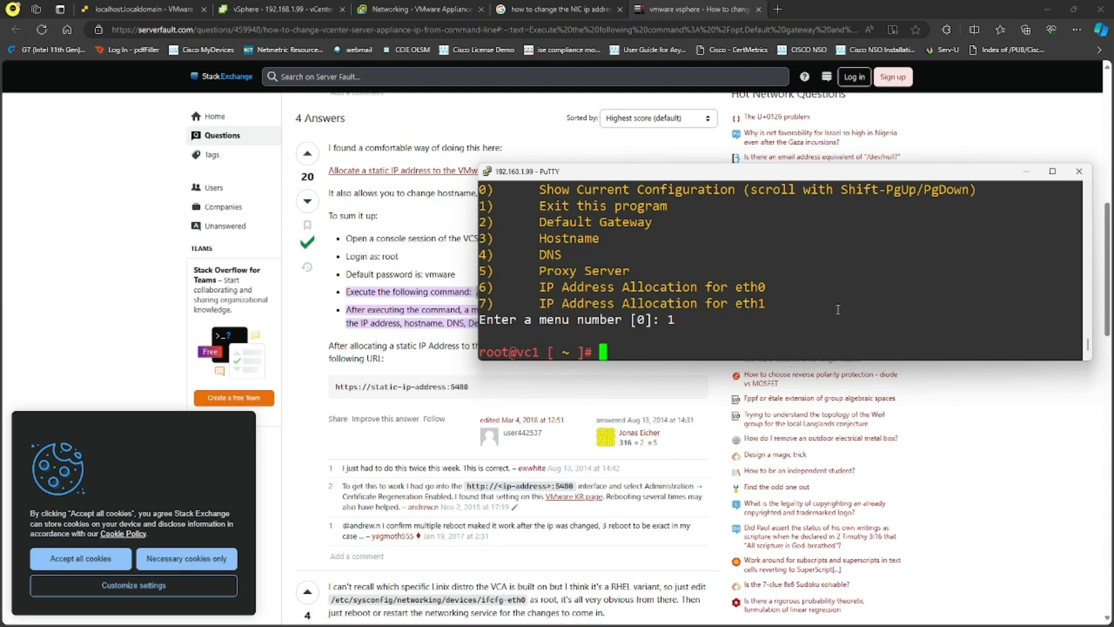
pyautogui.write('exit')
pyautogui.press('Return')
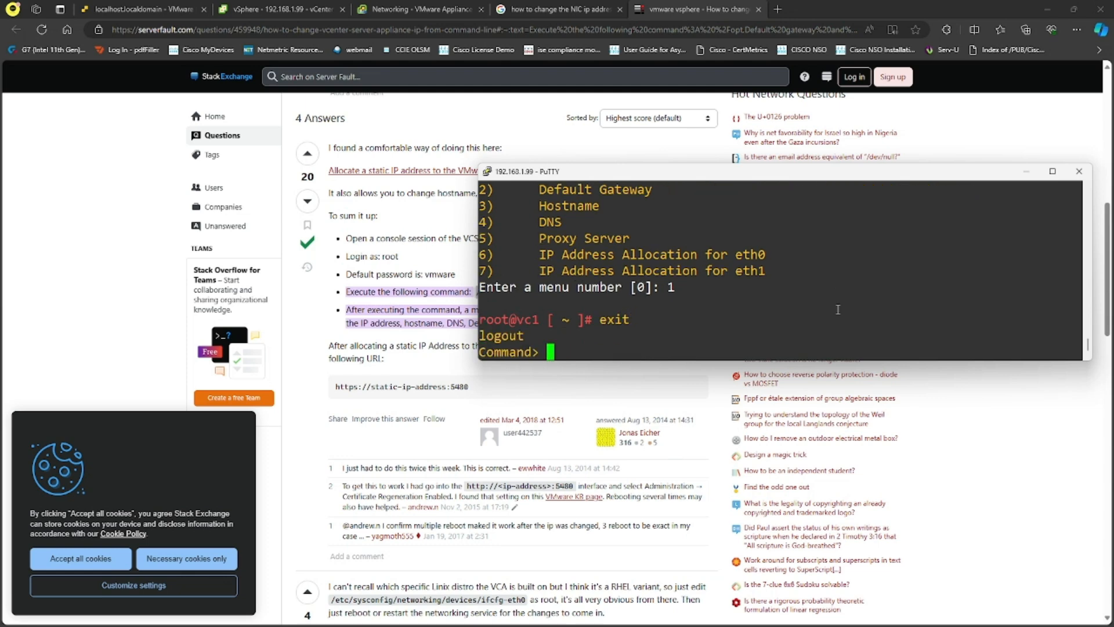
pyautogui.write('exit')
pyautogui.press('Return')
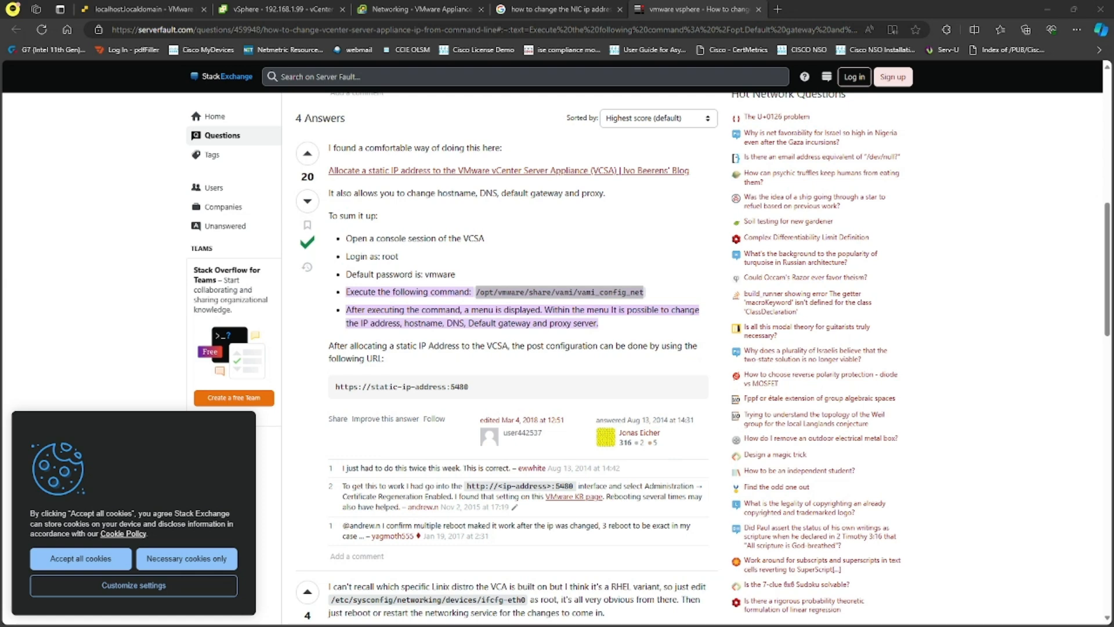
# - Log into VC-2's appliance in PuTTY as root and open a bash shell
pyautogui.moveTo(1113, 107); pyautogui.dragTo(877, 228)
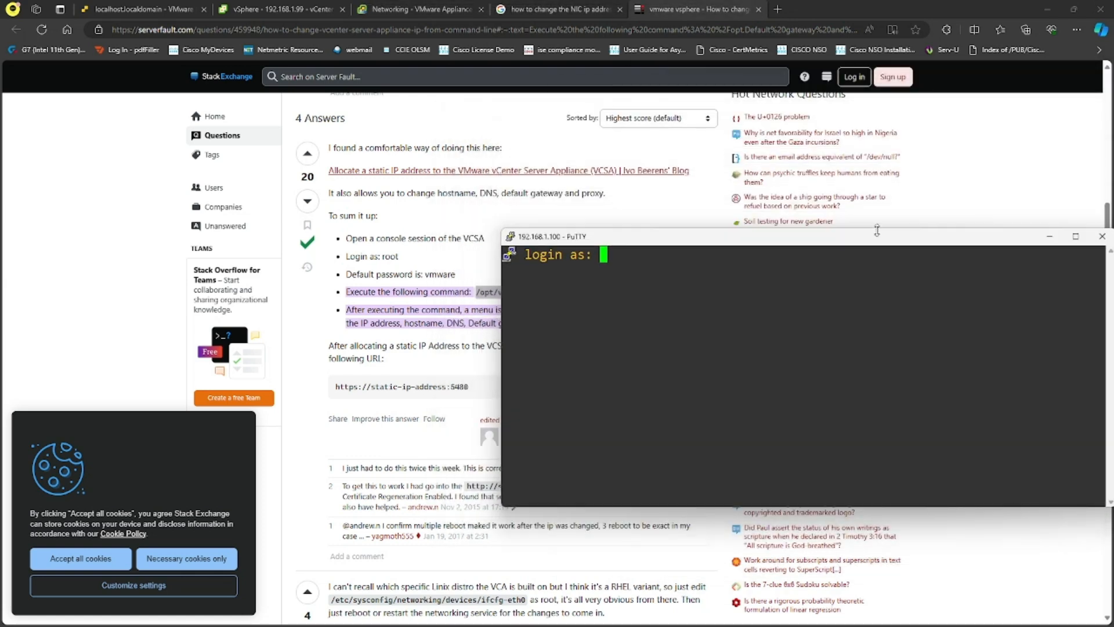
pyautogui.write('root')
pyautogui.press('Return')
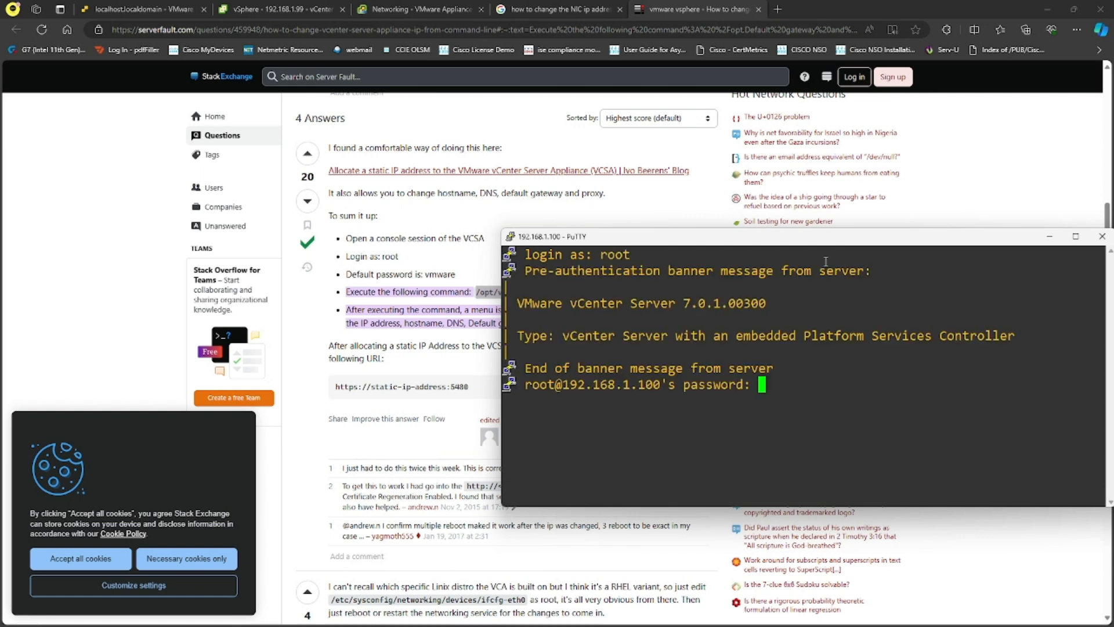
pyautogui.press('Return')
pyautogui.write('shell')
pyautogui.press('Return')
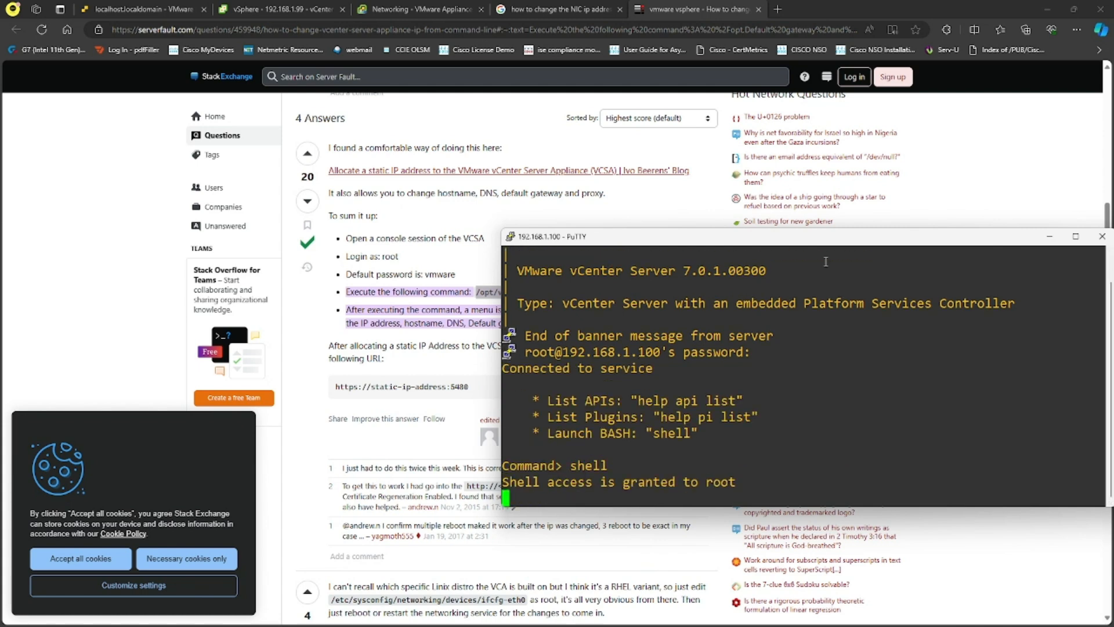
# - Copy and run the vami_config_net command from the Server Fault answer
pyautogui.click(432, 347)
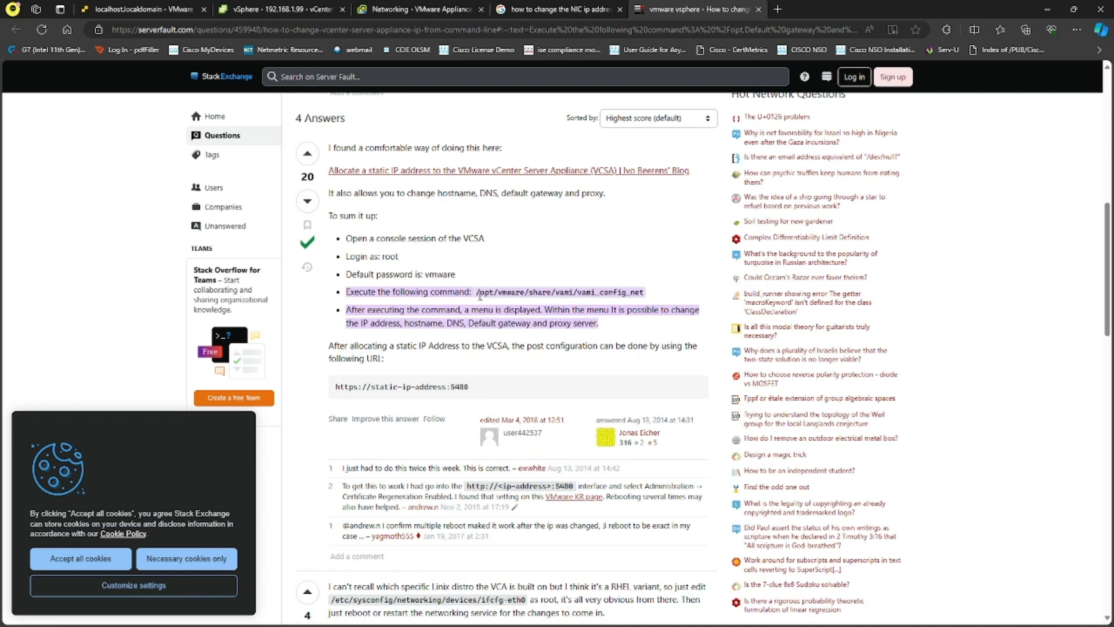
pyautogui.moveTo(477, 291); pyautogui.dragTo(645, 292)
pyautogui.hotkey('ctrl', 'c')
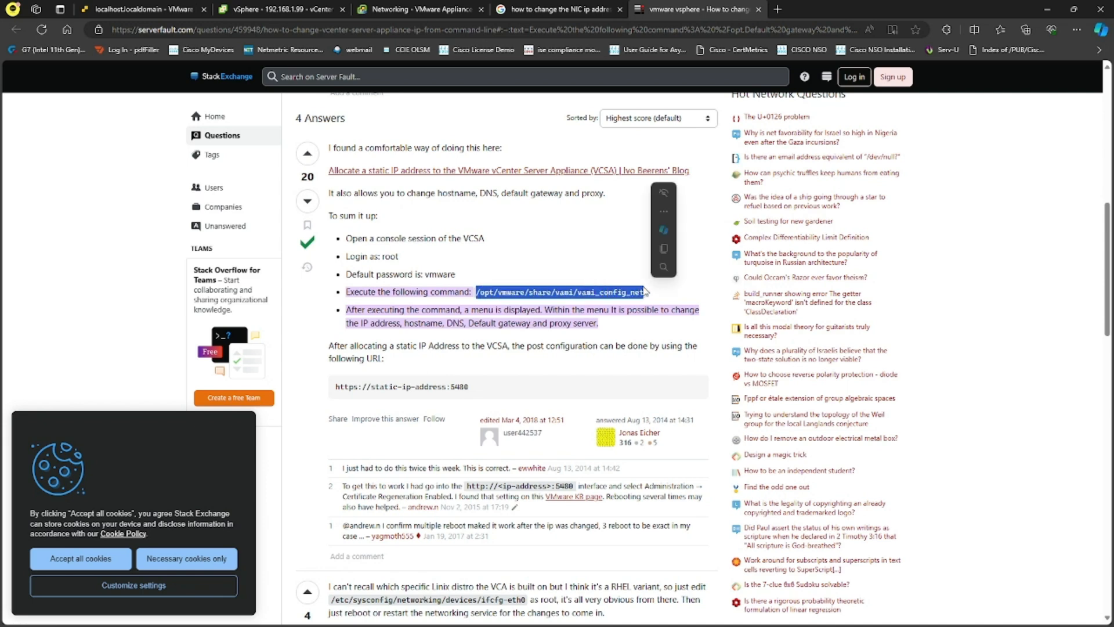
pyautogui.hotkey('alt', 'Tab')
pyautogui.rightClick(848, 428)
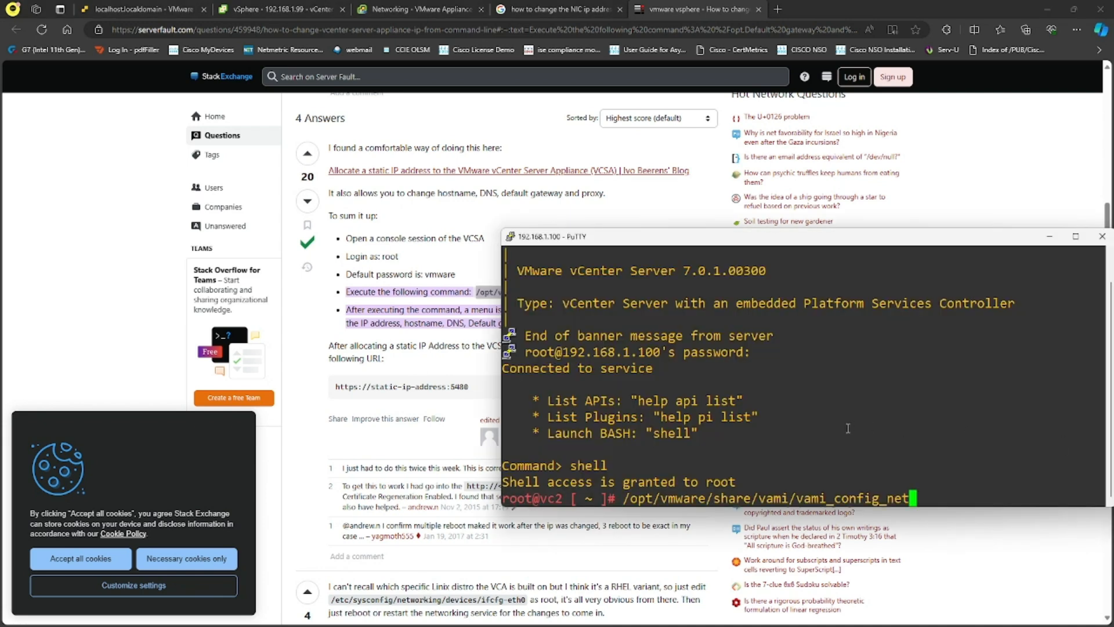
pyautogui.press('Return')
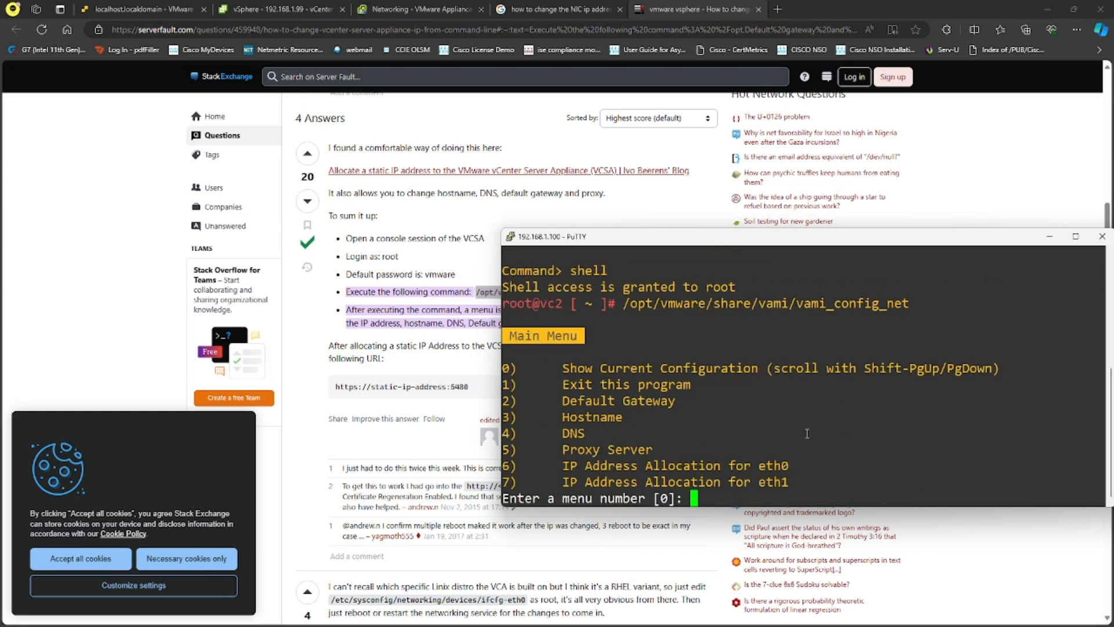
# - Via option 7, give eth1 static IPv4 10.1.1.100 with netmask 255.255.255.0 and confirm
pyautogui.write('7')
pyautogui.press('Return')
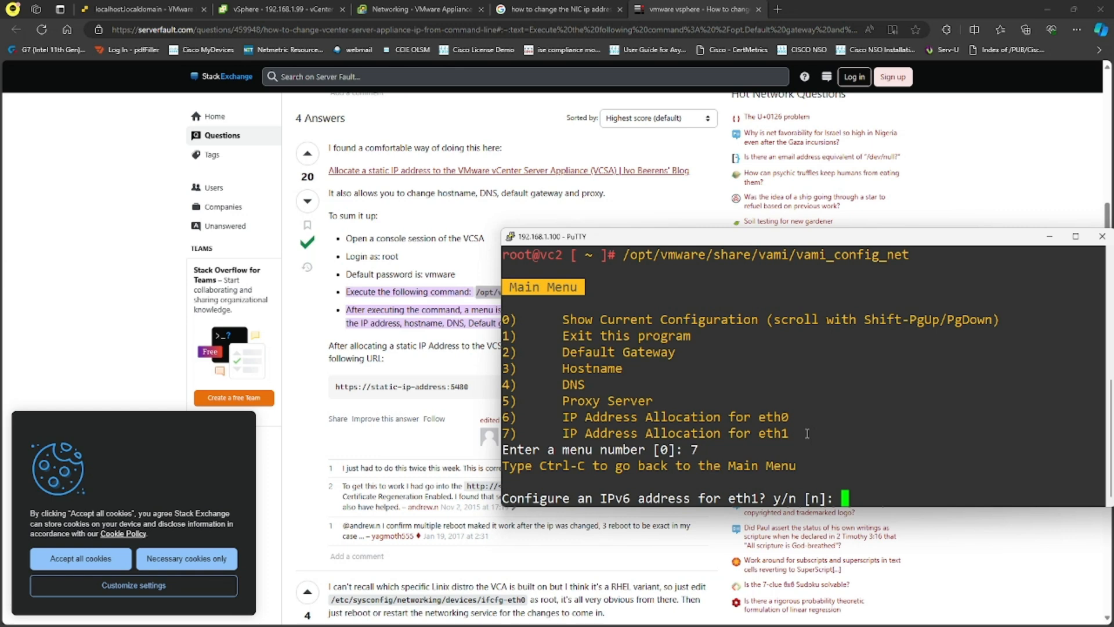
pyautogui.press('Return')
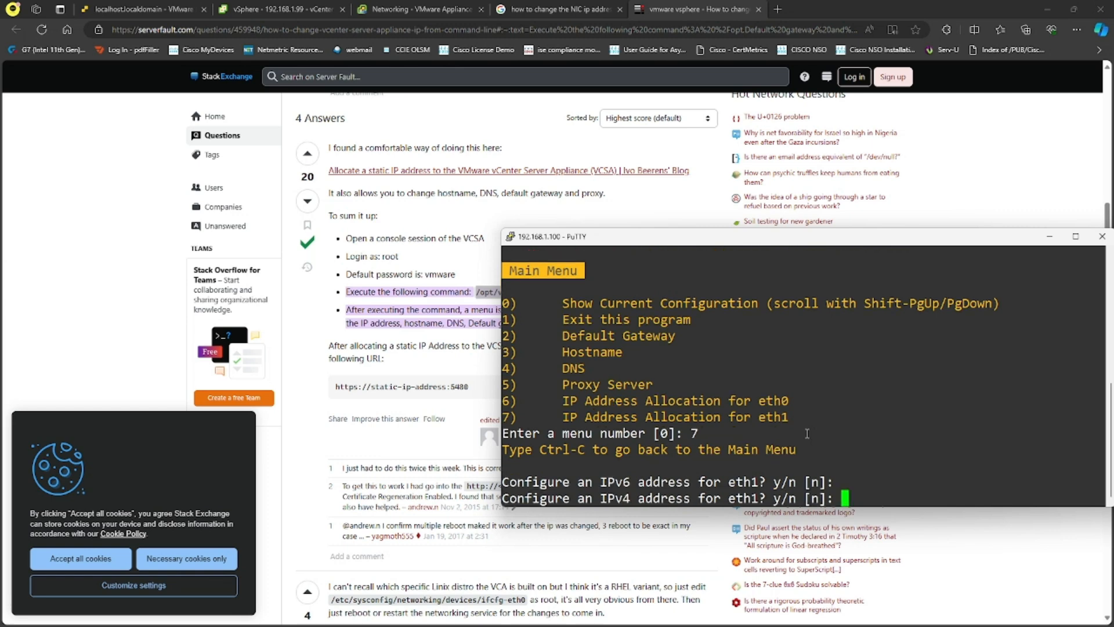
pyautogui.write('y')
pyautogui.press('Return')
pyautogui.press('Return')
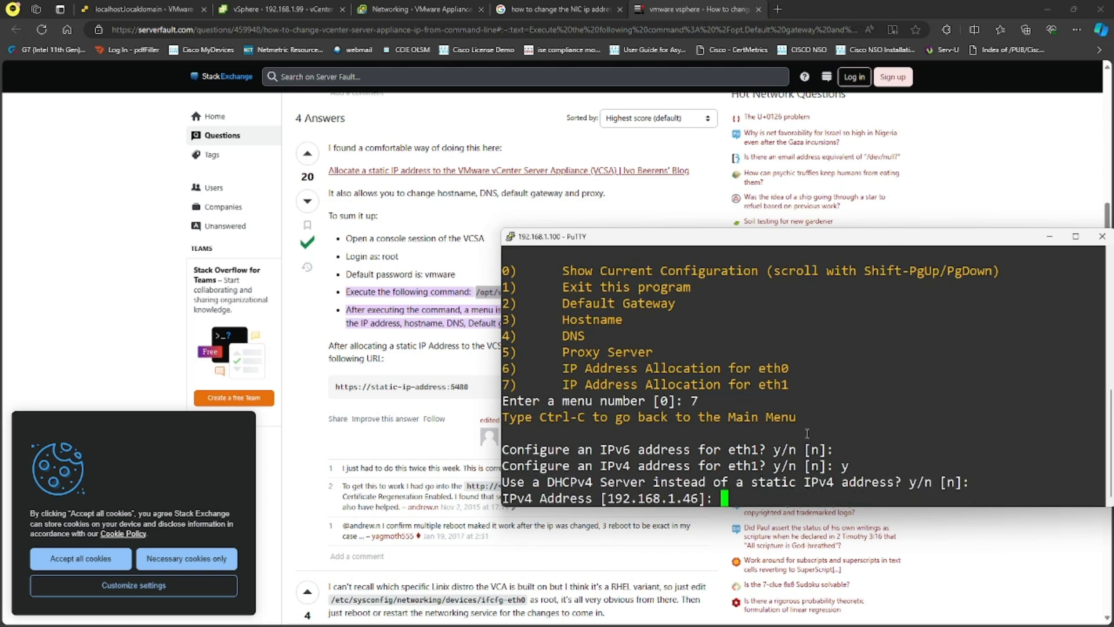
pyautogui.write('10.1.1.100')
pyautogui.press('Return')
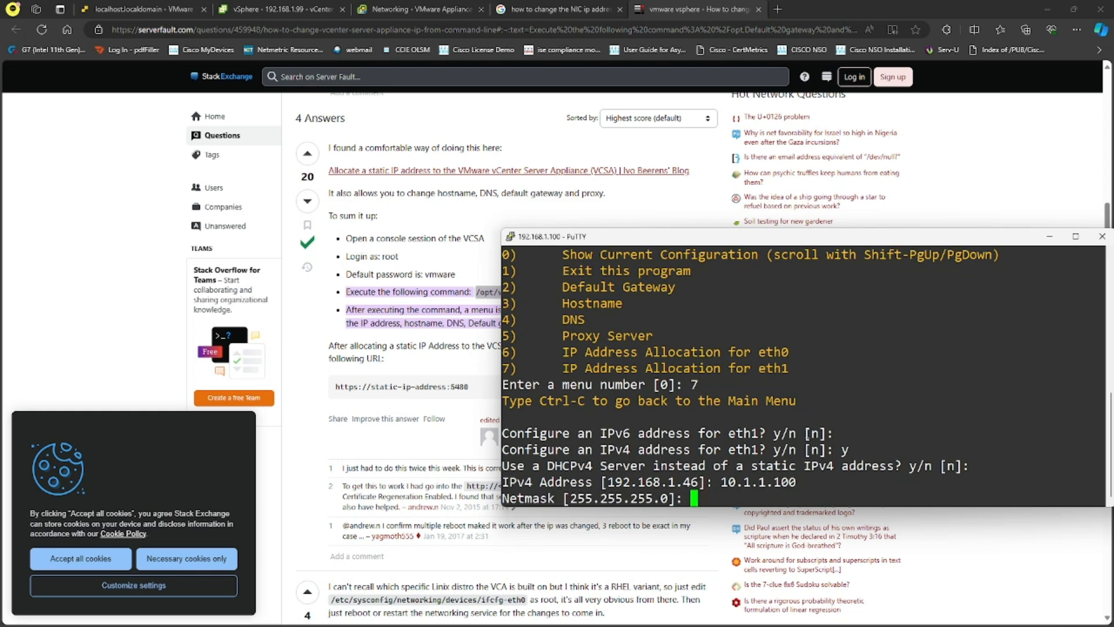
pyautogui.press('Return')
pyautogui.write('y')
pyautogui.press('Return')
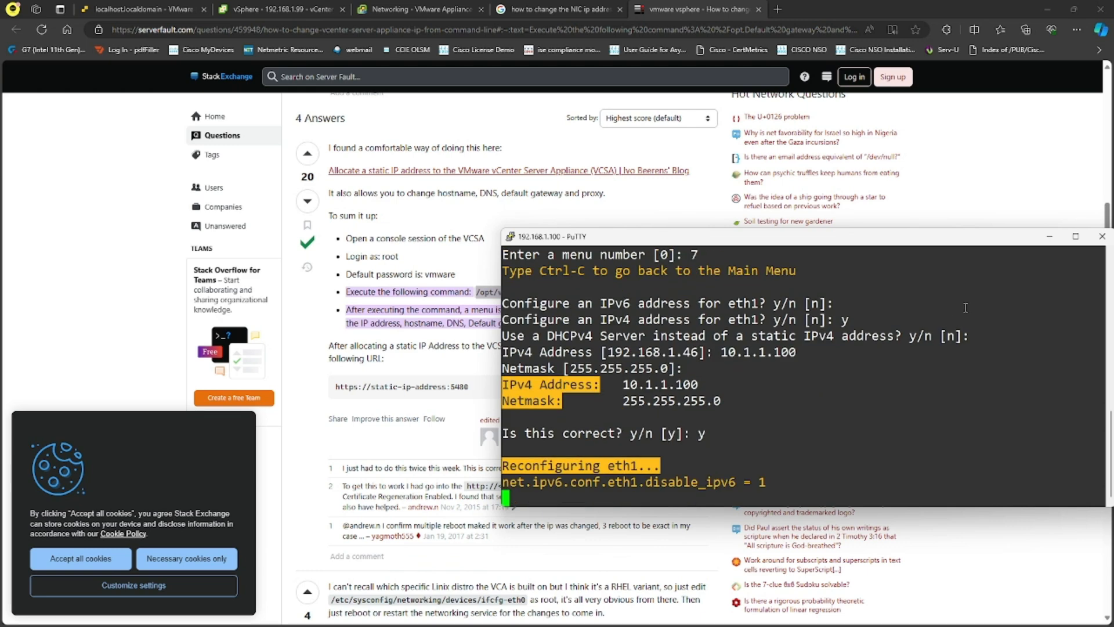
pyautogui.click(1077, 236)
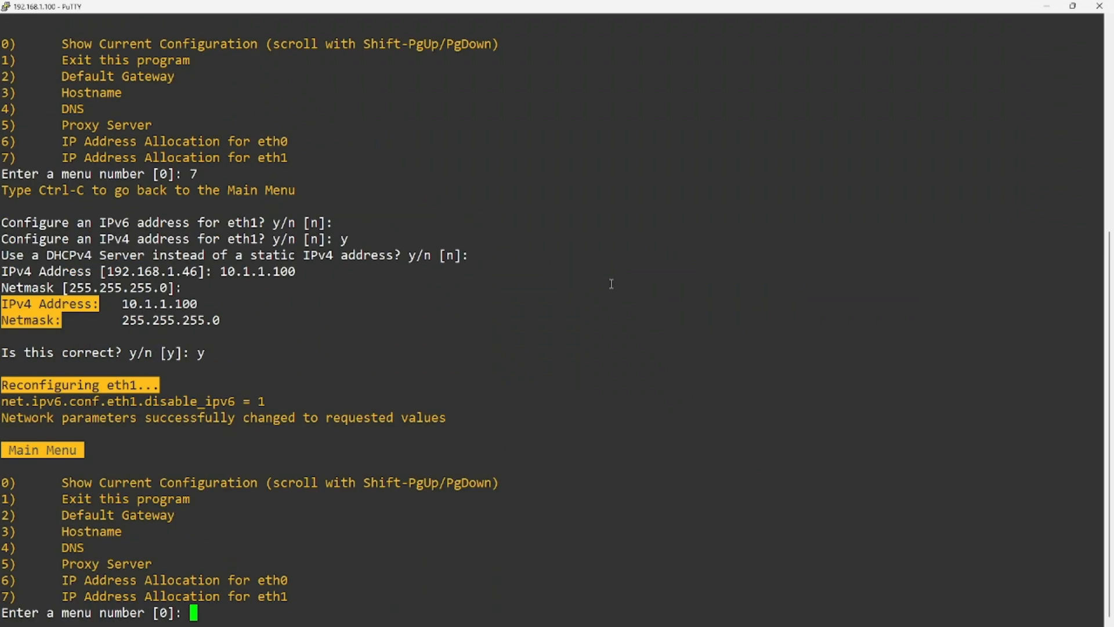
# - Display the current network configuration and check eth1's 10.1.1.100 address
pyautogui.press('Down')
pyautogui.press('BackSpace')
pyautogui.press('BackSpace')
pyautogui.press('BackSpace')
pyautogui.press('Return')
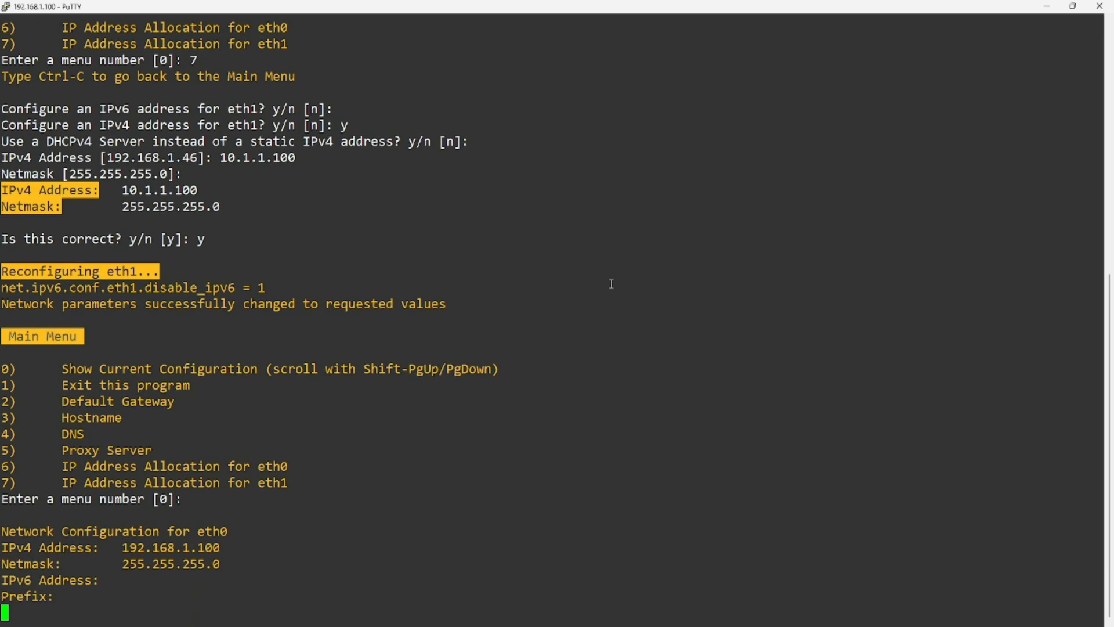
pyautogui.moveTo(125, 209); pyautogui.dragTo(174, 210)
pyautogui.doubleClick(229, 228)
pyautogui.click(262, 243)
pyautogui.press('Escape')
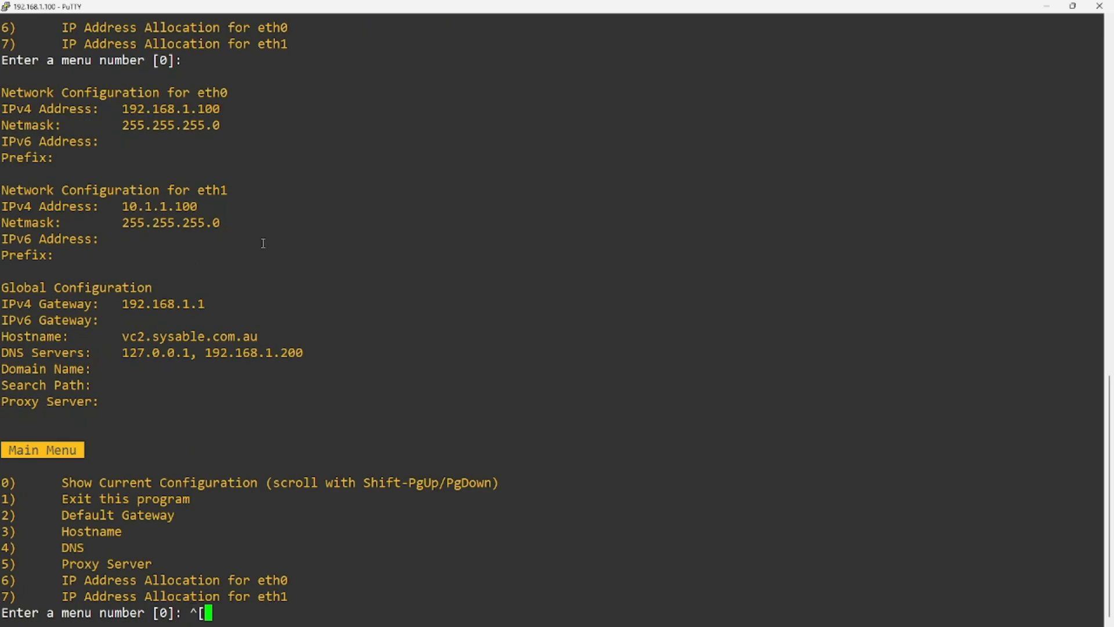
pyautogui.press('Return')
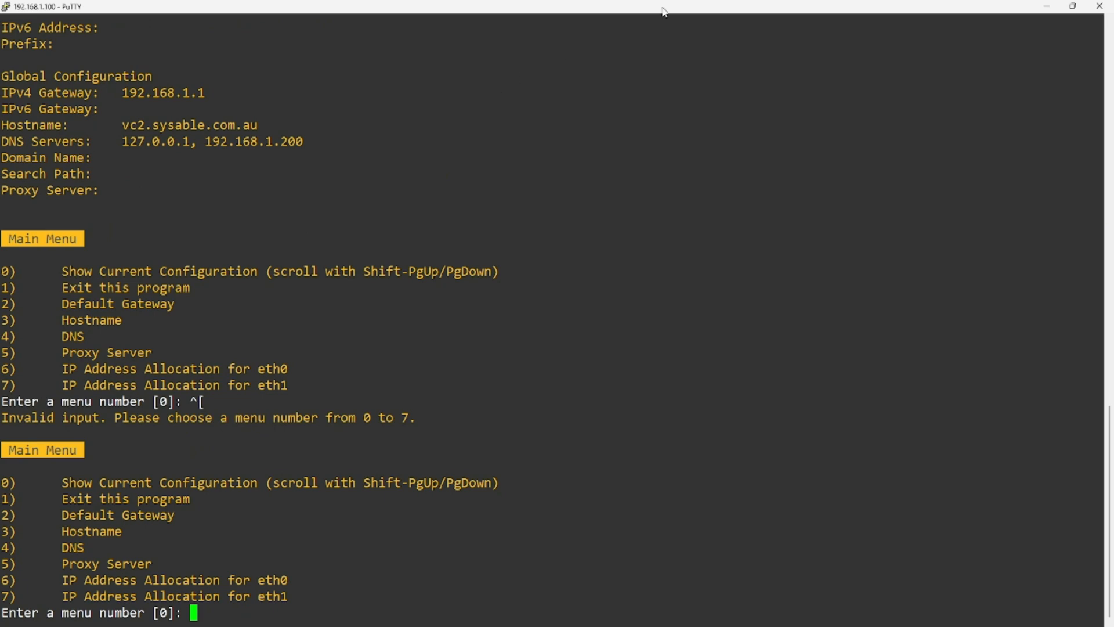
# - Quit the configuration tool with option 1, then exit the root shell and session
pyautogui.click(1073, 5)
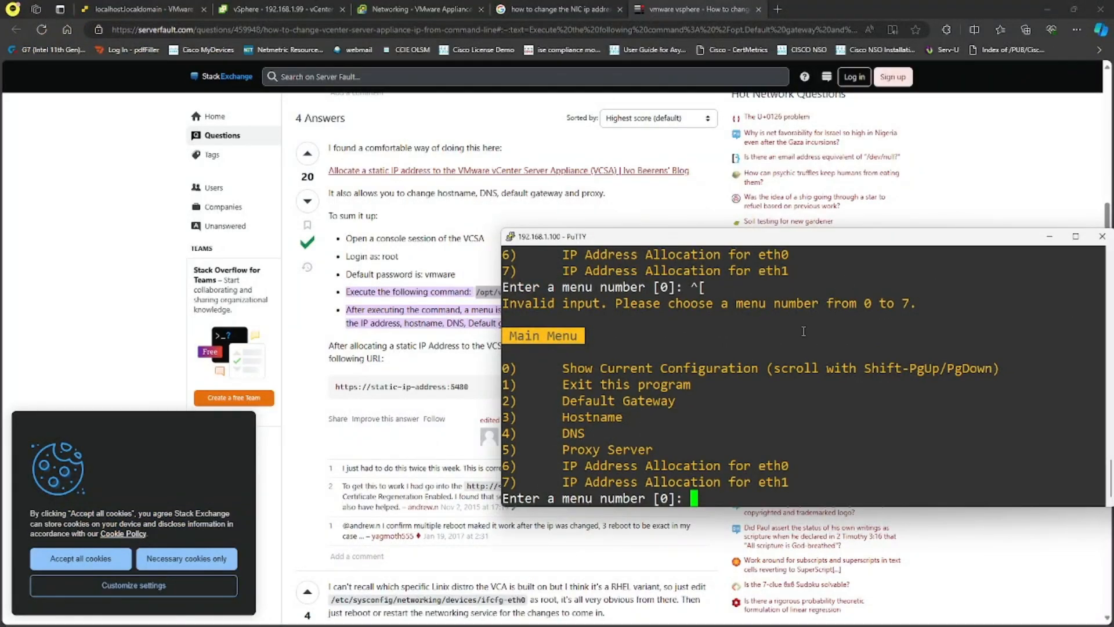
pyautogui.write('1')
pyautogui.press('Return')
pyautogui.write('exit')
pyautogui.press('Return')
pyautogui.press('Return')
pyautogui.write('exit')
pyautogui.press('Return')
# - Refresh VC-1 and VC-2 in the ESXi host client to compare their 10.1.1.x addresses
pyautogui.click(404, 7)
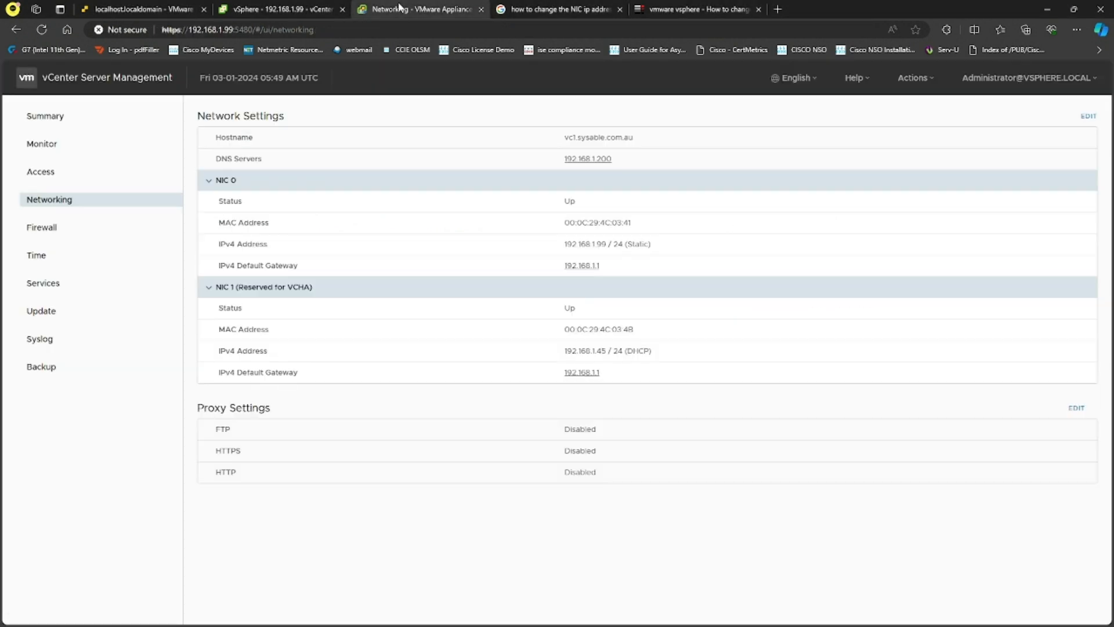
pyautogui.click(279, 9)
pyautogui.click(169, 8)
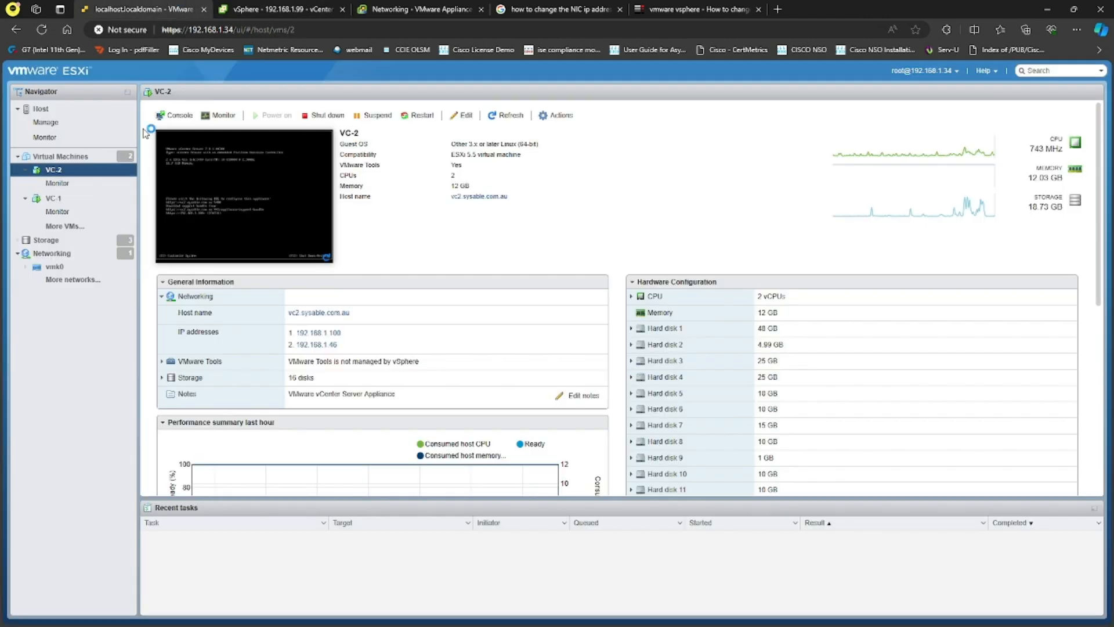
pyautogui.click(84, 200)
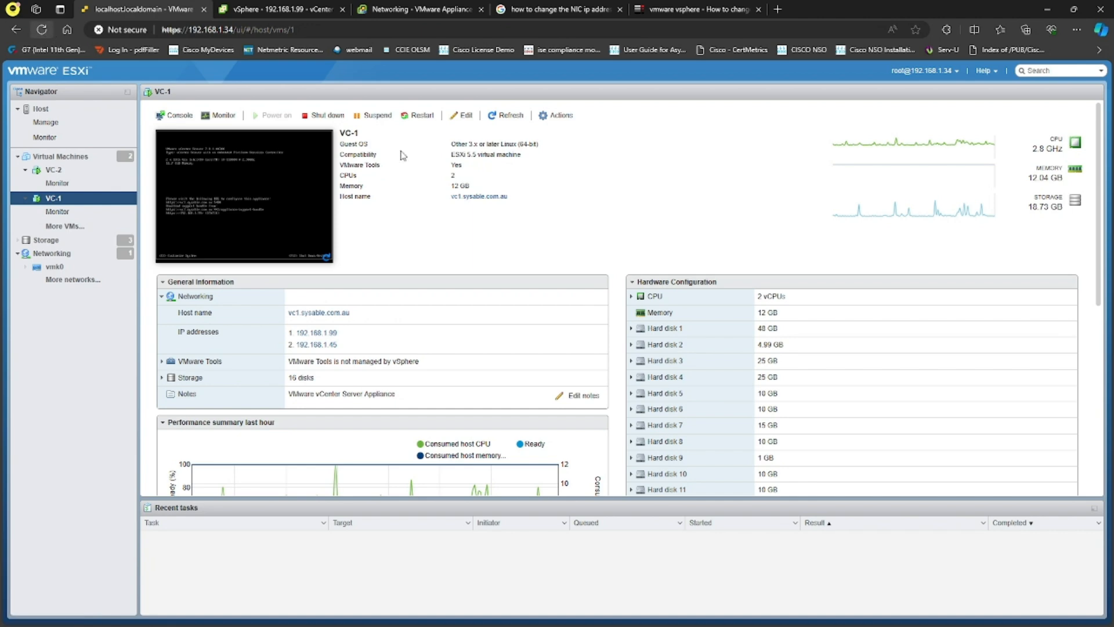
pyautogui.click(500, 115)
pyautogui.click(53, 169)
pyautogui.click(511, 116)
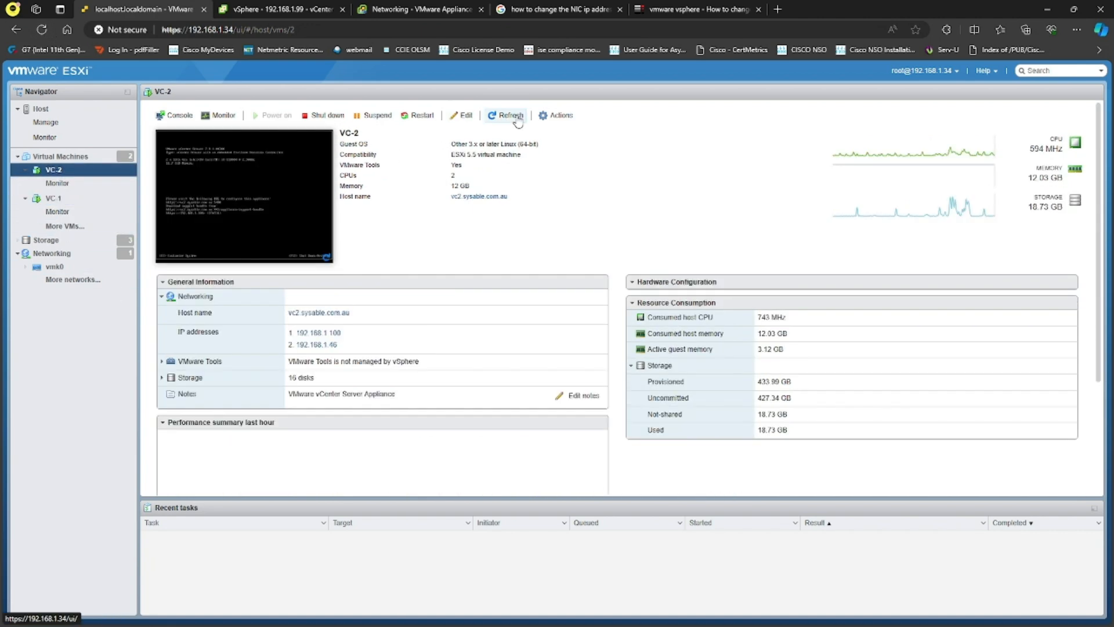
pyautogui.click(311, 8)
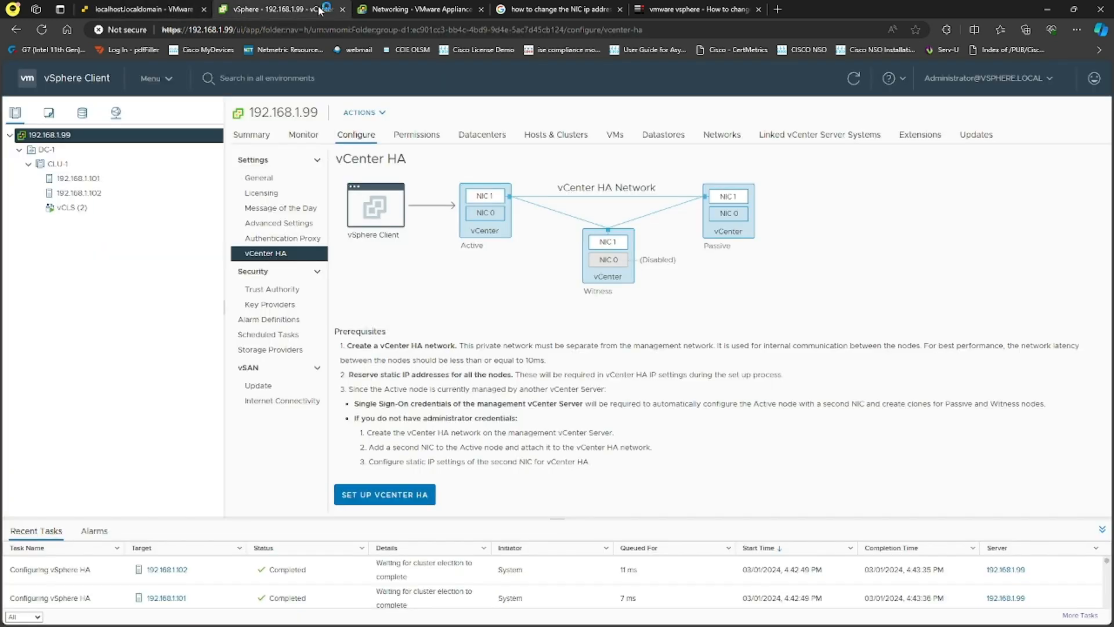
# - Reload the appliance Network Settings and confirm NIC 1 shows static address 10.1.1.99
pyautogui.click(414, 9)
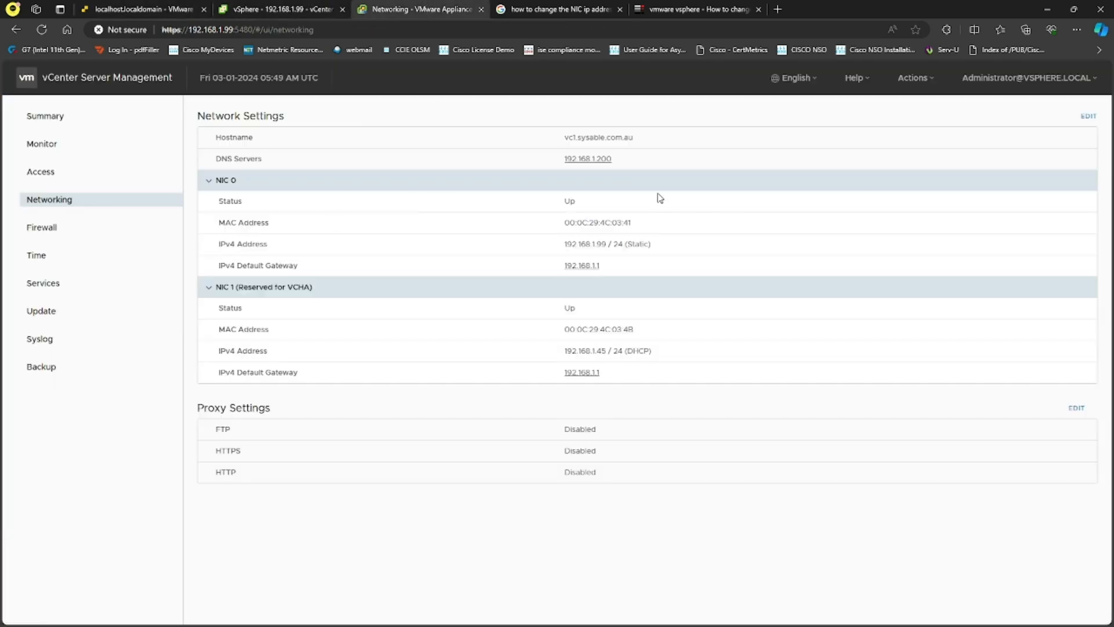
pyautogui.click(42, 29)
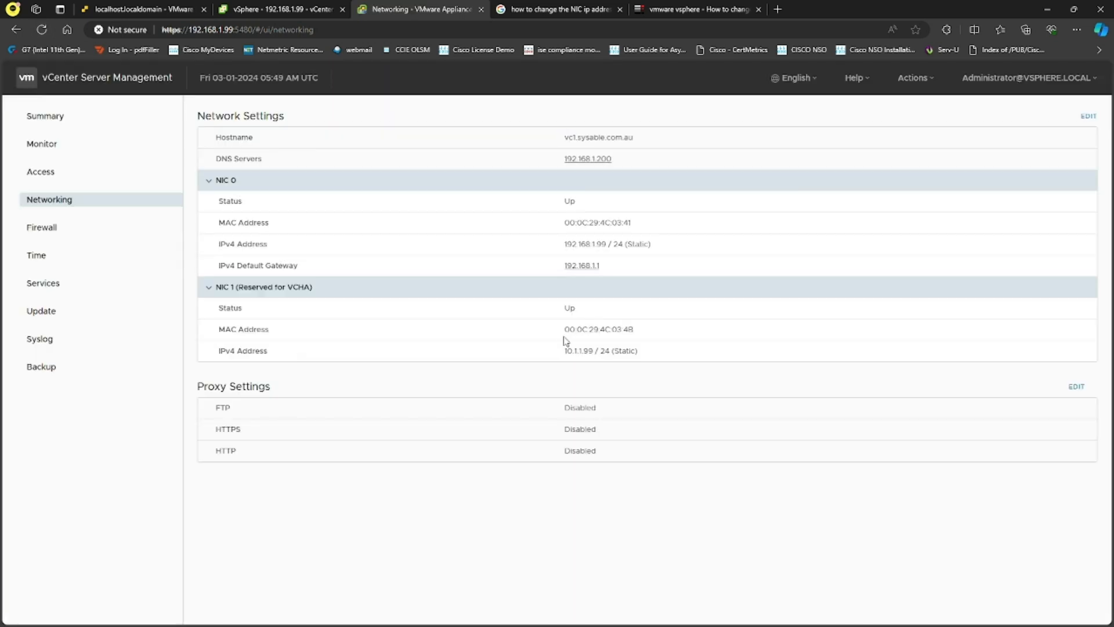
pyautogui.moveTo(566, 350); pyautogui.dragTo(592, 351)
# - Log out of appliance management and close the login and Google search tabs
pyautogui.click(1044, 79)
pyautogui.click(1060, 108)
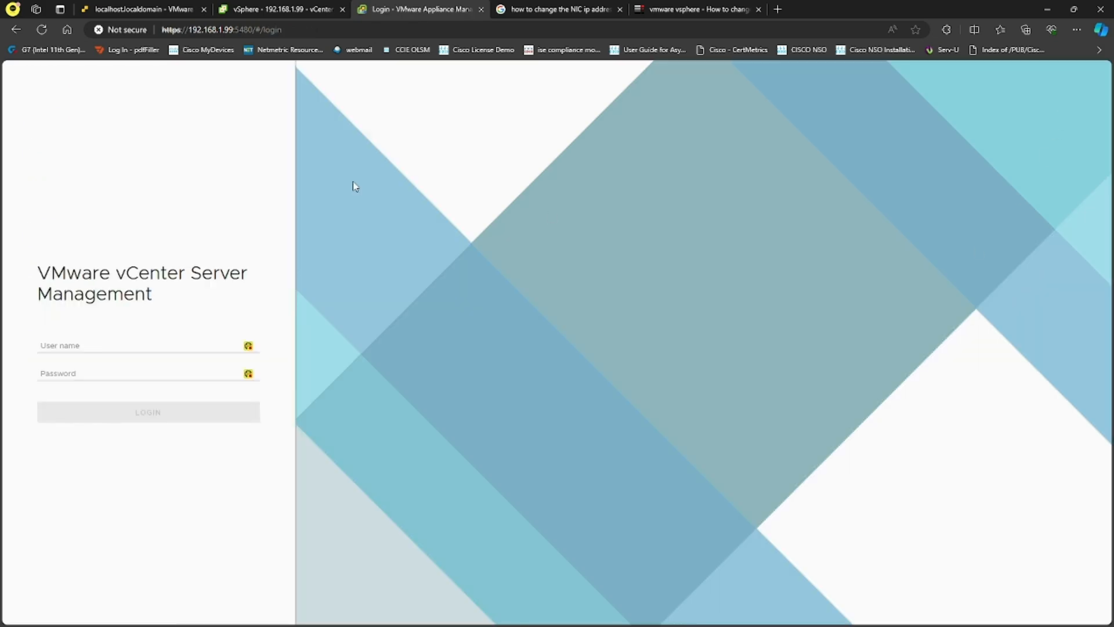
pyautogui.click(482, 9)
pyautogui.click(482, 9)
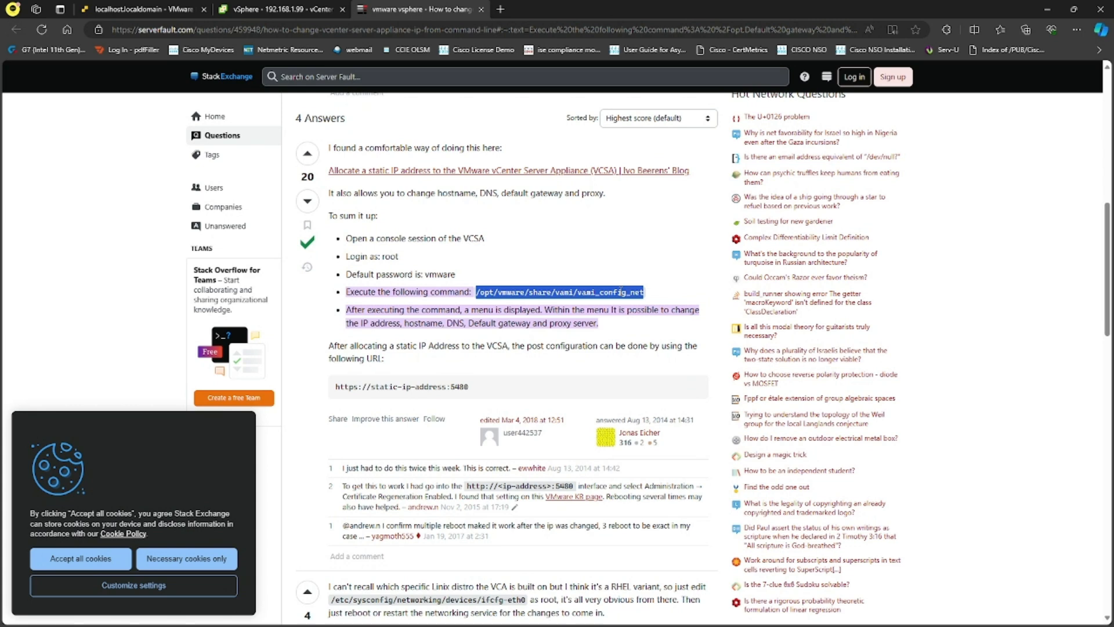
pyautogui.click(287, 9)
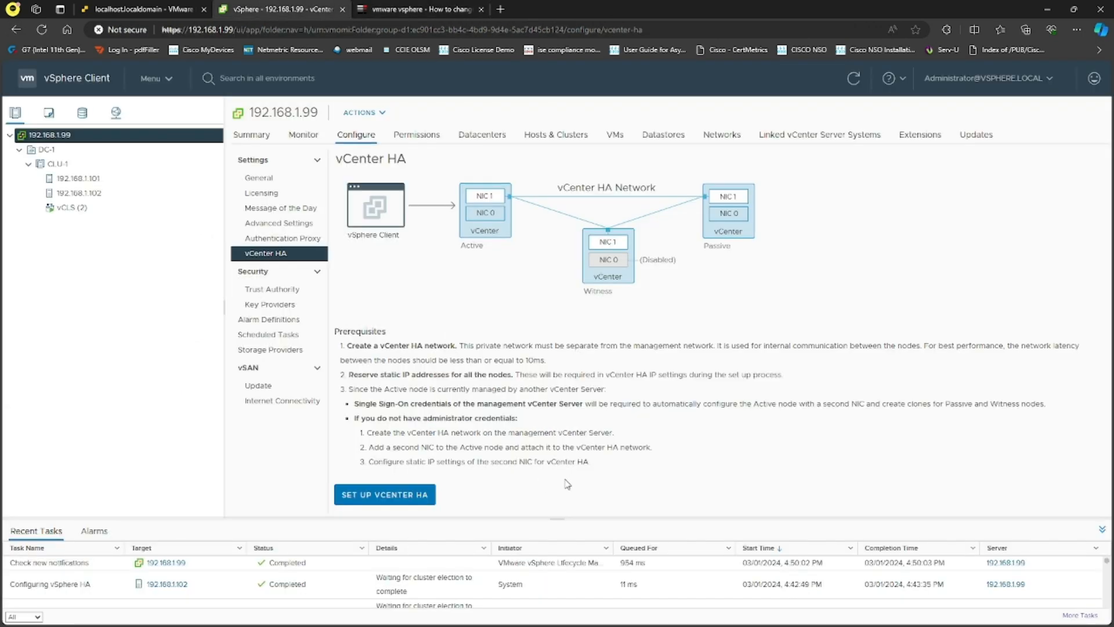
# - Start the vCenter HA setup with management vCenter 10.11.100 and the SSO administrator credentials
pyautogui.click(42, 29)
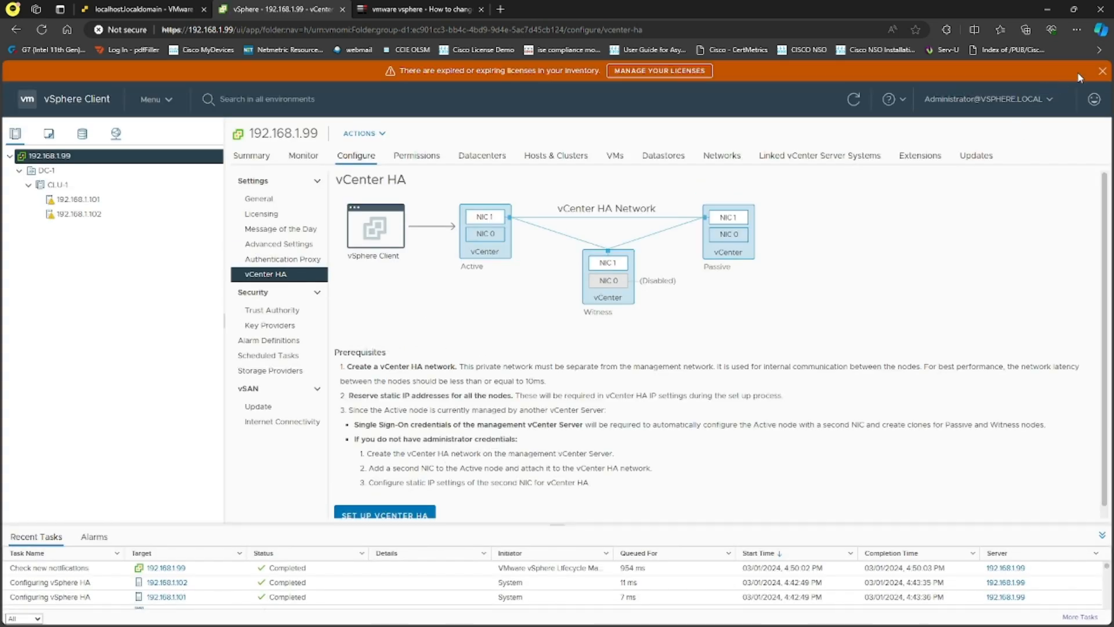
pyautogui.click(1102, 70)
pyautogui.click(386, 494)
pyautogui.click(621, 312)
pyautogui.write('10.11')
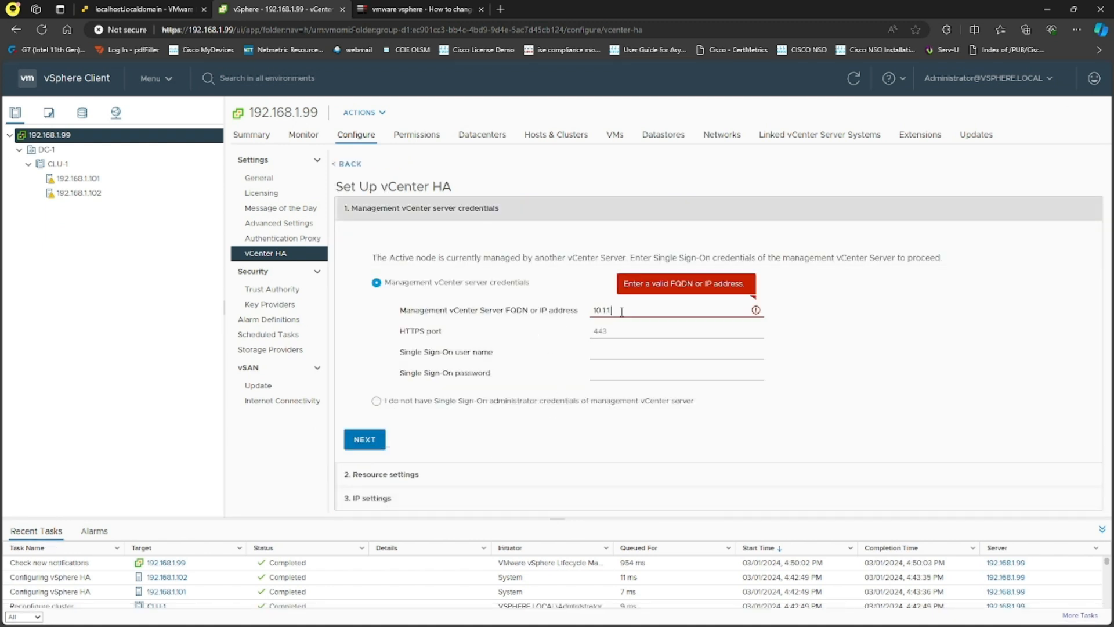
pyautogui.write('.100')
pyautogui.press('Tab')
pyautogui.press('Tab')
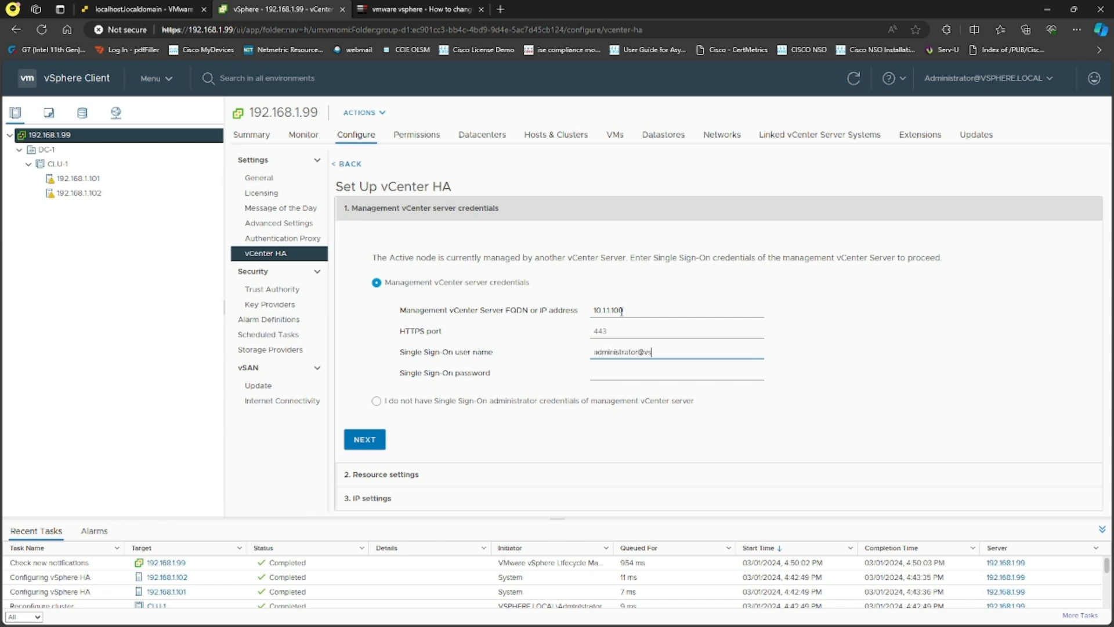
pyautogui.write('administrator@vsphere.local')
pyautogui.press('Tab')
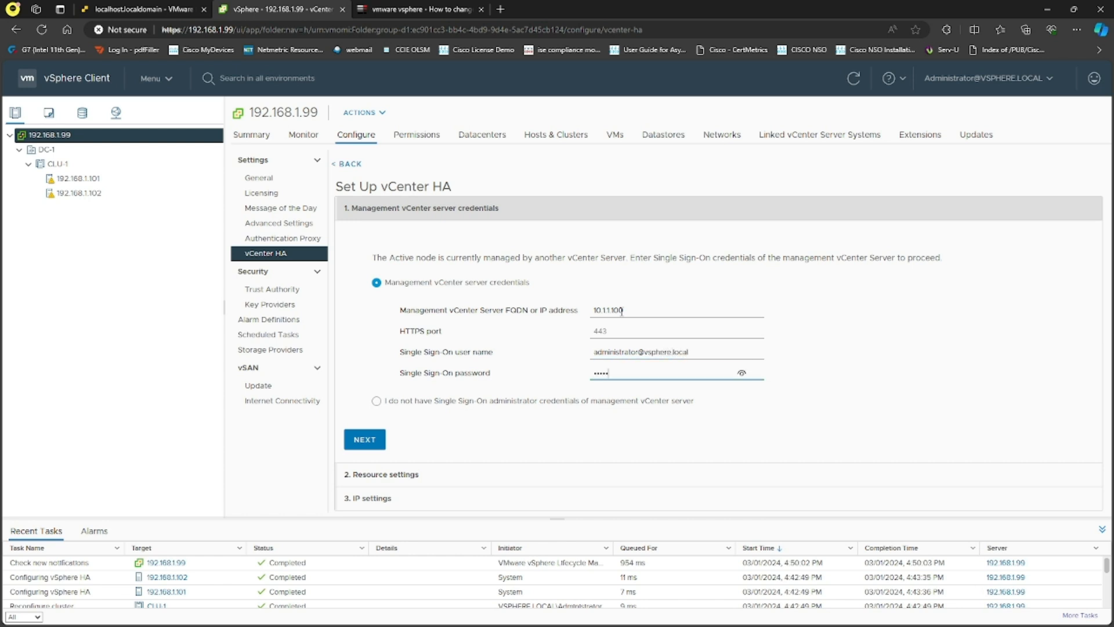
pyautogui.click(362, 439)
pyautogui.click(685, 427)
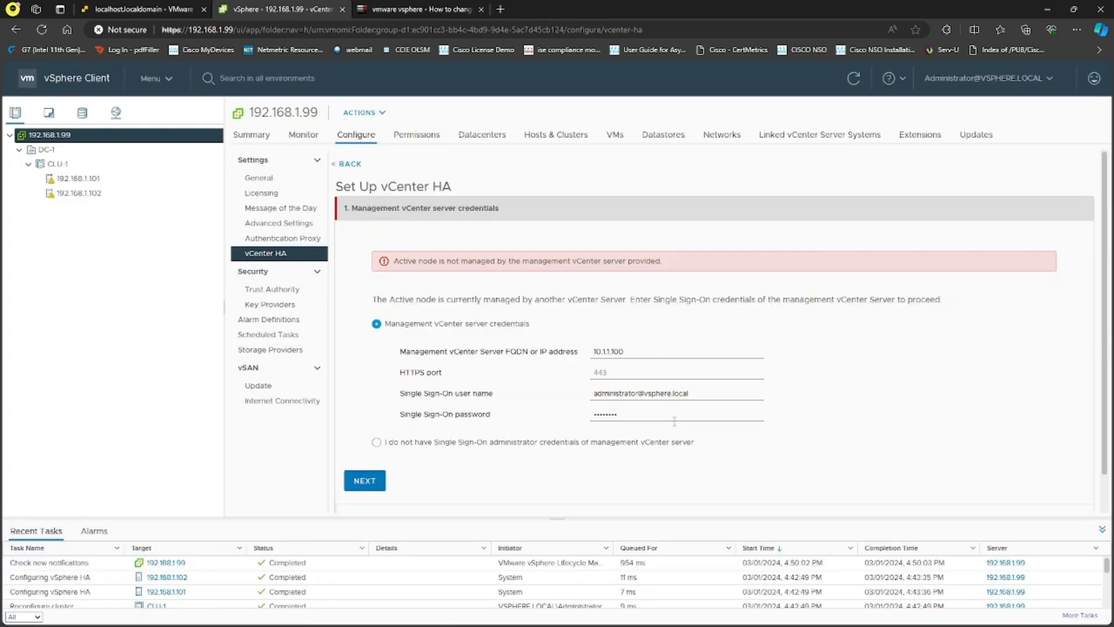
# - Retry with management vCenter address 192.168.1.100, accepting the certificate, which gets rejected
pyautogui.moveTo(652, 352); pyautogui.dragTo(558, 339)
pyautogui.write('192.168.1.100')
pyautogui.click(366, 441)
pyautogui.click(694, 427)
pyautogui.moveTo(696, 266); pyautogui.dragTo(400, 264)
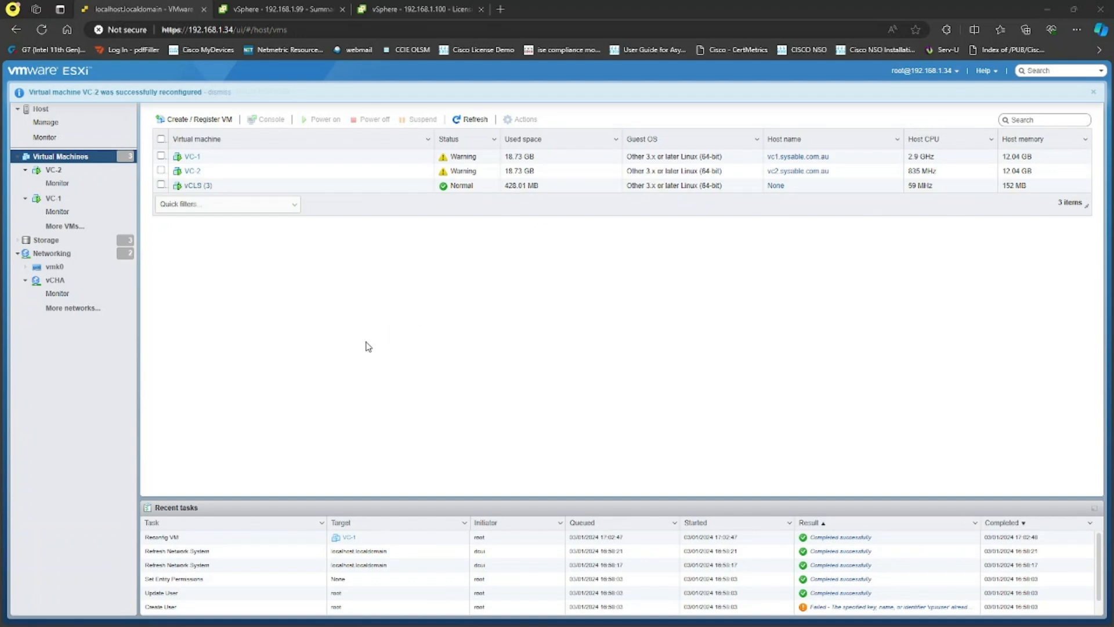
# - View the ESXi host's port groups and open the vCHA port group details
pyautogui.click(71, 258)
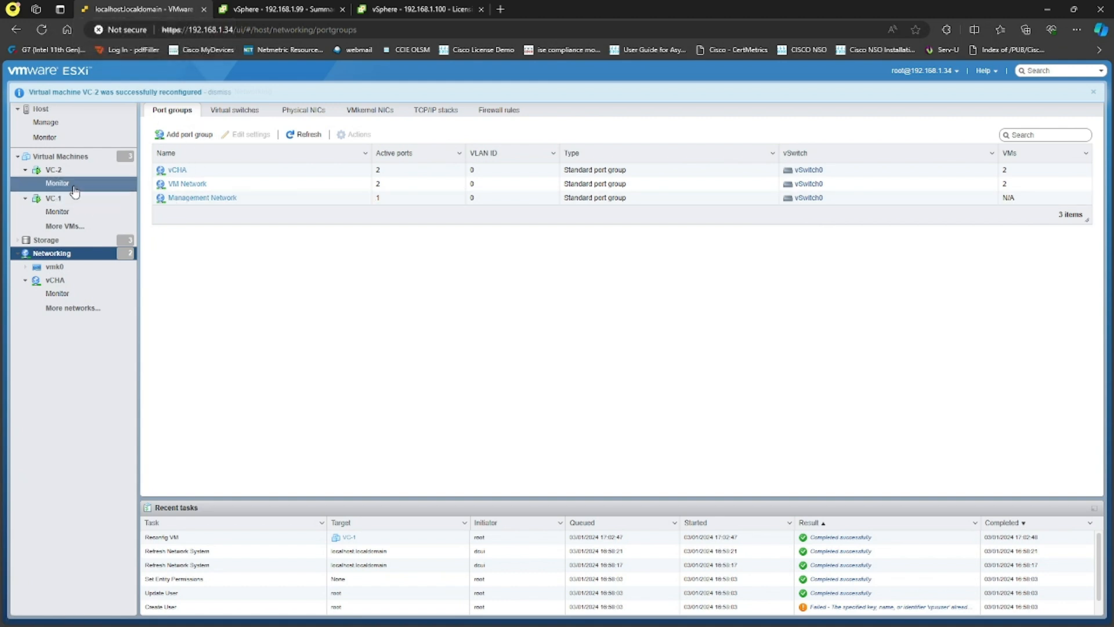
pyautogui.click(87, 156)
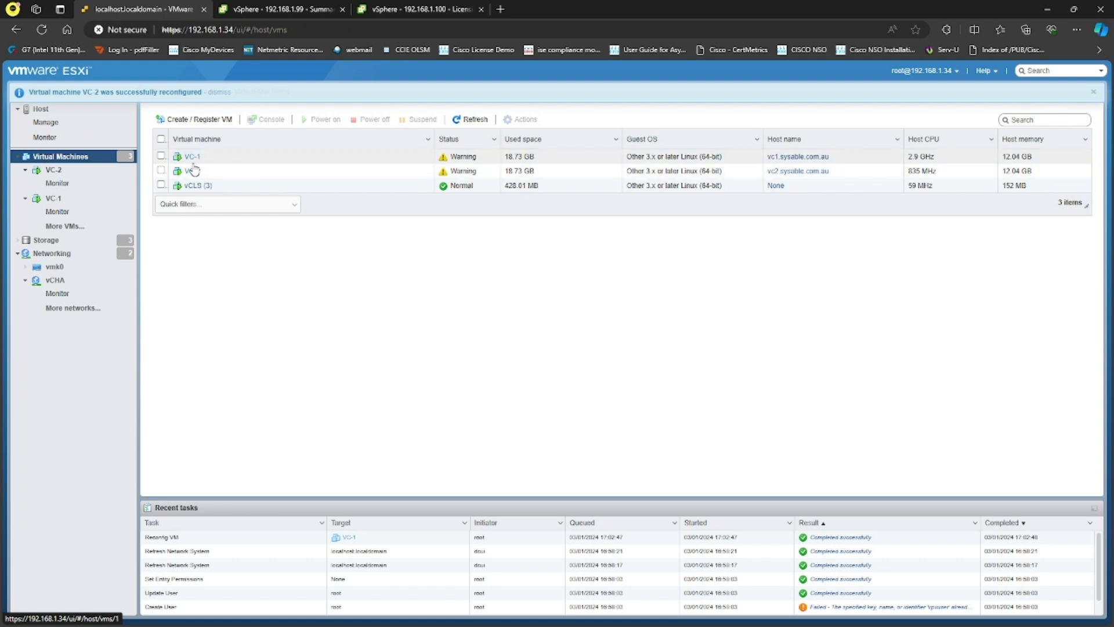
pyautogui.click(65, 254)
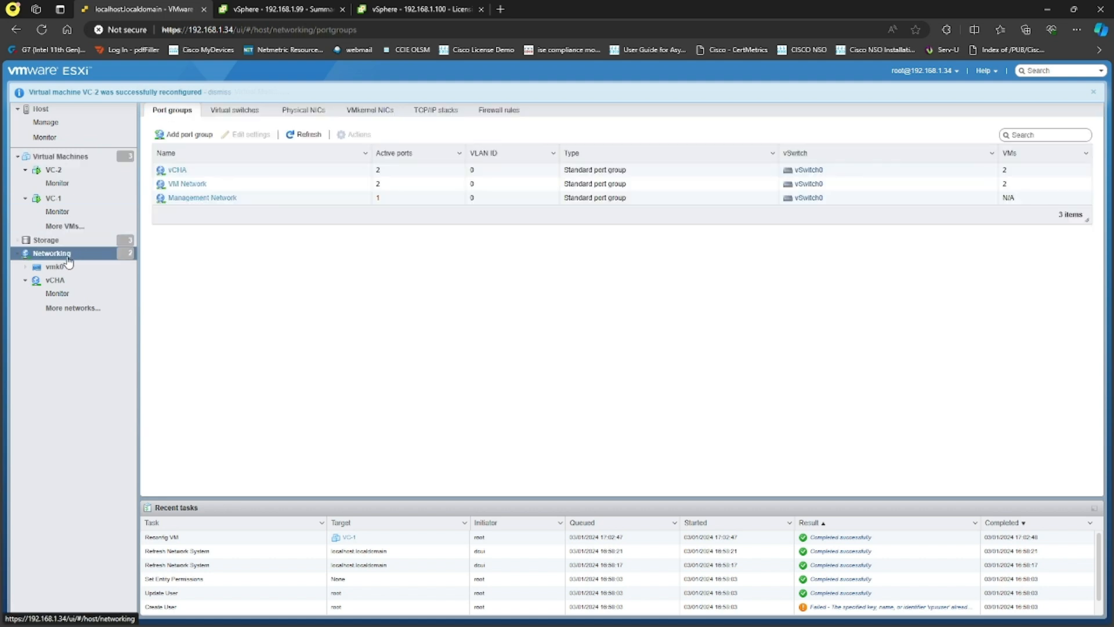
pyautogui.click(175, 170)
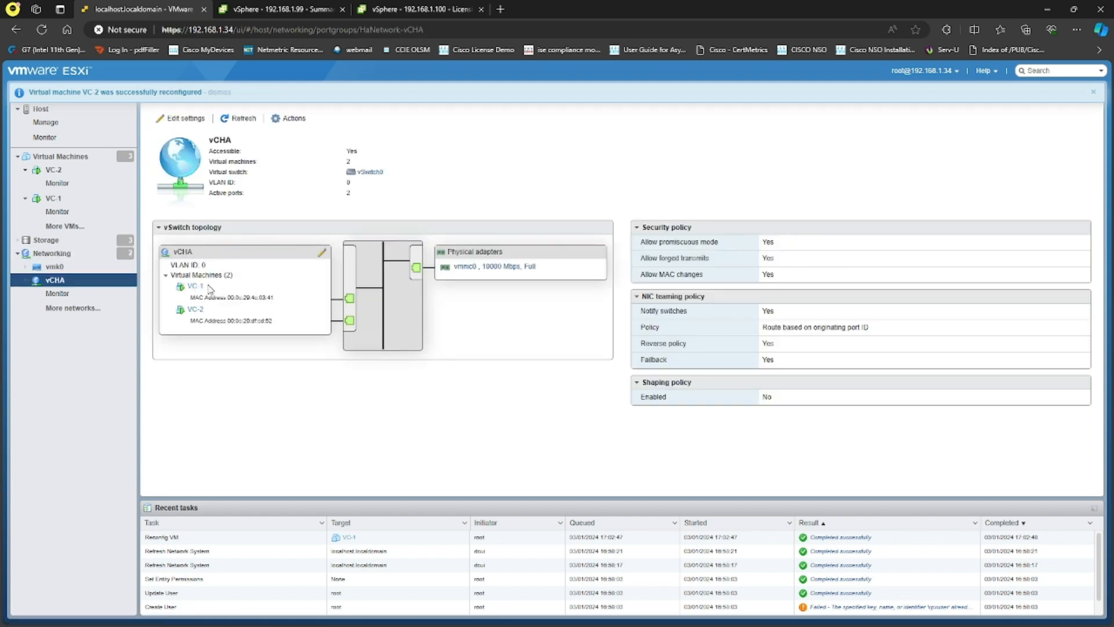
# - Inspect VC-1's and VC-2's network adapters in Edit settings, cancelling both without changes
pyautogui.click(86, 200)
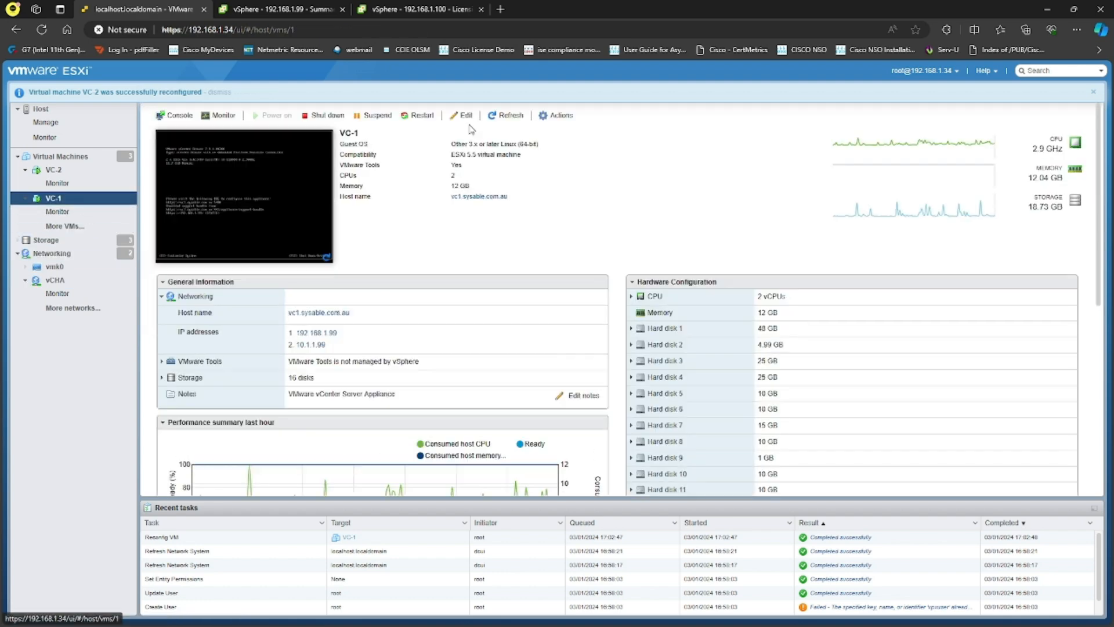
pyautogui.click(462, 115)
pyautogui.scroll(-2, 584, 398)
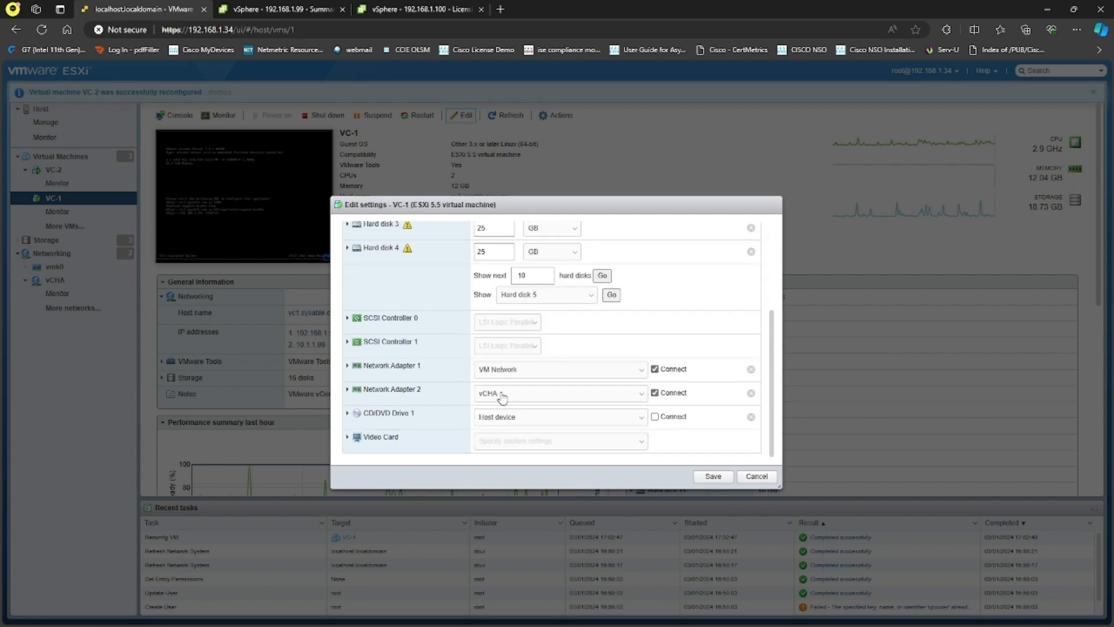
pyautogui.click(754, 476)
pyautogui.click(55, 171)
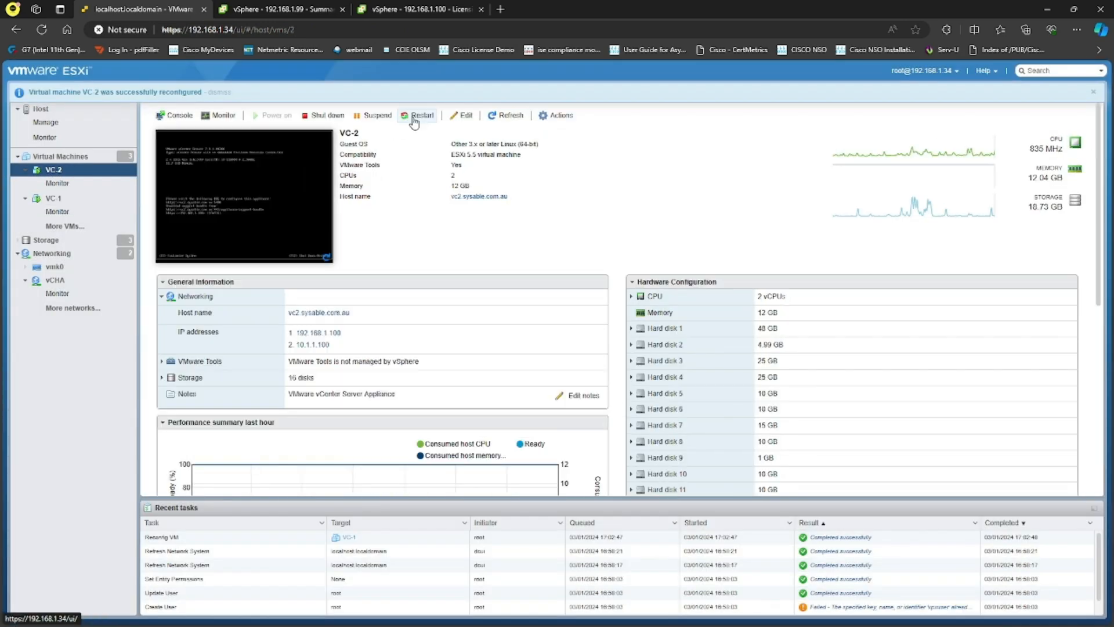
pyautogui.click(462, 115)
pyautogui.scroll(-3, 548, 392)
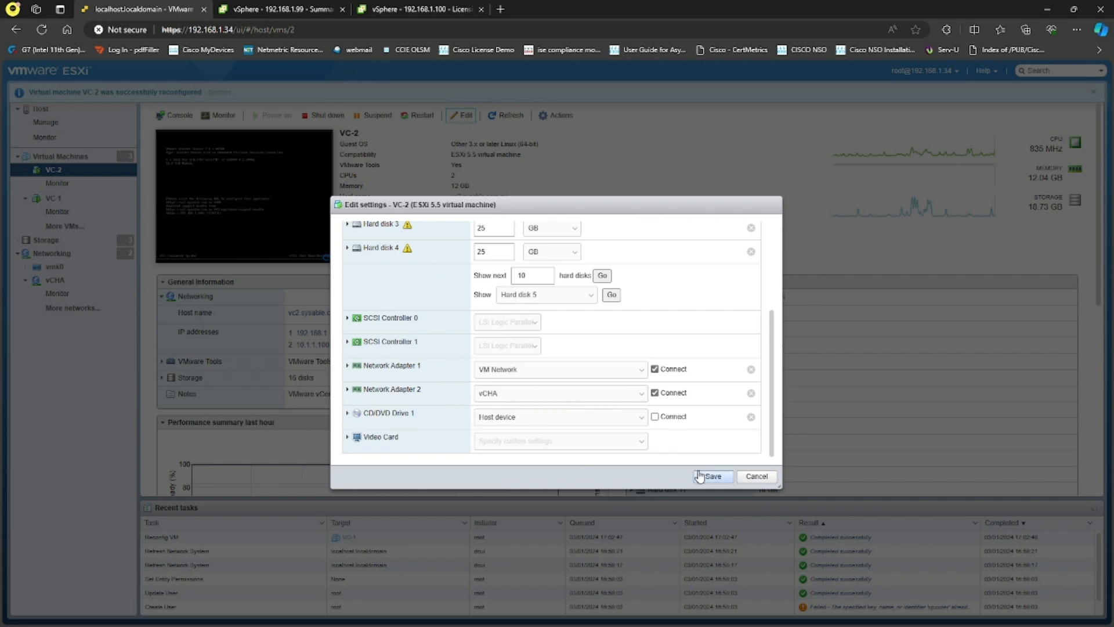
pyautogui.click(765, 475)
pyautogui.click(308, 10)
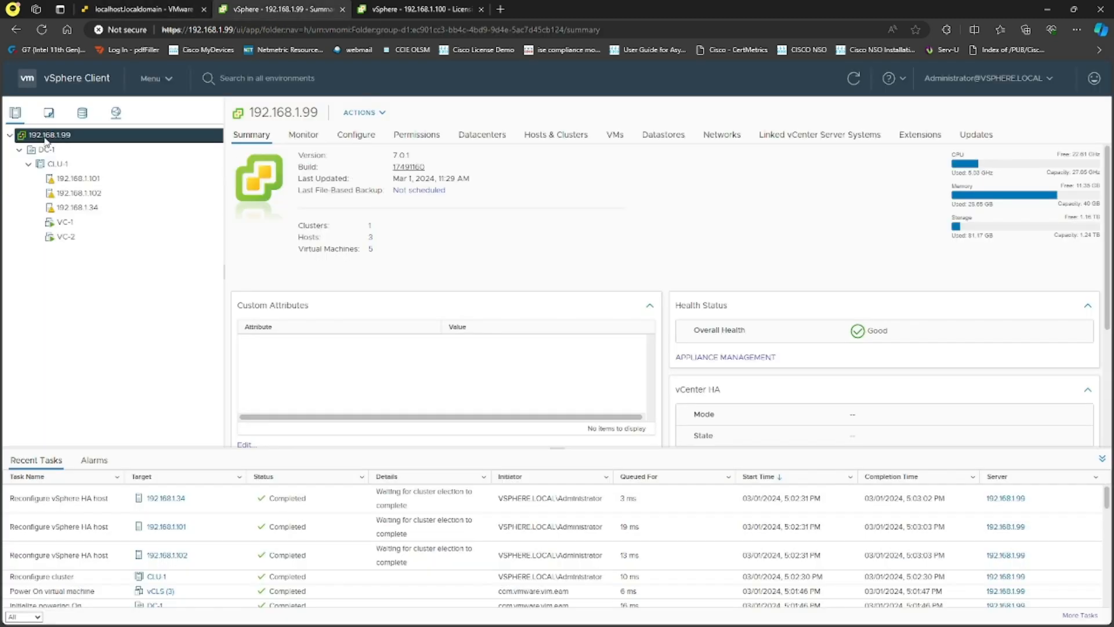
# - Begin vCenter HA setup and set vCHA as the Active node's HA network
pyautogui.click(361, 141)
pyautogui.click(283, 254)
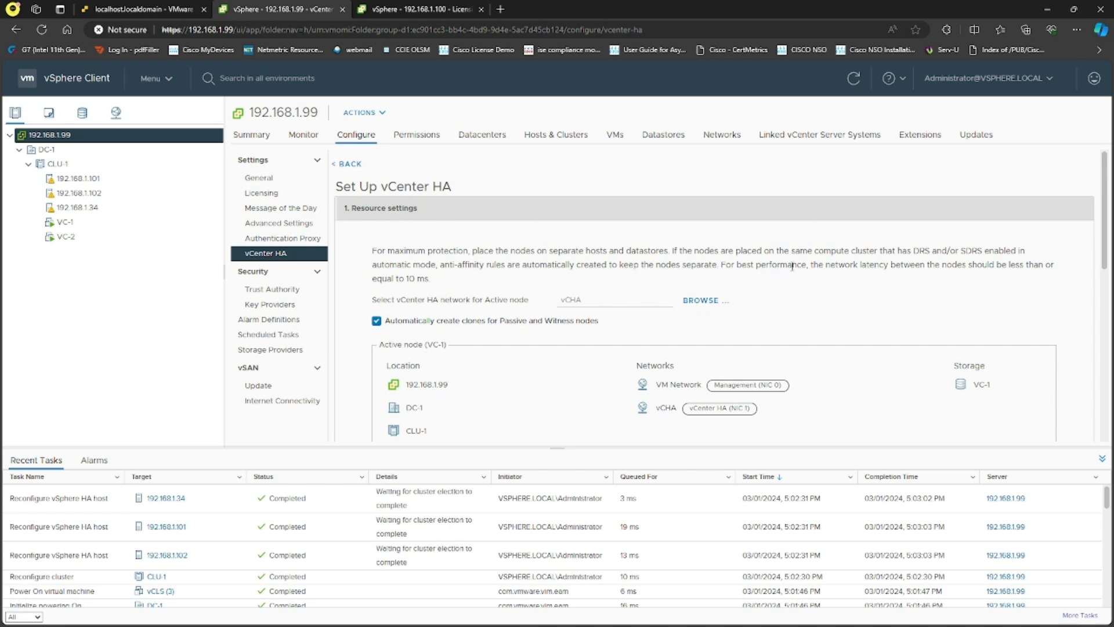
pyautogui.click(701, 300)
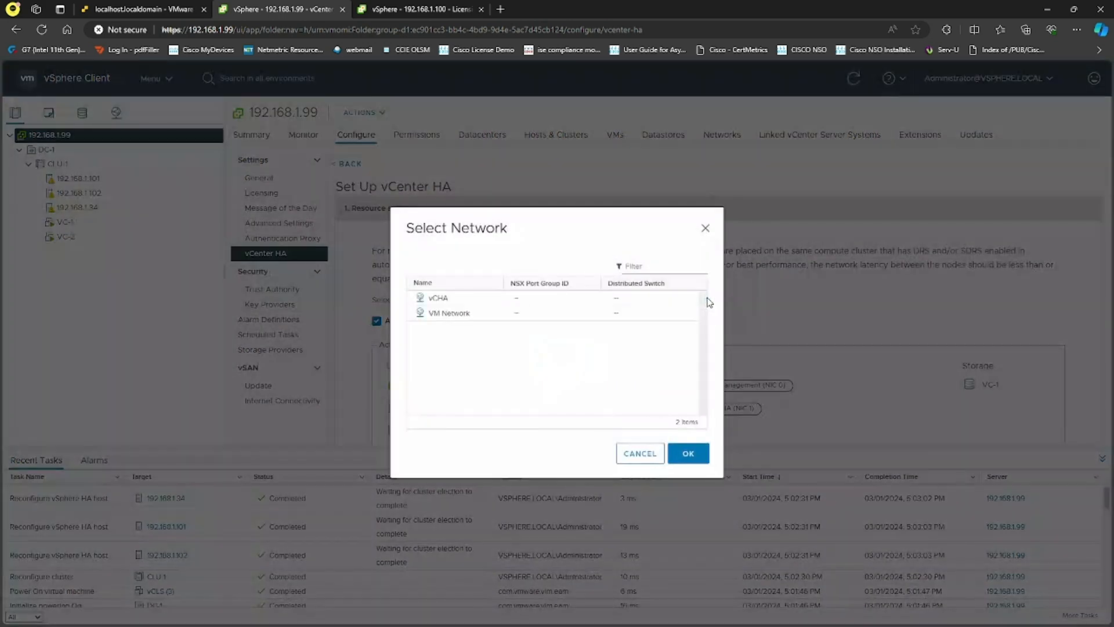
pyautogui.click(437, 302)
pyautogui.click(680, 453)
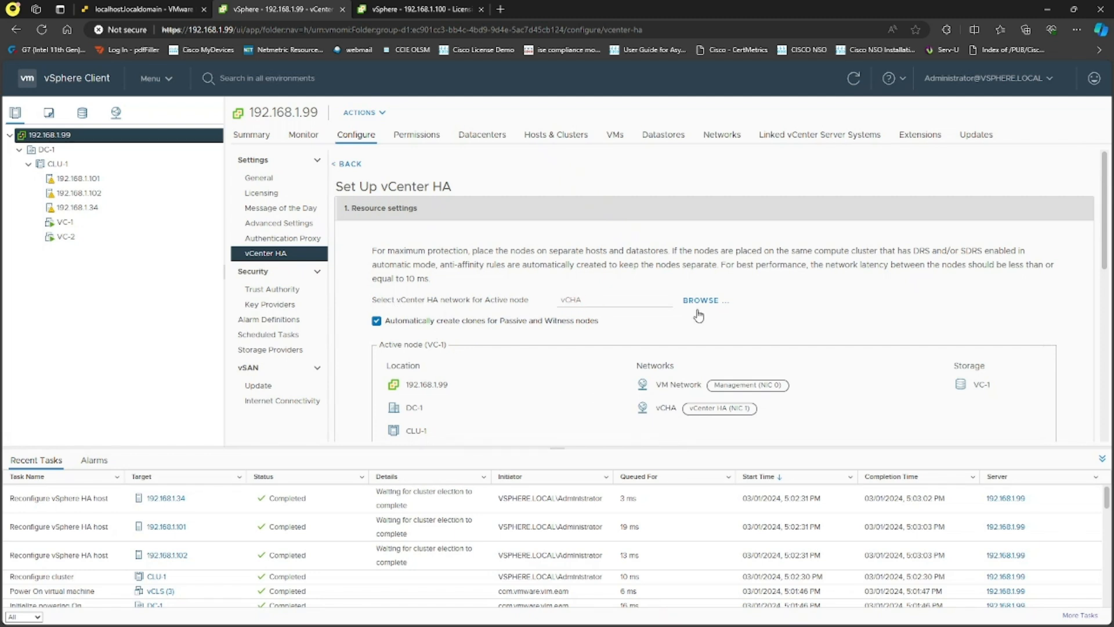
# - Review the Passive and Witness node sections, then open host 192.168.1.34's summary
pyautogui.scroll(-3, 801, 277)
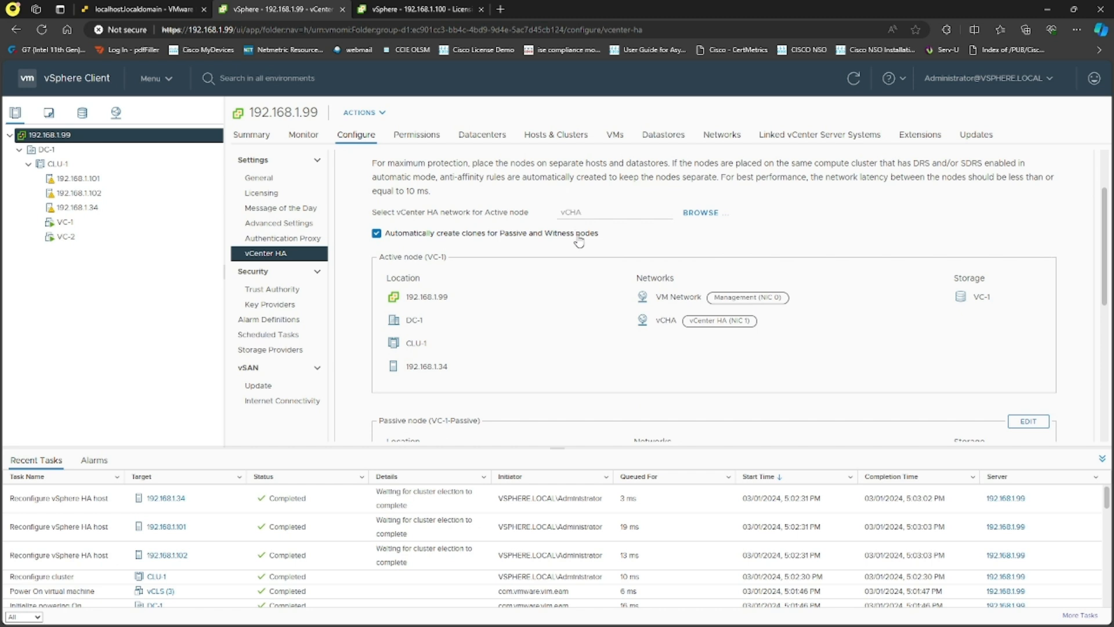
pyautogui.scroll(-3, 572, 256)
pyautogui.scroll(-2, 571, 266)
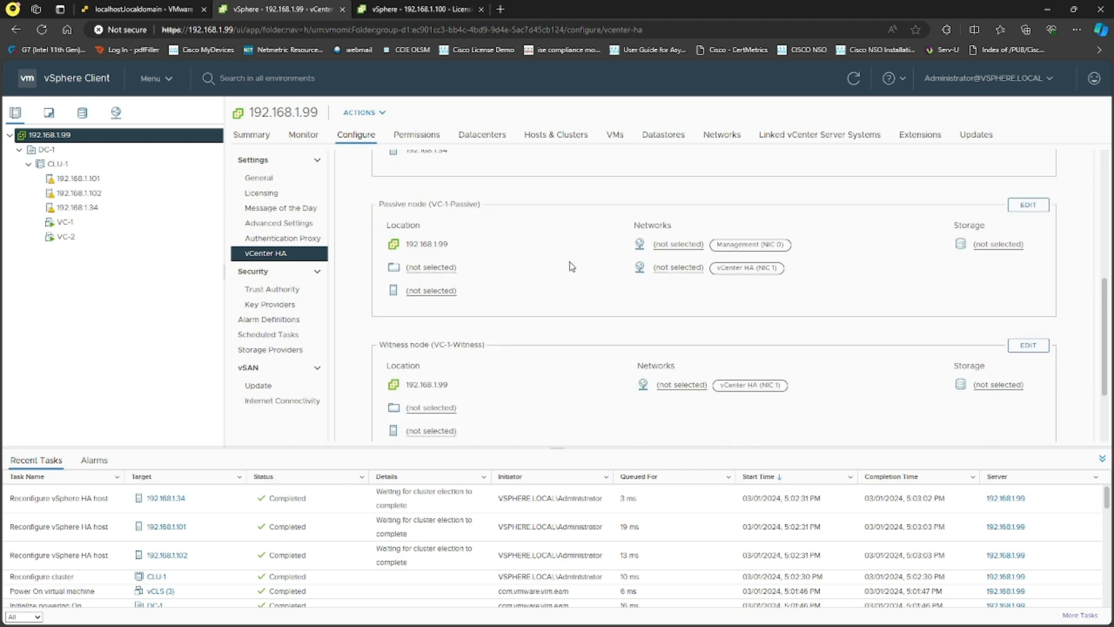
pyautogui.scroll(4, 554, 282)
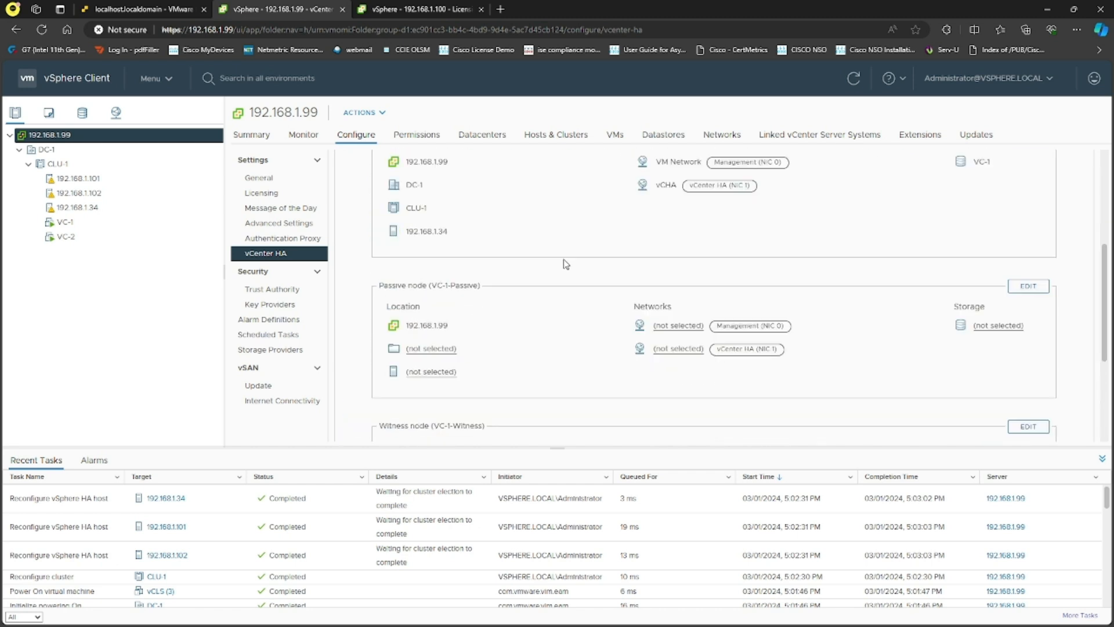
pyautogui.click(94, 212)
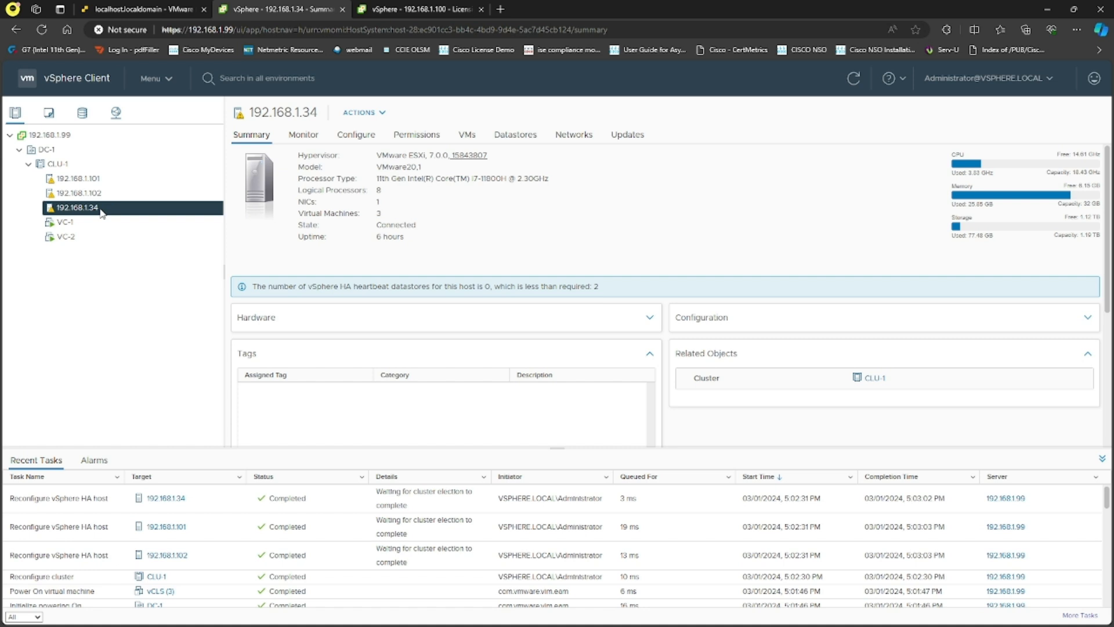
# - Recheck the ESXi host's port groups, then open 192.168.1.99's vCenter HA configuration page
pyautogui.click(164, 8)
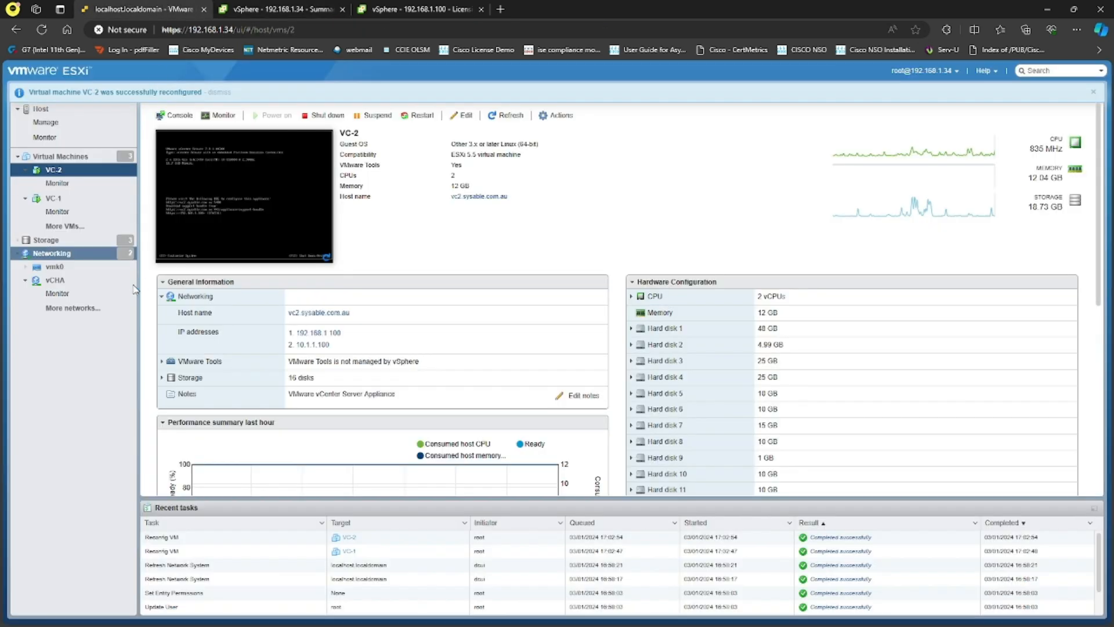
pyautogui.click(51, 253)
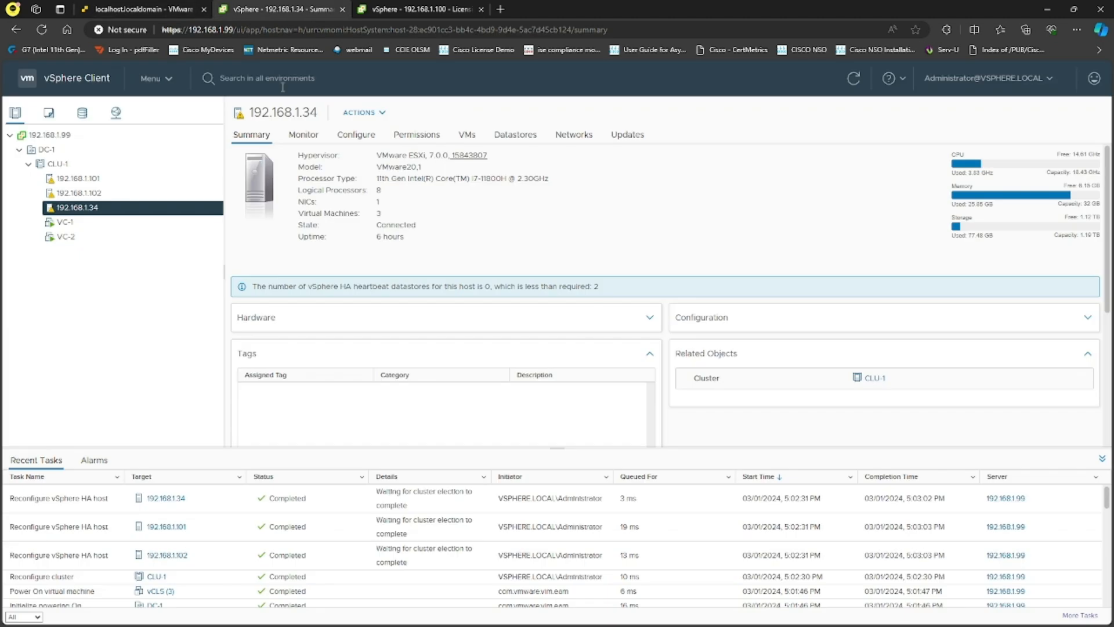
pyautogui.click(276, 9)
pyautogui.click(110, 135)
pyautogui.click(356, 134)
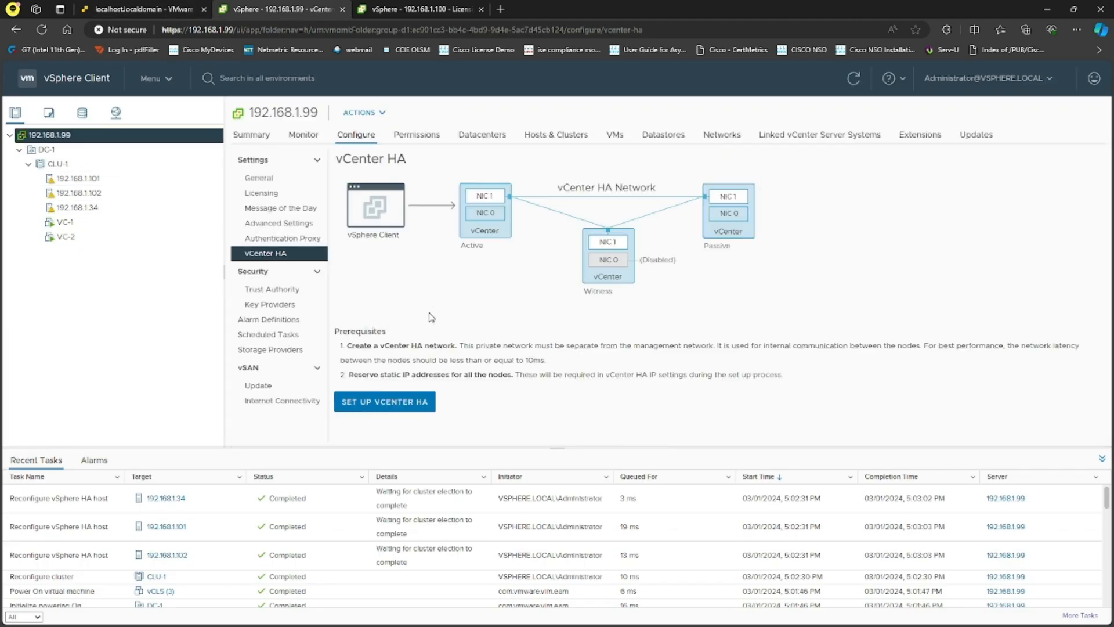
# - Launch SET UP VCENTER HA and review the Active, Passive and Witness node sections
pyautogui.click(415, 397)
pyautogui.scroll(-1, 627, 295)
pyautogui.scroll(-3, 628, 295)
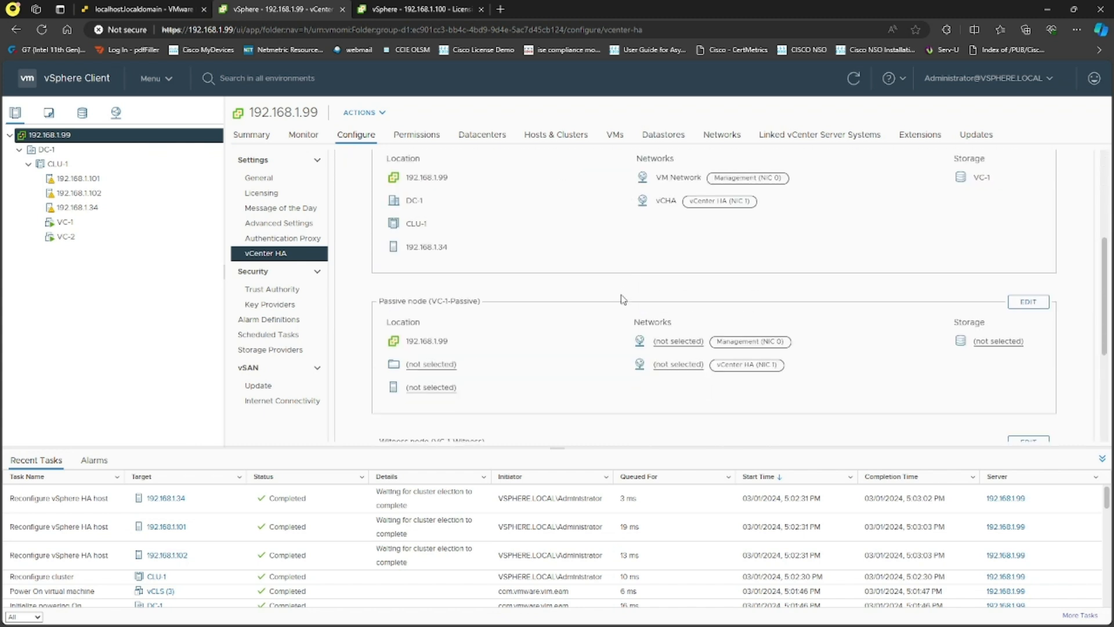
pyautogui.scroll(-4, 614, 300)
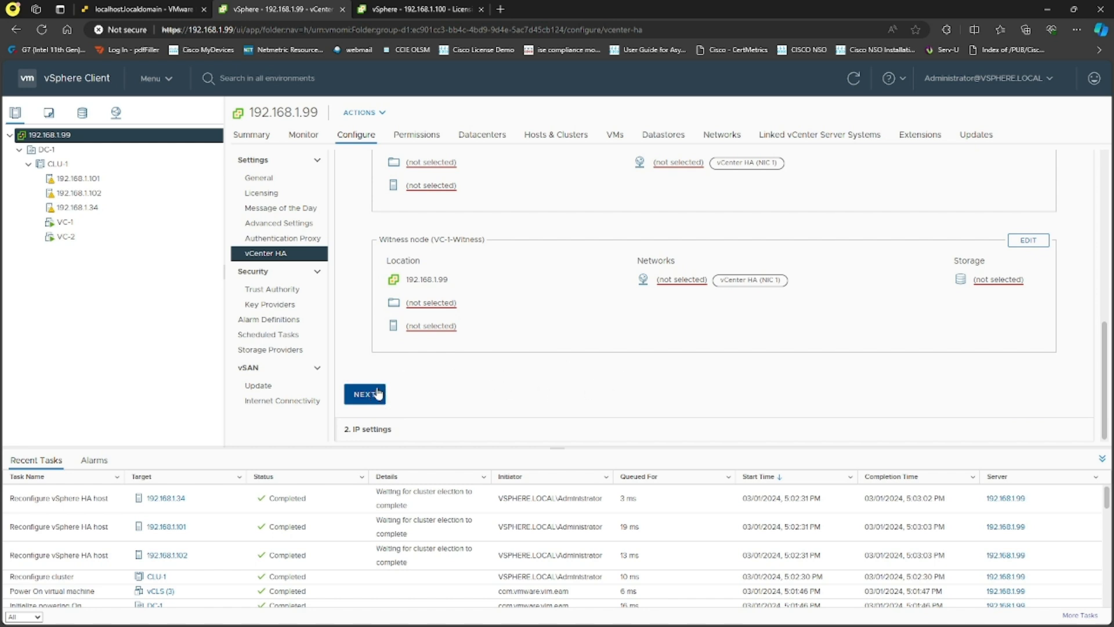
pyautogui.scroll(6, 540, 368)
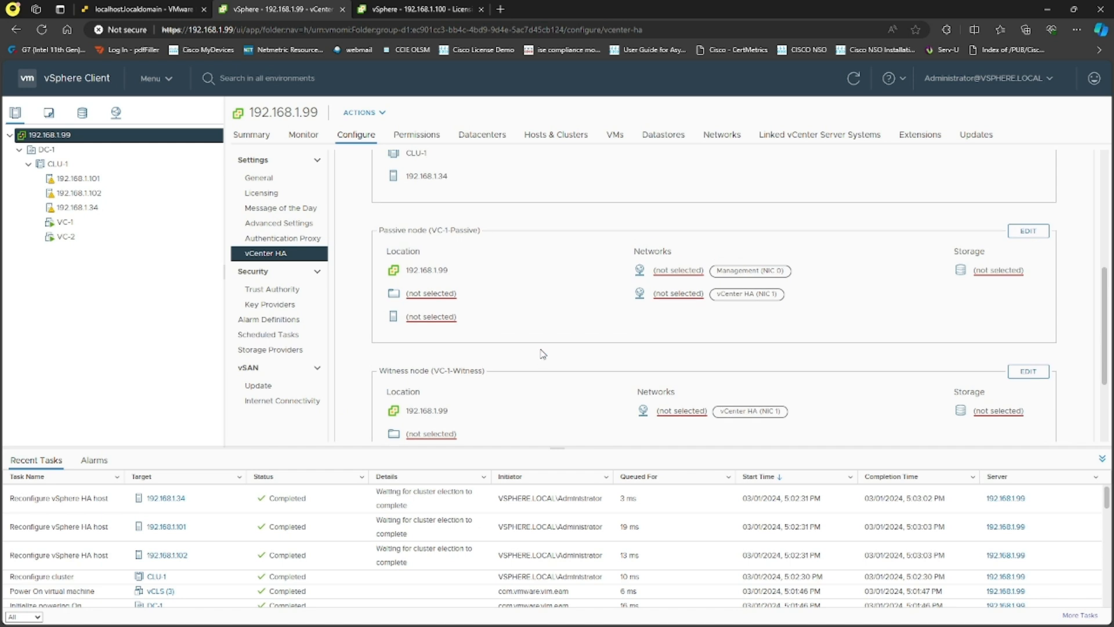
pyautogui.scroll(-3, 585, 355)
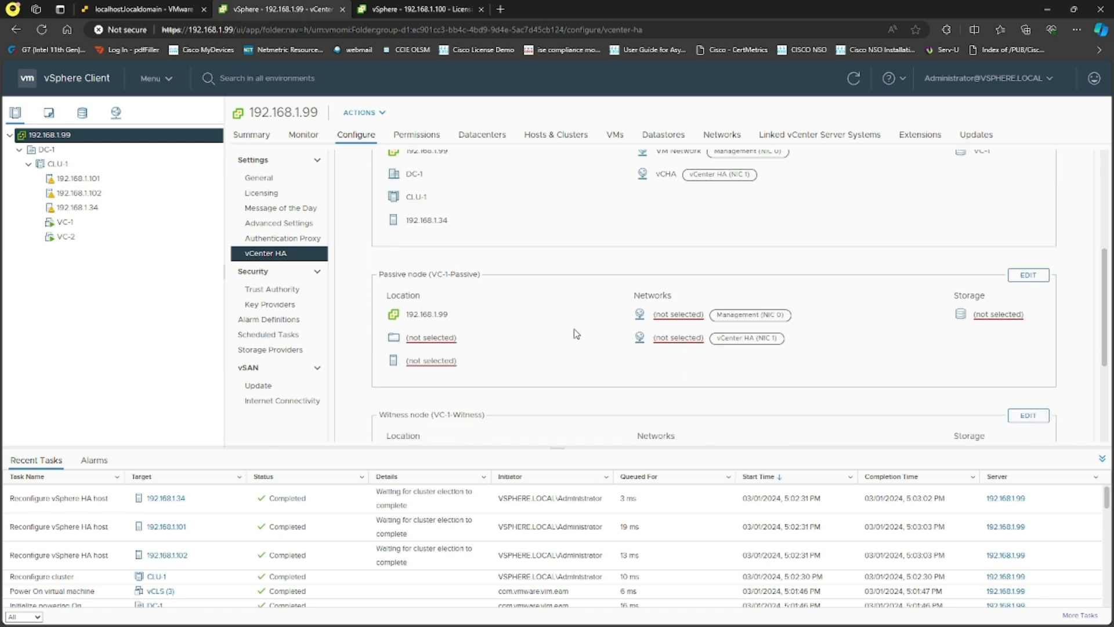
# - Place the Passive node in DC-1 and pick host 192.168.1.101 under cluster CLU-1
pyautogui.click(1028, 276)
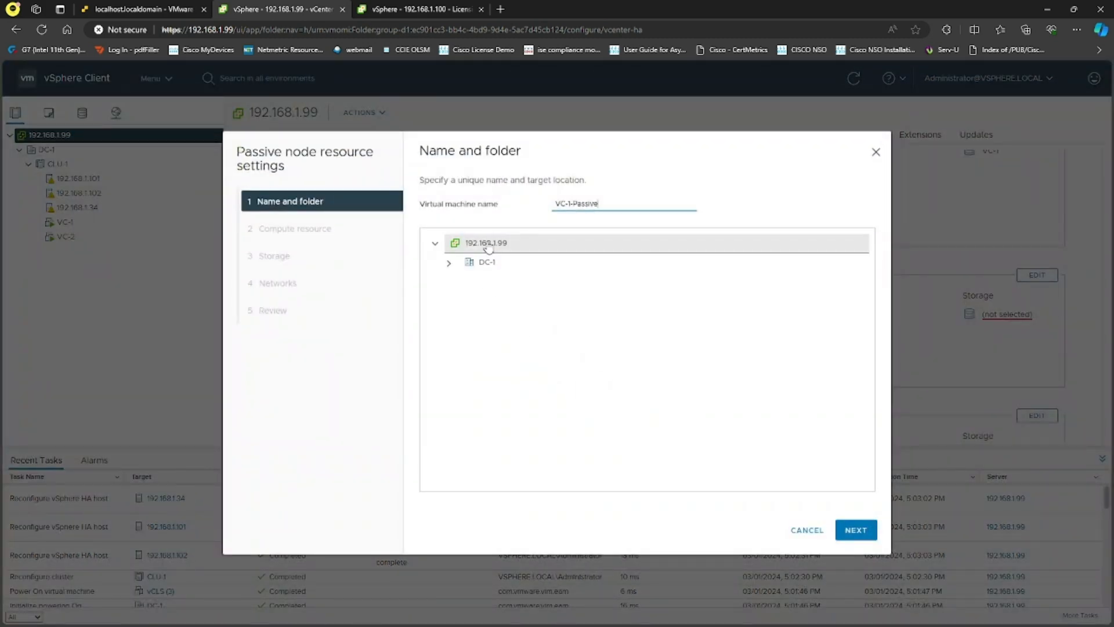
pyautogui.click(487, 263)
pyautogui.click(854, 528)
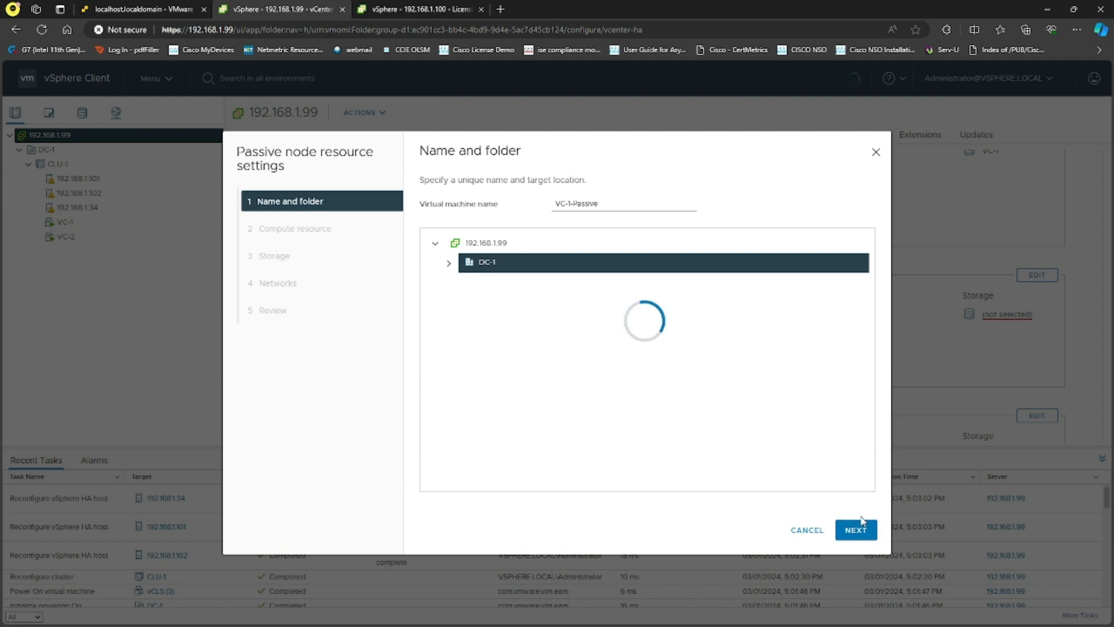
pyautogui.click(486, 229)
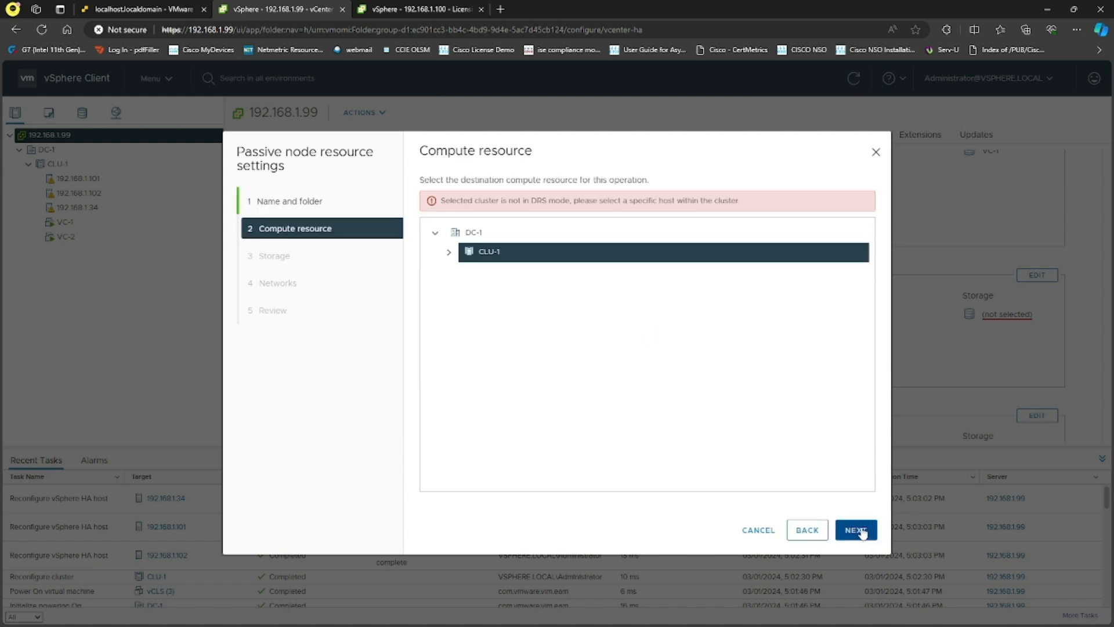
pyautogui.click(448, 252)
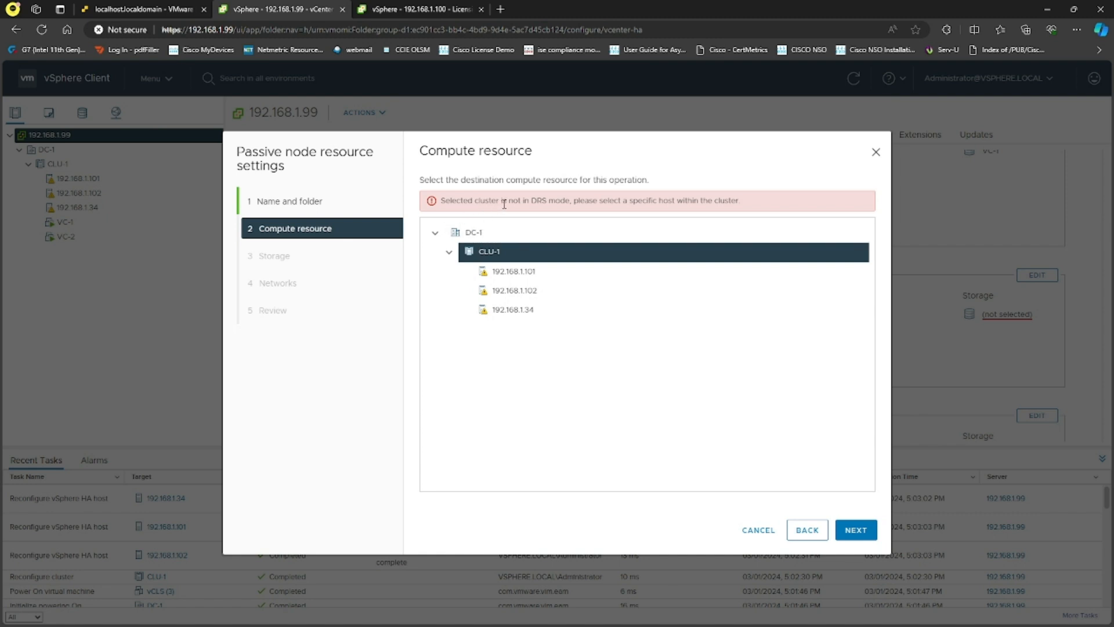
pyautogui.moveTo(528, 199); pyautogui.dragTo(734, 209)
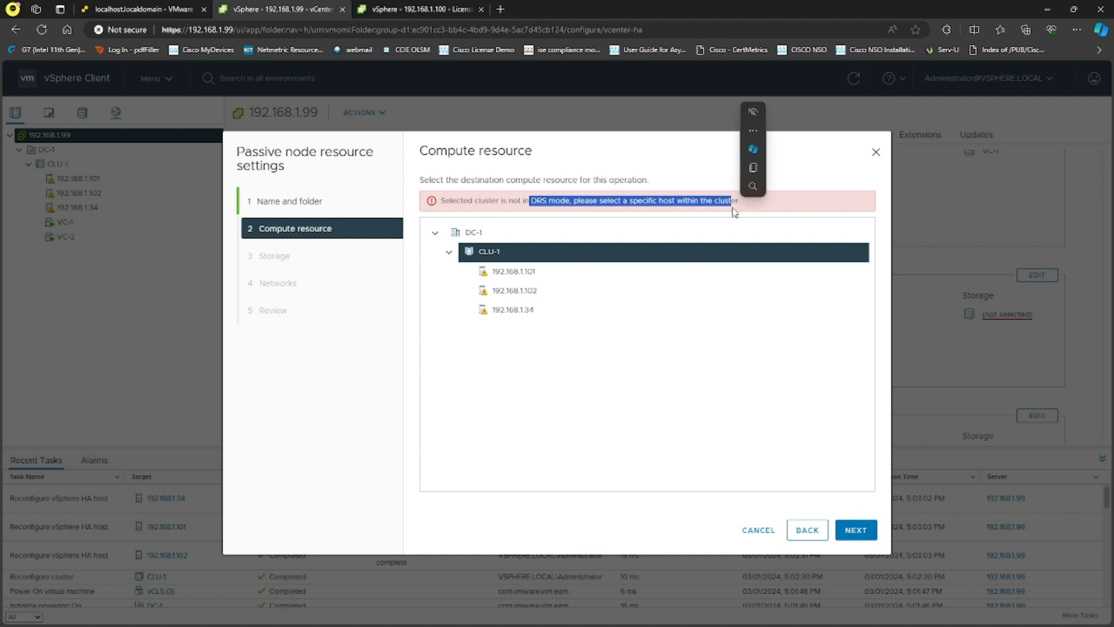
pyautogui.click(541, 280)
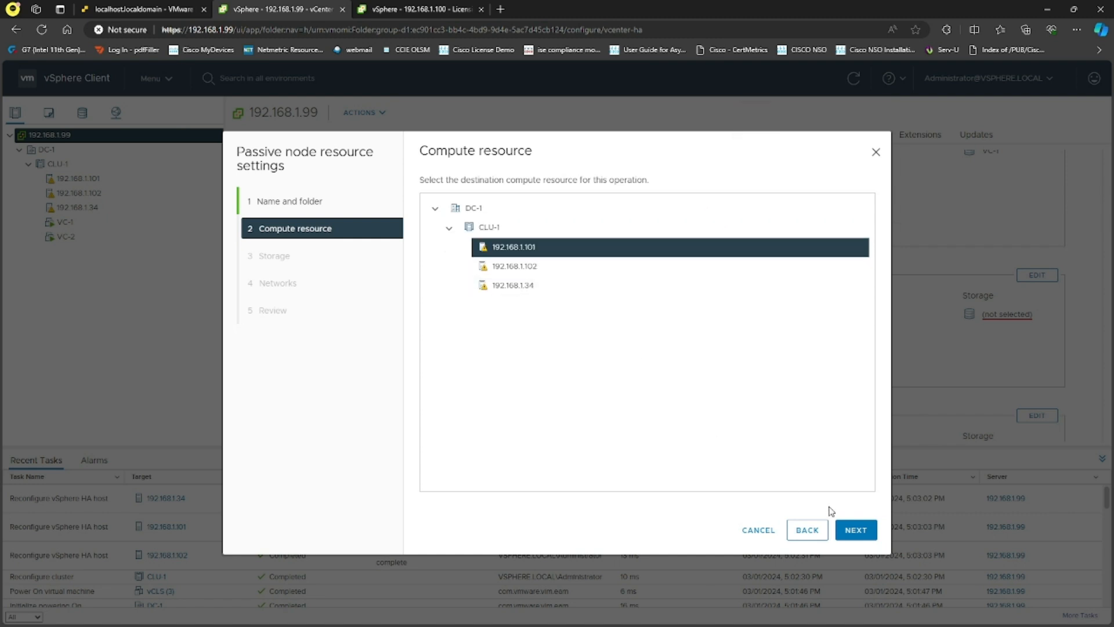
# - Discard the Passive node settings and scroll through the Active, Passive and Witness sections
pyautogui.click(756, 529)
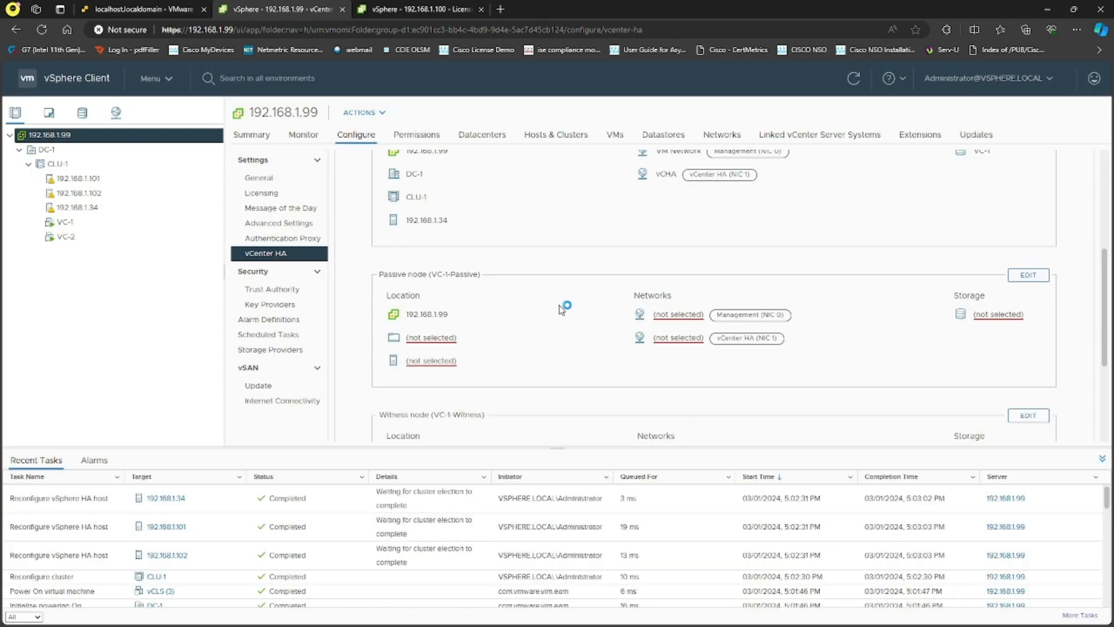
pyautogui.scroll(2, 569, 310)
pyautogui.scroll(2, 574, 313)
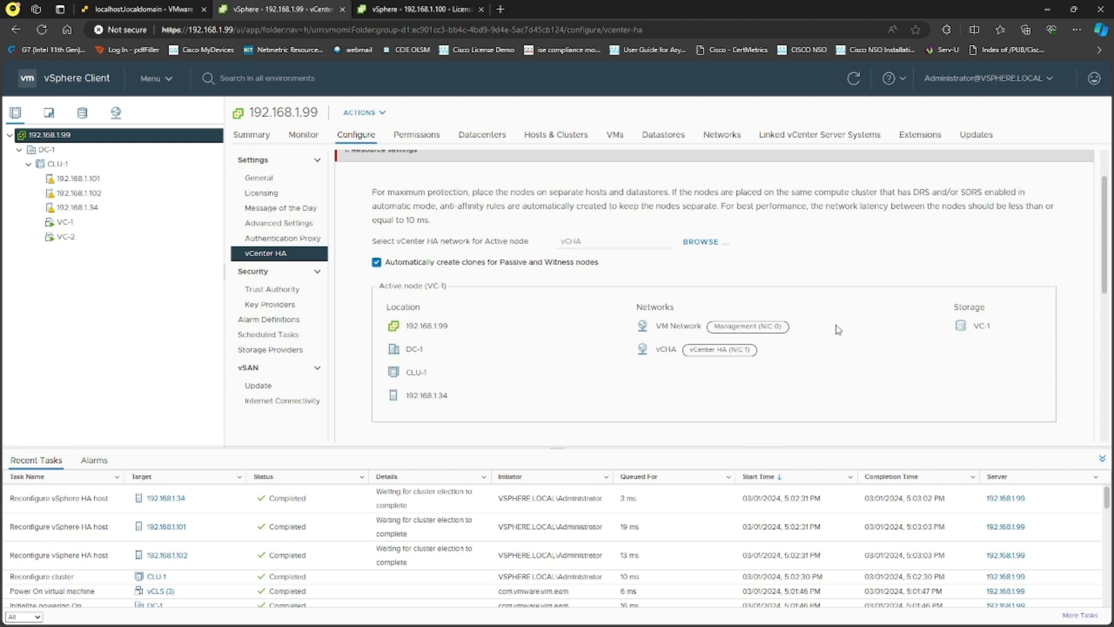
pyautogui.scroll(-2, 778, 324)
pyautogui.scroll(-2, 597, 297)
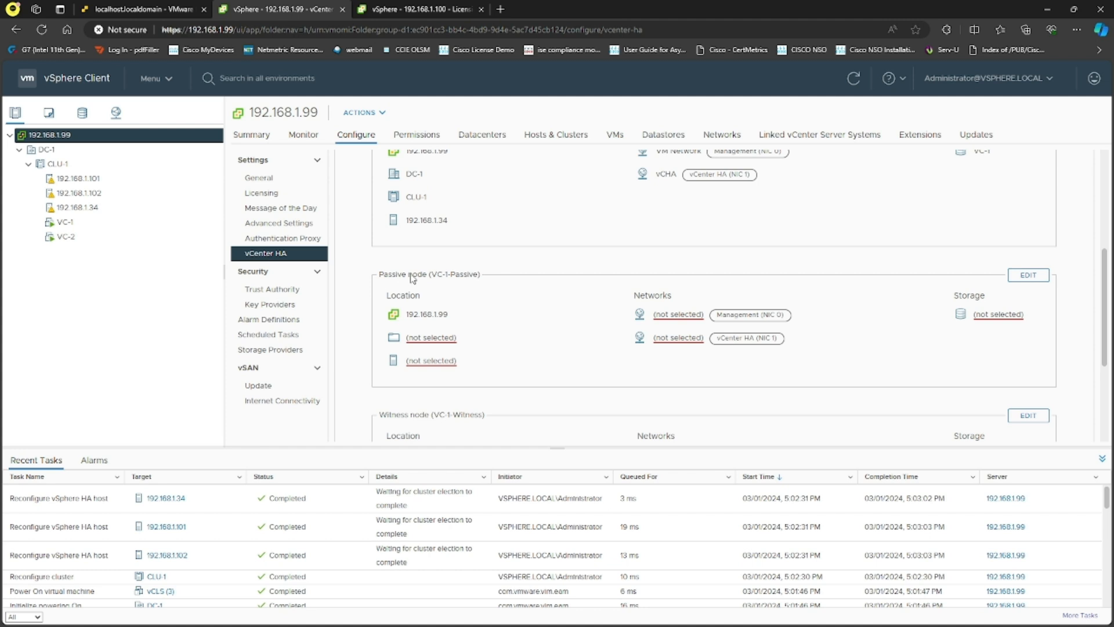
pyautogui.scroll(-2, 504, 313)
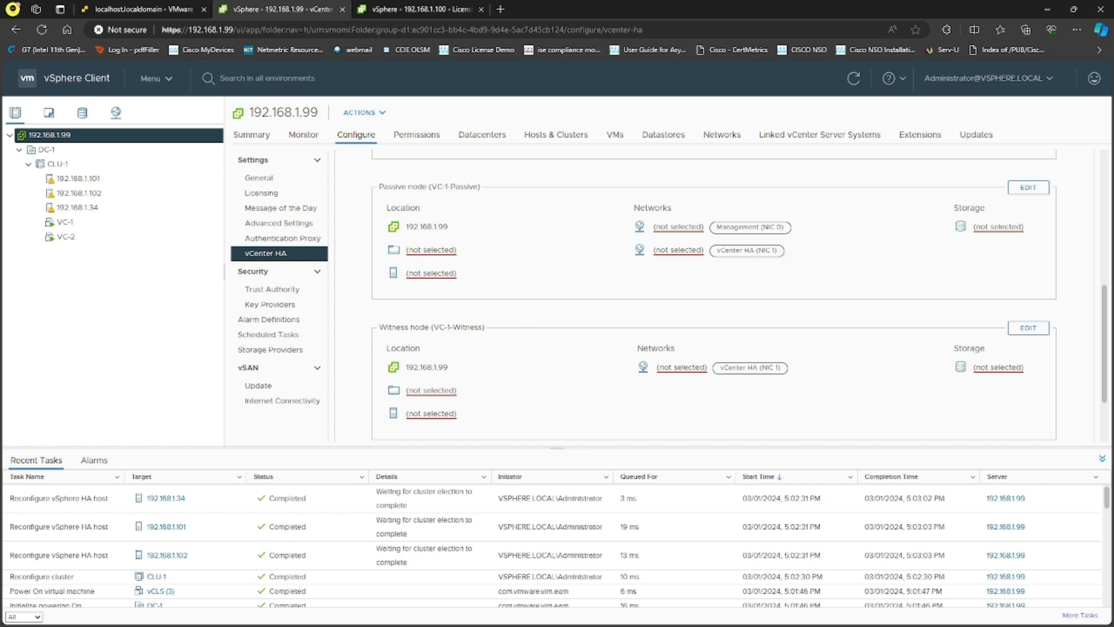
pyautogui.click(1036, 189)
pyautogui.click(496, 265)
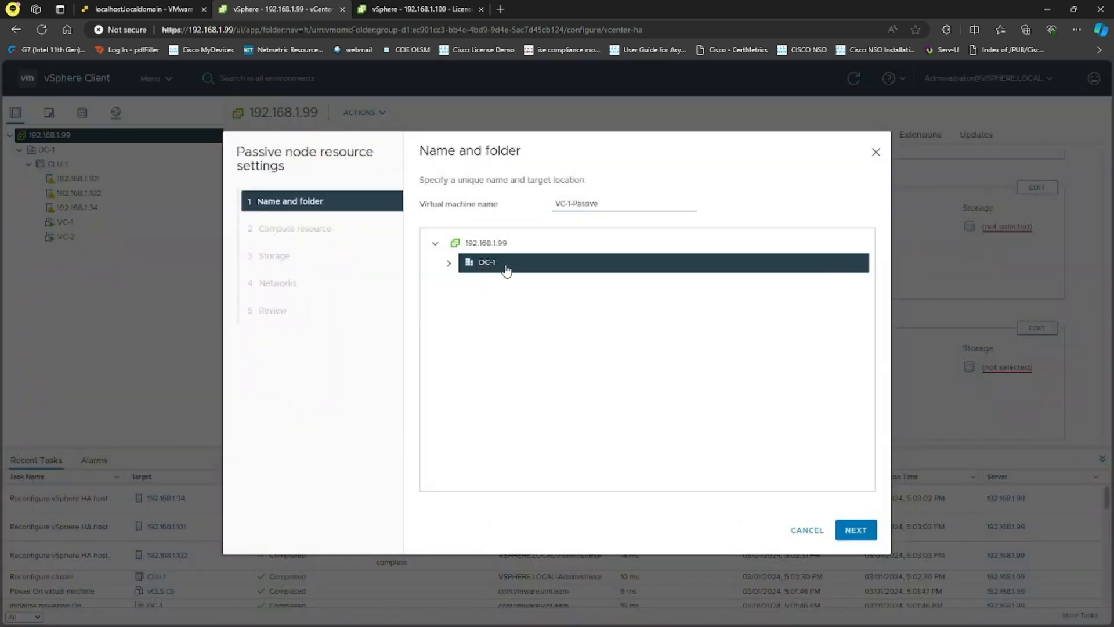
pyautogui.click(855, 529)
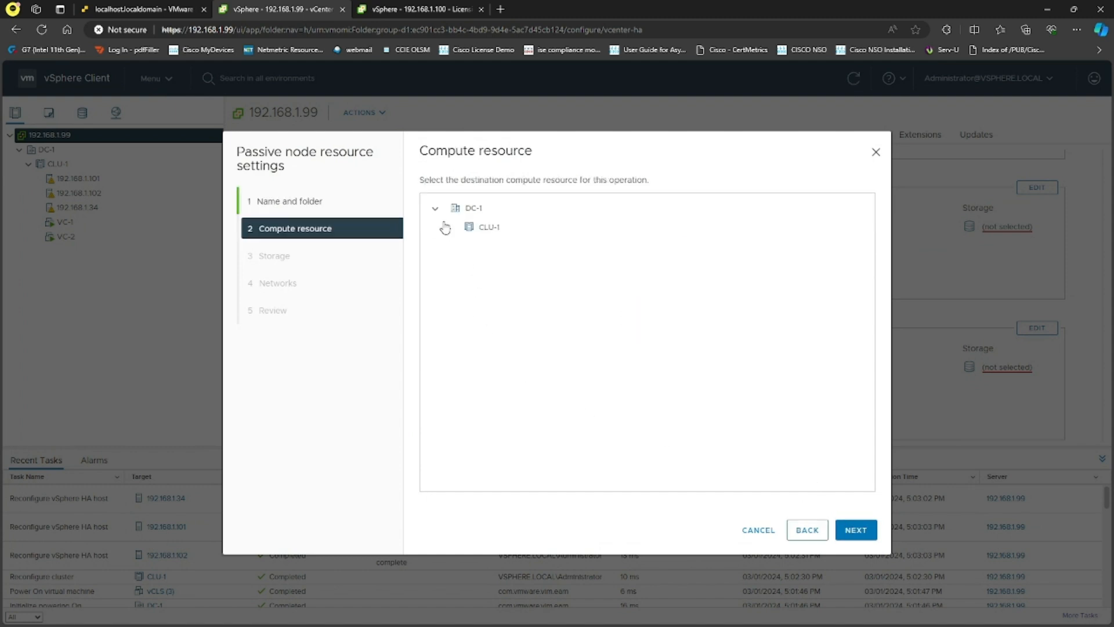
pyautogui.click(466, 232)
pyautogui.click(515, 271)
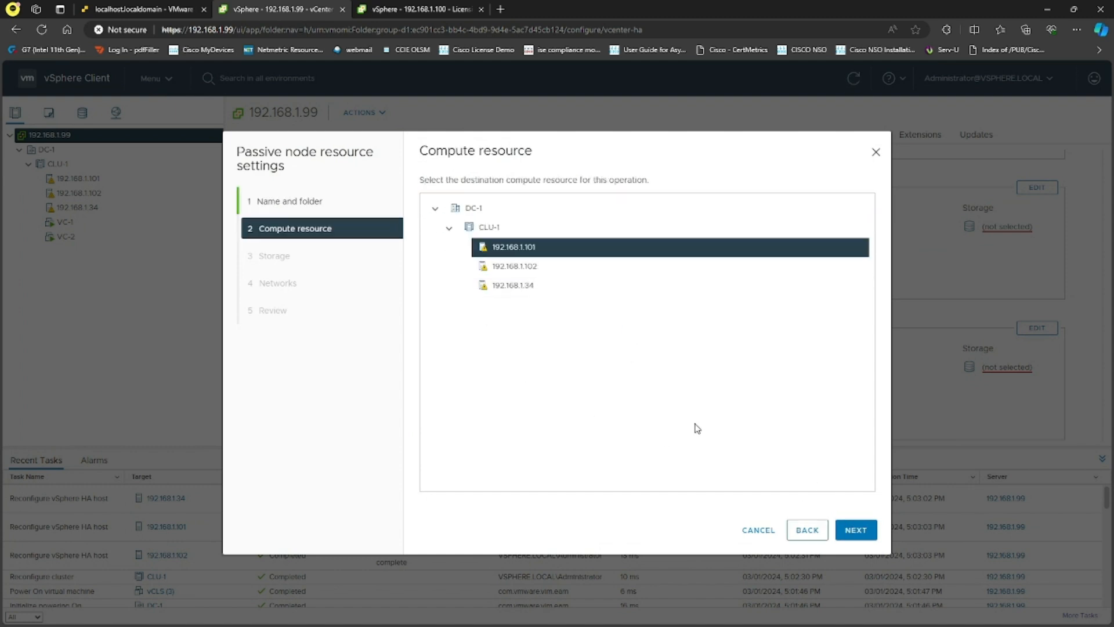
pyautogui.click(856, 530)
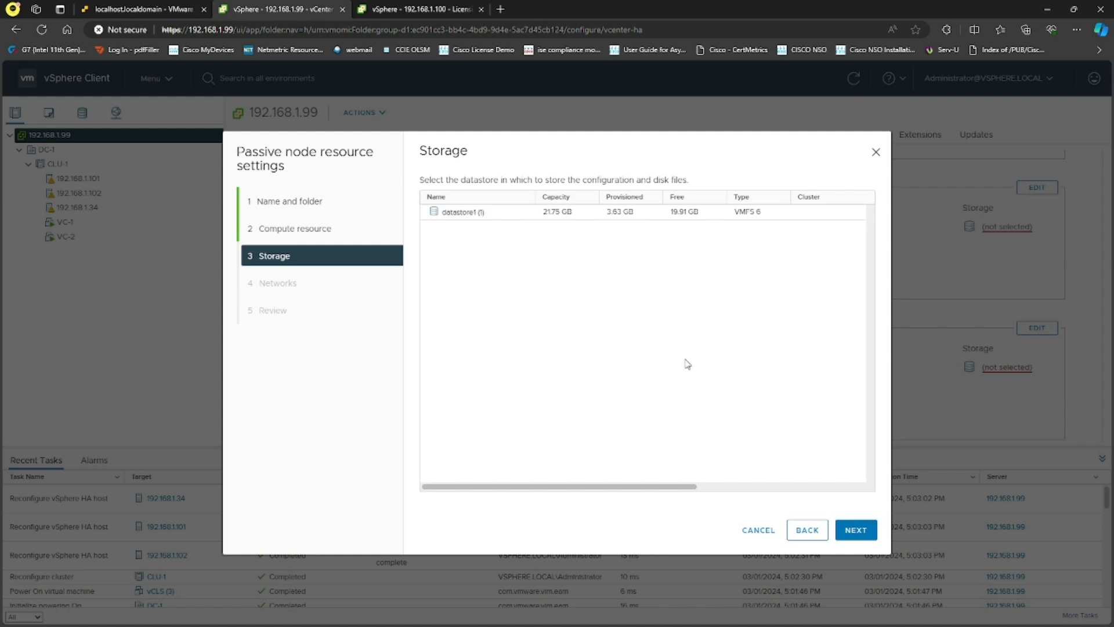
pyautogui.click(498, 225)
pyautogui.click(863, 537)
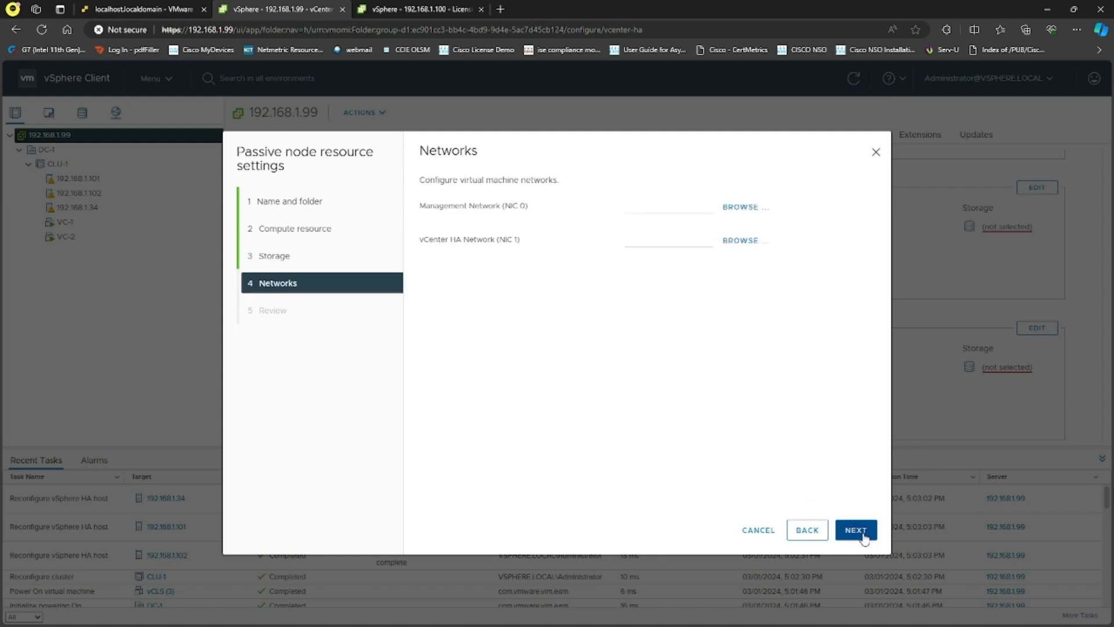
pyautogui.click(740, 207)
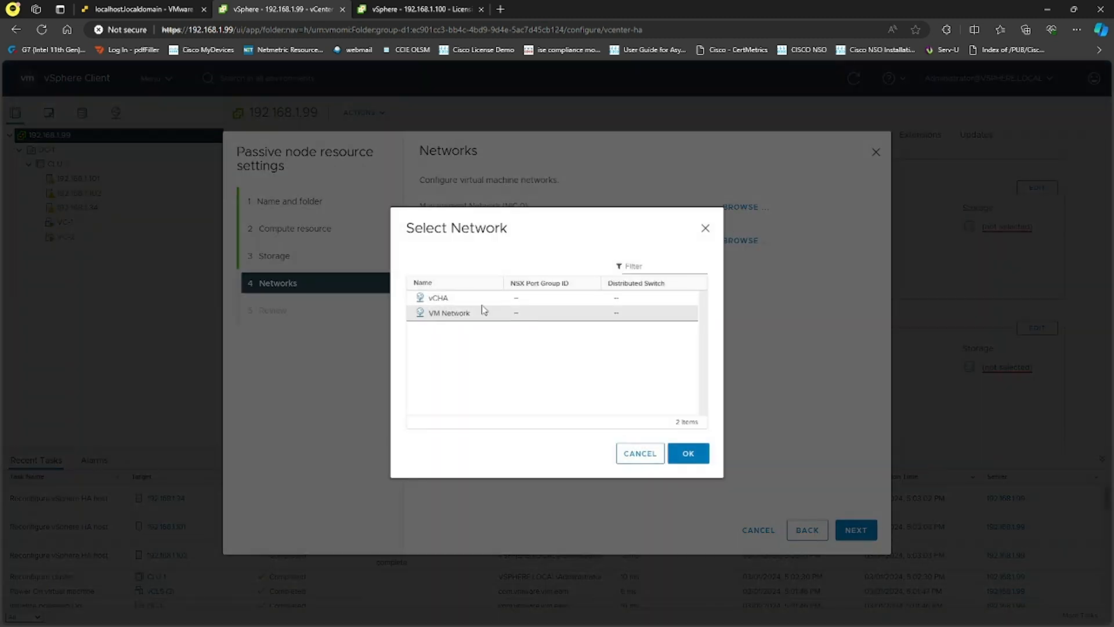
pyautogui.click(460, 298)
pyautogui.click(688, 452)
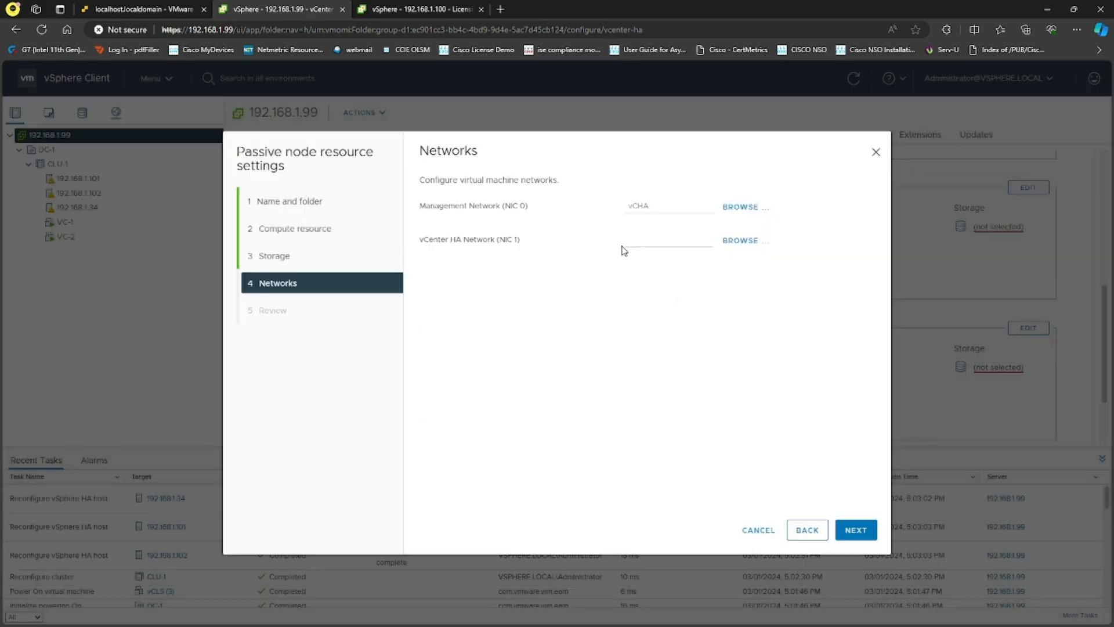
pyautogui.click(740, 208)
pyautogui.click(510, 313)
pyautogui.click(687, 453)
pyautogui.click(742, 244)
pyautogui.click(491, 299)
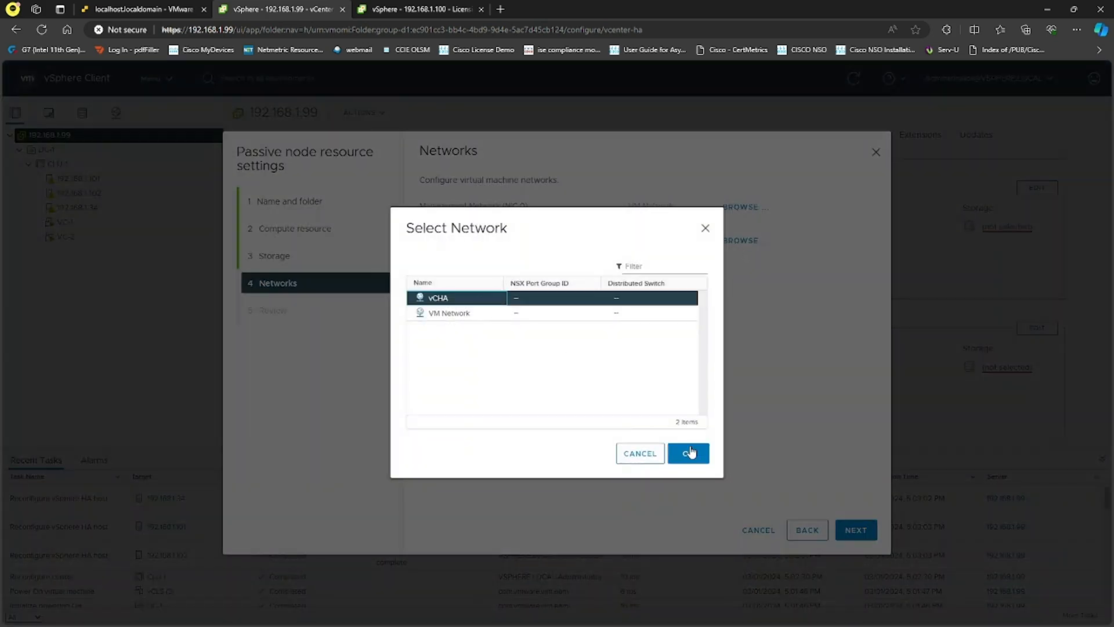
pyautogui.click(688, 452)
pyautogui.click(856, 533)
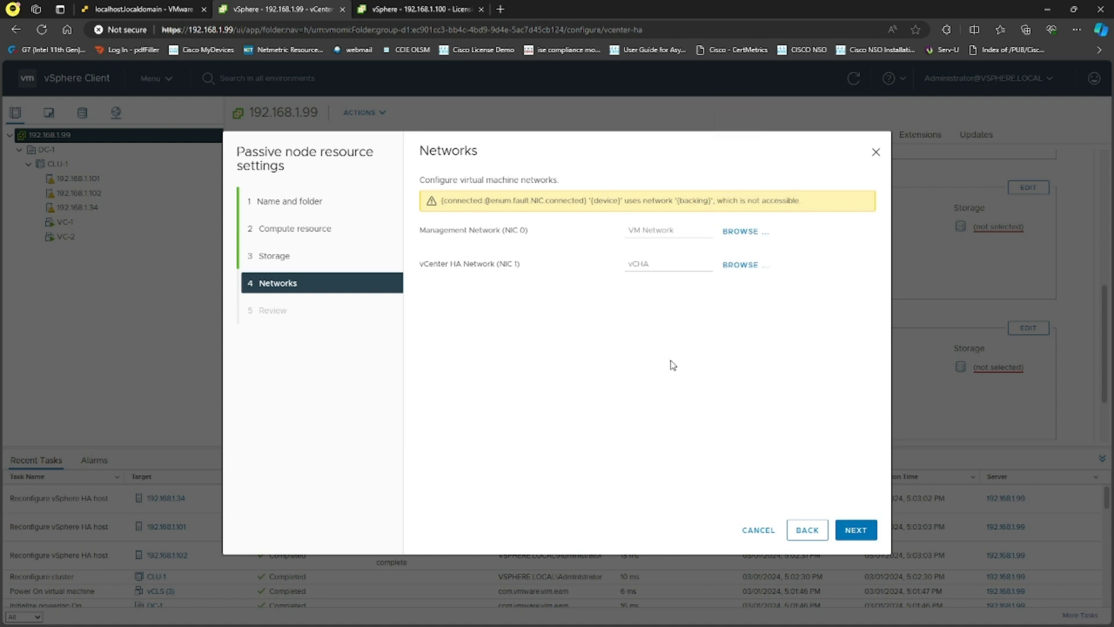
pyautogui.click(757, 529)
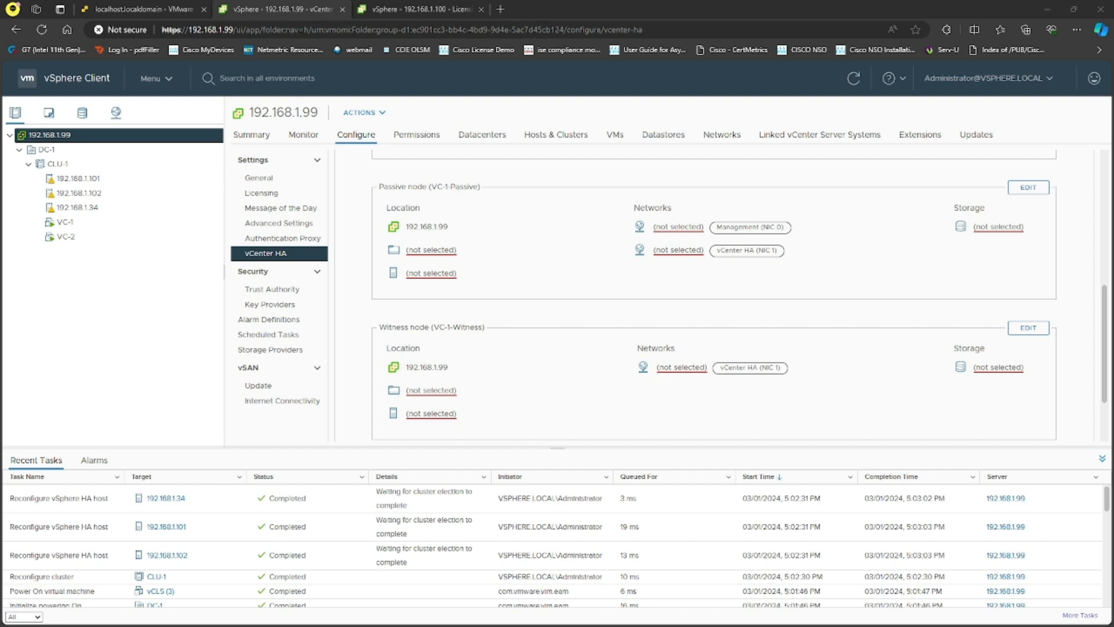
# - Place the Passive node in DC-1's Discovered virtual machine folder on host 192.168.1.34
pyautogui.click(1028, 187)
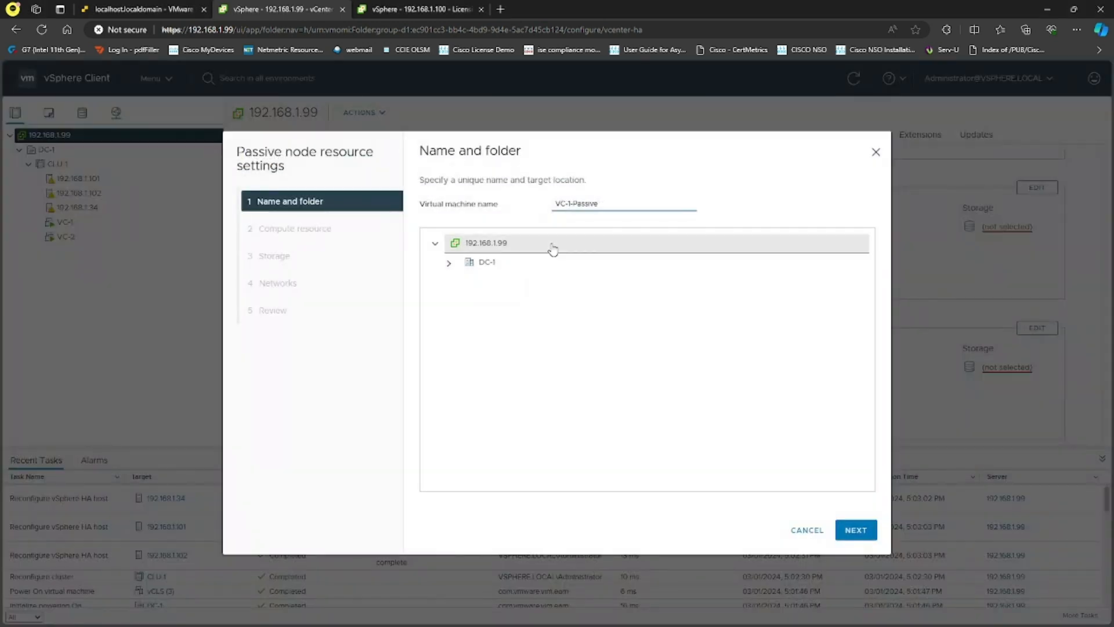
pyautogui.click(503, 249)
pyautogui.click(448, 288)
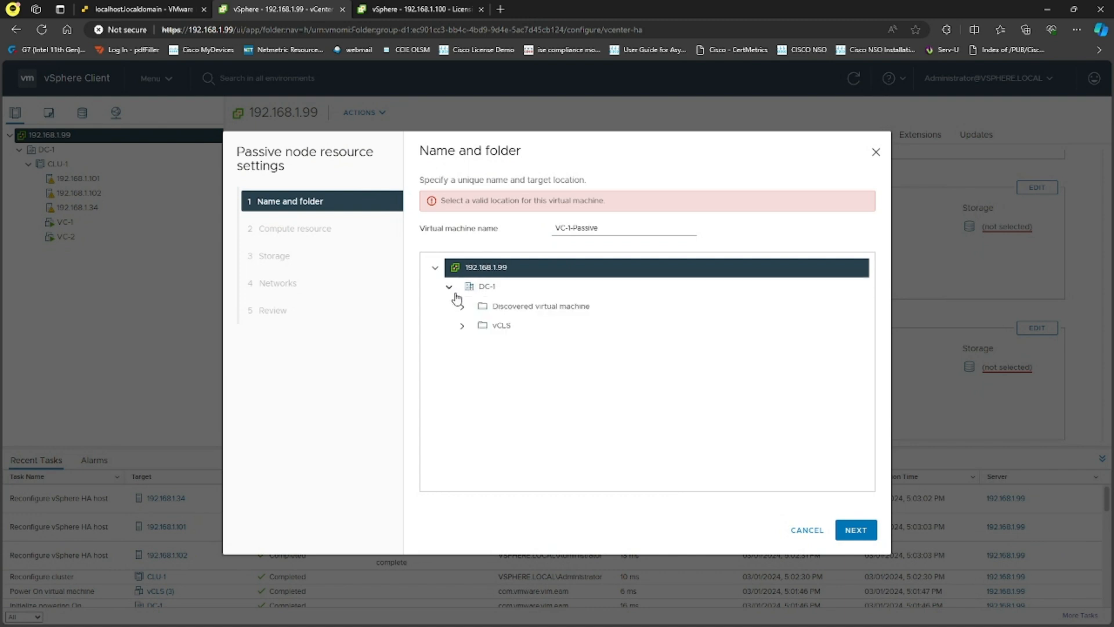
pyautogui.click(458, 286)
pyautogui.click(514, 284)
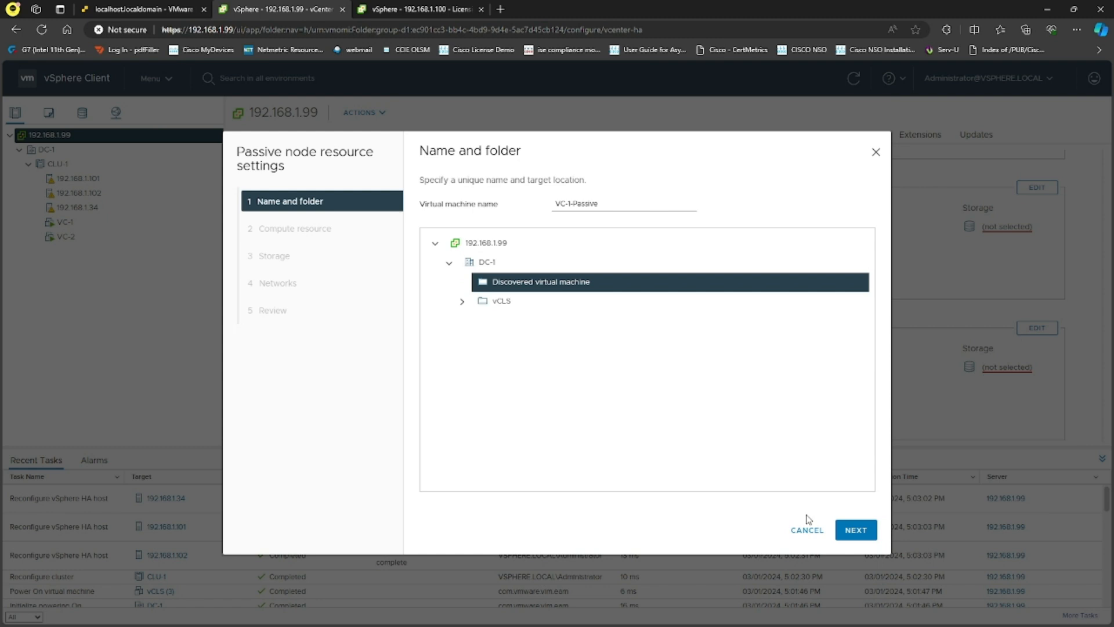
pyautogui.click(852, 531)
pyautogui.click(450, 228)
pyautogui.click(509, 251)
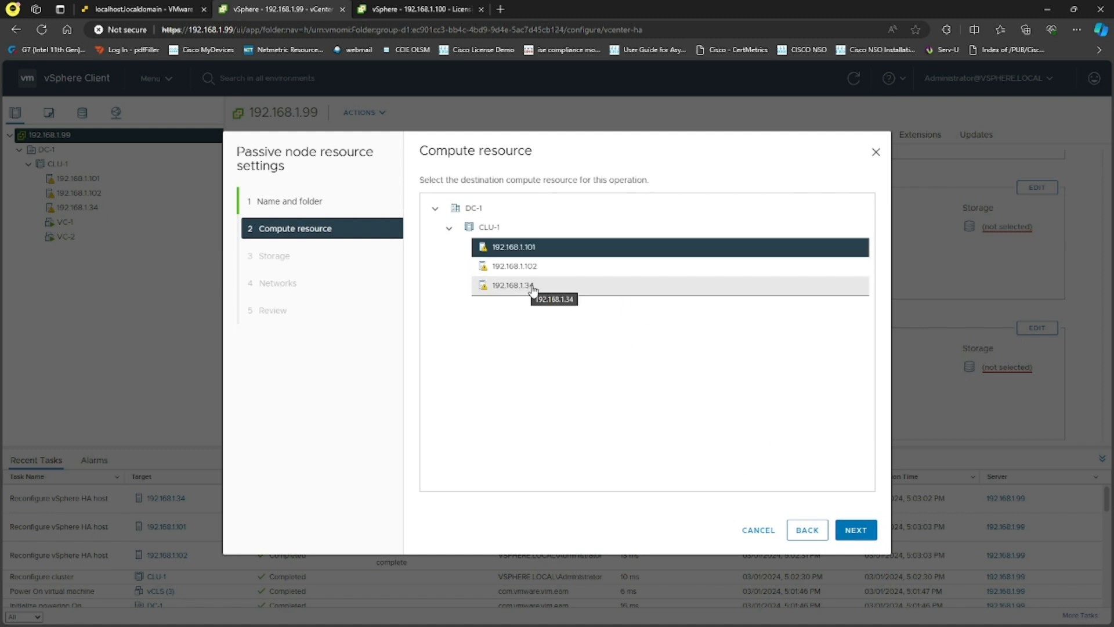
pyautogui.click(541, 296)
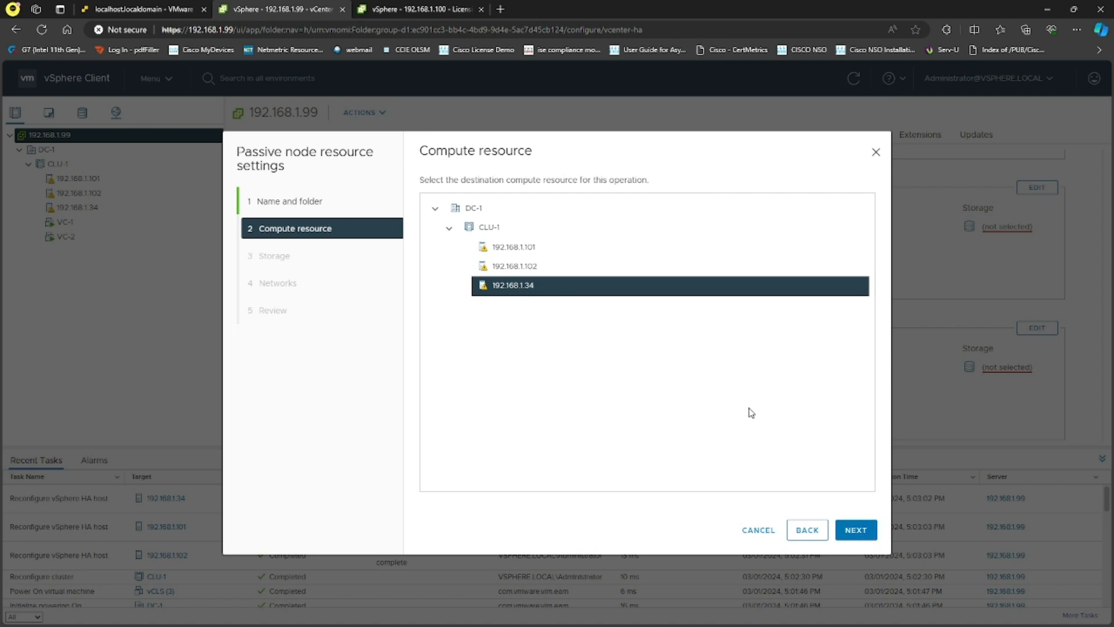
pyautogui.click(861, 536)
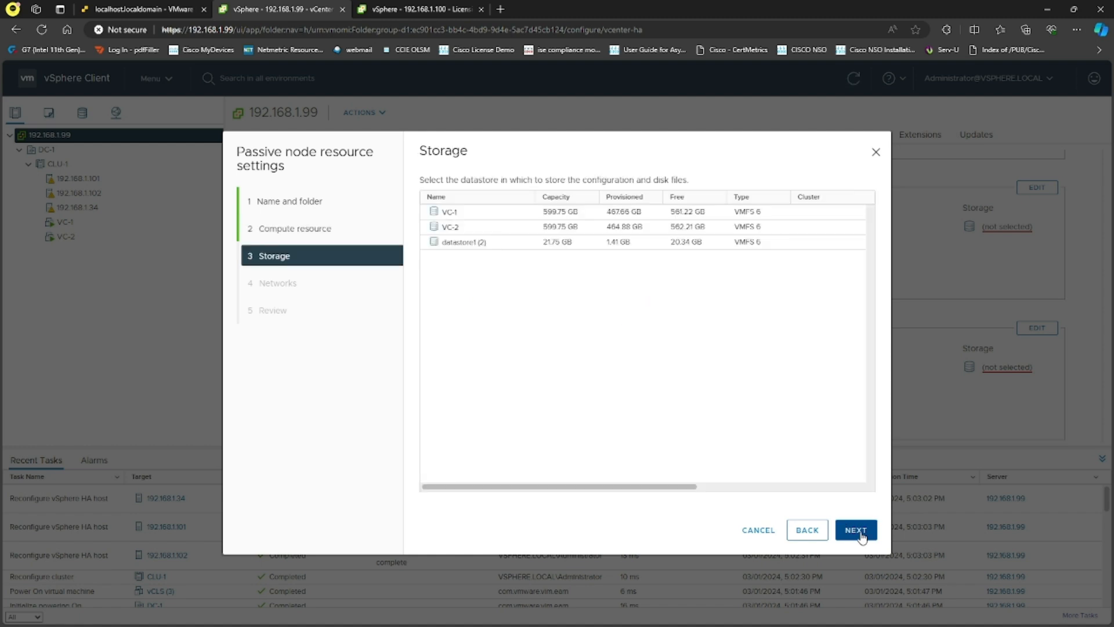
# - Give the Passive node datastore1 (2), VM Network management and vCHA HA networks, and finish
pyautogui.click(502, 247)
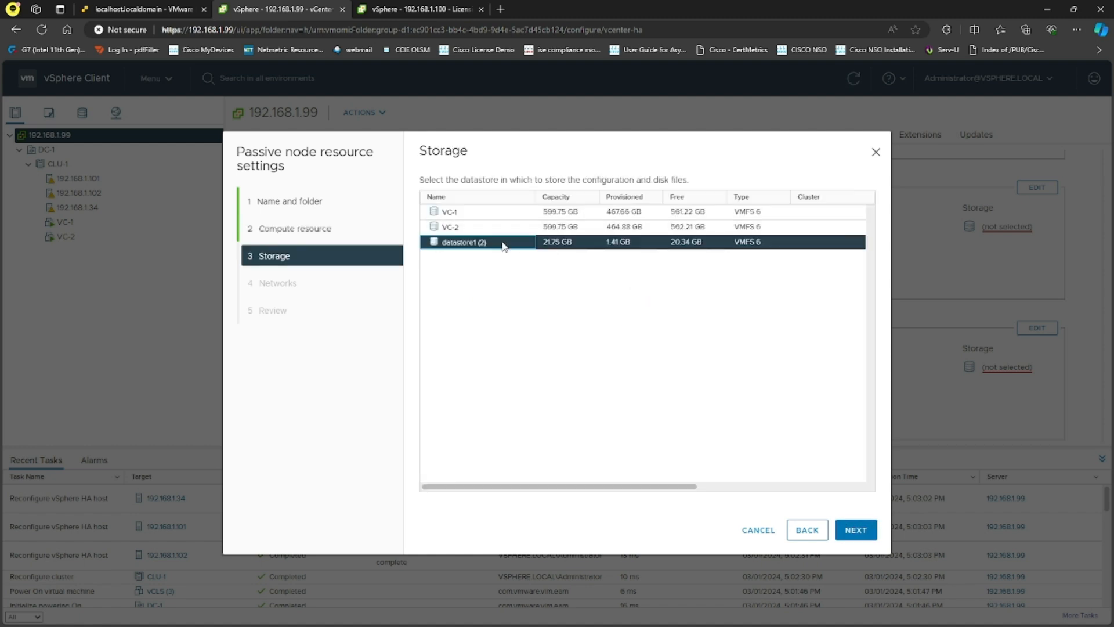
pyautogui.click(857, 530)
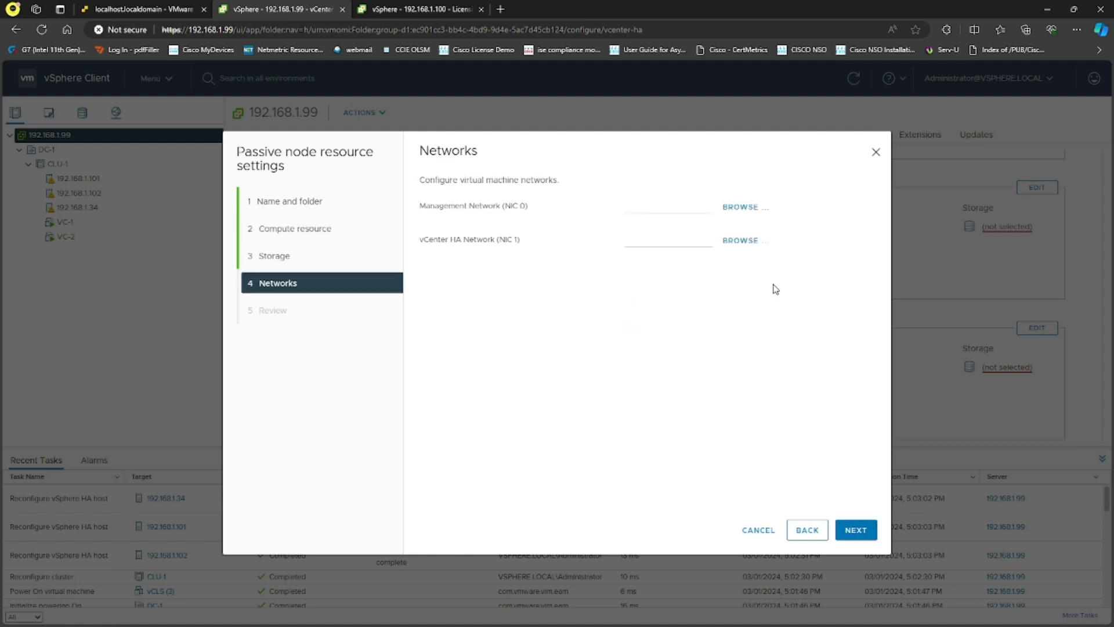
pyautogui.click(740, 207)
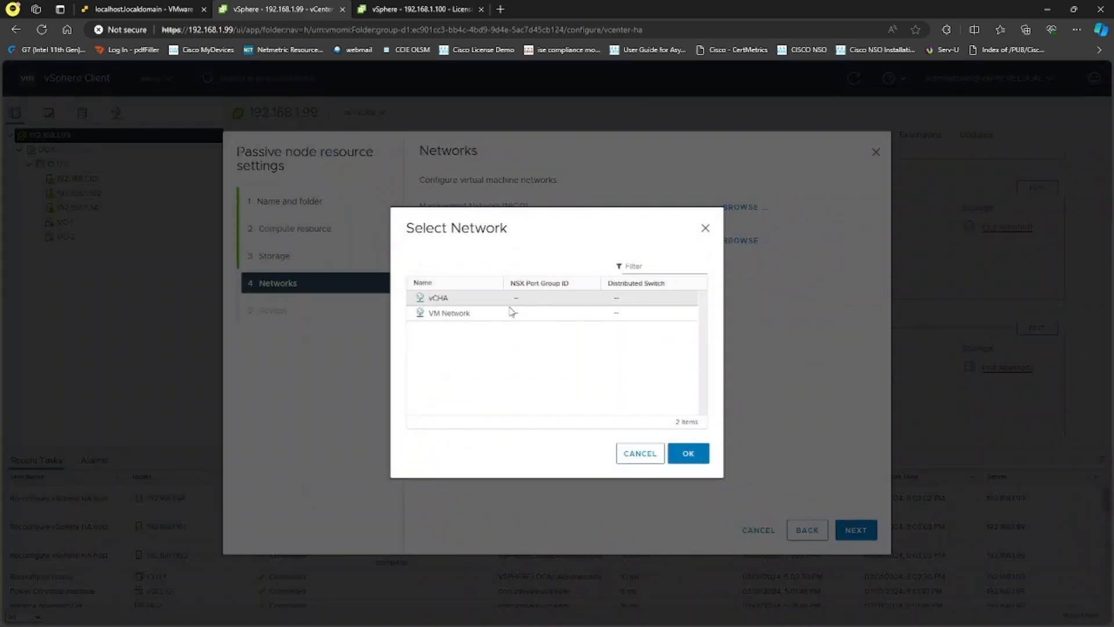
pyautogui.click(505, 317)
pyautogui.click(688, 453)
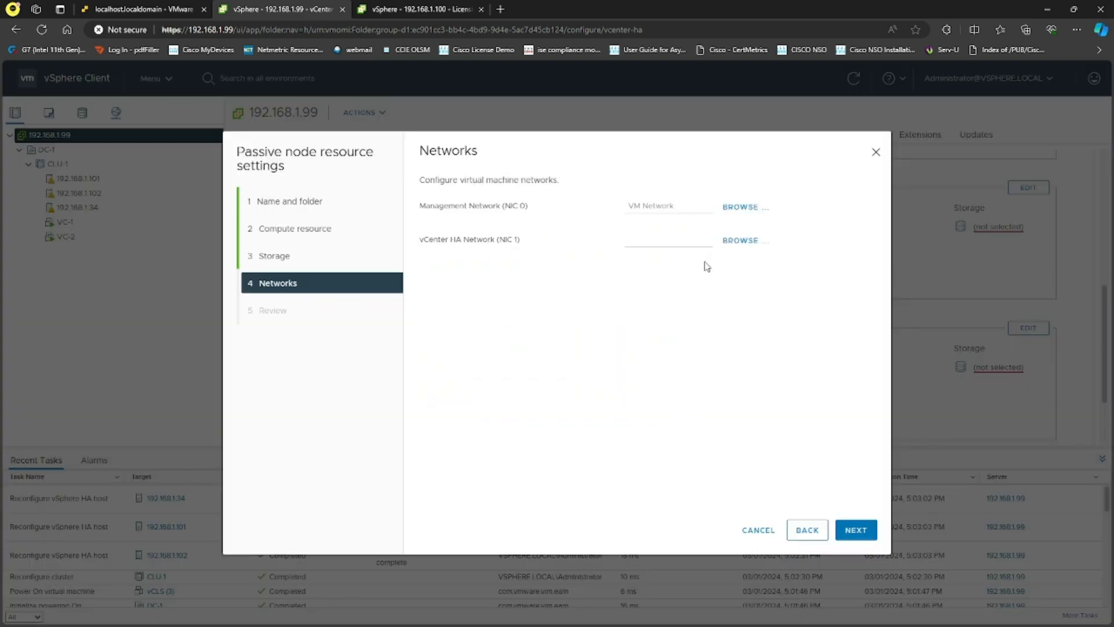
pyautogui.click(743, 240)
pyautogui.click(464, 298)
pyautogui.click(688, 454)
pyautogui.click(857, 529)
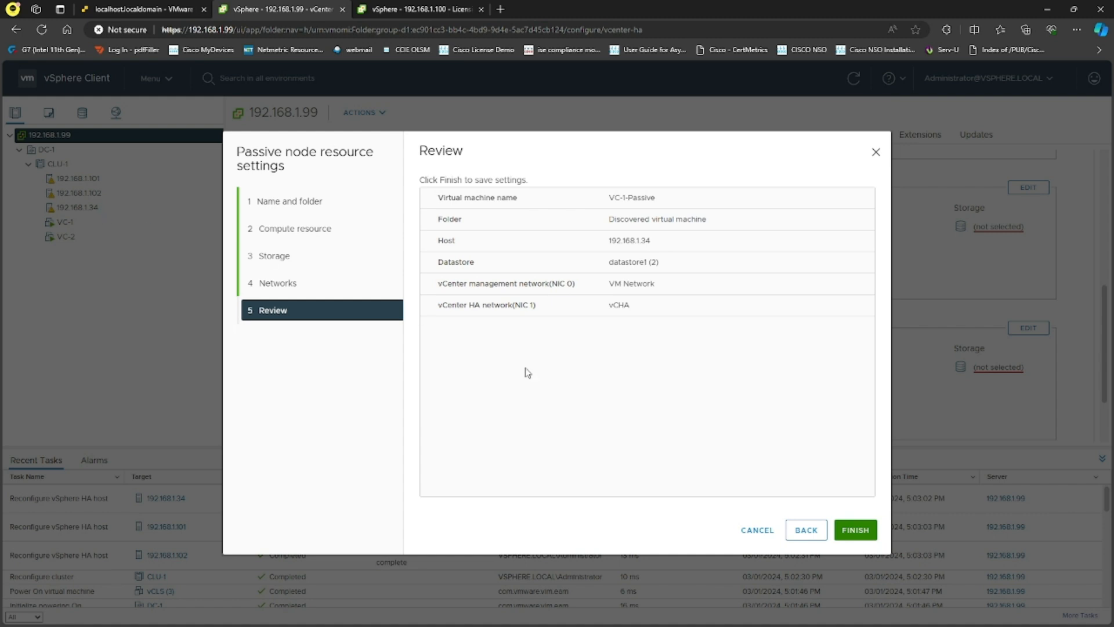
pyautogui.click(852, 528)
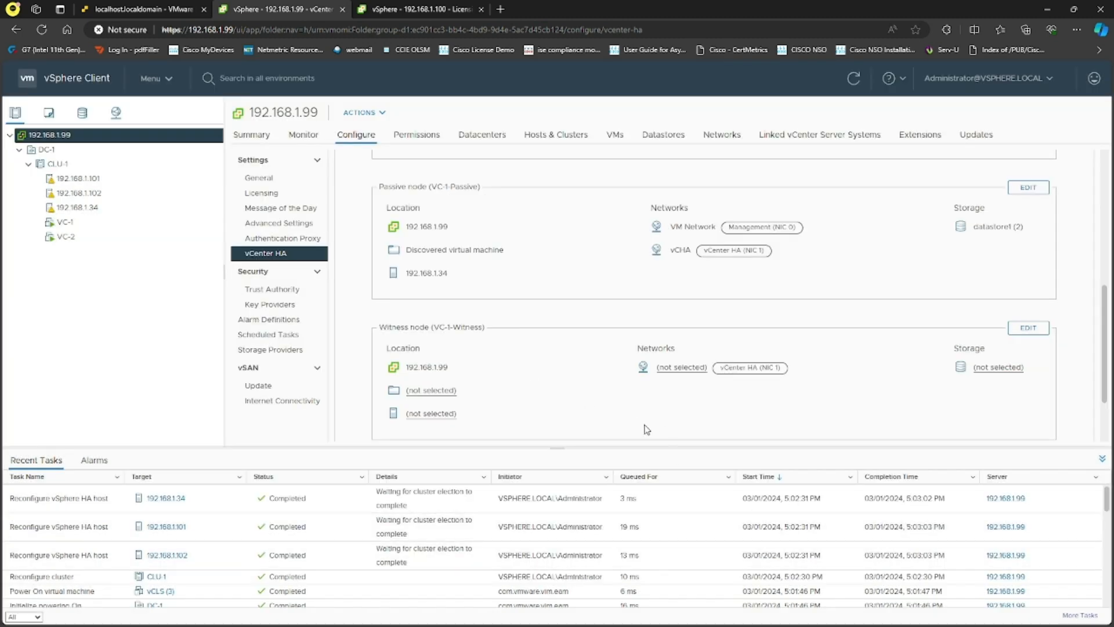
# - Place the Witness node in DC-1 on host 192.168.1.34 in cluster CLU-1
pyautogui.click(1033, 333)
pyautogui.click(449, 262)
pyautogui.click(480, 268)
pyautogui.click(857, 535)
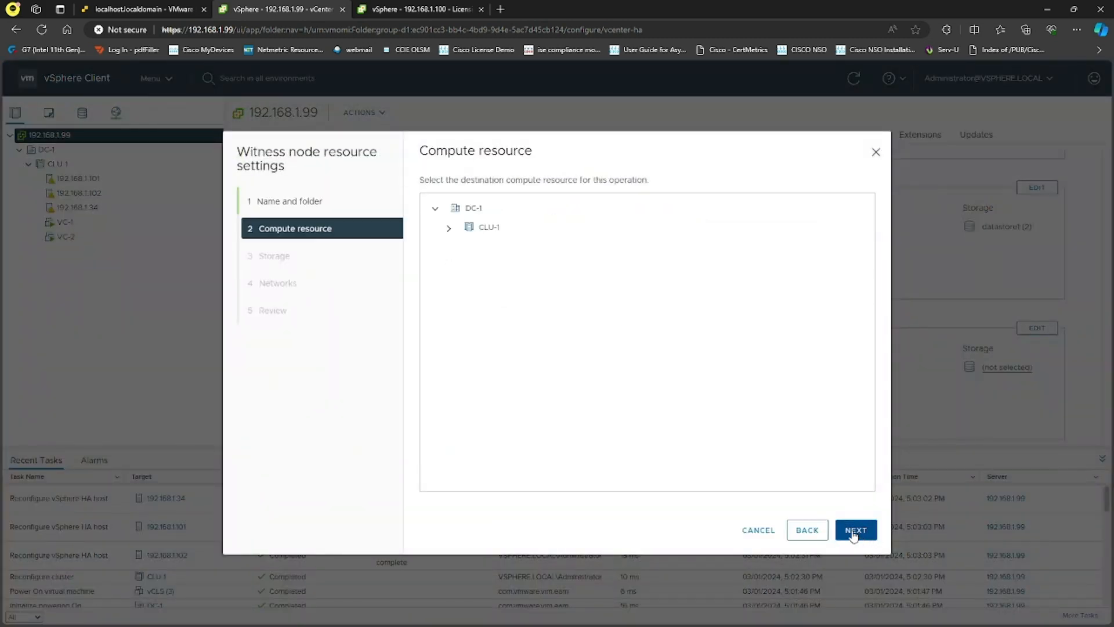
pyautogui.click(449, 228)
pyautogui.click(538, 290)
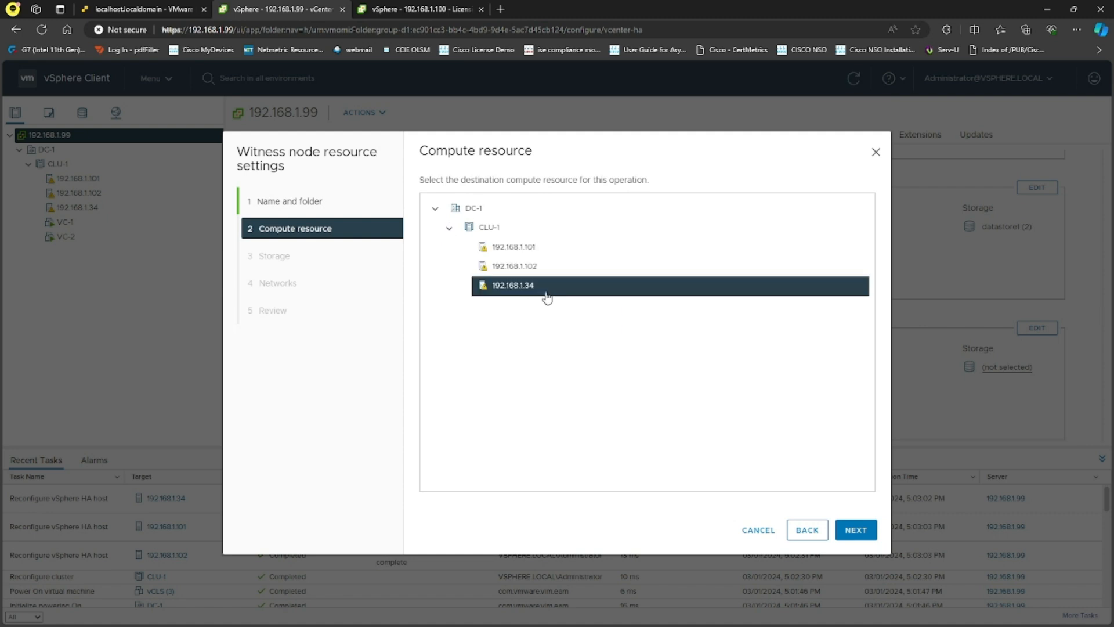
pyautogui.click(855, 529)
# - Give the Witness node datastore1 (2) and the vCHA network, then finish its settings
pyautogui.click(452, 243)
pyautogui.click(854, 534)
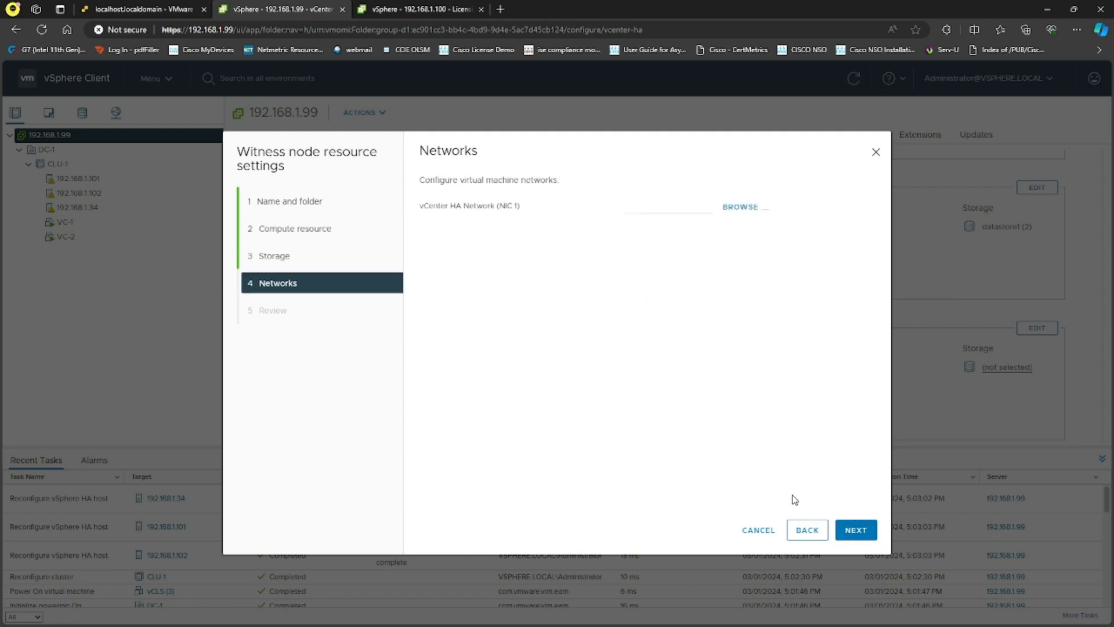
pyautogui.click(738, 208)
pyautogui.click(462, 300)
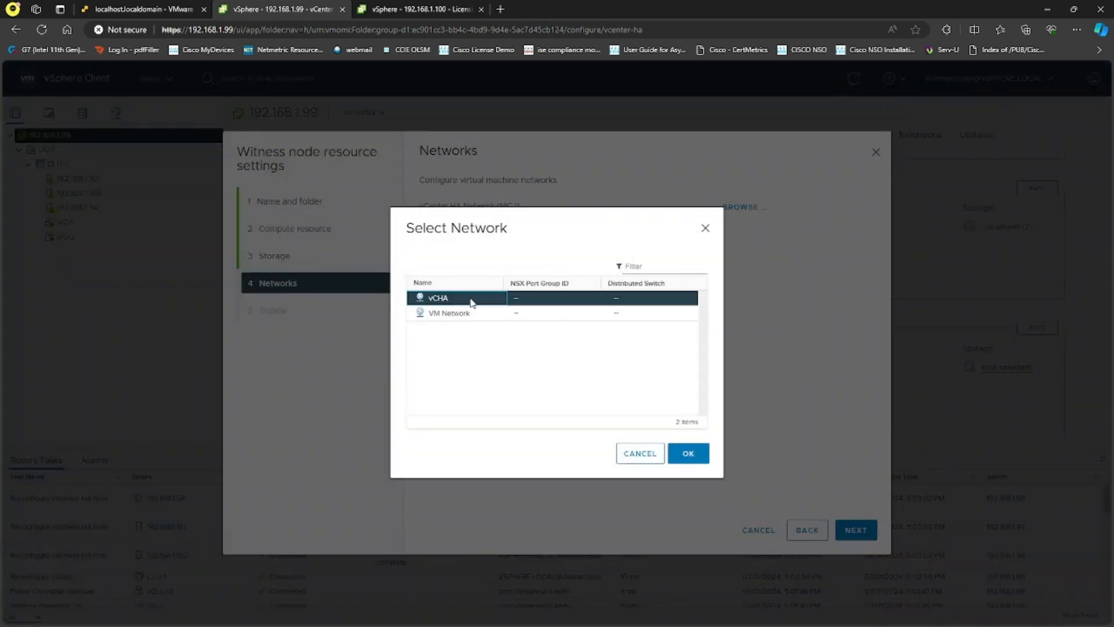
pyautogui.click(688, 453)
pyautogui.click(857, 530)
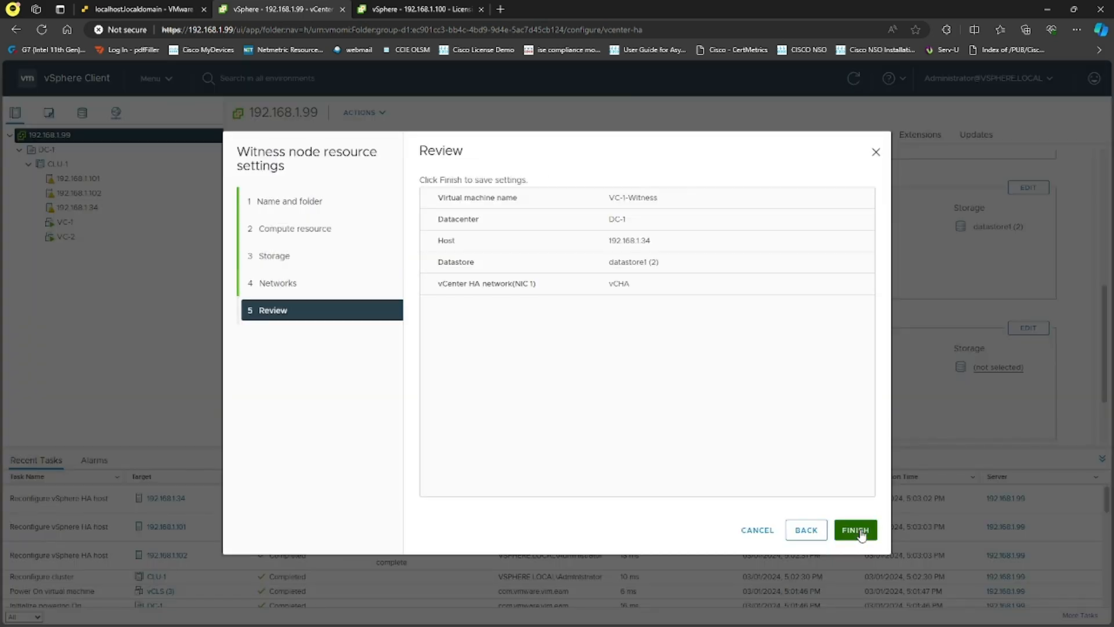
pyautogui.click(860, 531)
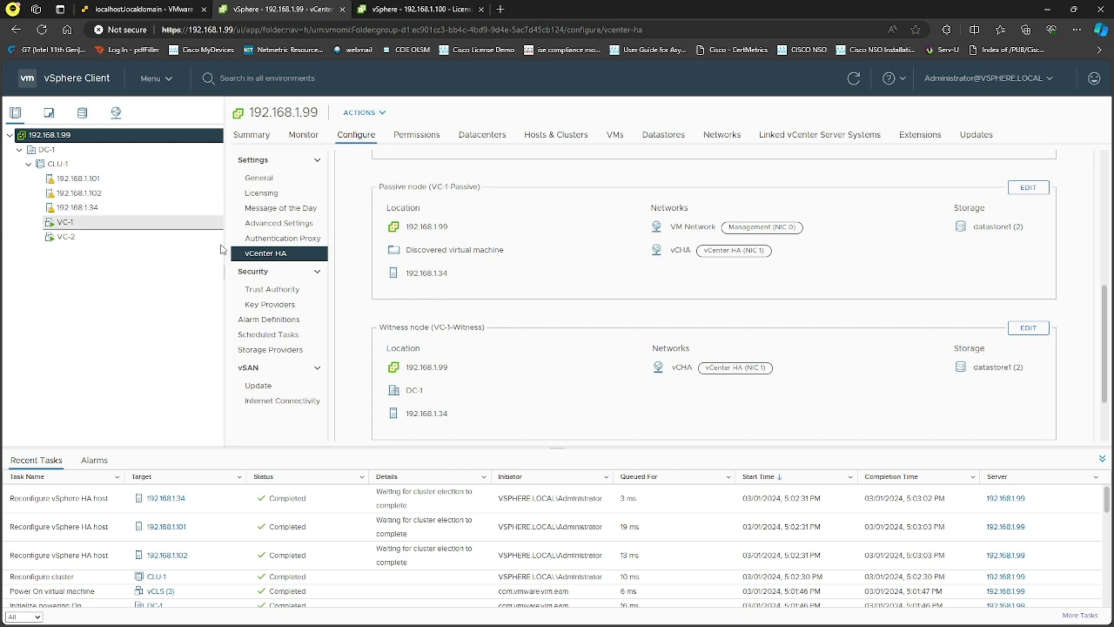
# - Give the Passive node HA address 10.1.1.101 with subnet mask 255.255.255.0
pyautogui.scroll(-3, 575, 303)
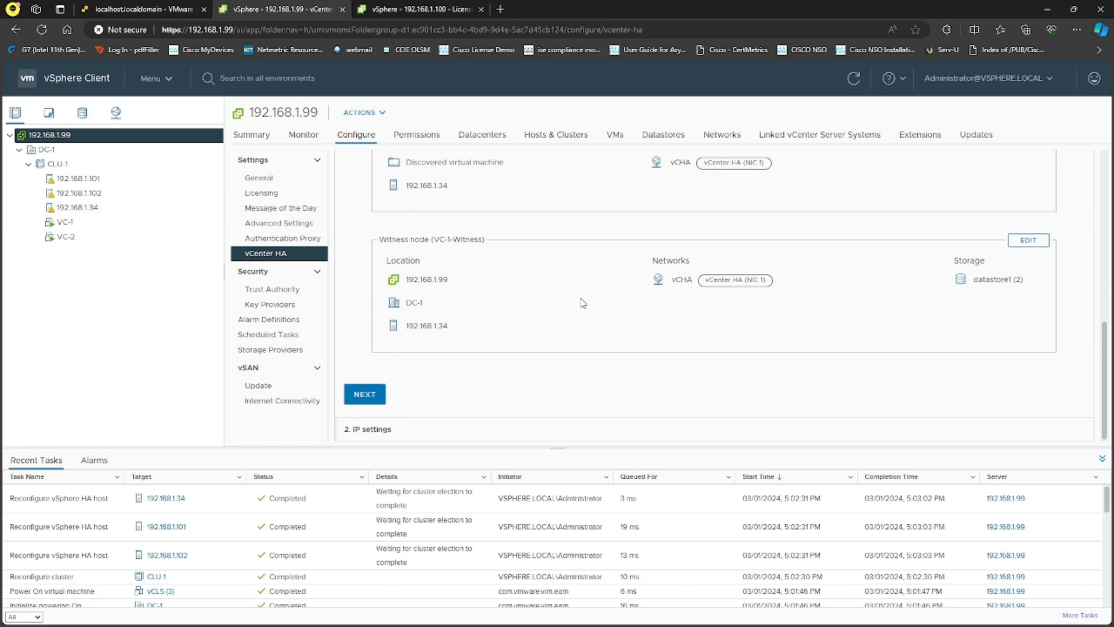
pyautogui.click(367, 391)
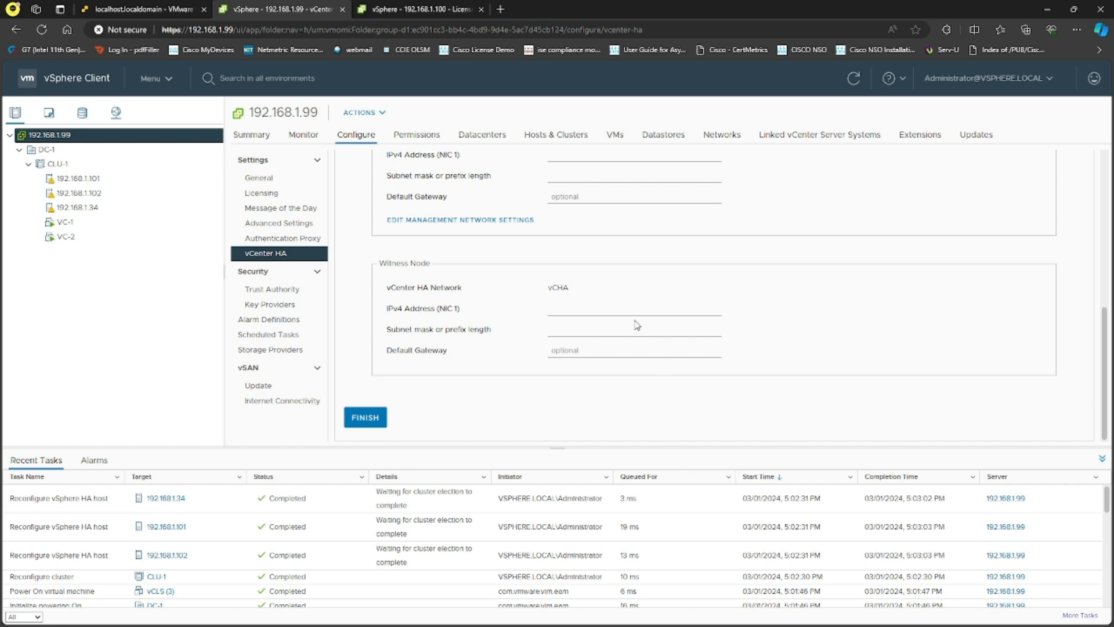
pyautogui.scroll(5, 637, 327)
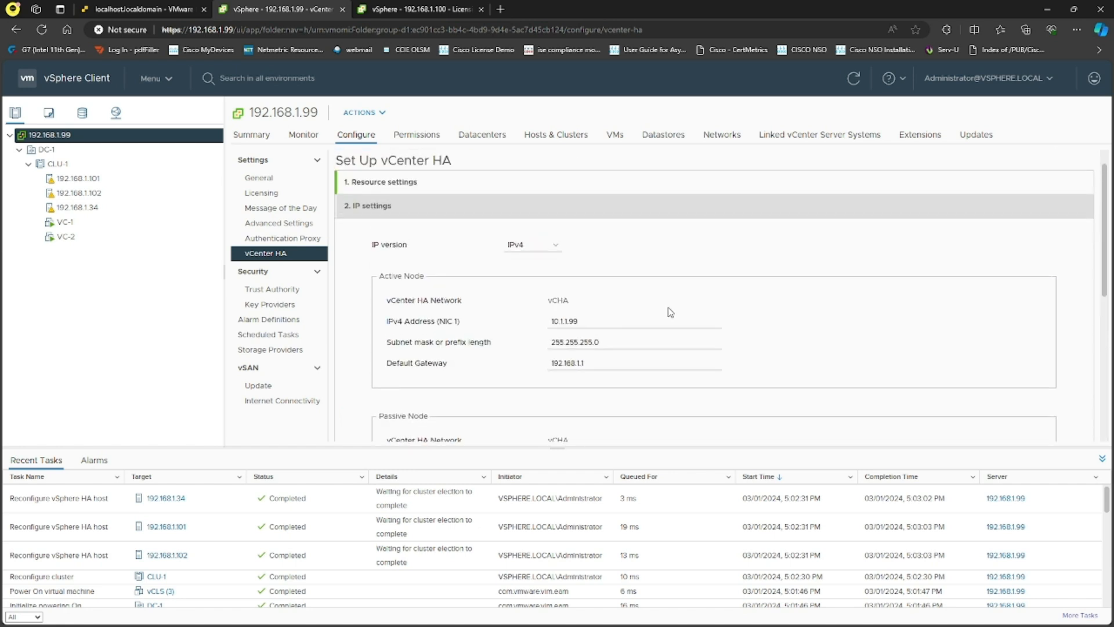
pyautogui.scroll(-3, 672, 311)
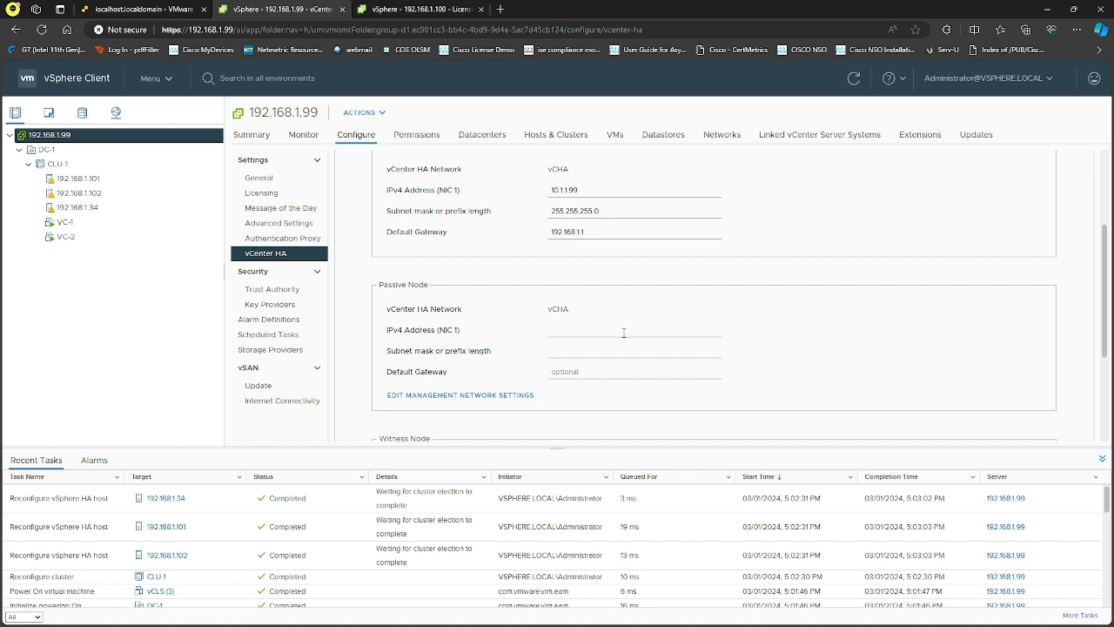
pyautogui.scroll(-3, 623, 333)
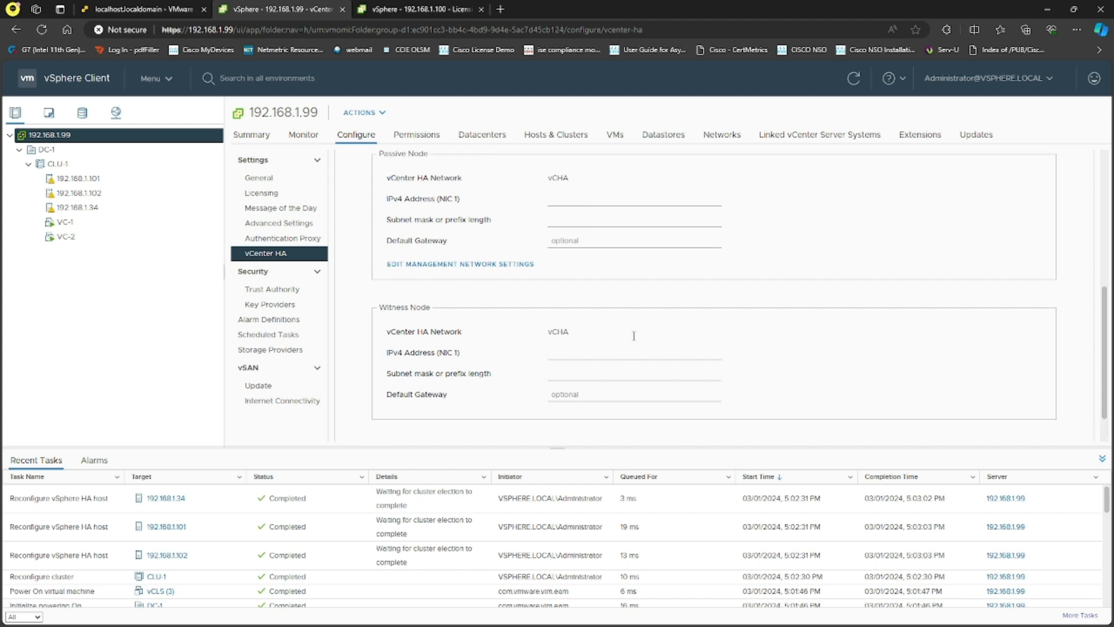
pyautogui.scroll(2, 635, 342)
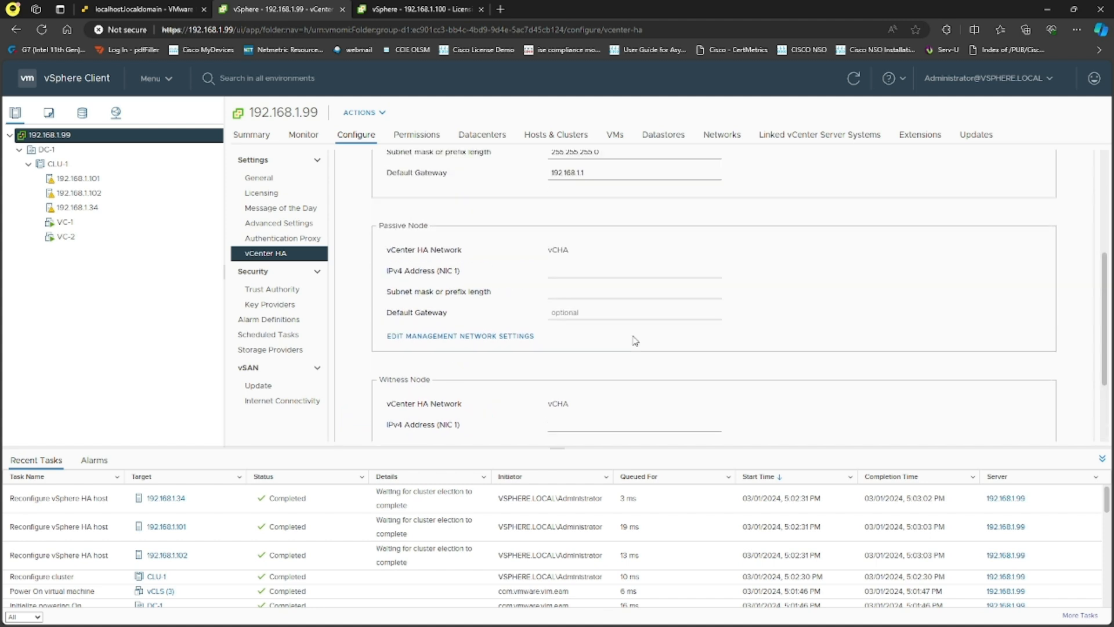
pyautogui.click(616, 287)
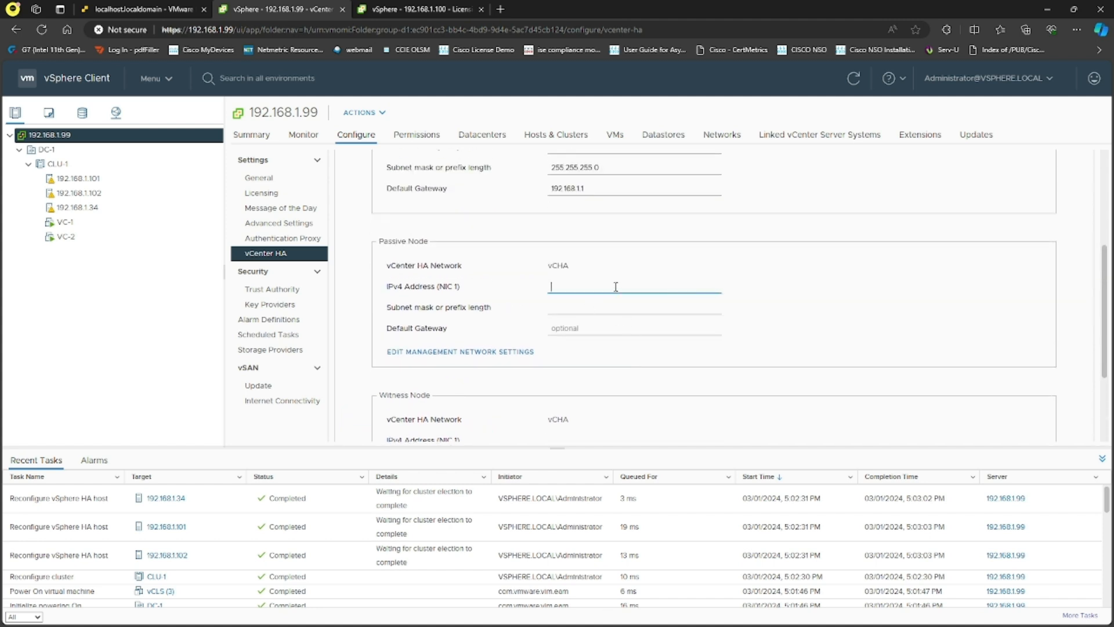
pyautogui.write('10.1.1.')
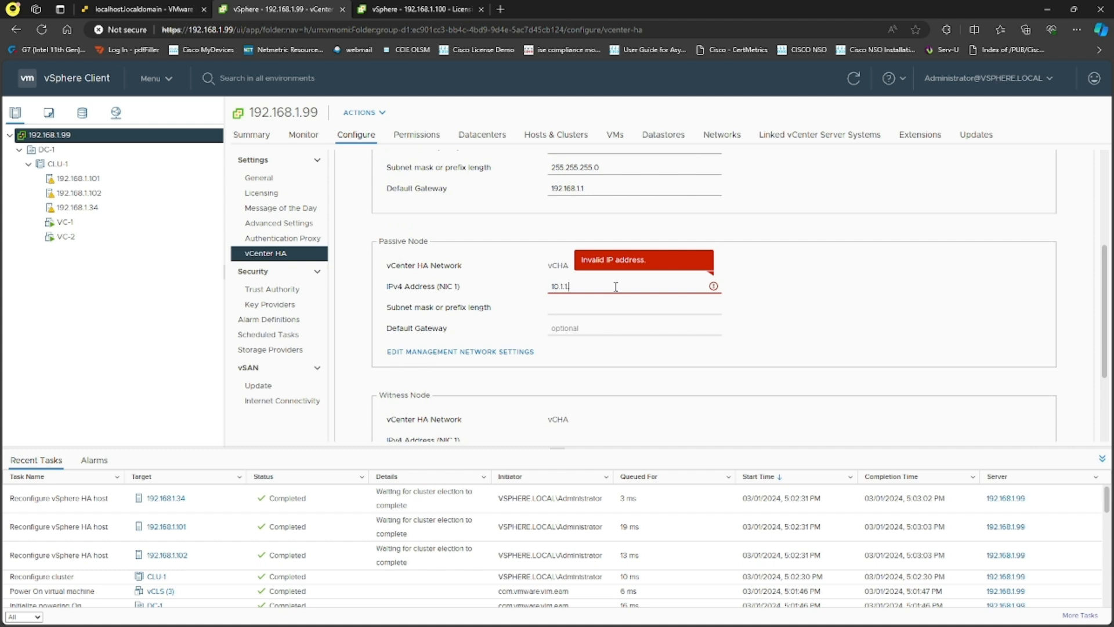
pyautogui.write('101')
pyautogui.press('Tab')
pyautogui.write('255.255.255.0')
# - Set the Witness node to 10.1.1.100 / 255.255.255.0 and deploy the HA cluster
pyautogui.scroll(-2, 633, 377)
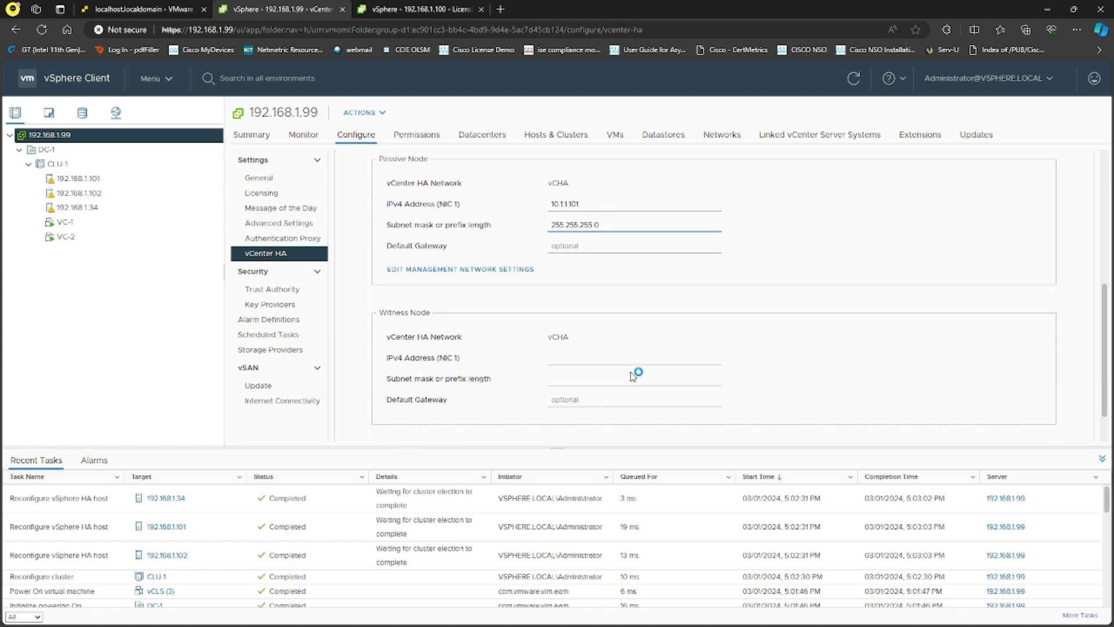
pyautogui.click(589, 354)
pyautogui.write('10.1.1')
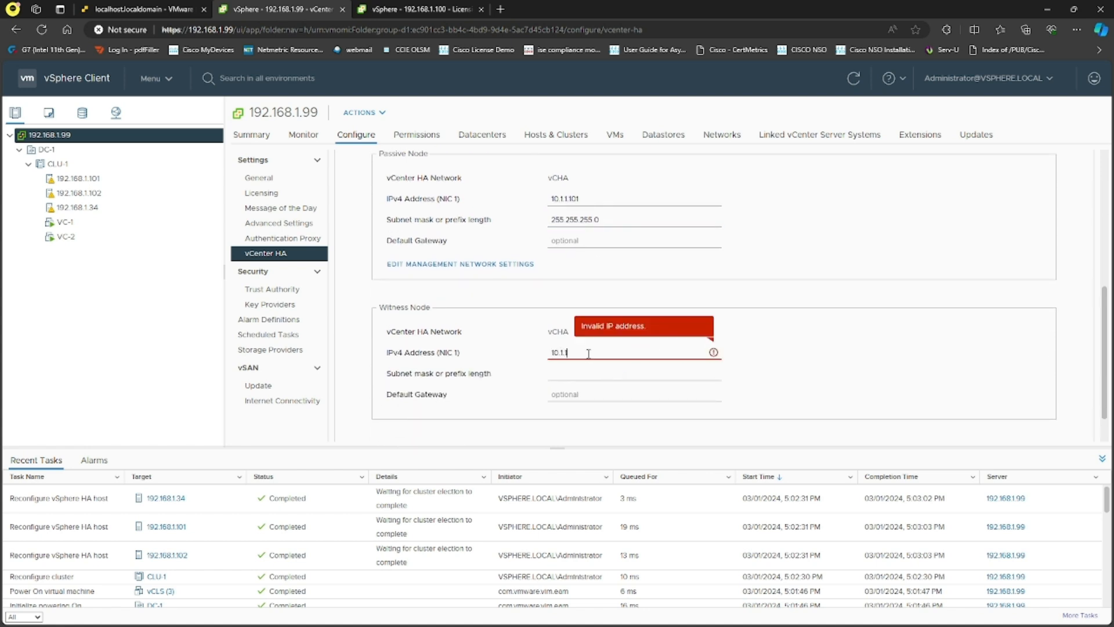
pyautogui.write('.100')
pyautogui.press('Tab')
pyautogui.write('25')
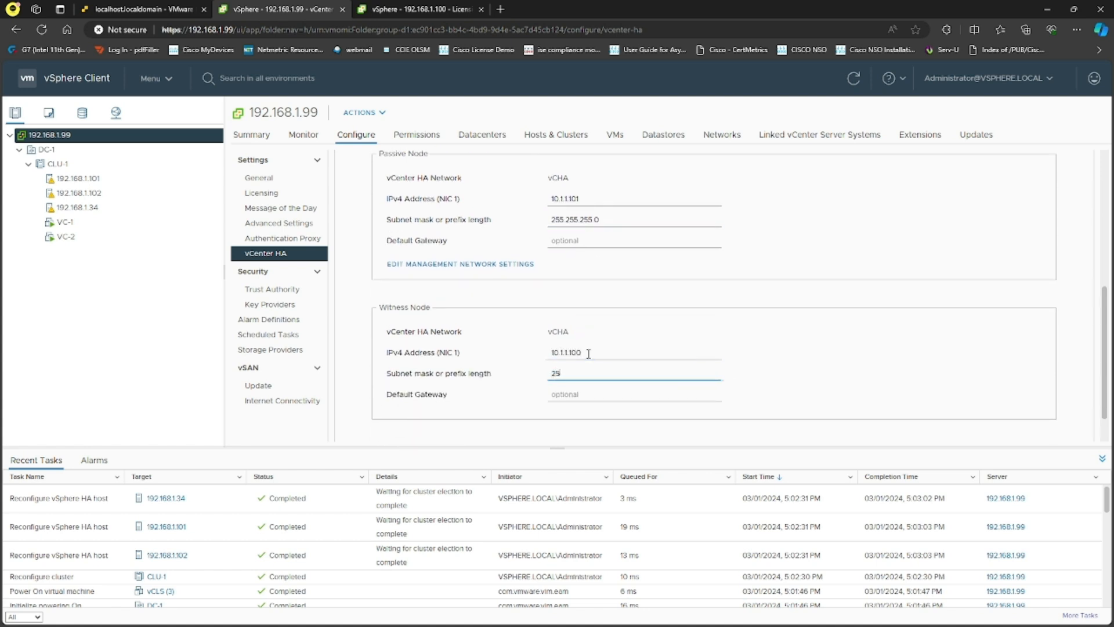
pyautogui.write('5.255.255.0')
pyautogui.scroll(-1, 685, 314)
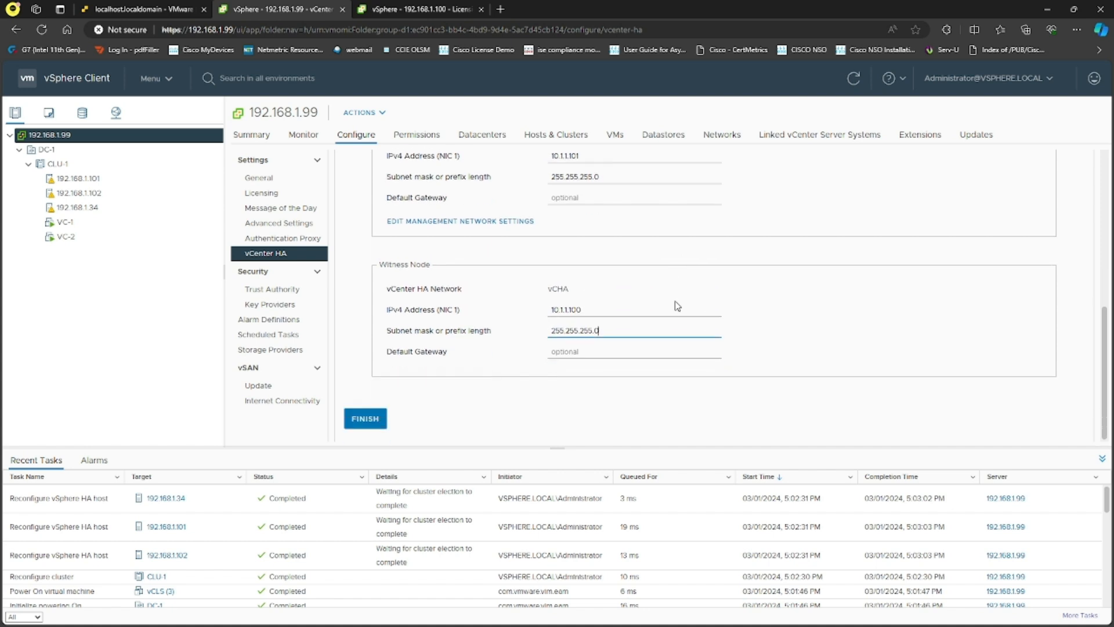
pyautogui.click(365, 418)
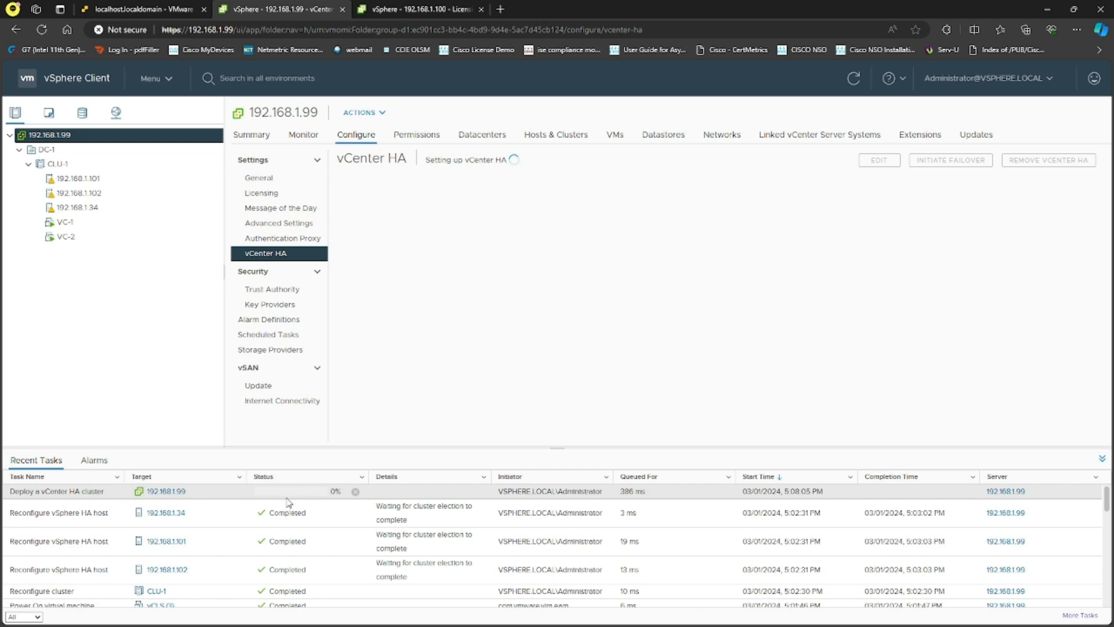
# - In Whiteboard, handwrite 'Actual ESXi -> VC' with the underlined vCenter IP line below
pyautogui.hotkey('alt', 'Tab')
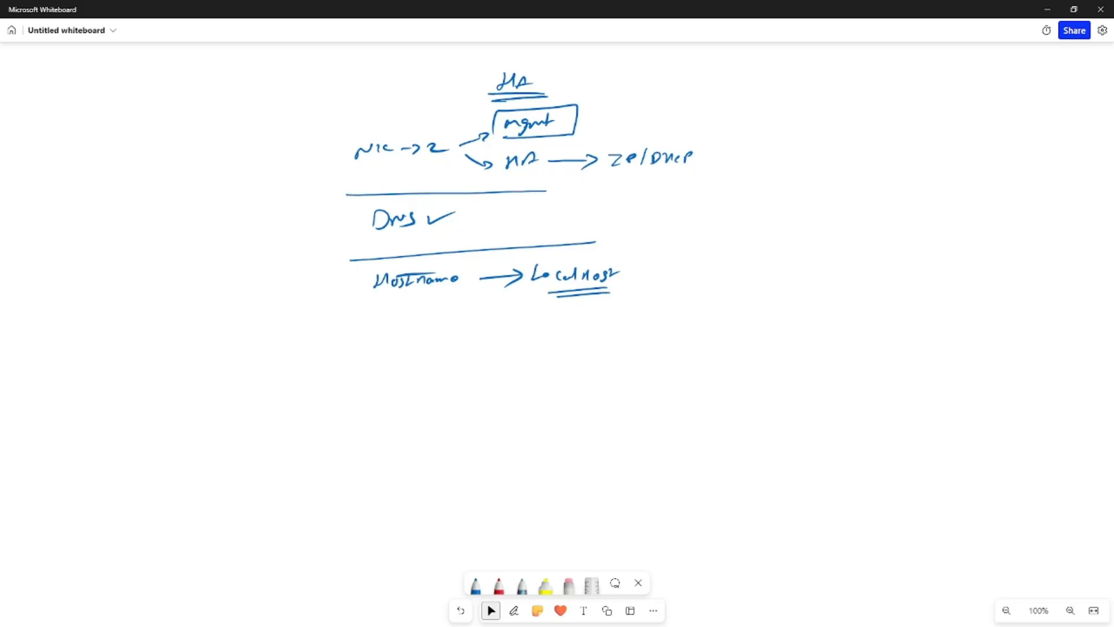
pyautogui.hotkey('alt', 'w')
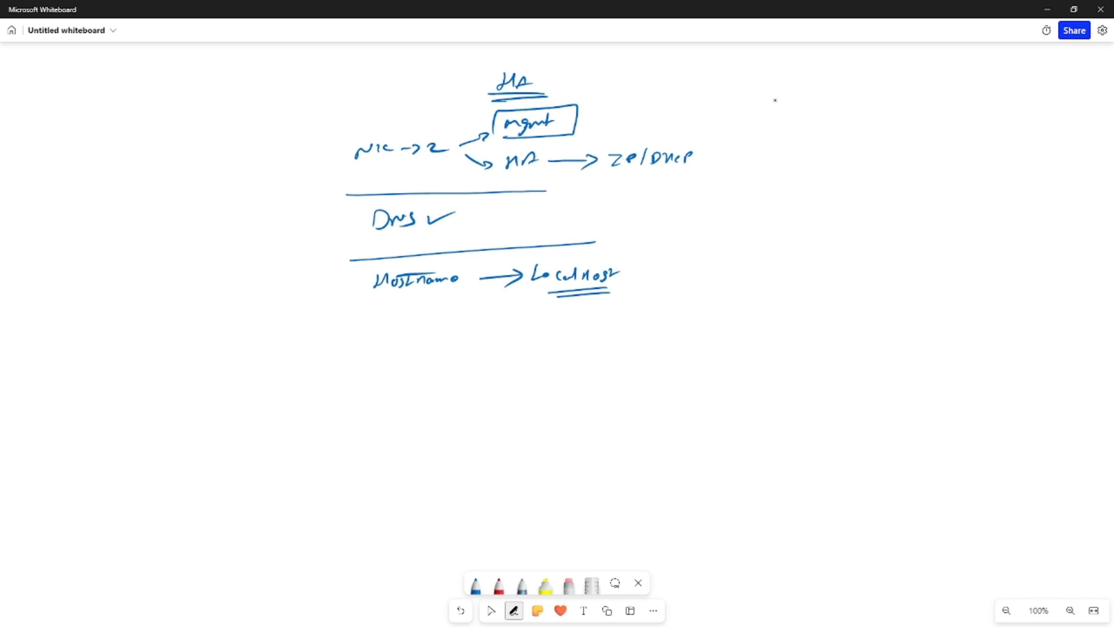
pyautogui.moveTo(779, 103); pyautogui.dragTo(846, 91)
pyautogui.moveTo(779, 109)
pyautogui.mouseDown()
pyautogui.moveTo(891, 94)
pyautogui.moveTo(954, 97)
pyautogui.moveTo(946, 108)
pyautogui.mouseUp()
pyautogui.moveTo(961, 96)
pyautogui.mouseDown()
pyautogui.moveTo(979, 95)
pyautogui.moveTo(991, 108)
pyautogui.moveTo(984, 117)
pyautogui.mouseUp()
pyautogui.moveTo(816, 130)
pyautogui.mouseDown()
pyautogui.moveTo(827, 169)
pyautogui.moveTo(871, 169)
pyautogui.mouseUp()
pyautogui.moveTo(878, 172); pyautogui.dragTo(899, 179)
pyautogui.moveTo(910, 170)
pyautogui.mouseDown()
pyautogui.moveTo(909, 182)
pyautogui.moveTo(923, 179)
pyautogui.mouseUp()
pyautogui.moveTo(932, 173); pyautogui.dragTo(947, 184)
pyautogui.moveTo(955, 169)
pyautogui.mouseDown()
pyautogui.moveTo(955, 186)
pyautogui.moveTo(1030, 188)
pyautogui.mouseUp()
pyautogui.click(986, 181)
pyautogui.moveTo(911, 195); pyautogui.dragTo(1052, 201)
pyautogui.moveTo(957, 120)
pyautogui.mouseDown()
pyautogui.moveTo(952, 75)
pyautogui.moveTo(956, 126)
pyautogui.mouseUp()
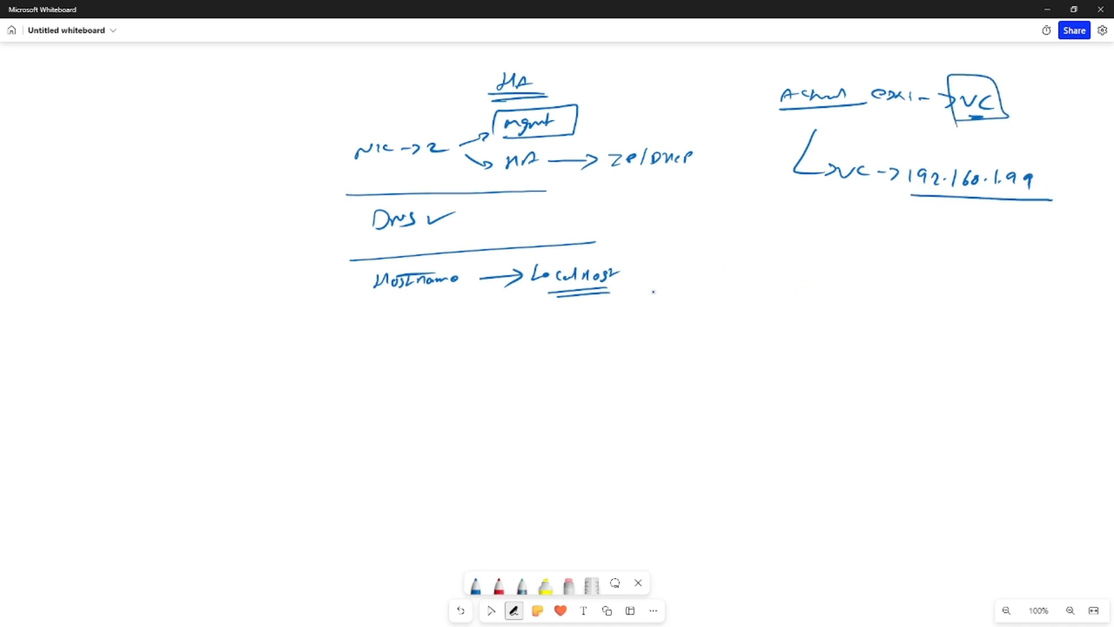
# - Write 'port group -> vcha -> vSwitch0' to the right of Localhost
pyautogui.moveTo(717, 272); pyautogui.dragTo(763, 269)
pyautogui.moveTo(767, 266)
pyautogui.mouseDown()
pyautogui.moveTo(743, 299)
pyautogui.moveTo(780, 293)
pyautogui.moveTo(773, 309)
pyautogui.mouseUp()
pyautogui.moveTo(793, 279)
pyautogui.mouseDown()
pyautogui.moveTo(815, 277)
pyautogui.moveTo(808, 290)
pyautogui.mouseUp()
pyautogui.moveTo(823, 276); pyautogui.dragTo(858, 285)
pyautogui.moveTo(863, 285); pyautogui.dragTo(918, 276)
pyautogui.moveTo(913, 269)
pyautogui.mouseDown()
pyautogui.moveTo(926, 278)
pyautogui.moveTo(914, 284)
pyautogui.moveTo(951, 267)
pyautogui.mouseUp()
pyautogui.moveTo(961, 265)
pyautogui.mouseDown()
pyautogui.moveTo(955, 277)
pyautogui.moveTo(1031, 274)
pyautogui.mouseUp()
pyautogui.moveTo(1040, 262)
pyautogui.mouseDown()
pyautogui.moveTo(1033, 277)
pyautogui.moveTo(1041, 263)
pyautogui.mouseUp()
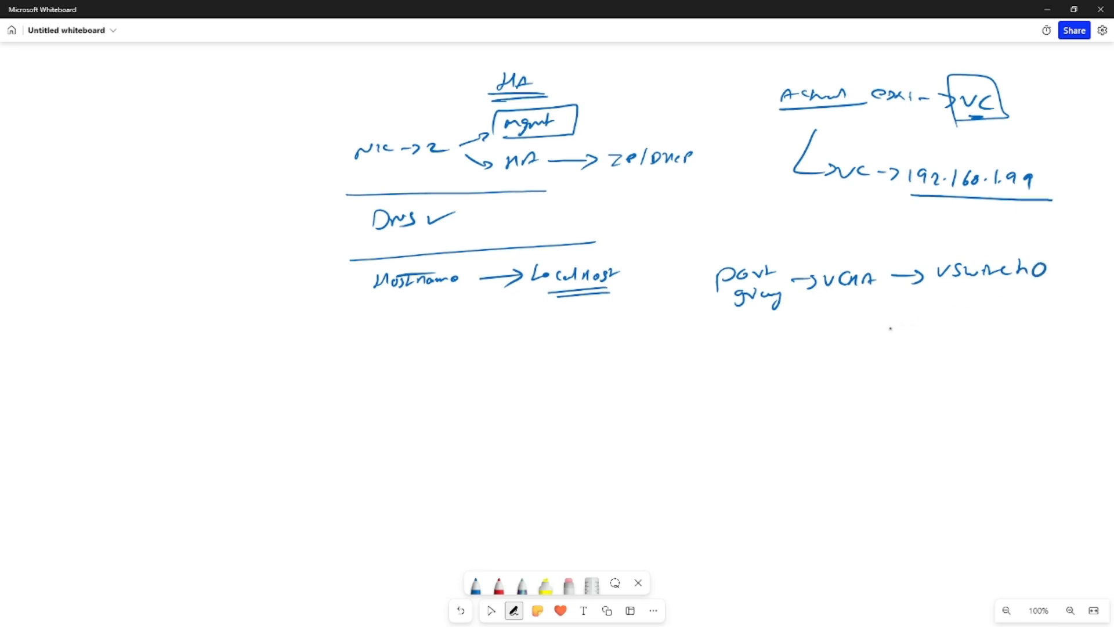
# - Note that both vc1's NIC and vc2's NIC point to vchA
pyautogui.moveTo(747, 348)
pyautogui.mouseDown()
pyautogui.moveTo(771, 361)
pyautogui.moveTo(814, 356)
pyautogui.mouseUp()
pyautogui.moveTo(815, 351); pyautogui.dragTo(855, 360)
pyautogui.moveTo(877, 356); pyautogui.dragTo(901, 362)
pyautogui.moveTo(925, 350); pyautogui.dragTo(944, 349)
pyautogui.moveTo(957, 349)
pyautogui.mouseDown()
pyautogui.moveTo(956, 359)
pyautogui.moveTo(976, 358)
pyautogui.moveTo(995, 347)
pyautogui.mouseUp()
pyautogui.moveTo(748, 386); pyautogui.dragTo(791, 394)
pyautogui.moveTo(803, 392); pyautogui.dragTo(841, 394)
pyautogui.moveTo(843, 393)
pyautogui.mouseDown()
pyautogui.moveTo(857, 384)
pyautogui.moveTo(858, 394)
pyautogui.mouseUp()
pyautogui.moveTo(869, 384)
pyautogui.mouseDown()
pyautogui.moveTo(862, 392)
pyautogui.moveTo(905, 385)
pyautogui.mouseUp()
pyautogui.moveTo(908, 382); pyautogui.dragTo(966, 392)
pyautogui.moveTo(973, 391); pyautogui.dragTo(1002, 389)
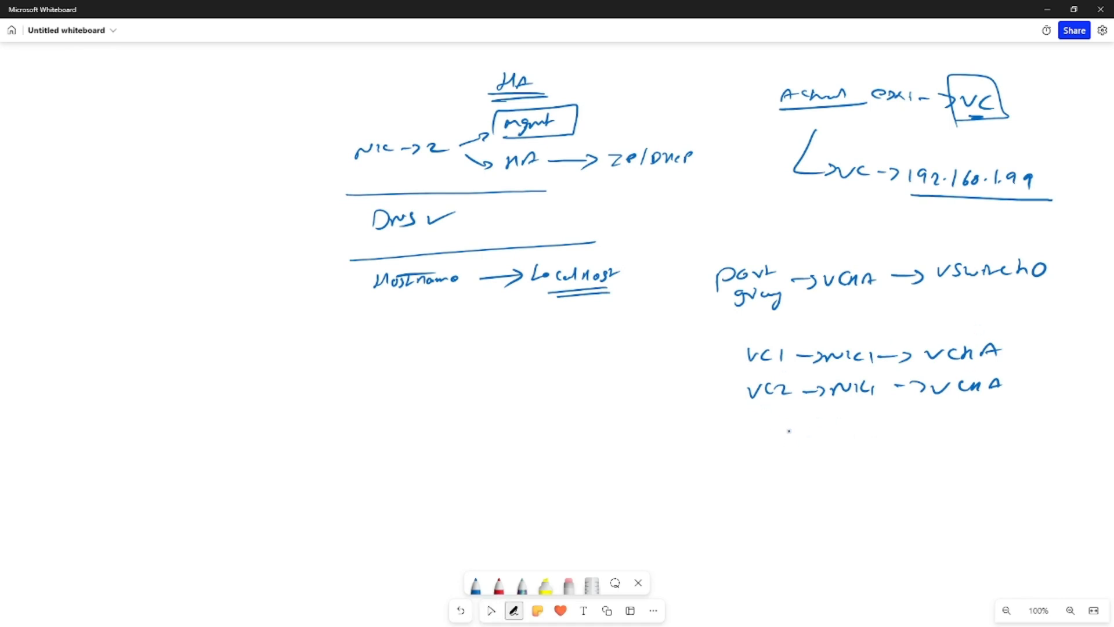
# - Write VCHA on the left with an arrow and begin the word 'passive'
pyautogui.moveTo(416, 361)
pyautogui.mouseDown()
pyautogui.moveTo(419, 371)
pyautogui.moveTo(434, 361)
pyautogui.mouseUp()
pyautogui.moveTo(447, 363)
pyautogui.mouseDown()
pyautogui.moveTo(447, 375)
pyautogui.moveTo(481, 368)
pyautogui.mouseUp()
pyautogui.moveTo(494, 366); pyautogui.dragTo(522, 378)
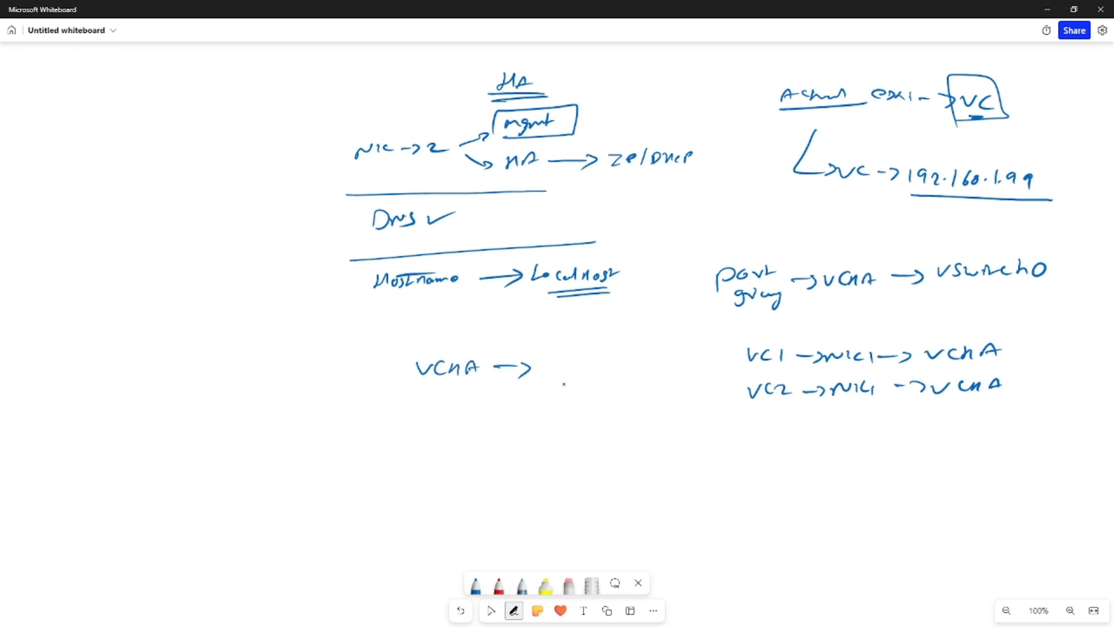
pyautogui.moveTo(565, 341); pyautogui.dragTo(568, 348)
pyautogui.moveTo(576, 352); pyautogui.dragTo(608, 348)
# - Write 'passive -> active' with a plus mark and 'witness -> secondary' beside VCHA
pyautogui.click(609, 343)
pyautogui.moveTo(612, 339); pyautogui.dragTo(630, 346)
pyautogui.moveTo(635, 342)
pyautogui.mouseDown()
pyautogui.moveTo(681, 344)
pyautogui.moveTo(685, 334)
pyautogui.mouseUp()
pyautogui.moveTo(690, 336)
pyautogui.mouseDown()
pyautogui.moveTo(729, 336)
pyautogui.moveTo(705, 318)
pyautogui.moveTo(696, 332)
pyautogui.mouseUp()
pyautogui.moveTo(658, 302)
pyautogui.mouseDown()
pyautogui.moveTo(659, 314)
pyautogui.moveTo(685, 303)
pyautogui.mouseUp()
pyautogui.moveTo(697, 293)
pyautogui.mouseDown()
pyautogui.moveTo(692, 301)
pyautogui.moveTo(724, 295)
pyautogui.mouseUp()
pyautogui.moveTo(565, 376)
pyautogui.mouseDown()
pyautogui.moveTo(608, 383)
pyautogui.moveTo(742, 367)
pyautogui.mouseUp()
pyautogui.moveTo(725, 358); pyautogui.dragTo(729, 369)
# - Add 192.168.1.99 beside active and 192.168.1.100 below secondary
pyautogui.press('Escape')
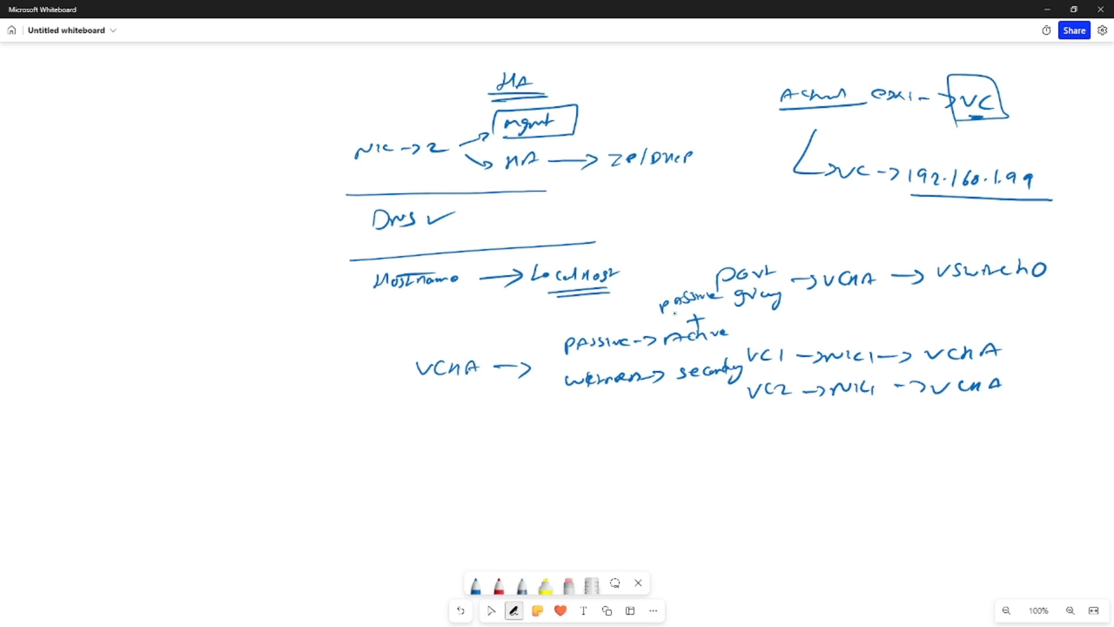
pyautogui.moveTo(744, 320)
pyautogui.mouseDown()
pyautogui.moveTo(743, 332)
pyautogui.moveTo(776, 329)
pyautogui.mouseUp()
pyautogui.moveTo(782, 314)
pyautogui.mouseDown()
pyautogui.moveTo(782, 328)
pyautogui.moveTo(823, 326)
pyautogui.mouseUp()
pyautogui.moveTo(832, 318); pyautogui.dragTo(842, 331)
pyautogui.moveTo(651, 406)
pyautogui.mouseDown()
pyautogui.moveTo(669, 426)
pyautogui.moveTo(696, 414)
pyautogui.moveTo(721, 422)
pyautogui.mouseUp()
pyautogui.click(718, 409)
pyautogui.moveTo(731, 409); pyautogui.dragTo(743, 410)
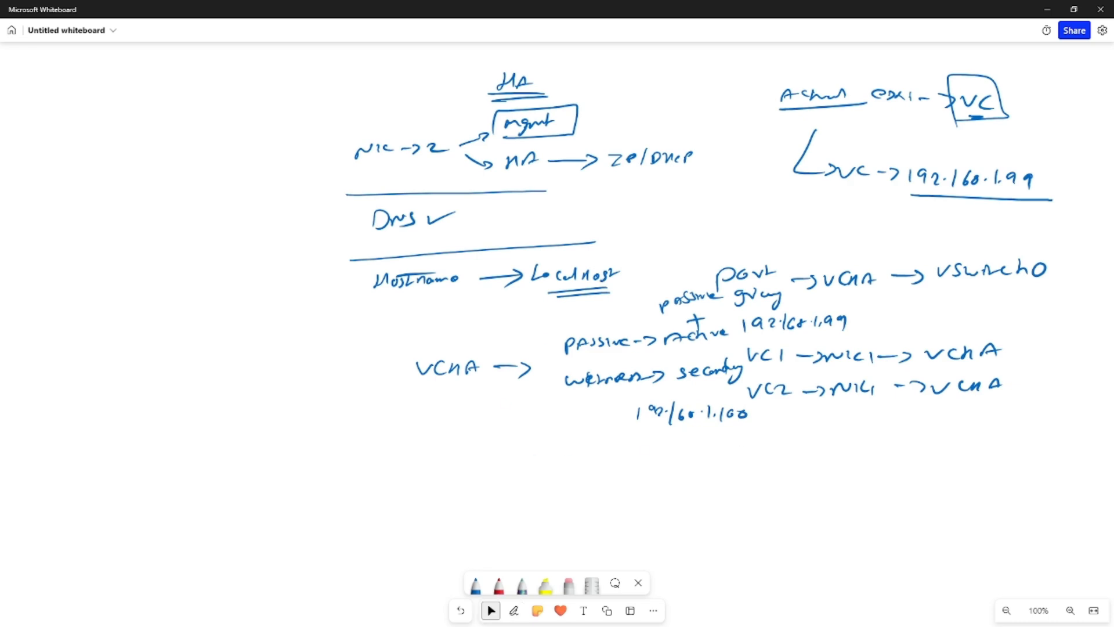
# - Draw a brace linking VCHA to both roles and write 10.1.1 addresses around VCHA
pyautogui.moveTo(558, 343)
pyautogui.mouseDown()
pyautogui.moveTo(518, 322)
pyautogui.moveTo(519, 374)
pyautogui.mouseUp()
pyautogui.moveTo(430, 311); pyautogui.dragTo(428, 323)
pyautogui.moveTo(444, 311); pyautogui.dragTo(441, 316)
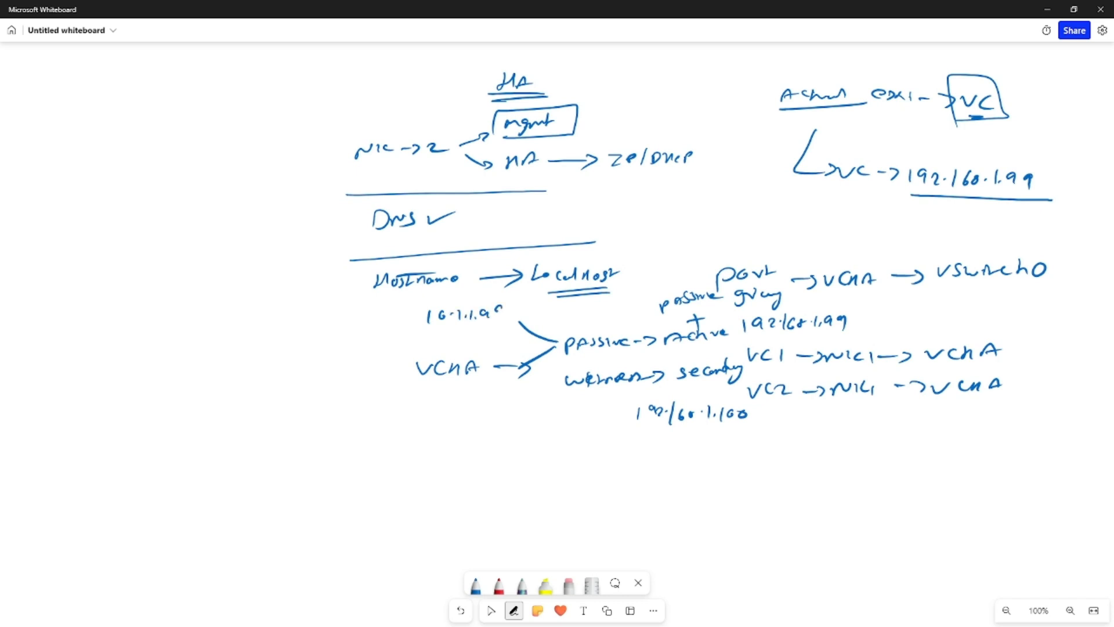
pyautogui.moveTo(434, 385); pyautogui.dragTo(433, 402)
pyautogui.moveTo(442, 390); pyautogui.dragTo(508, 405)
pyautogui.click(453, 397)
# - Draw an arrow from the witness's 192.168.1.100 down to 10.1.1.100
pyautogui.moveTo(629, 416); pyautogui.dragTo(589, 440)
pyautogui.moveTo(591, 426); pyautogui.dragTo(604, 435)
pyautogui.moveTo(492, 456); pyautogui.dragTo(540, 463)
pyautogui.click(522, 458)
pyautogui.click(535, 458)
pyautogui.moveTo(550, 451); pyautogui.dragTo(562, 450)
pyautogui.click(491, 610)
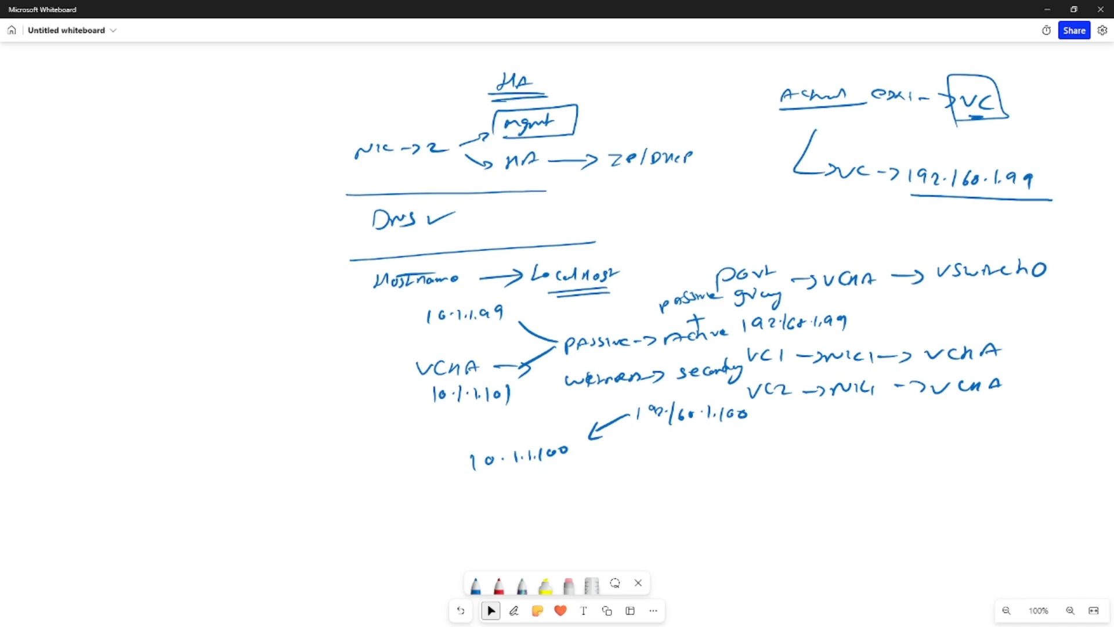
pyautogui.hotkey('alt', 'Tab')
# - In the ESXi Host Client, review the host's port groups, previewing one on vSwitch0 before cancelling
pyautogui.click(99, 6)
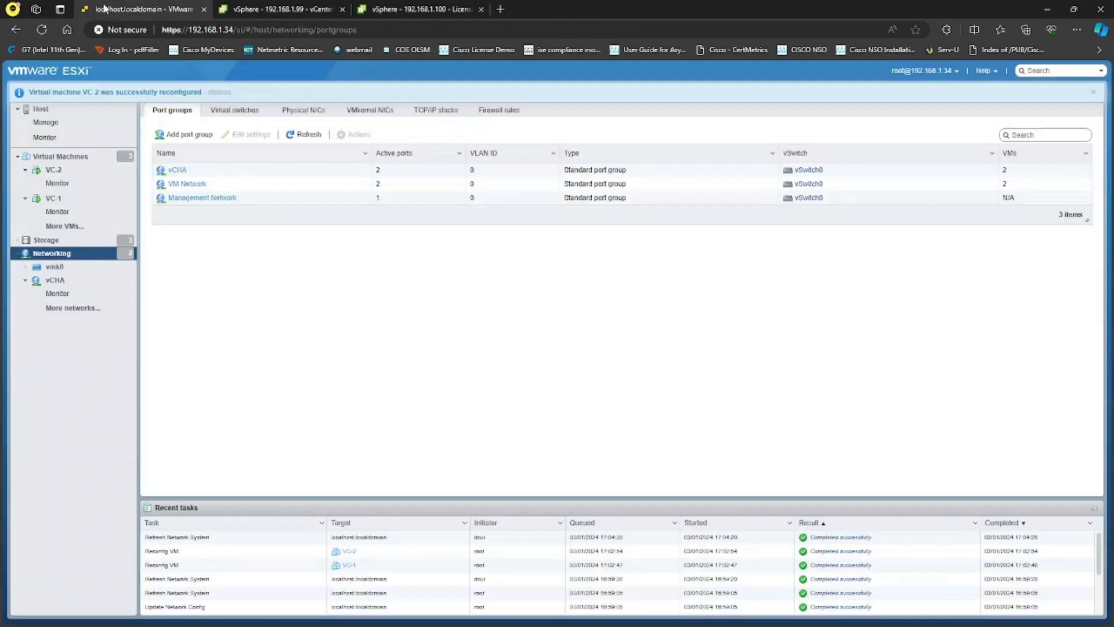
pyautogui.click(61, 157)
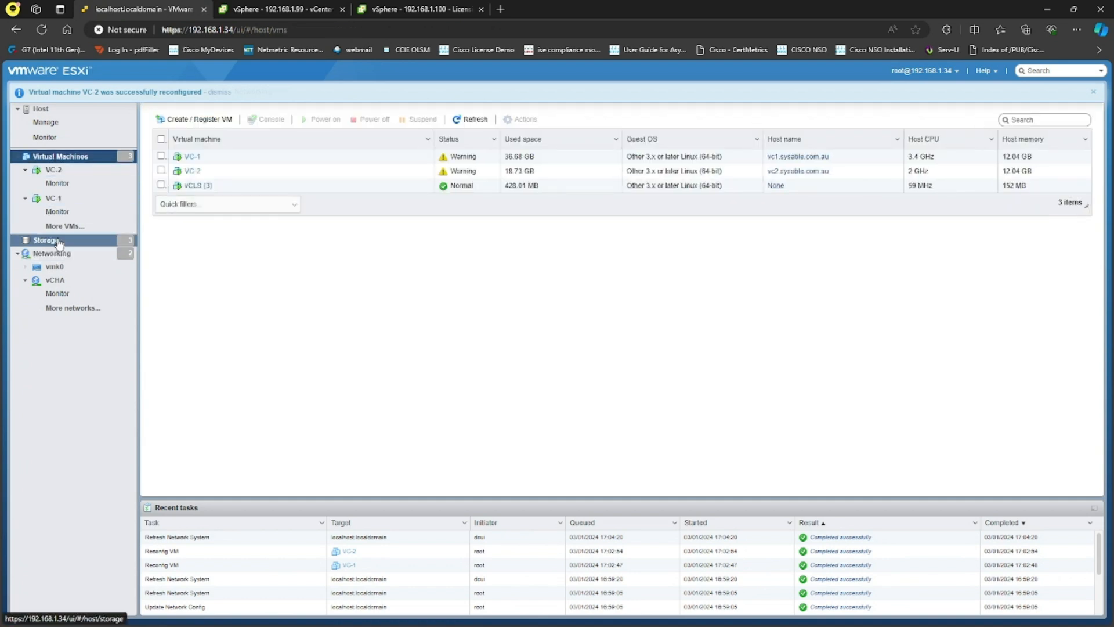
pyautogui.click(52, 254)
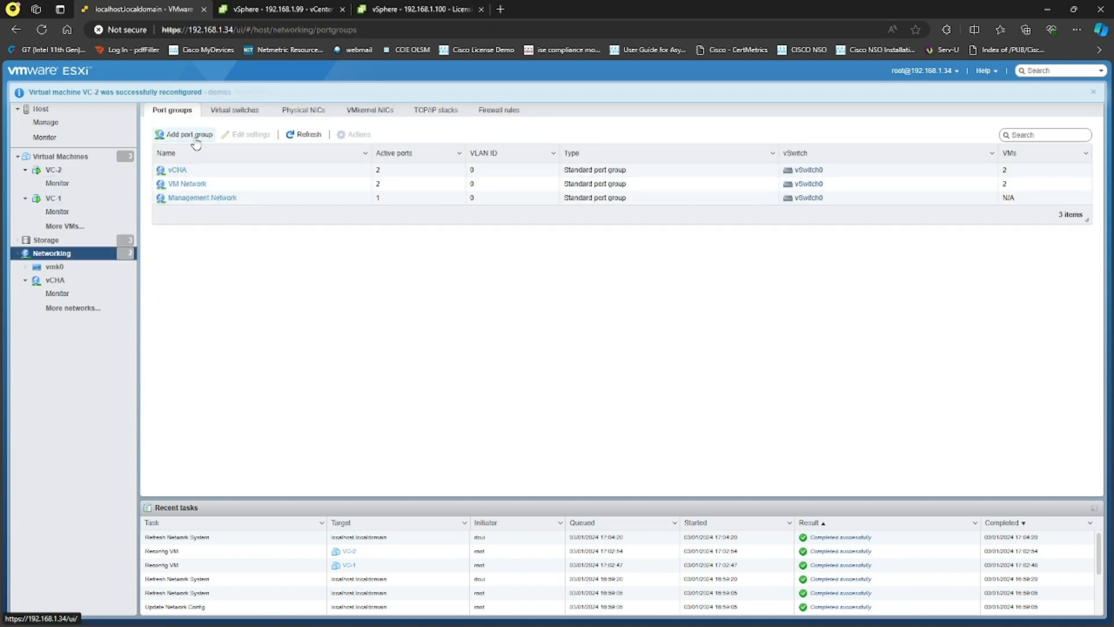
pyautogui.click(193, 137)
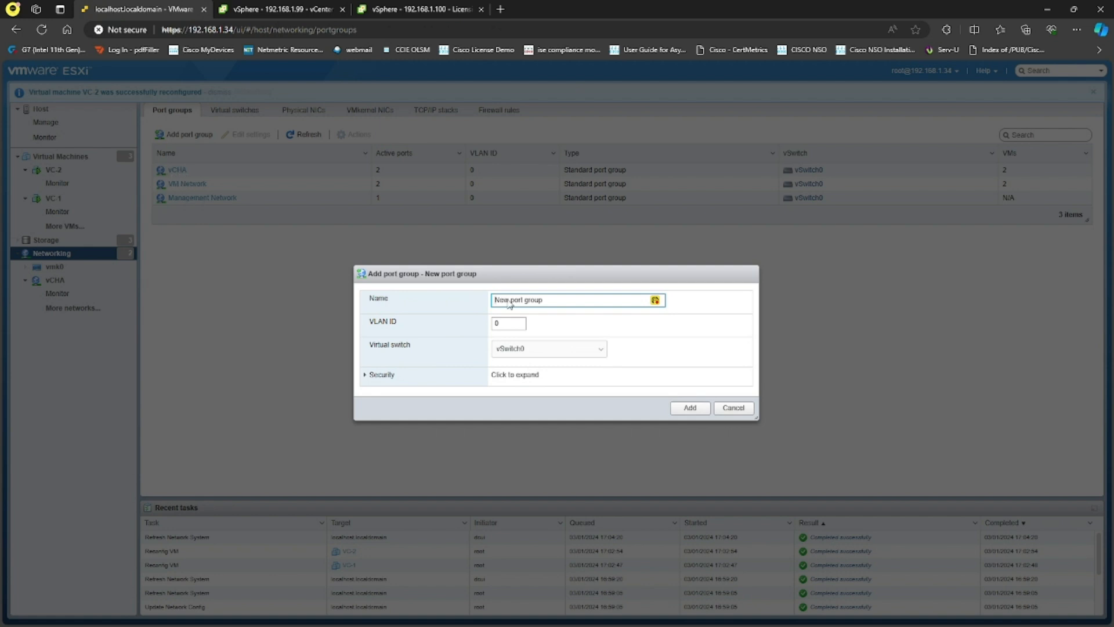
pyautogui.click(546, 349)
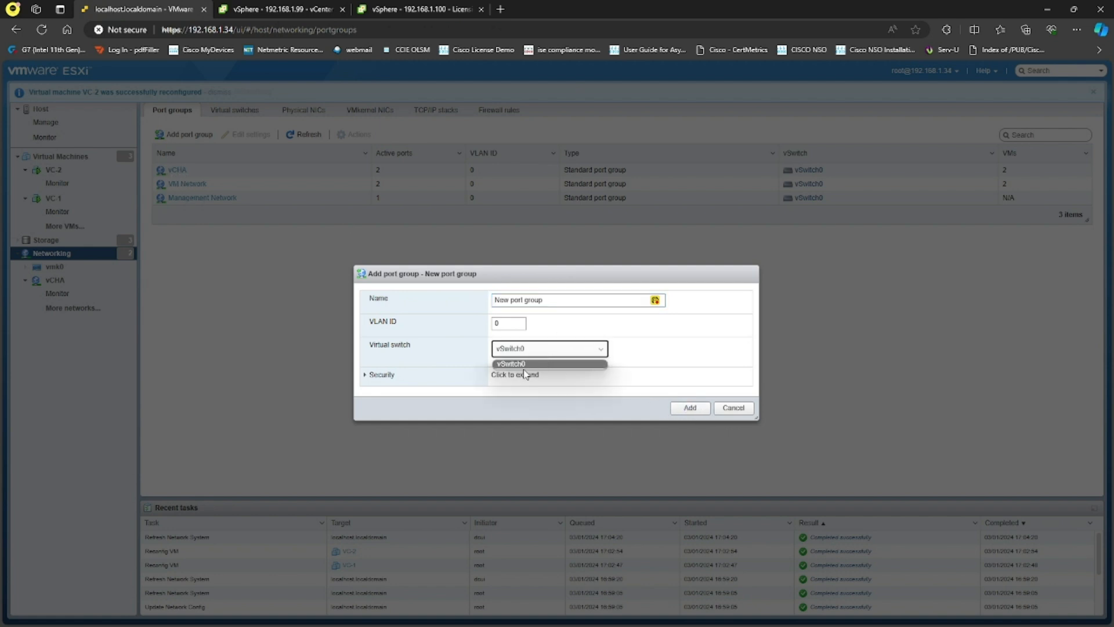
pyautogui.click(527, 364)
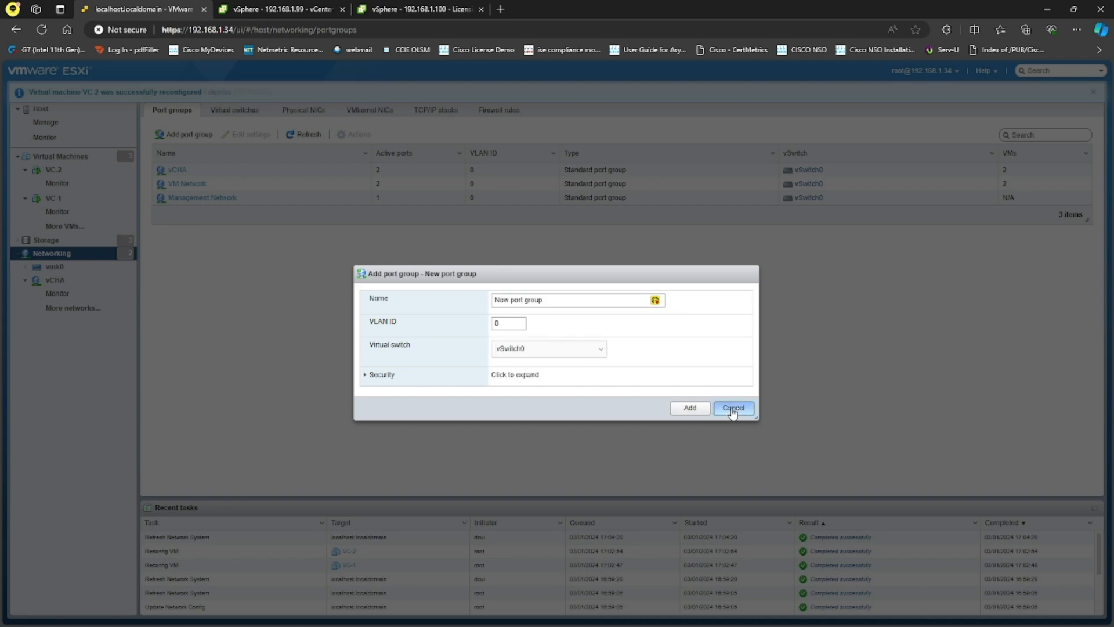
pyautogui.click(733, 408)
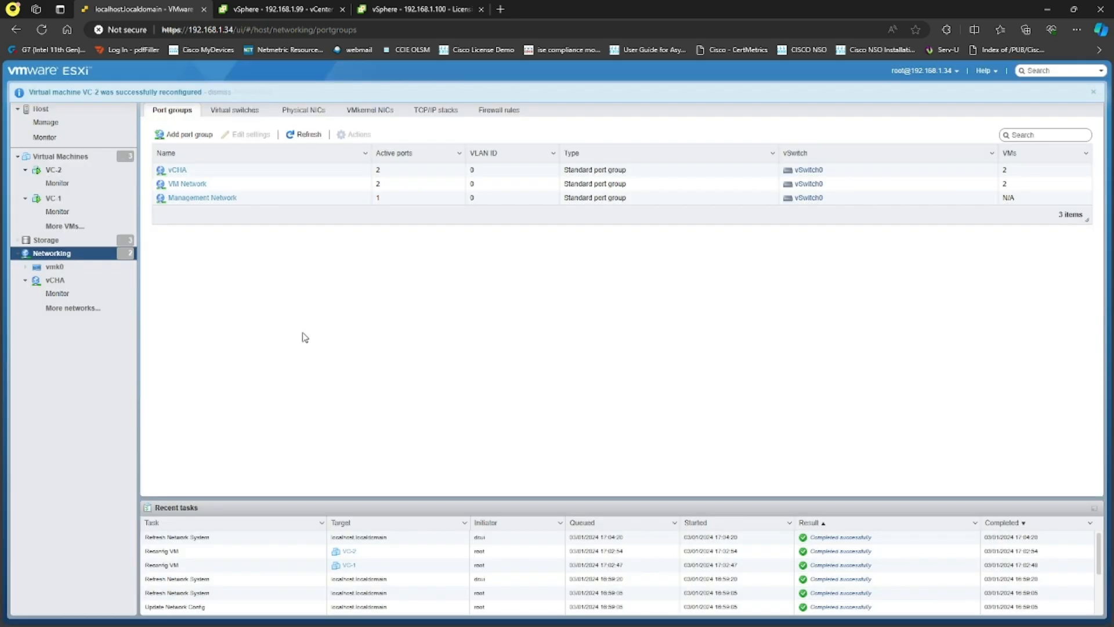
# - Check that VC-1 and VC-2 each have Network Adapter 2 on vCHA, closing both unchanged
pyautogui.click(69, 199)
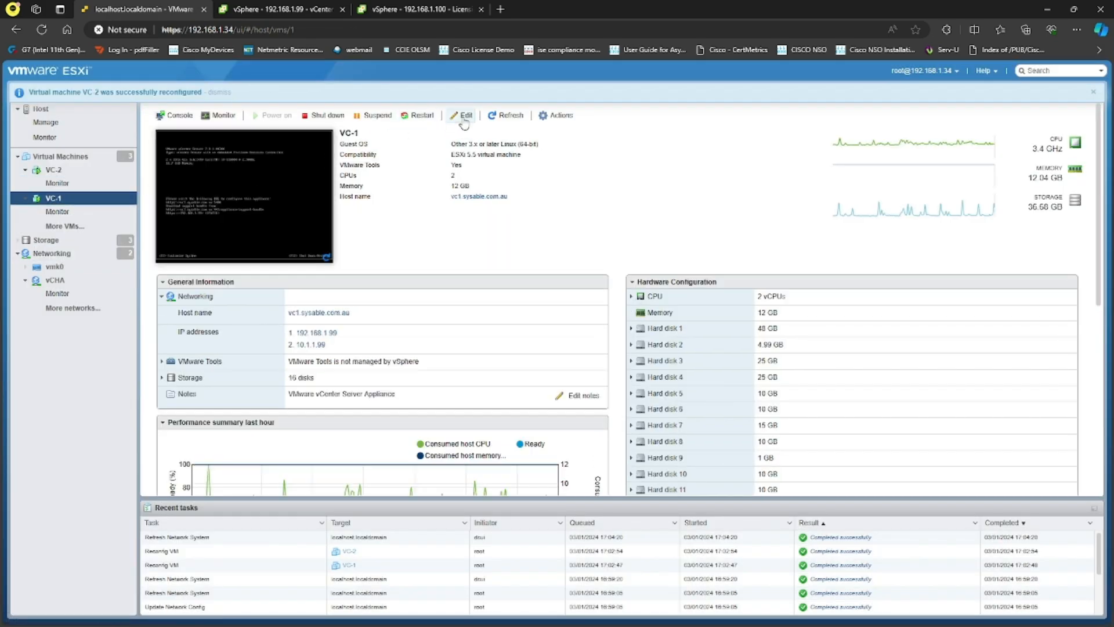
pyautogui.click(462, 119)
pyautogui.scroll(-5, 563, 369)
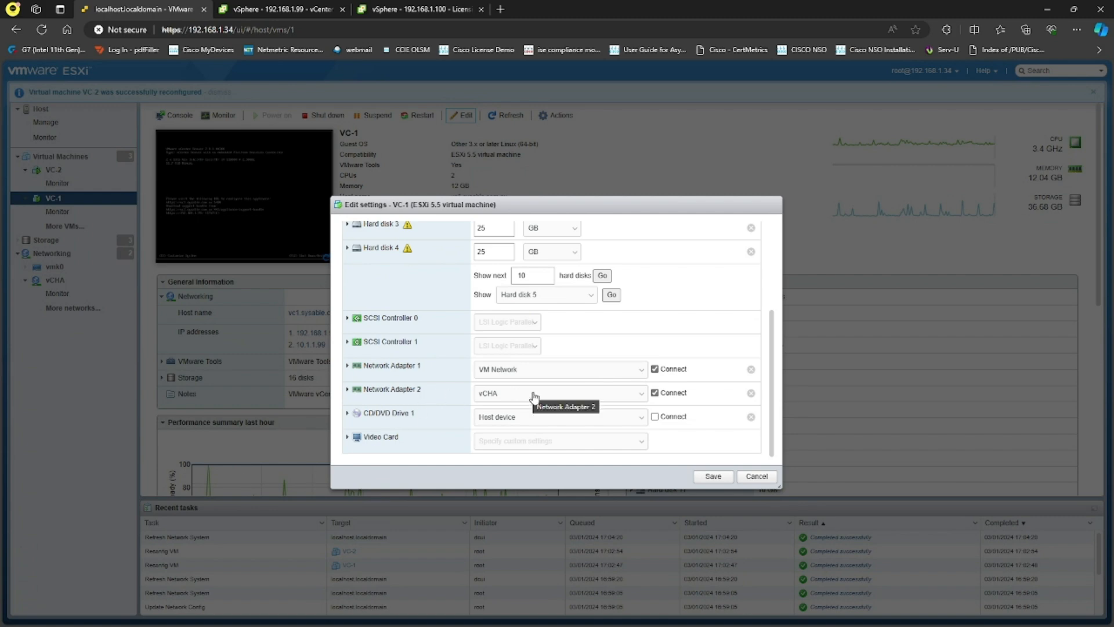
pyautogui.click(763, 484)
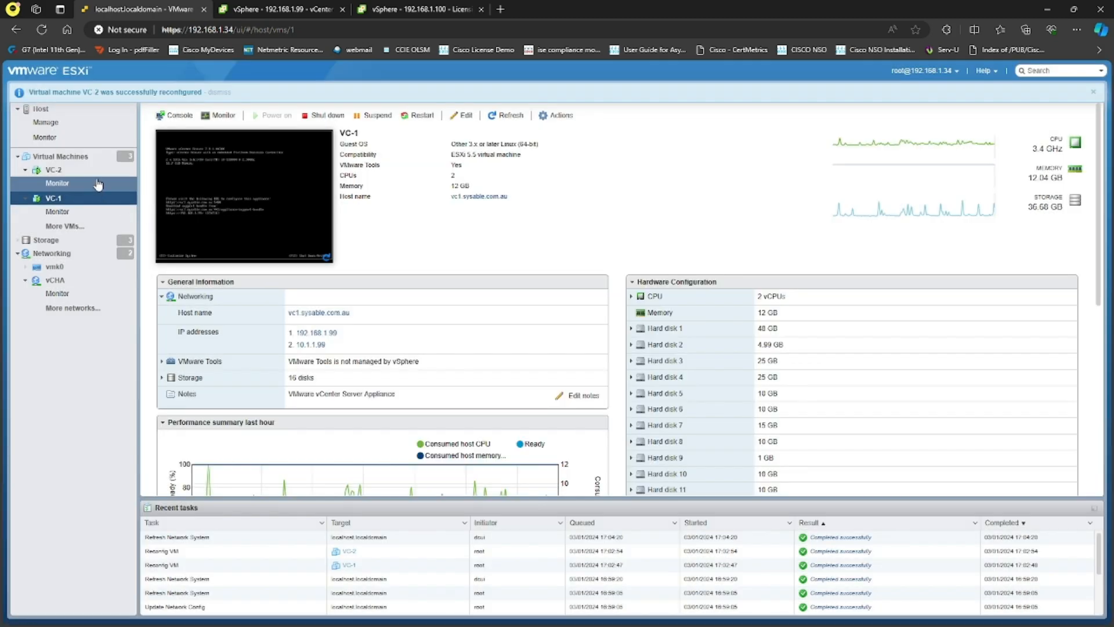
pyautogui.click(70, 169)
pyautogui.click(463, 114)
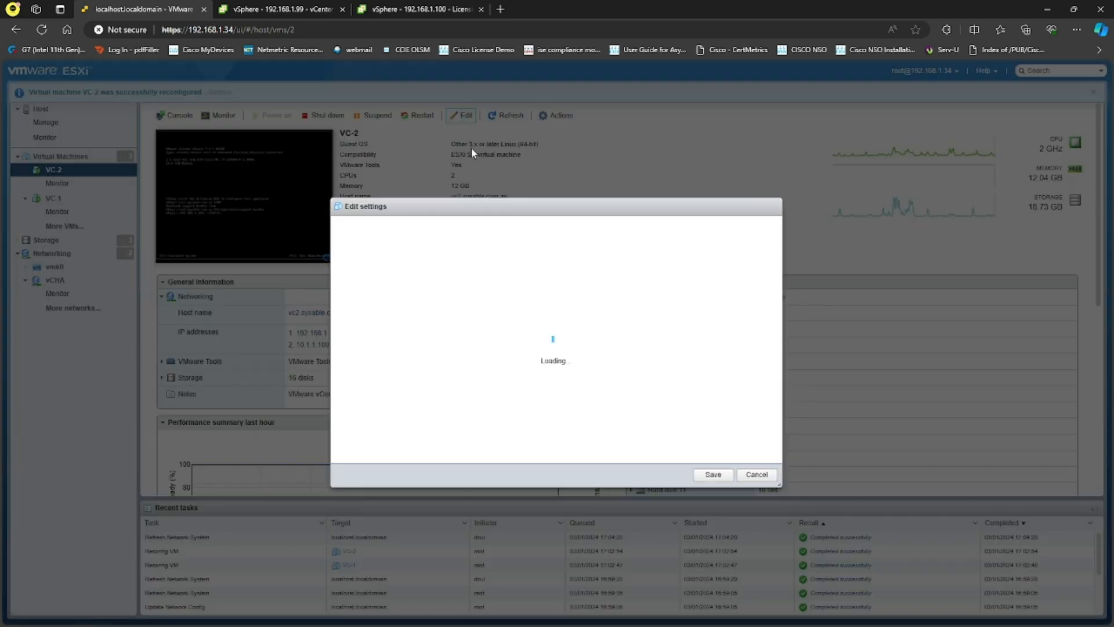
pyautogui.scroll(-3, 546, 418)
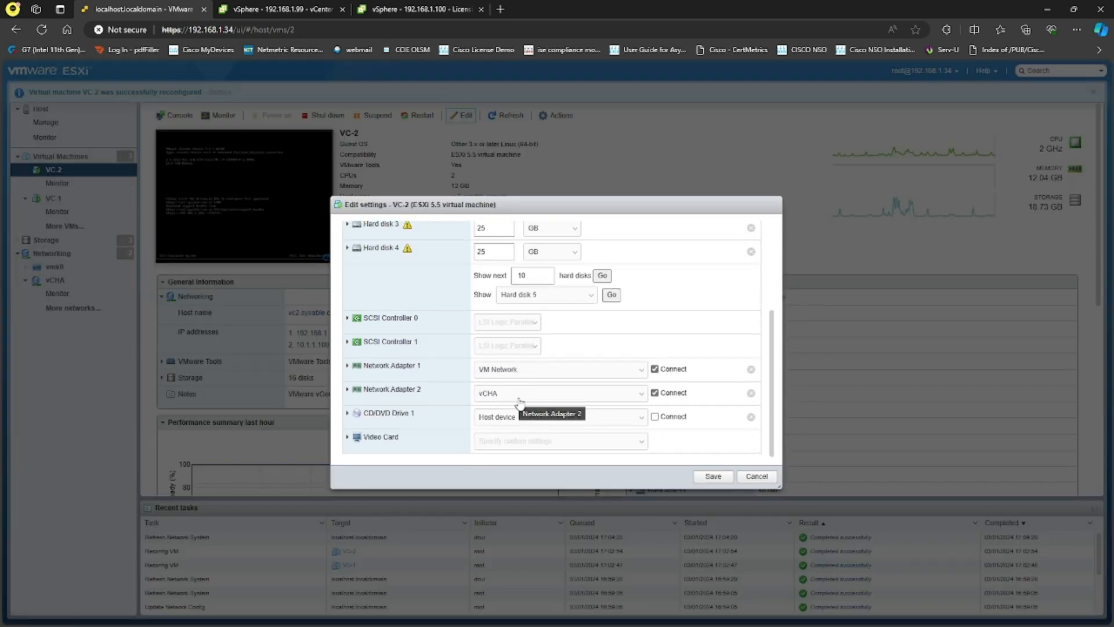
pyautogui.click(758, 474)
pyautogui.click(308, 9)
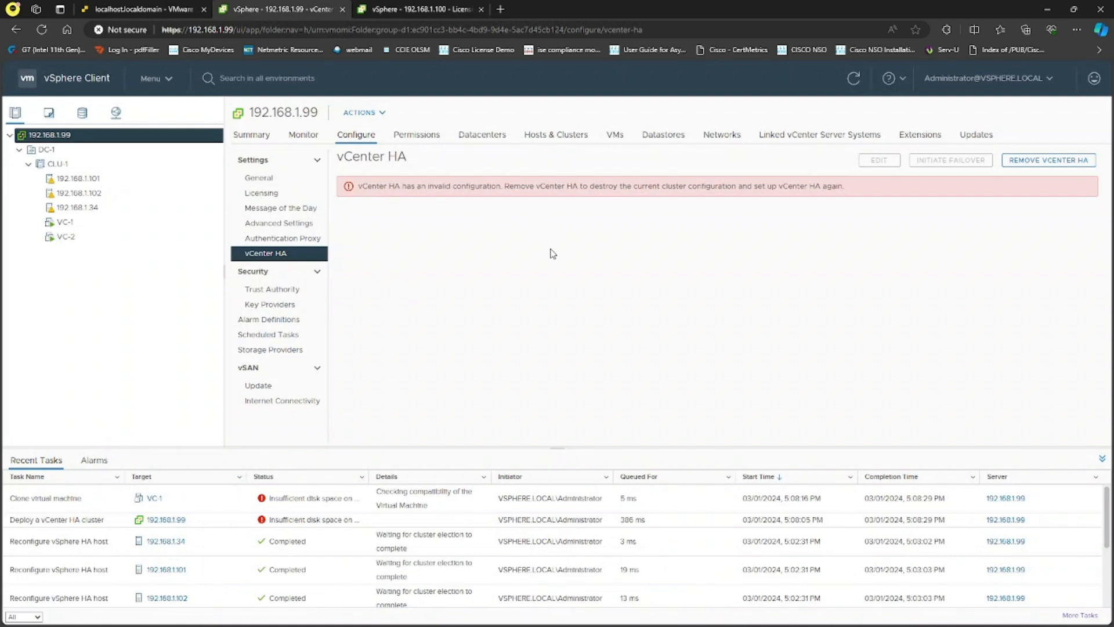
# - After reading the error, remove vCenter HA from 192.168.1.99 without deleting the Passive and Witness VMs
pyautogui.moveTo(572, 185); pyautogui.dragTo(702, 188)
pyautogui.moveTo(763, 212); pyautogui.dragTo(767, 213)
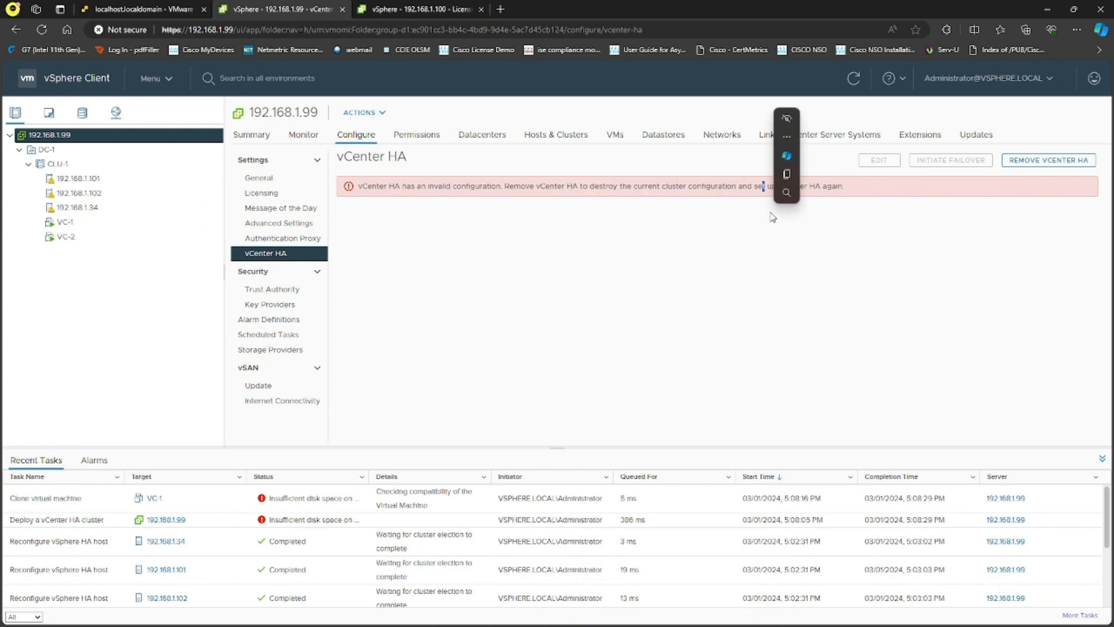
pyautogui.click(927, 252)
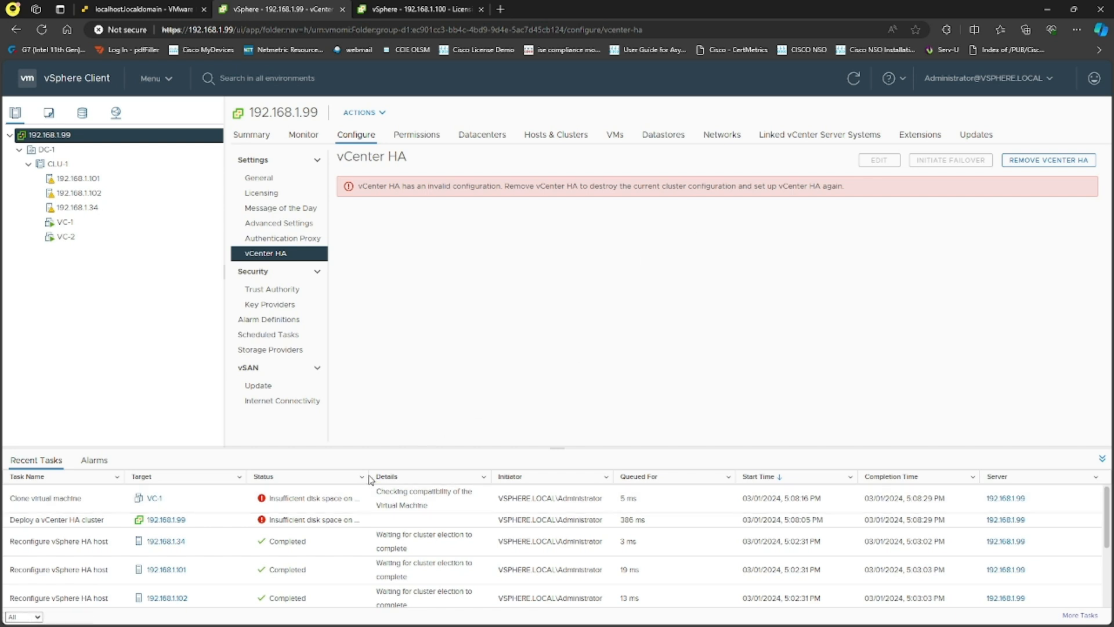
pyautogui.moveTo(369, 476)
pyautogui.mouseDown()
pyautogui.moveTo(718, 476)
pyautogui.moveTo(347, 474)
pyautogui.mouseUp()
pyautogui.click(1042, 161)
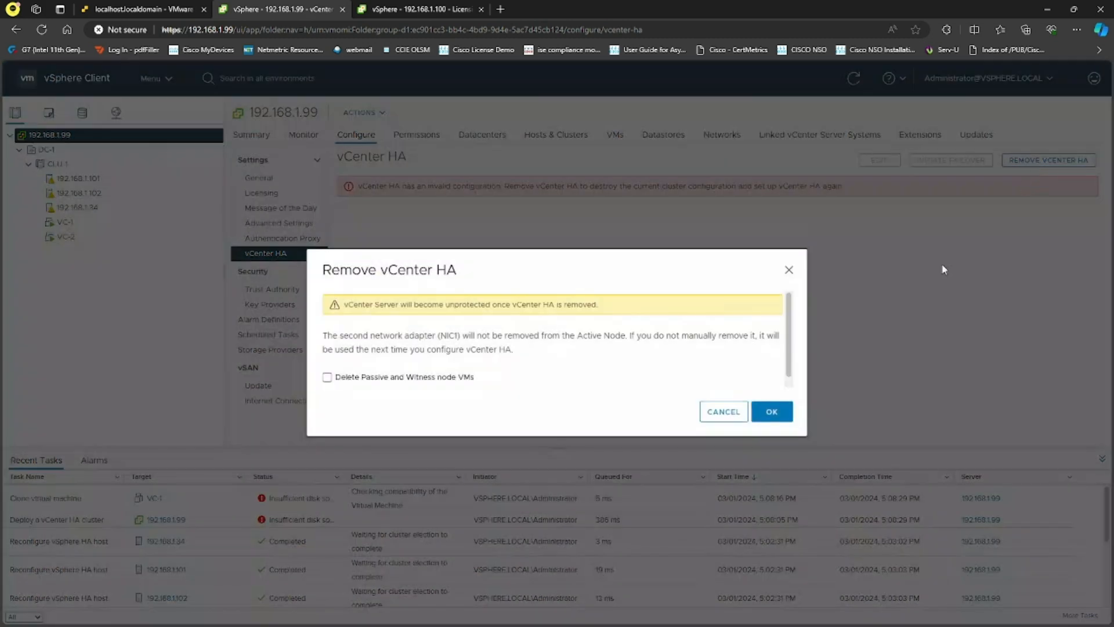
pyautogui.click(743, 415)
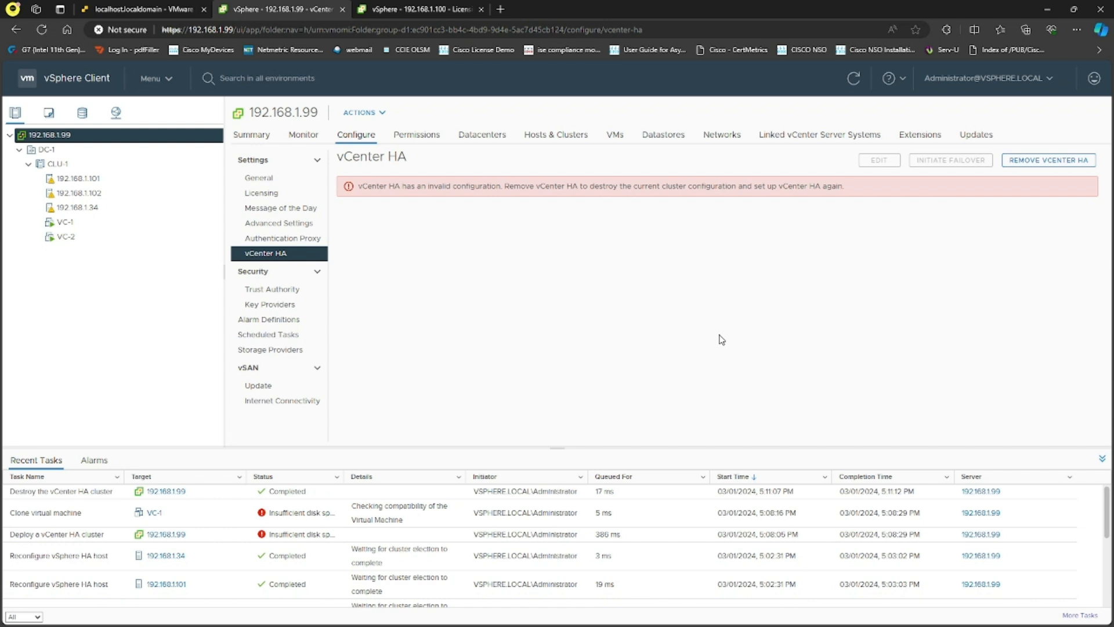
# - Start a new HA setup and place the Passive node in DC-1 on host 192.168.1.34, datastore VC-1
pyautogui.click(388, 400)
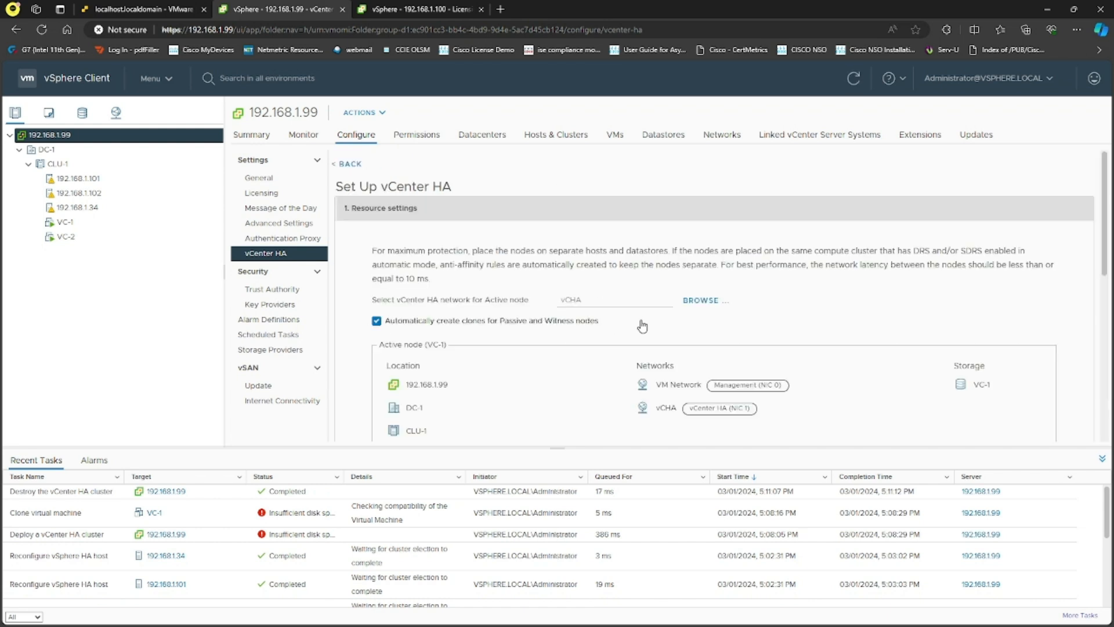
pyautogui.scroll(-5, 648, 313)
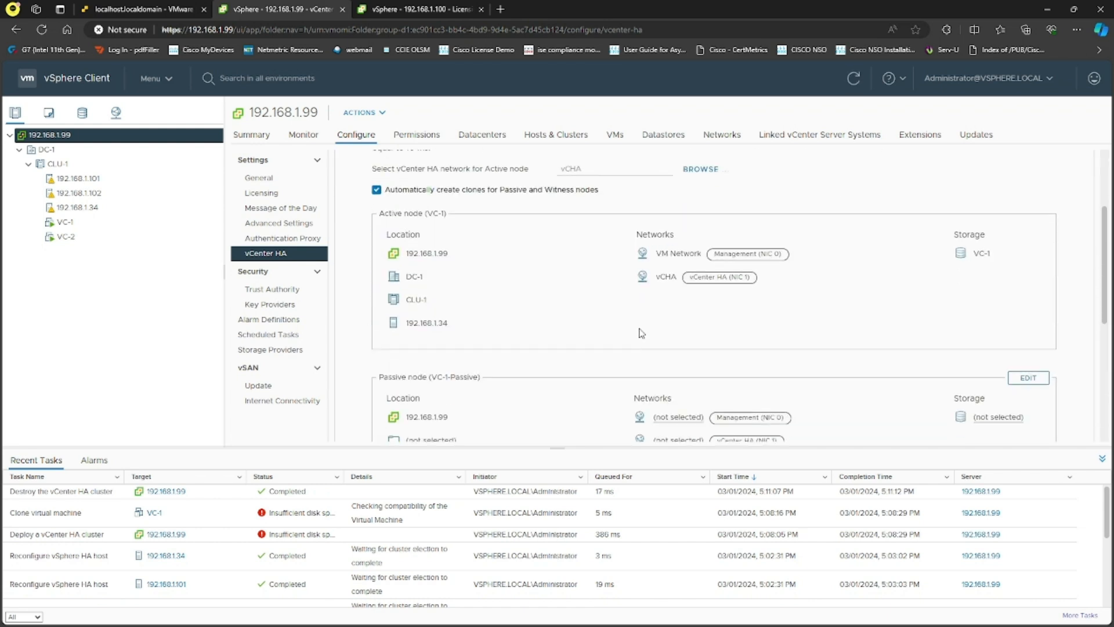
pyautogui.click(1029, 246)
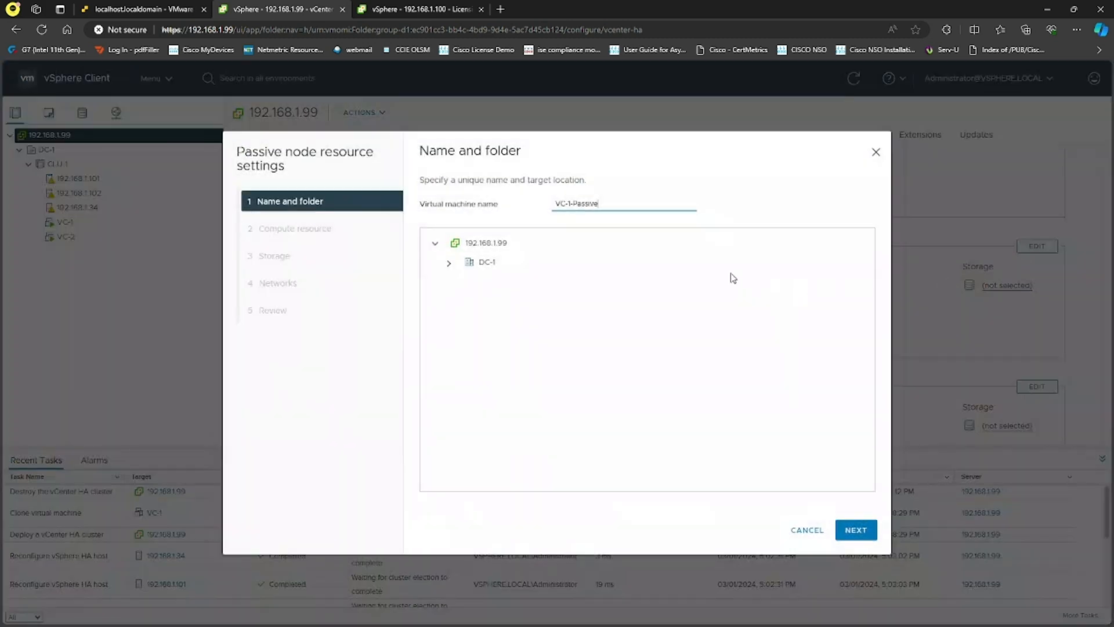
pyautogui.click(498, 263)
pyautogui.click(857, 528)
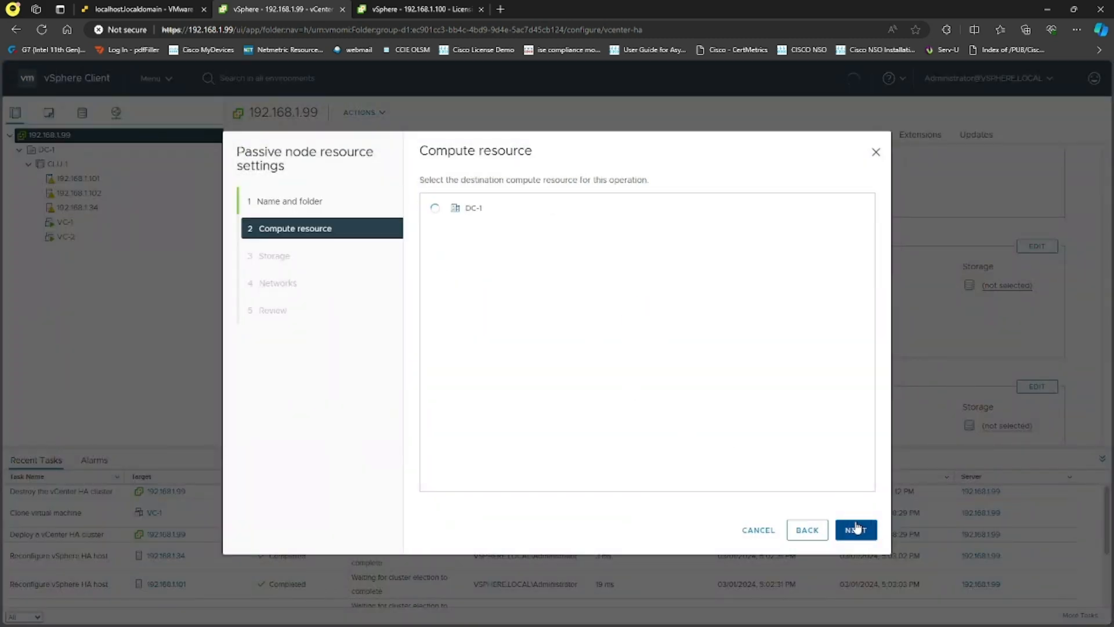
pyautogui.click(493, 228)
pyautogui.click(449, 251)
pyautogui.click(507, 313)
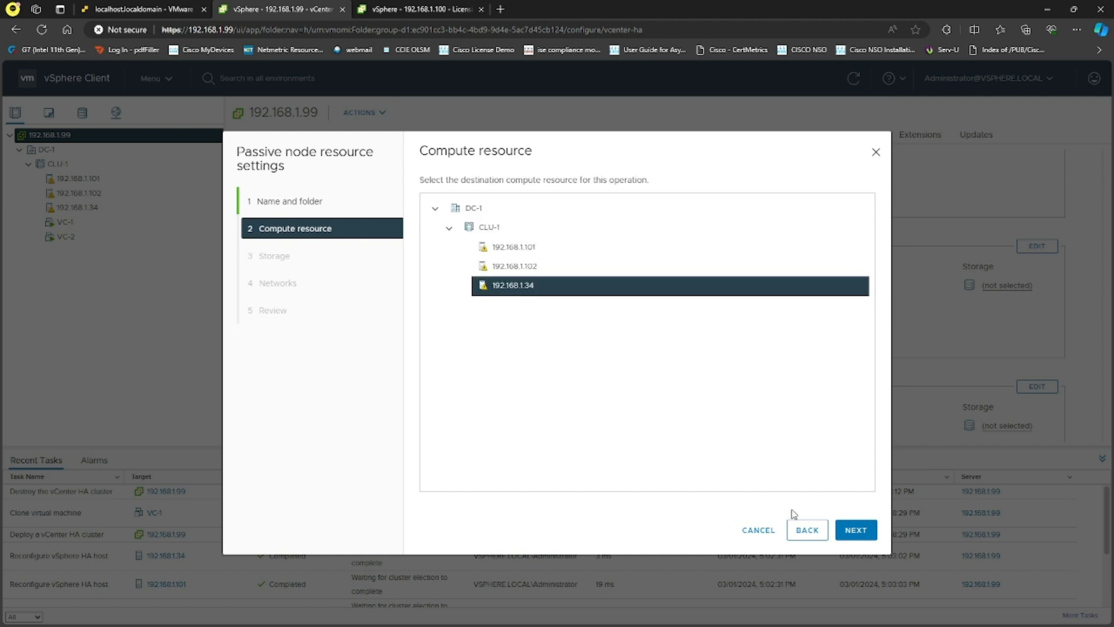
pyautogui.click(848, 533)
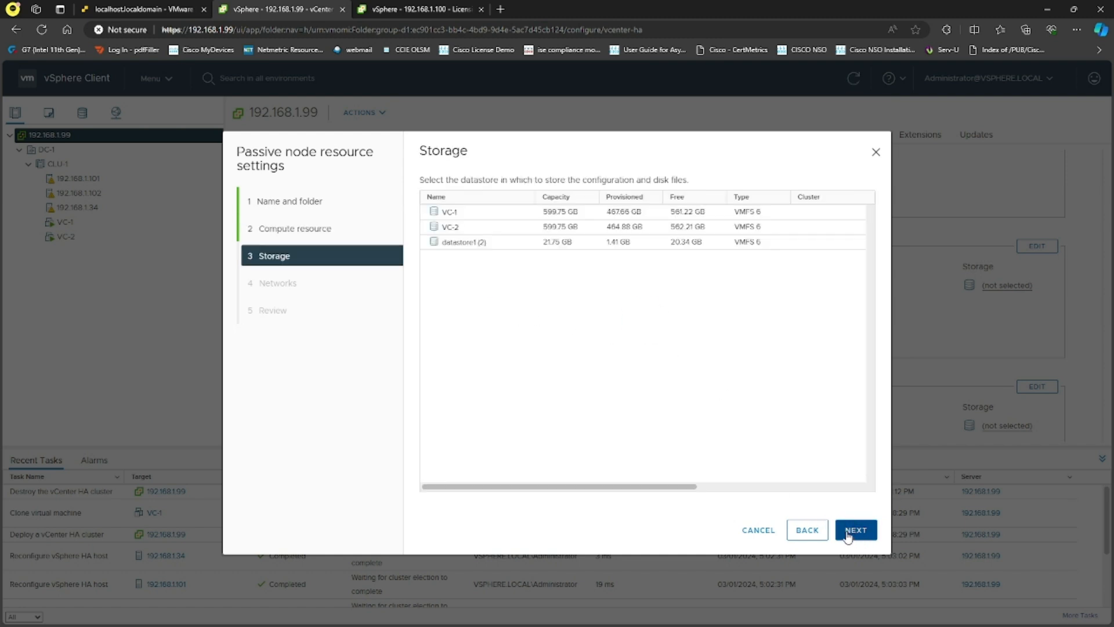
pyautogui.click(483, 216)
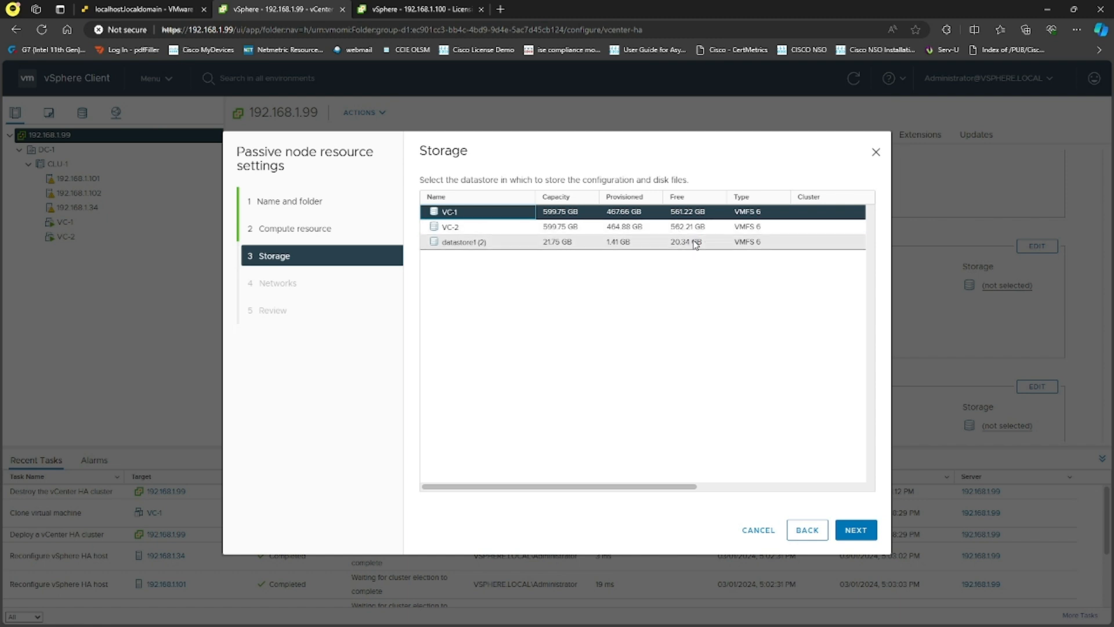
pyautogui.click(856, 529)
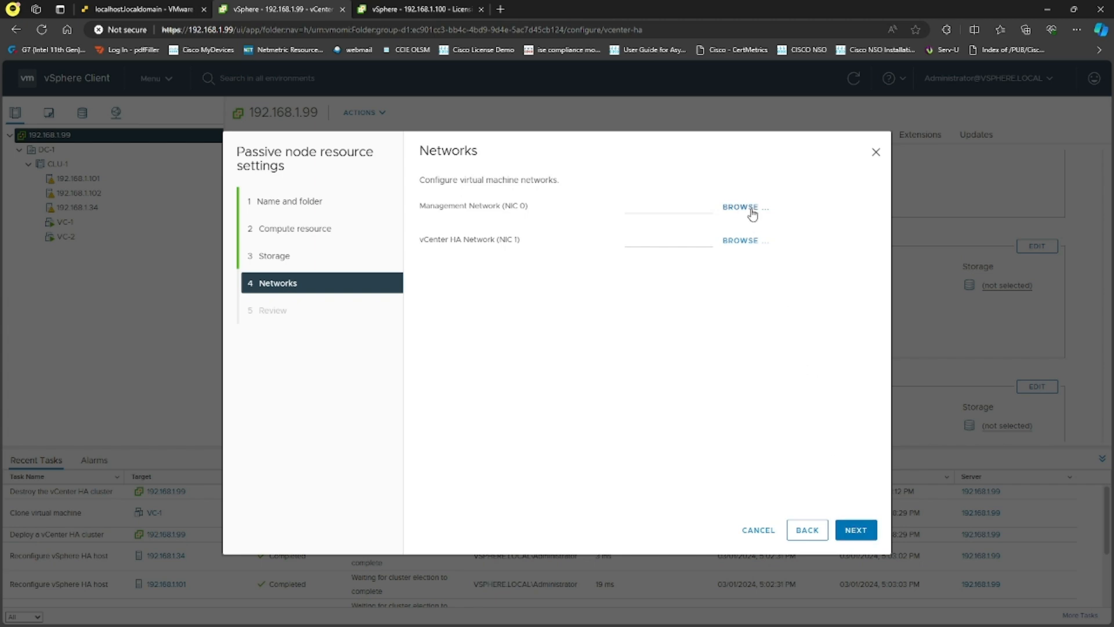
# - Give the Passive node VM Network for management and vCHA for HA, and save it
pyautogui.click(751, 211)
pyautogui.click(499, 313)
pyautogui.click(688, 453)
pyautogui.click(740, 239)
pyautogui.click(480, 302)
pyautogui.click(693, 453)
pyautogui.click(856, 529)
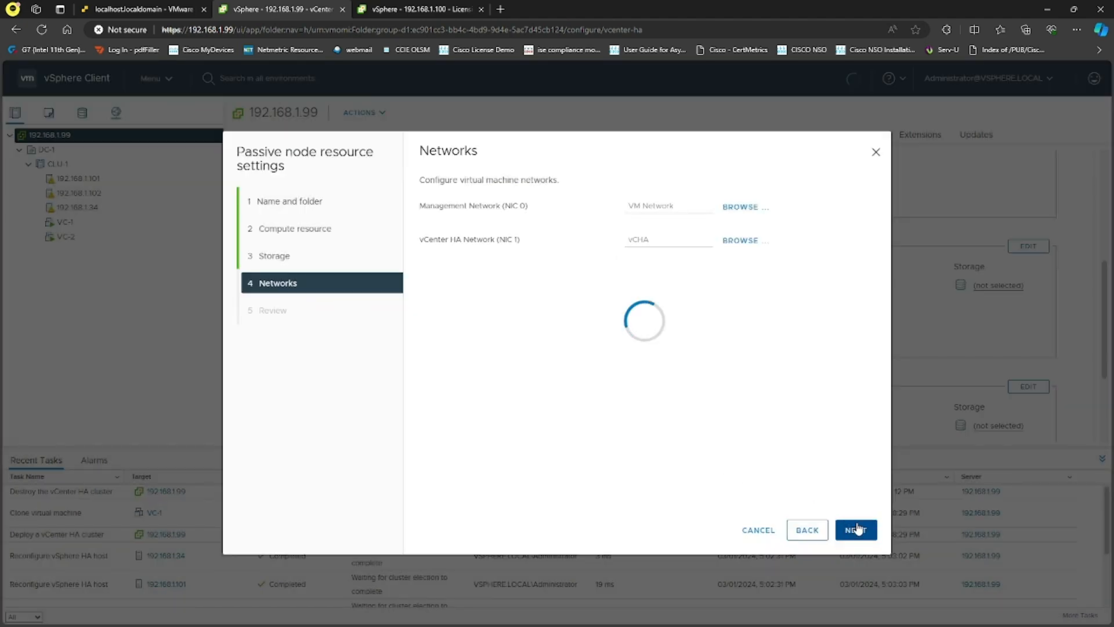
pyautogui.click(857, 529)
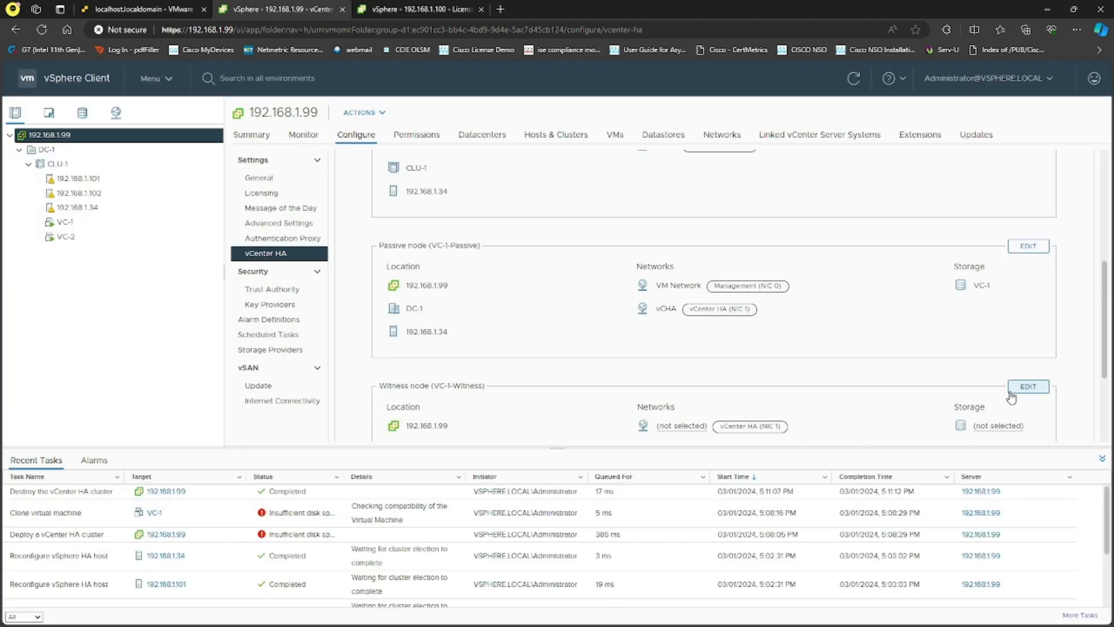
pyautogui.scroll(-3, 945, 365)
pyautogui.scroll(3, 900, 353)
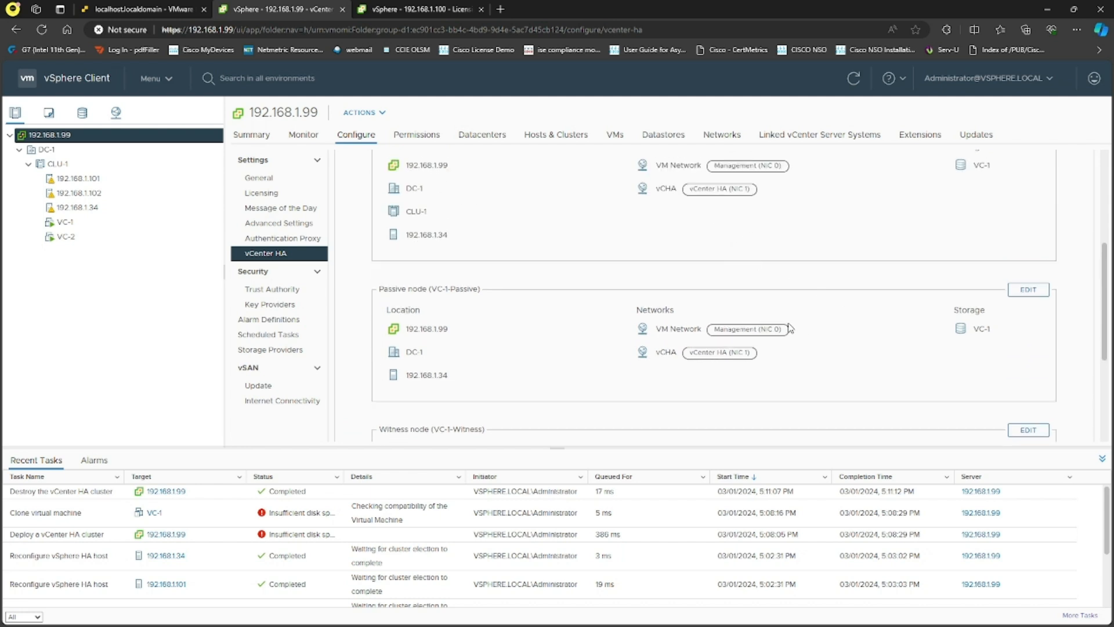
pyautogui.scroll(-3, 799, 329)
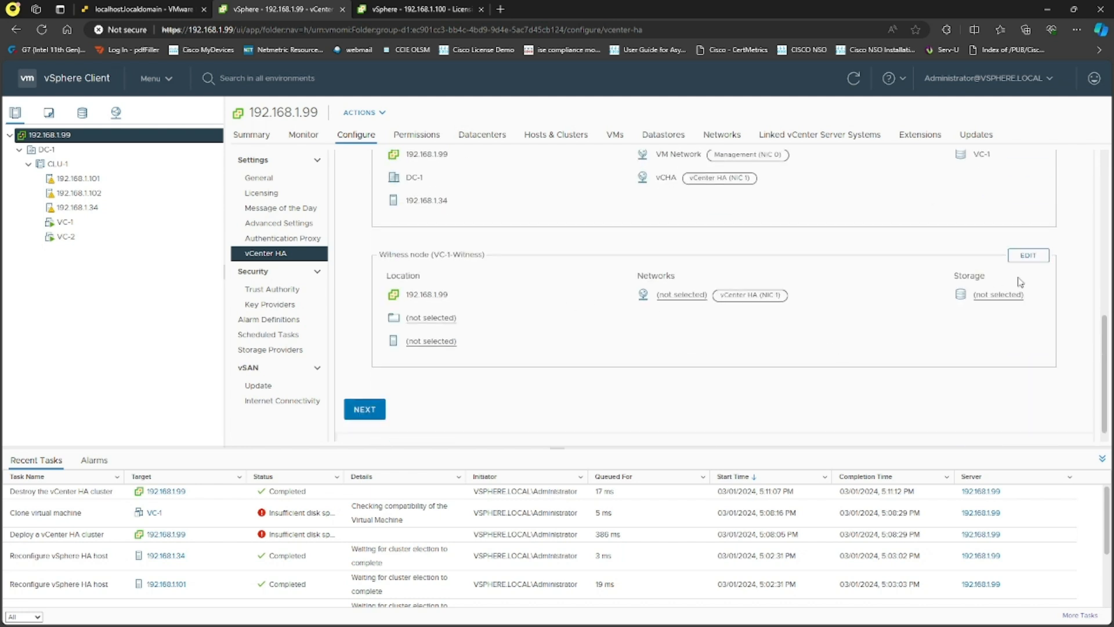
# - Set VC-1-Witness to folder DC-1, host 192.168.1.34, datastore VC-2 and the vCHA network
pyautogui.click(1028, 259)
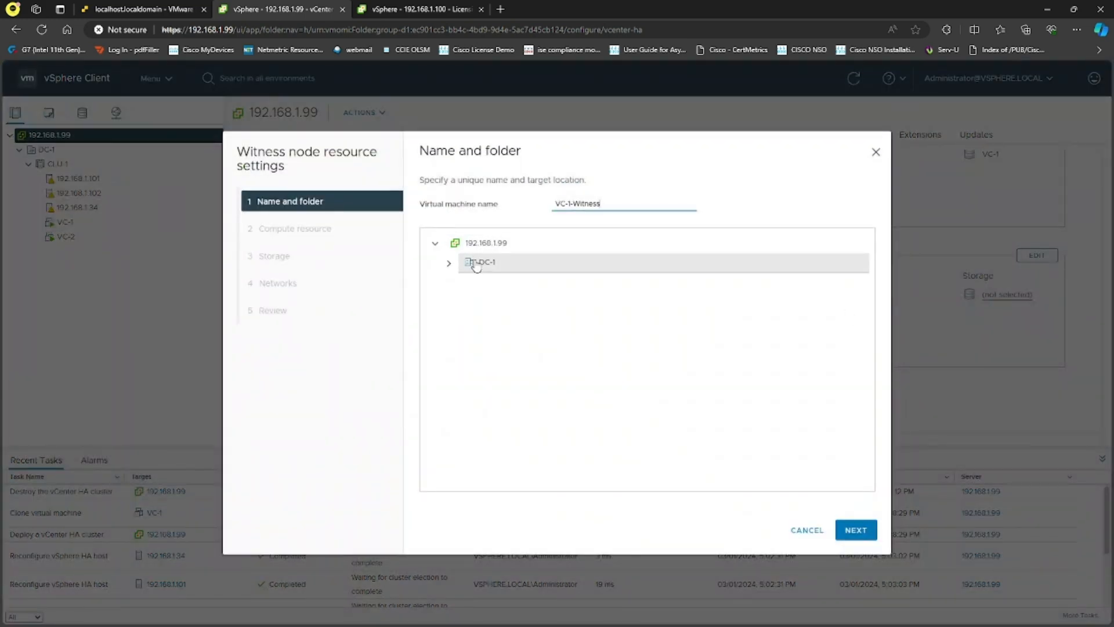
pyautogui.click(474, 265)
pyautogui.click(858, 530)
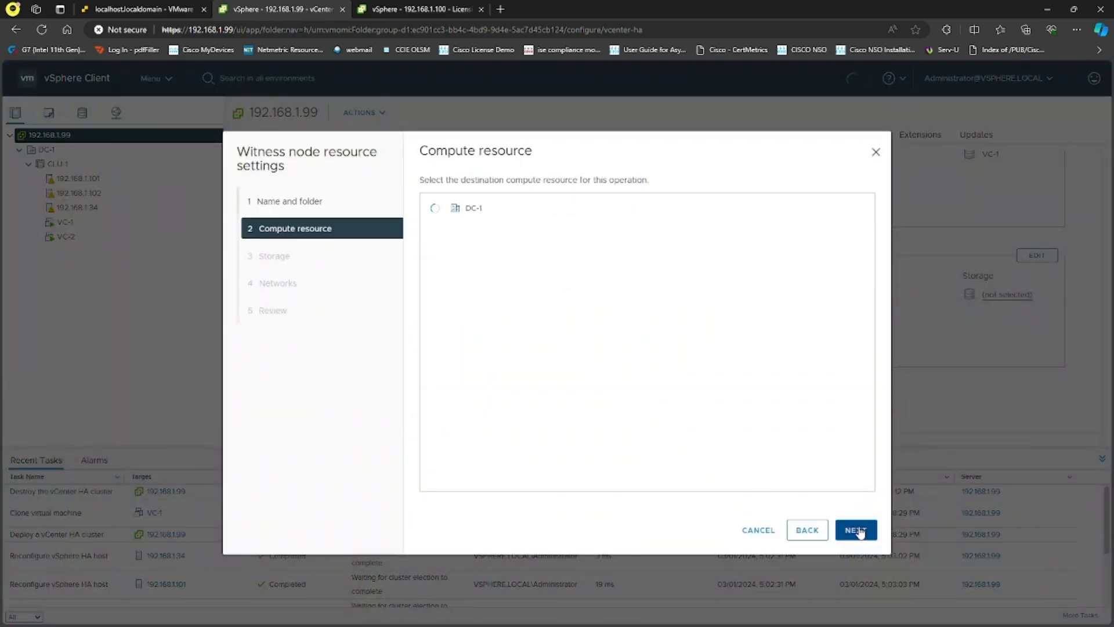
pyautogui.click(450, 229)
pyautogui.click(518, 286)
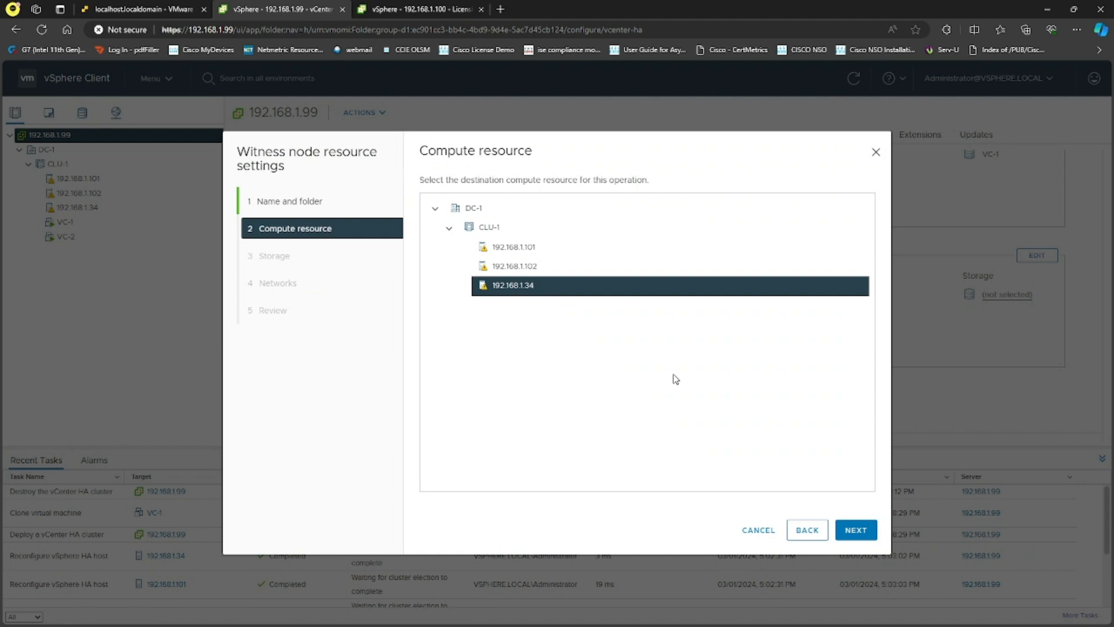
pyautogui.click(856, 529)
pyautogui.click(503, 231)
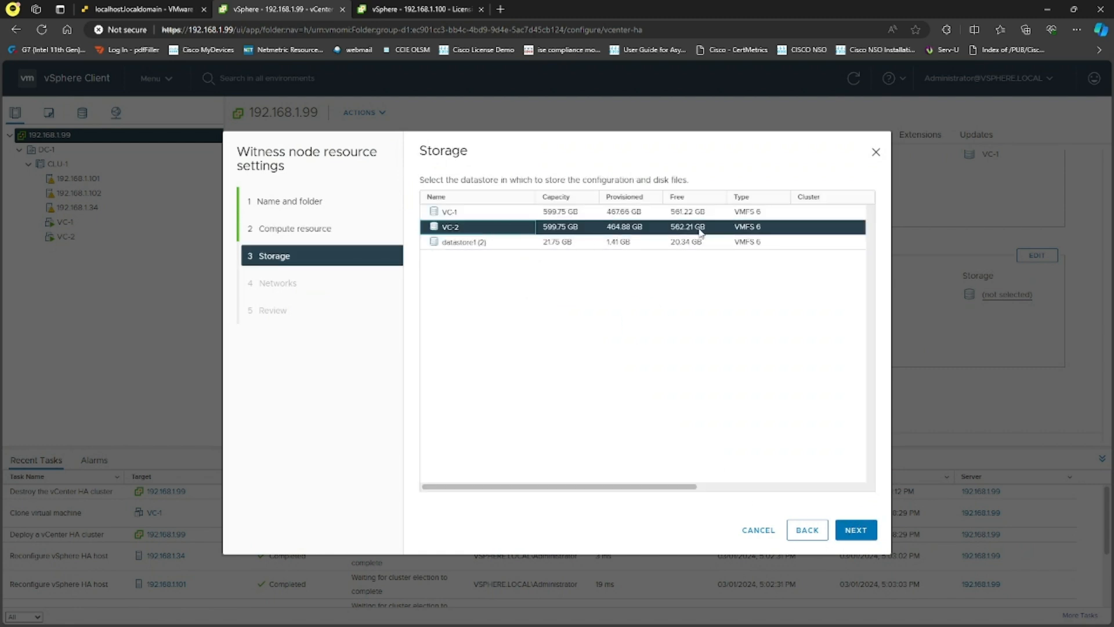
pyautogui.click(859, 530)
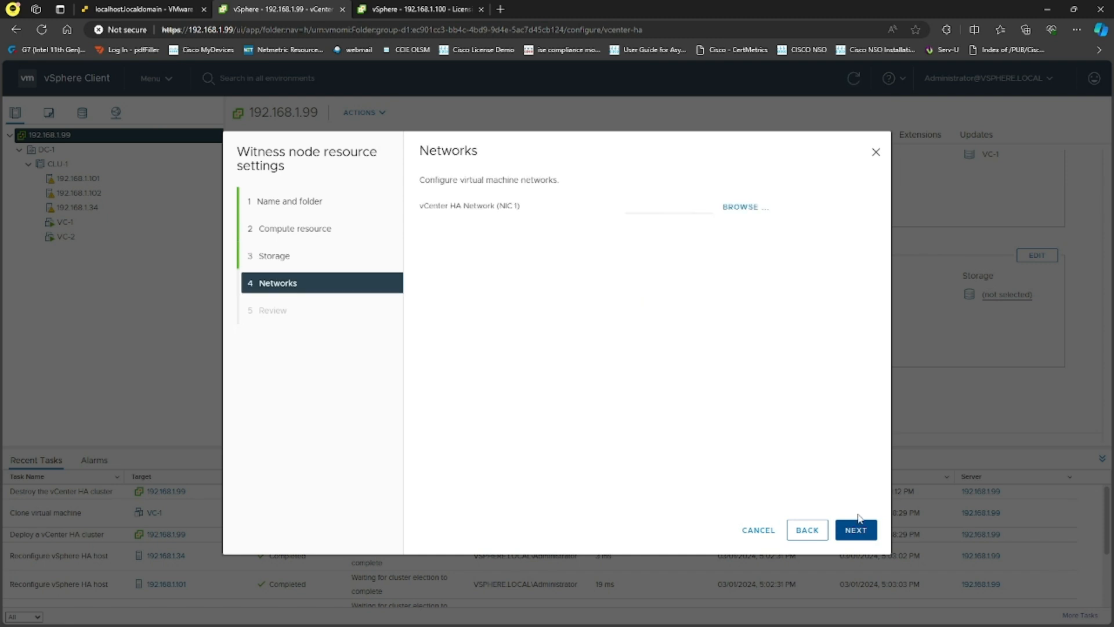
pyautogui.click(740, 208)
pyautogui.click(476, 300)
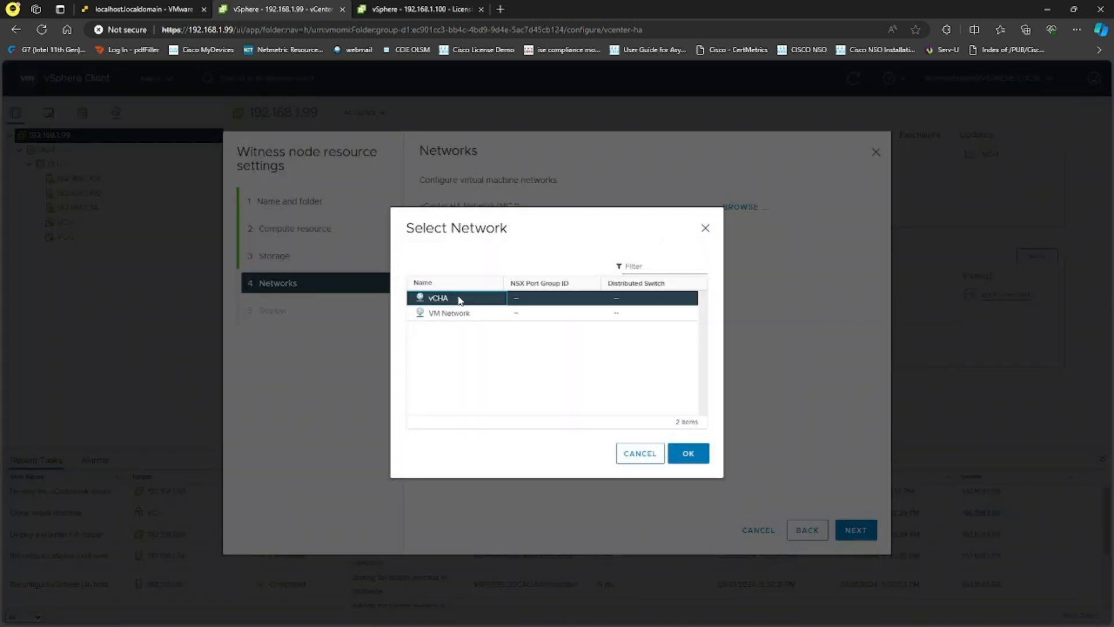
pyautogui.click(687, 457)
pyautogui.click(865, 534)
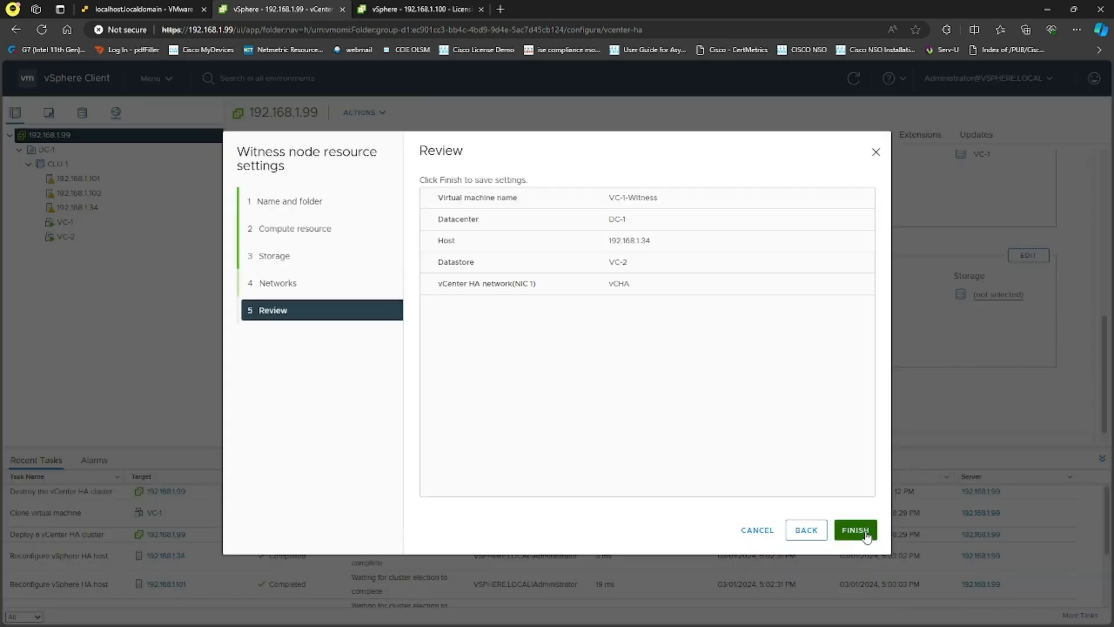
pyautogui.click(865, 533)
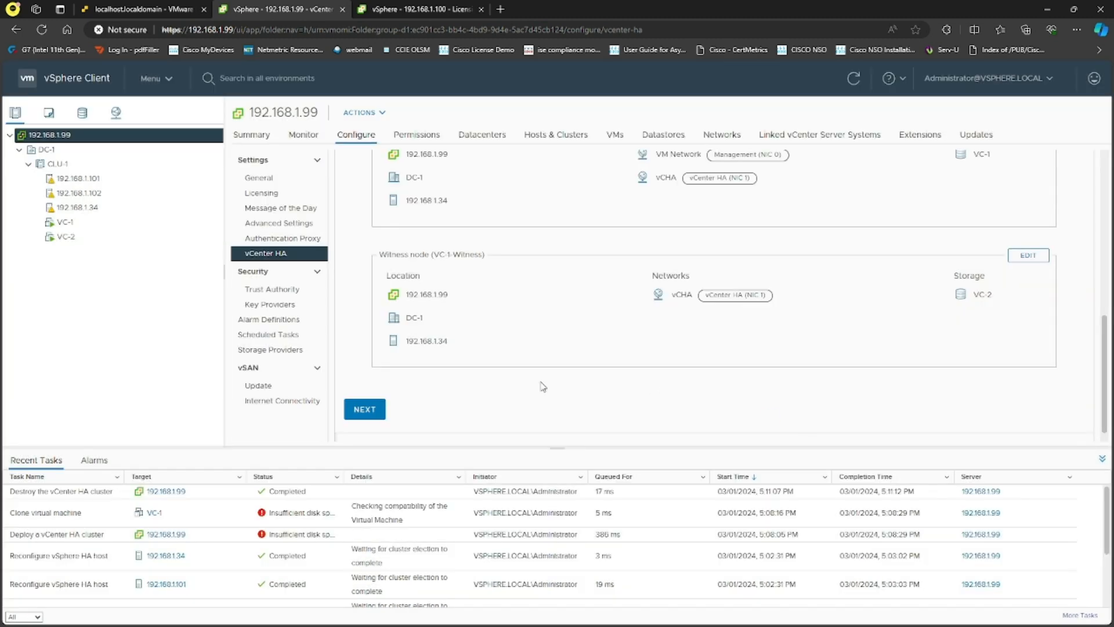
# - Give the Passive node HA address 10.1.1.101 with subnet mask 255.255.255.0
pyautogui.click(362, 416)
pyautogui.scroll(2, 540, 370)
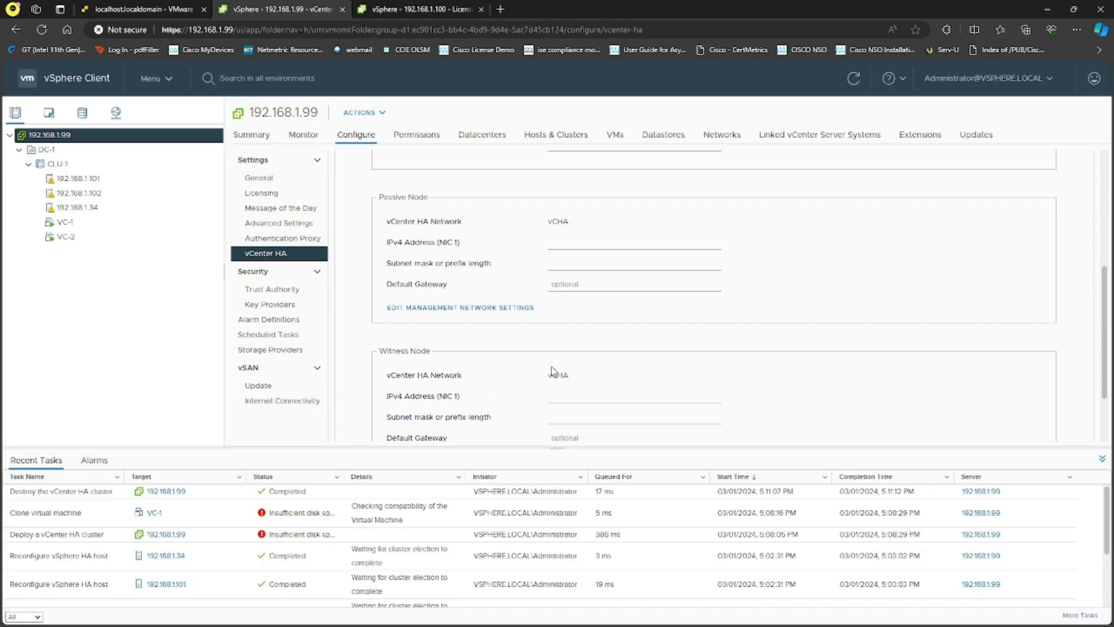
pyautogui.scroll(3, 602, 247)
pyautogui.click(580, 378)
pyautogui.write('10.1')
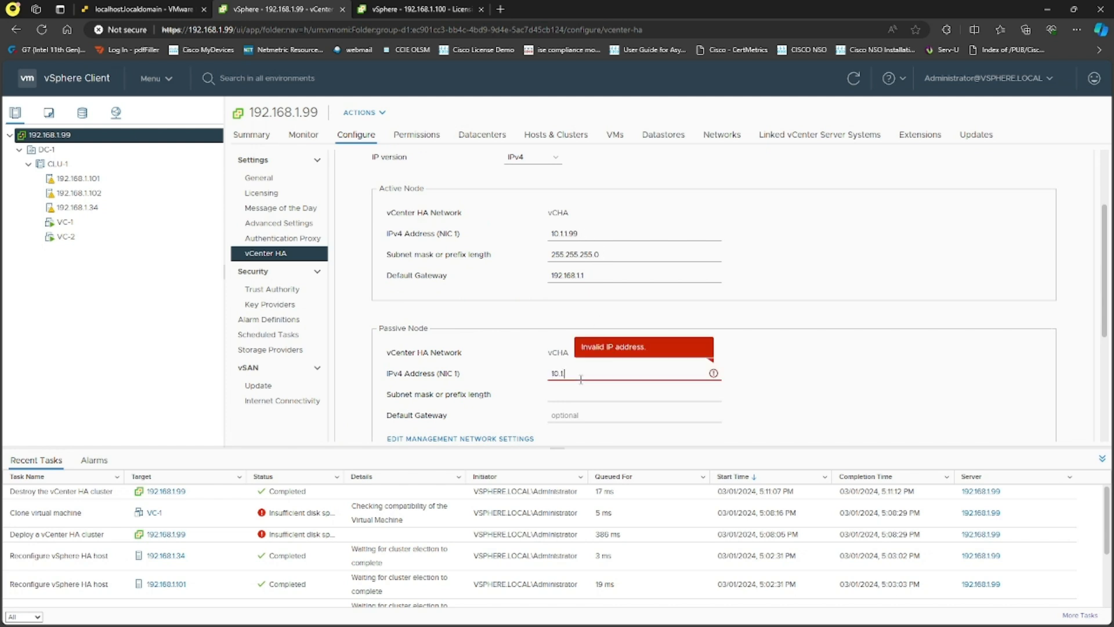
pyautogui.write('.1.101')
pyautogui.press('Tab')
pyautogui.write('255.255.255.0')
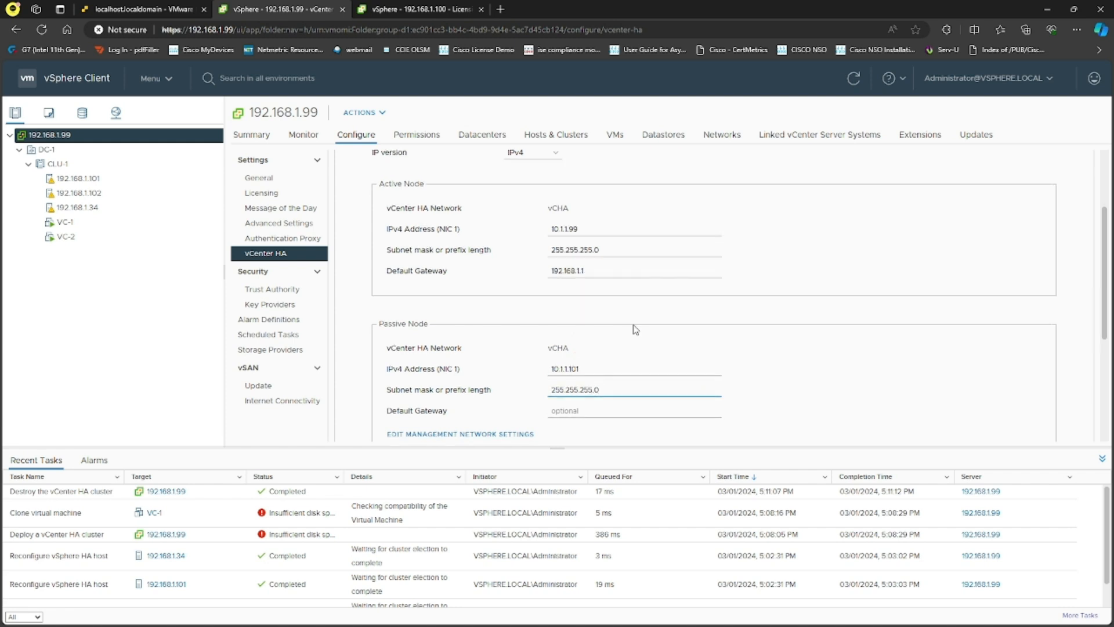
# - Give the Witness node HA address 10.1.1.102 with subnet mask 255.255.255.0
pyautogui.scroll(-3, 589, 336)
pyautogui.click(574, 357)
pyautogui.write('10')
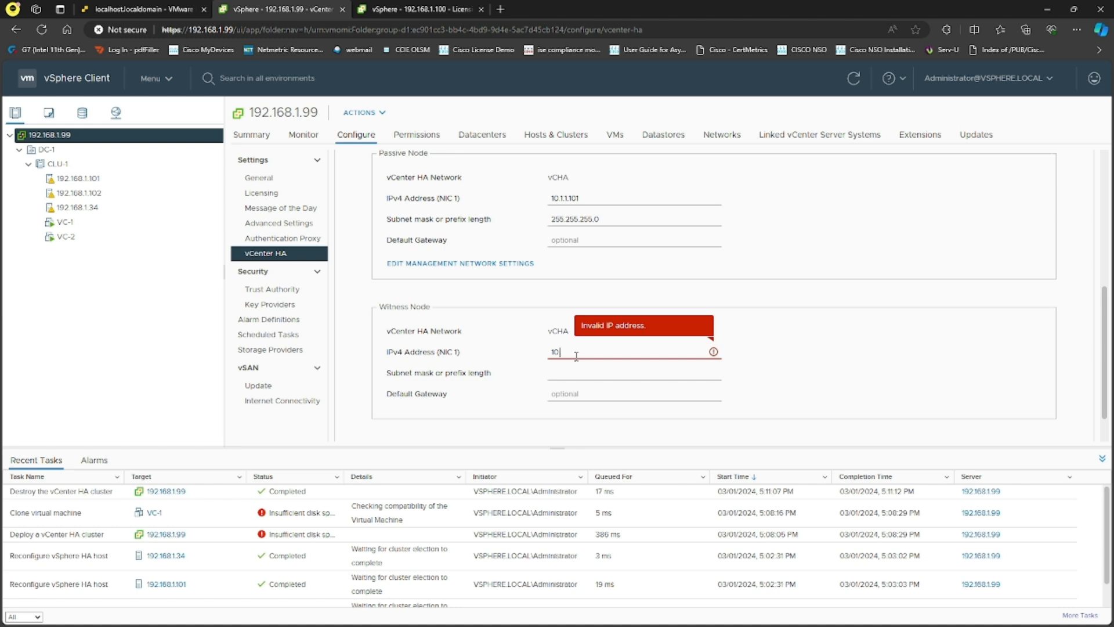
pyautogui.write('.1.1.102')
pyautogui.press('Tab')
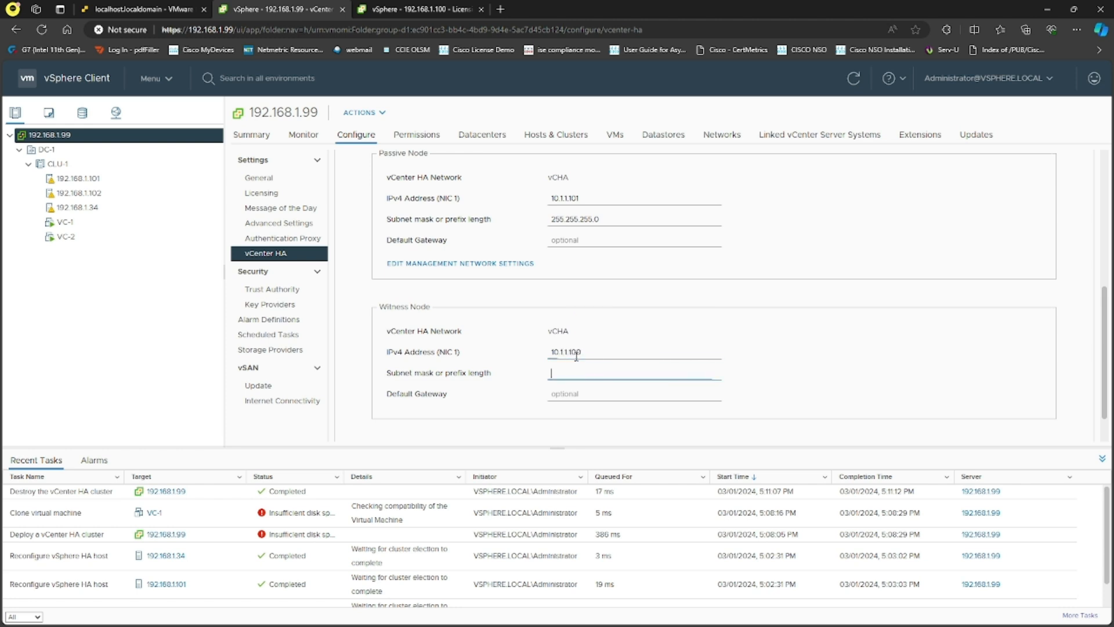
pyautogui.write('255.255.255.0')
pyautogui.scroll(-1, 516, 344)
# - Finish the vCenter HA wizard to start deploying the Passive and Witness nodes
pyautogui.click(373, 418)
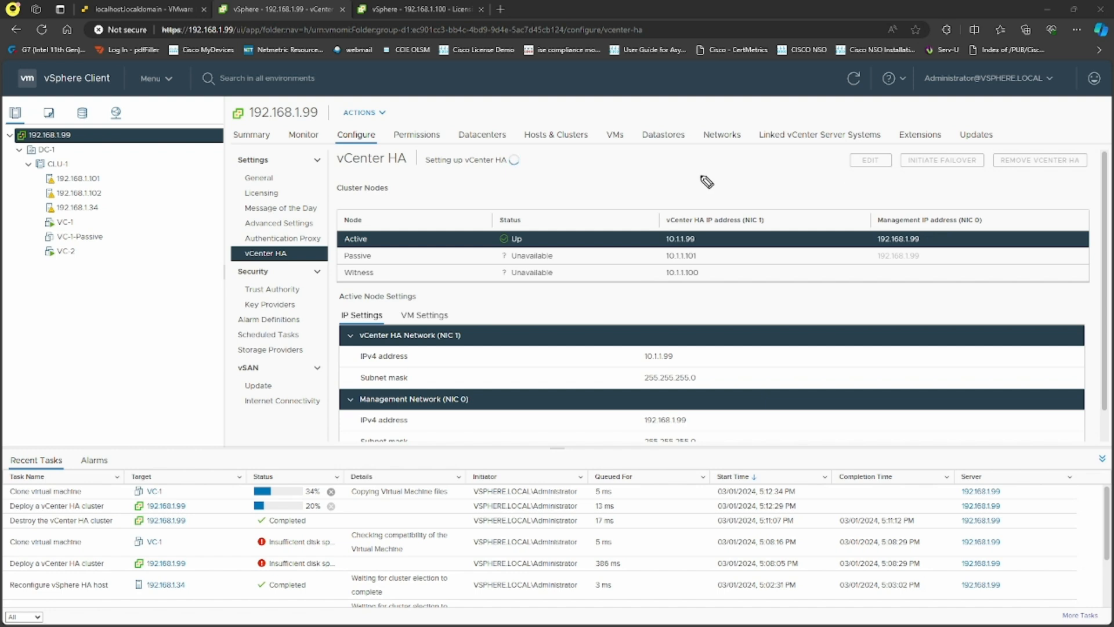
pyautogui.moveTo(536, 199)
pyautogui.mouseDown()
pyautogui.moveTo(545, 188)
pyautogui.moveTo(568, 195)
pyautogui.mouseUp()
pyautogui.moveTo(572, 189)
pyautogui.mouseDown()
pyautogui.moveTo(593, 192)
pyautogui.moveTo(505, 212)
pyautogui.moveTo(536, 168)
pyautogui.mouseUp()
pyautogui.moveTo(696, 202)
pyautogui.mouseDown()
pyautogui.moveTo(706, 189)
pyautogui.moveTo(777, 191)
pyautogui.mouseUp()
pyautogui.moveTo(698, 174); pyautogui.dragTo(694, 177)
pyautogui.moveTo(852, 190)
pyautogui.mouseDown()
pyautogui.moveTo(927, 199)
pyautogui.moveTo(845, 220)
pyautogui.moveTo(848, 181)
pyautogui.mouseUp()
pyautogui.click(873, 190)
pyautogui.moveTo(596, 177)
pyautogui.mouseDown()
pyautogui.moveTo(693, 175)
pyautogui.moveTo(655, 150)
pyautogui.moveTo(661, 124)
pyautogui.moveTo(620, 137)
pyautogui.mouseUp()
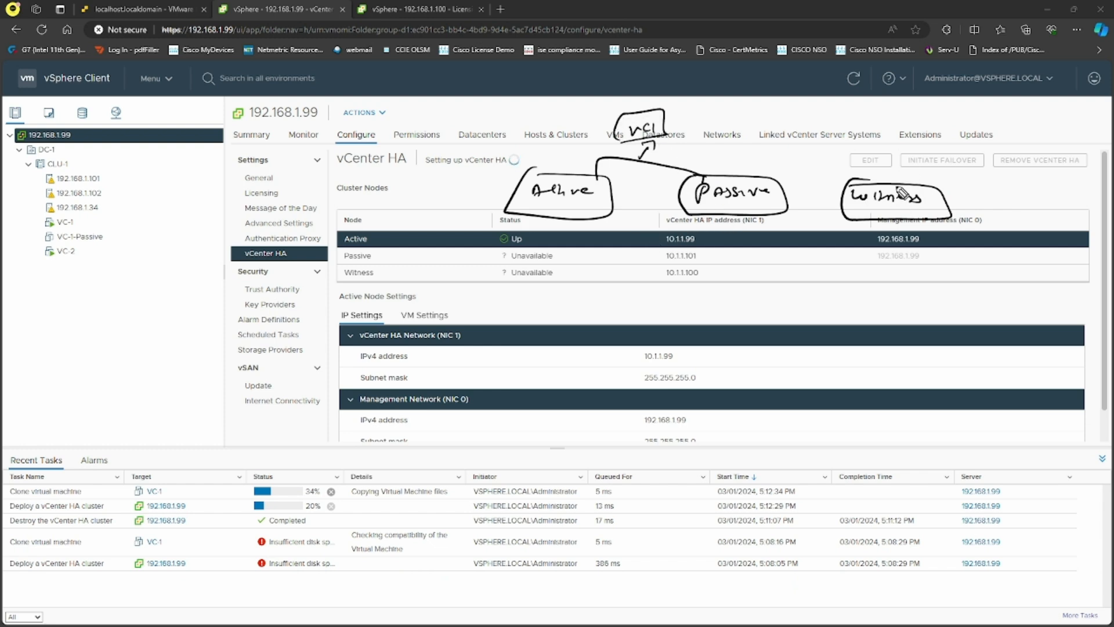
pyautogui.moveTo(899, 185)
pyautogui.mouseDown()
pyautogui.moveTo(901, 137)
pyautogui.moveTo(920, 143)
pyautogui.mouseUp()
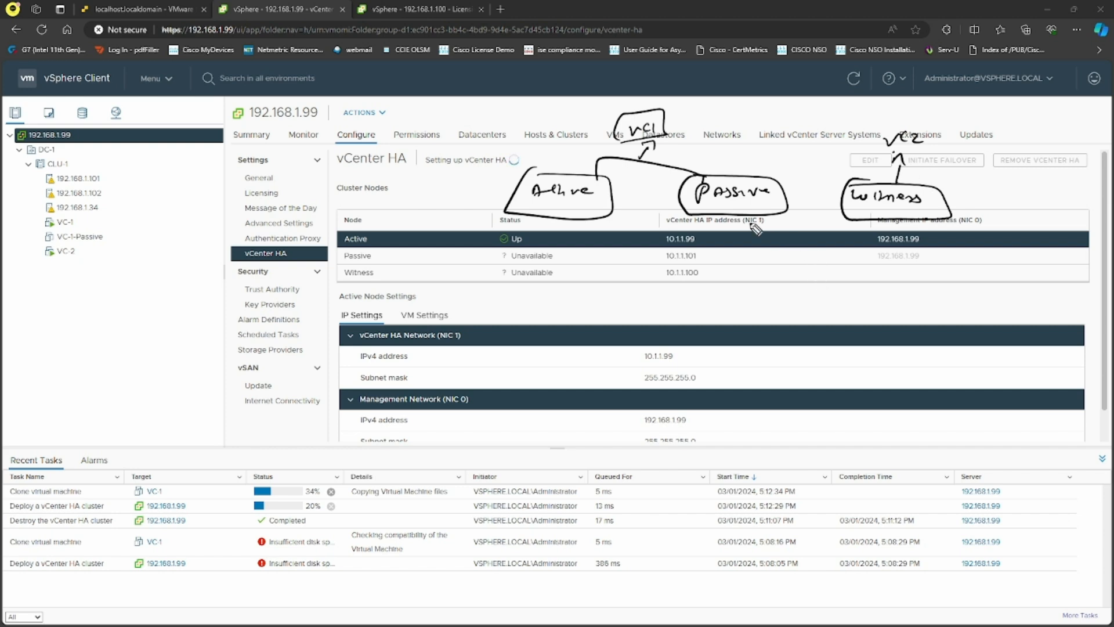
pyautogui.moveTo(702, 214)
pyautogui.mouseDown()
pyautogui.moveTo(784, 172)
pyautogui.moveTo(774, 194)
pyautogui.mouseUp()
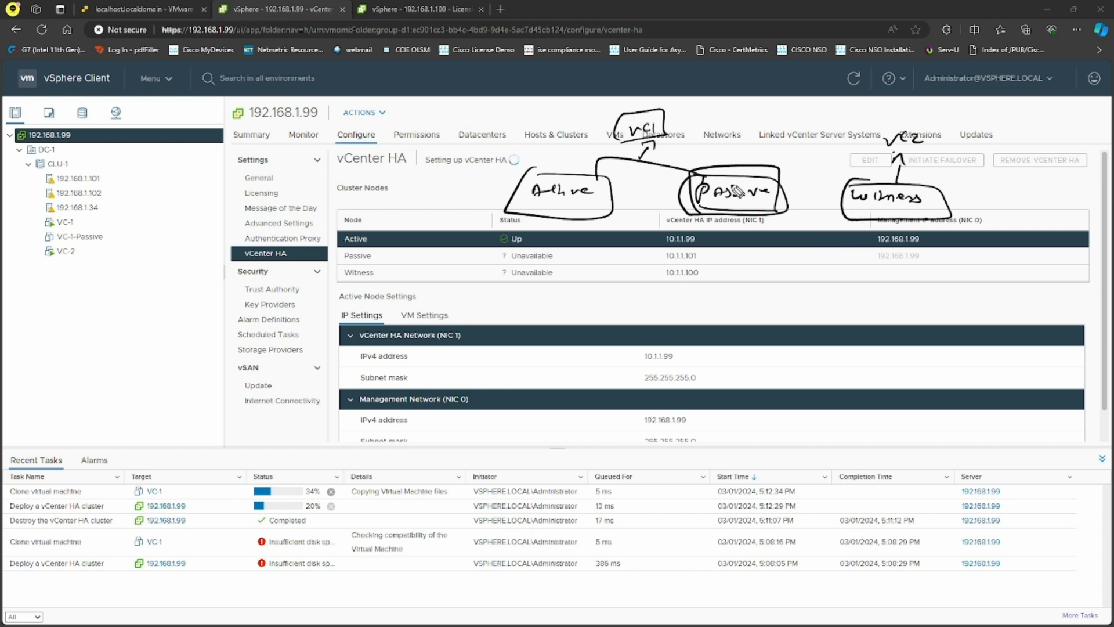
pyautogui.moveTo(866, 218)
pyautogui.mouseDown()
pyautogui.moveTo(943, 230)
pyautogui.moveTo(873, 179)
pyautogui.moveTo(859, 218)
pyautogui.mouseUp()
pyautogui.moveTo(890, 121); pyautogui.dragTo(918, 116)
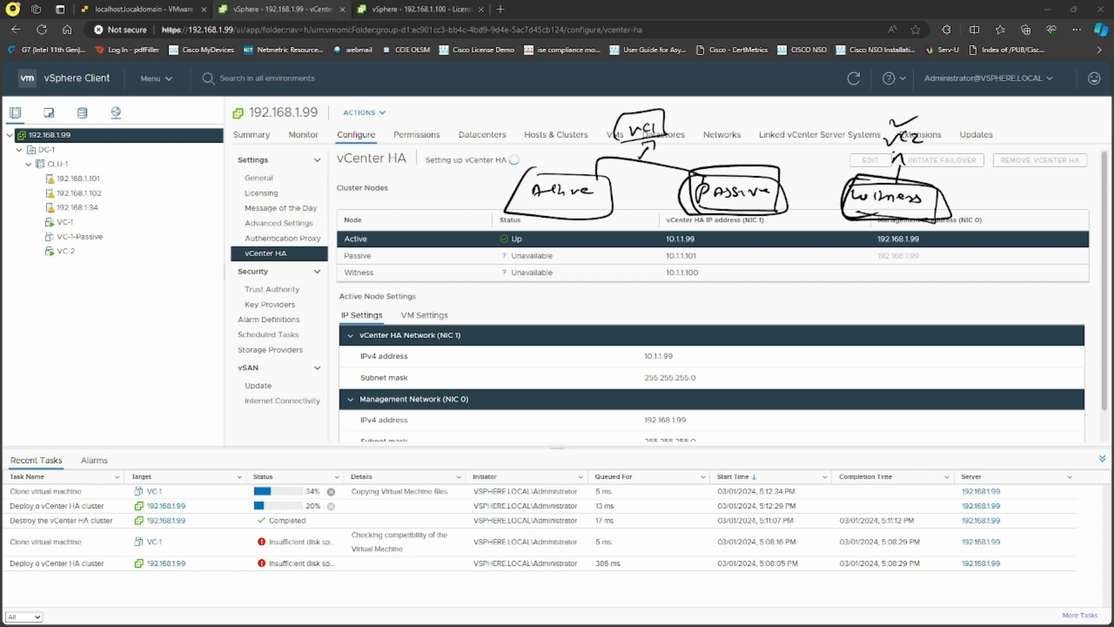
pyautogui.press('Escape')
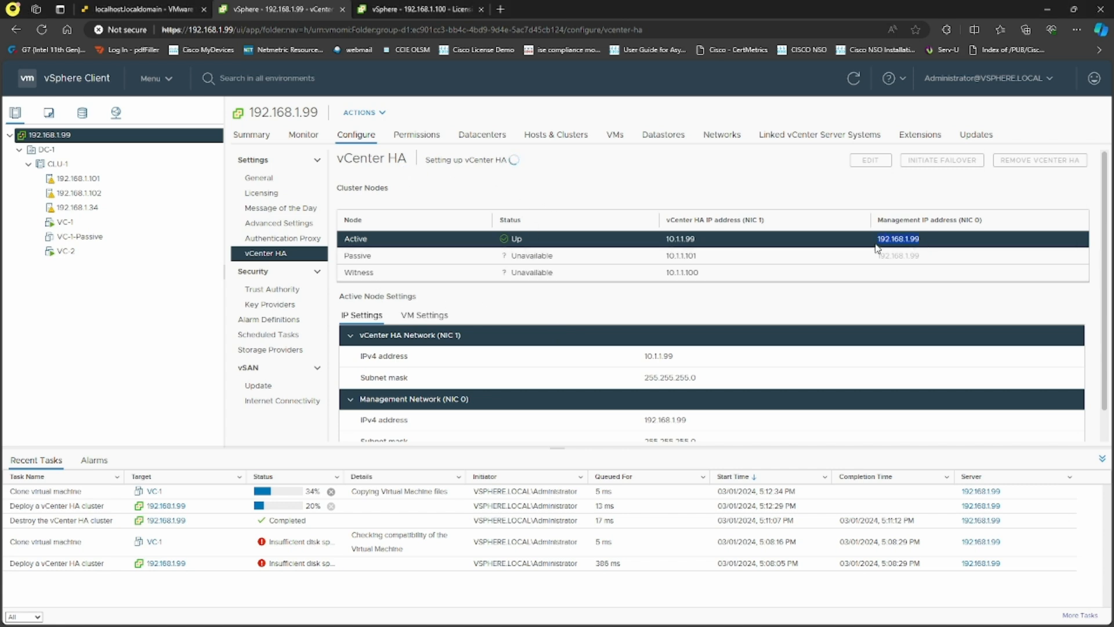
# - Review the Active node's VM and IP settings, then switch to the 192.168.1.100 Licensing page
pyautogui.click(858, 301)
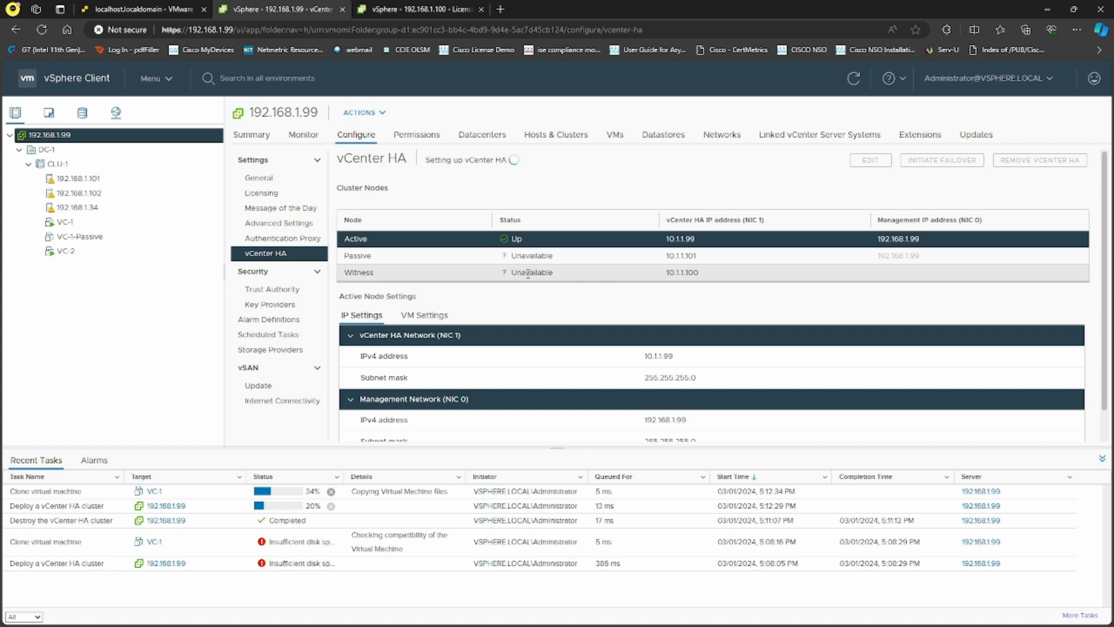
pyautogui.scroll(-1, 650, 300)
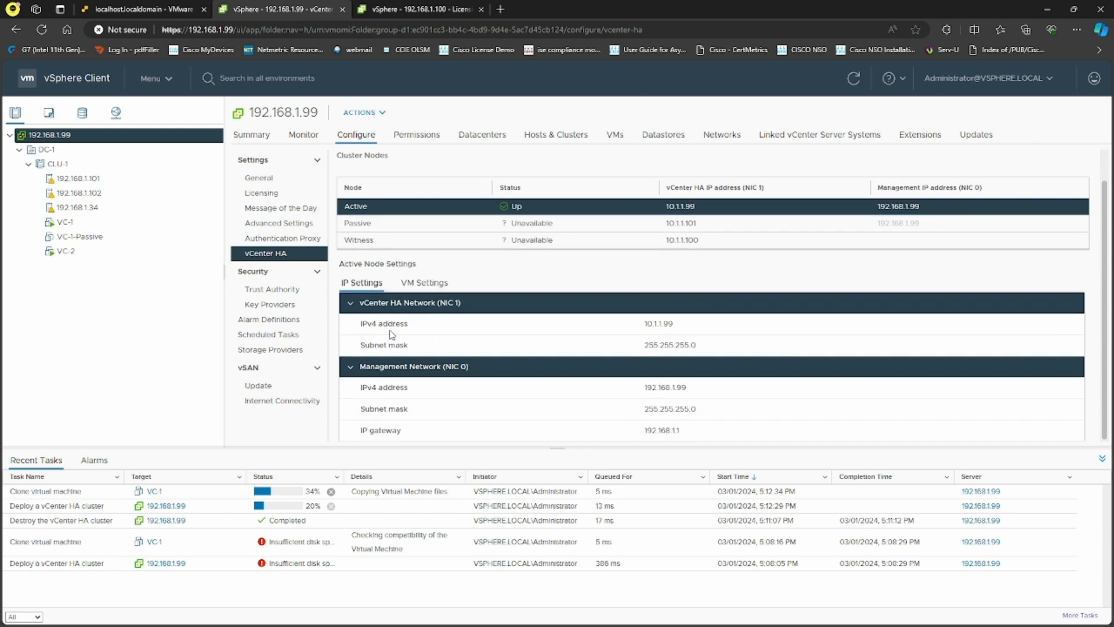
pyautogui.click(430, 287)
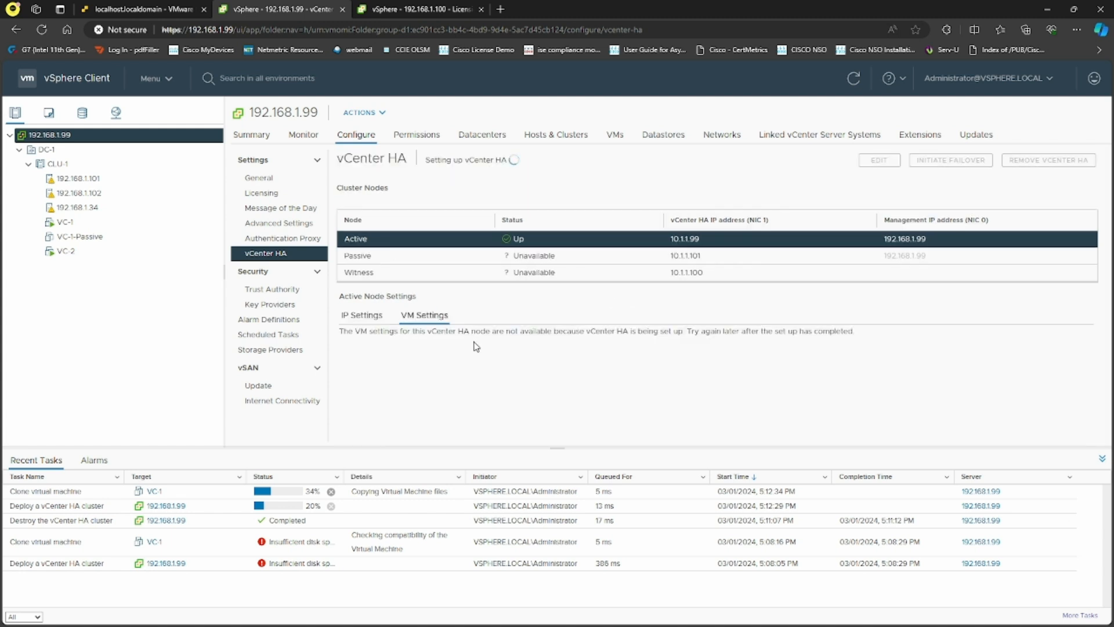
pyautogui.click(361, 315)
pyautogui.scroll(-1, 711, 395)
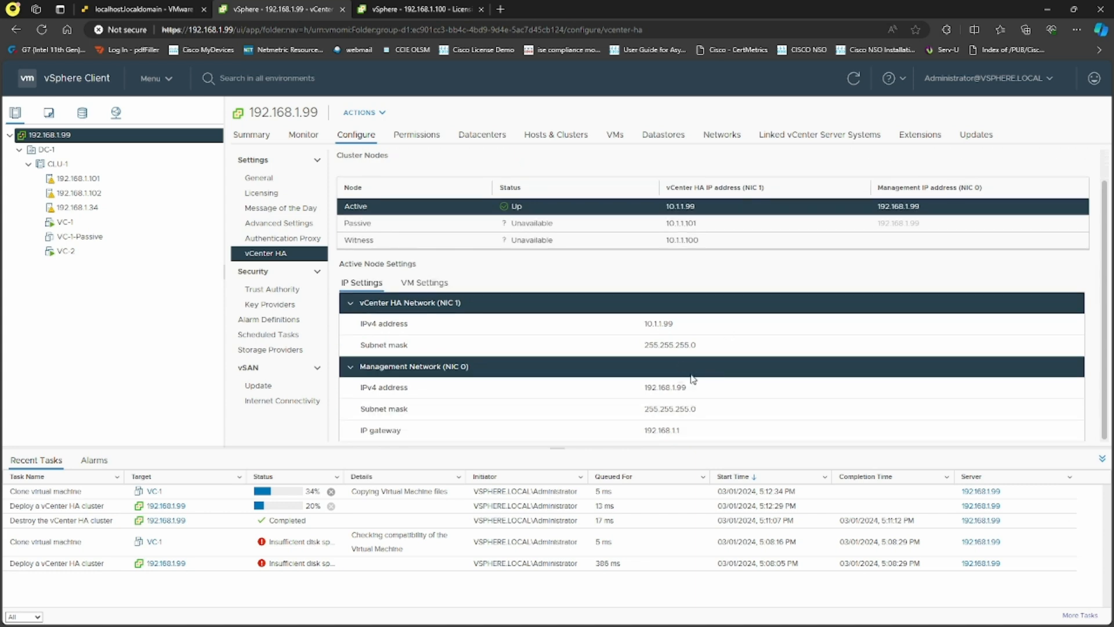
pyautogui.click(408, 10)
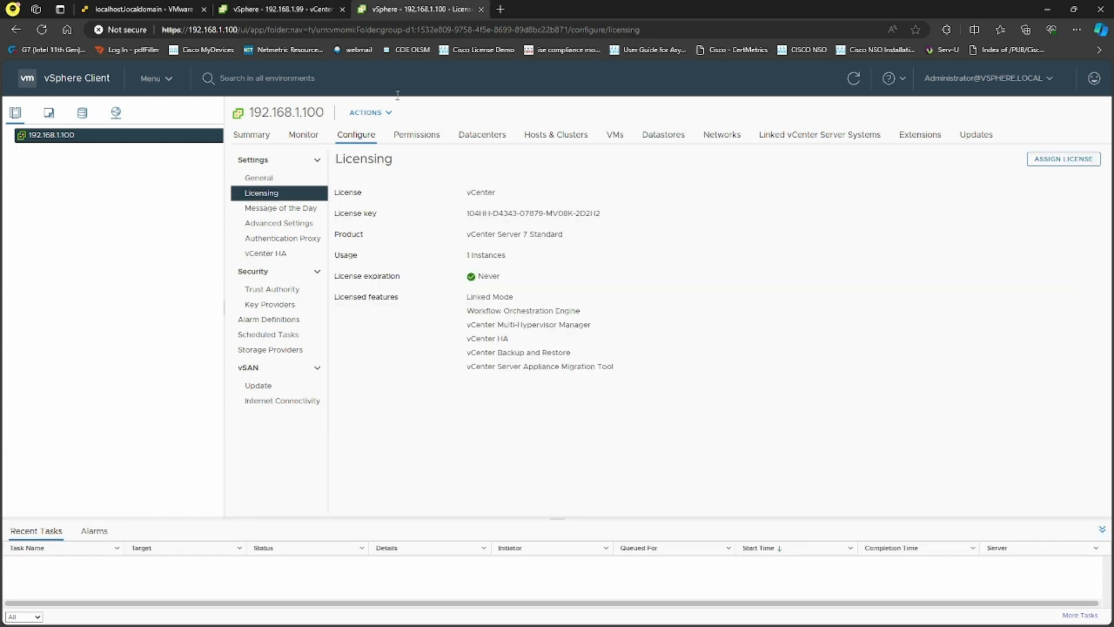
# - Check vCenter HA on 192.168.1.100, then the Deploy vCenter HA cluster task on 192.168.1.99
pyautogui.click(42, 29)
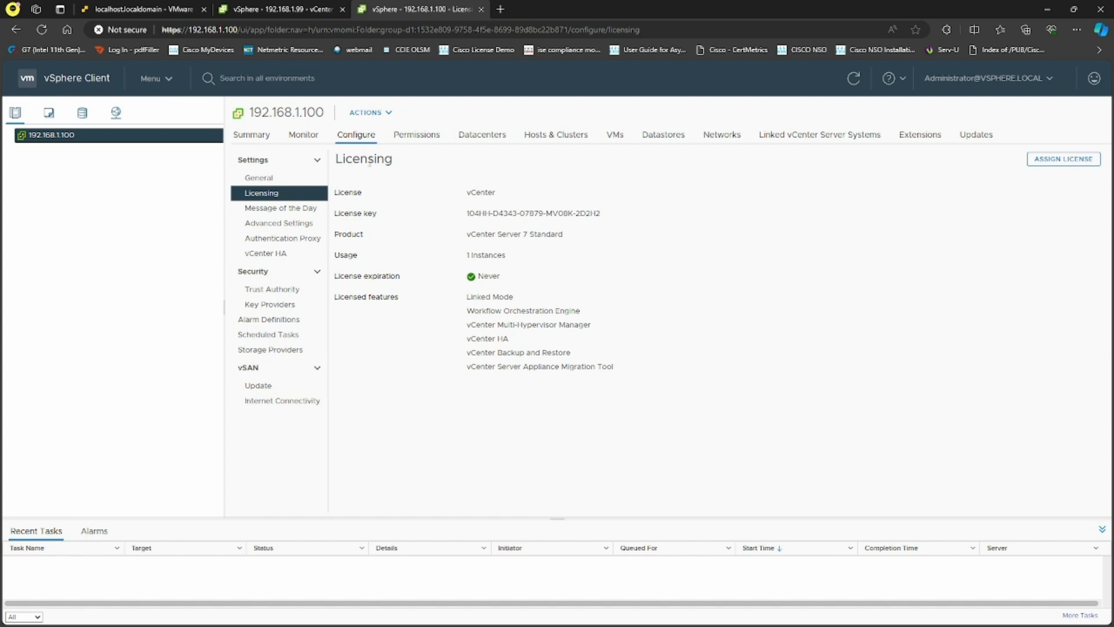
pyautogui.click(284, 256)
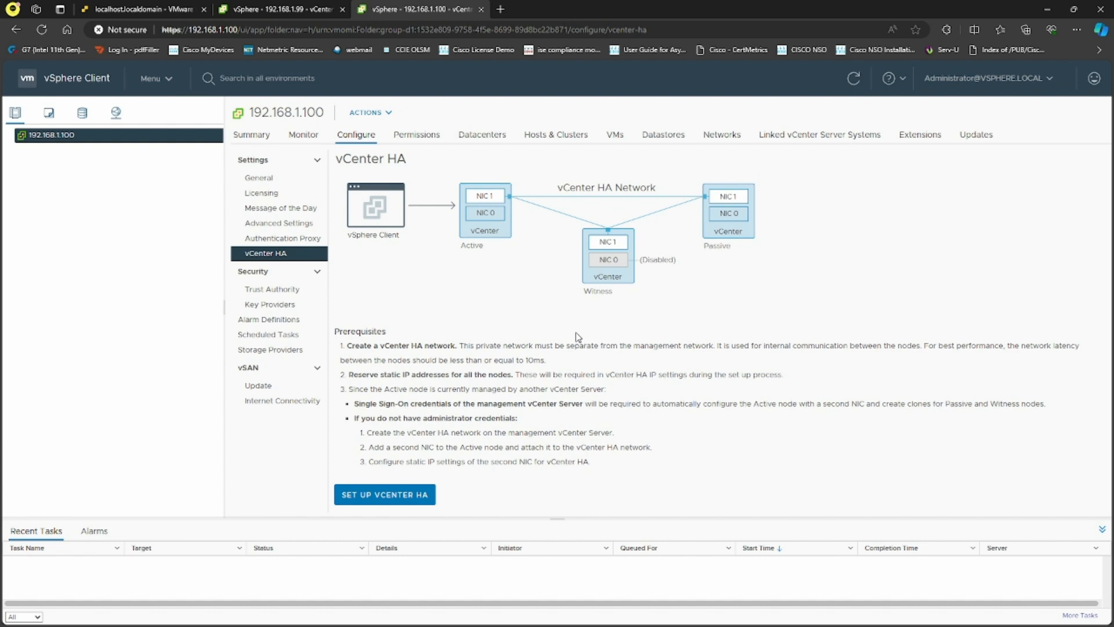
pyautogui.click(273, 9)
pyautogui.click(300, 508)
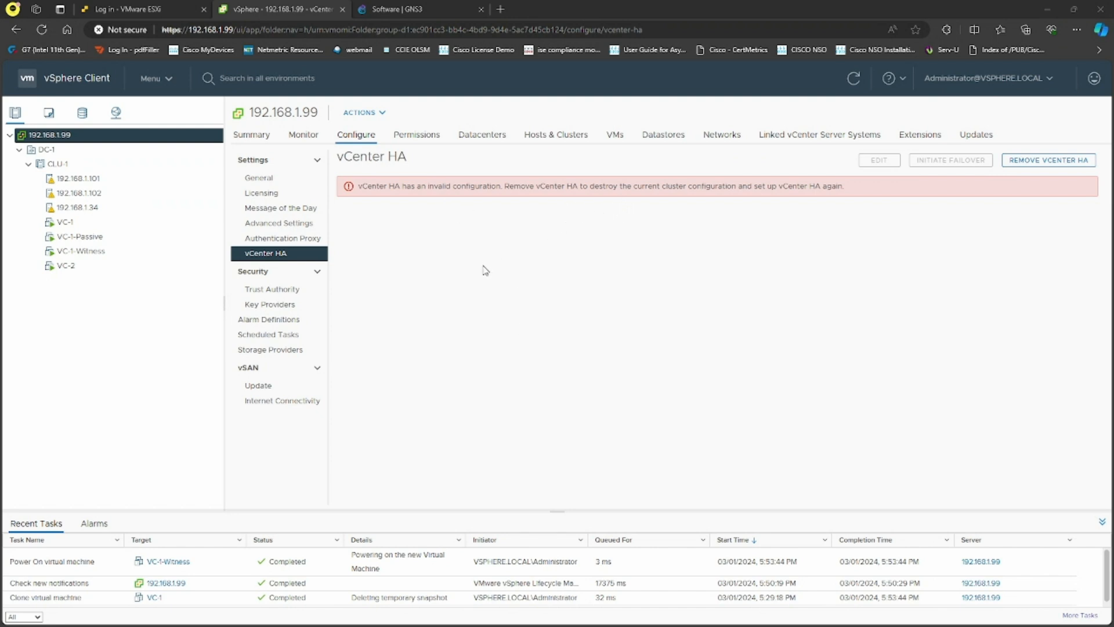
pyautogui.click(113, 242)
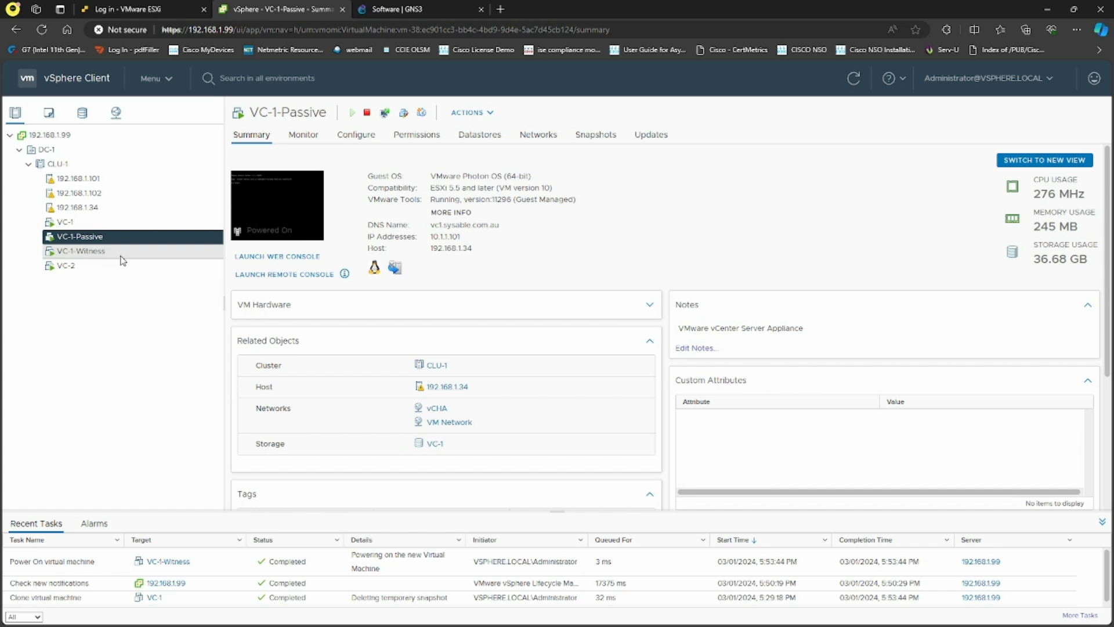
pyautogui.click(126, 254)
pyautogui.press('Up')
pyautogui.press('Down')
pyautogui.press('Up')
pyautogui.press('Down')
pyautogui.press('Up')
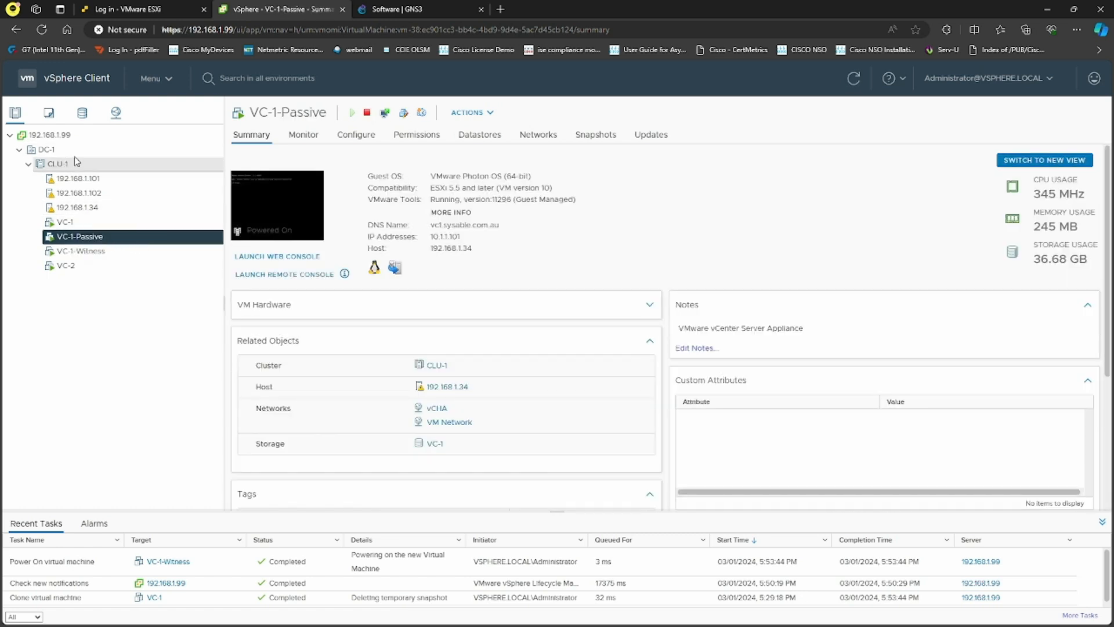
pyautogui.click(50, 134)
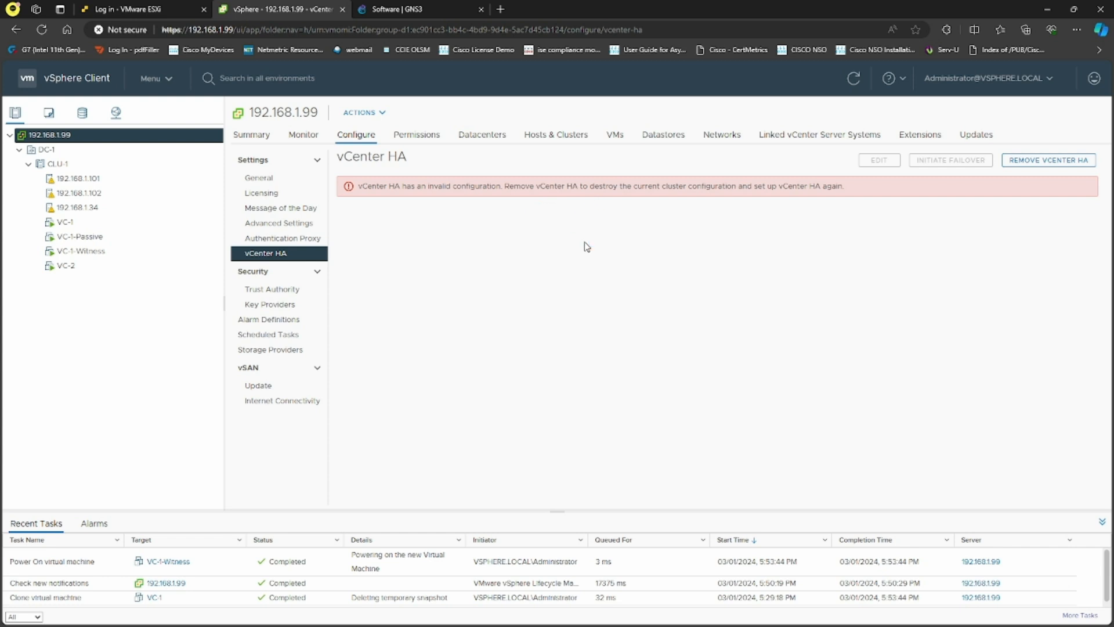
pyautogui.click(117, 241)
pyautogui.click(115, 251)
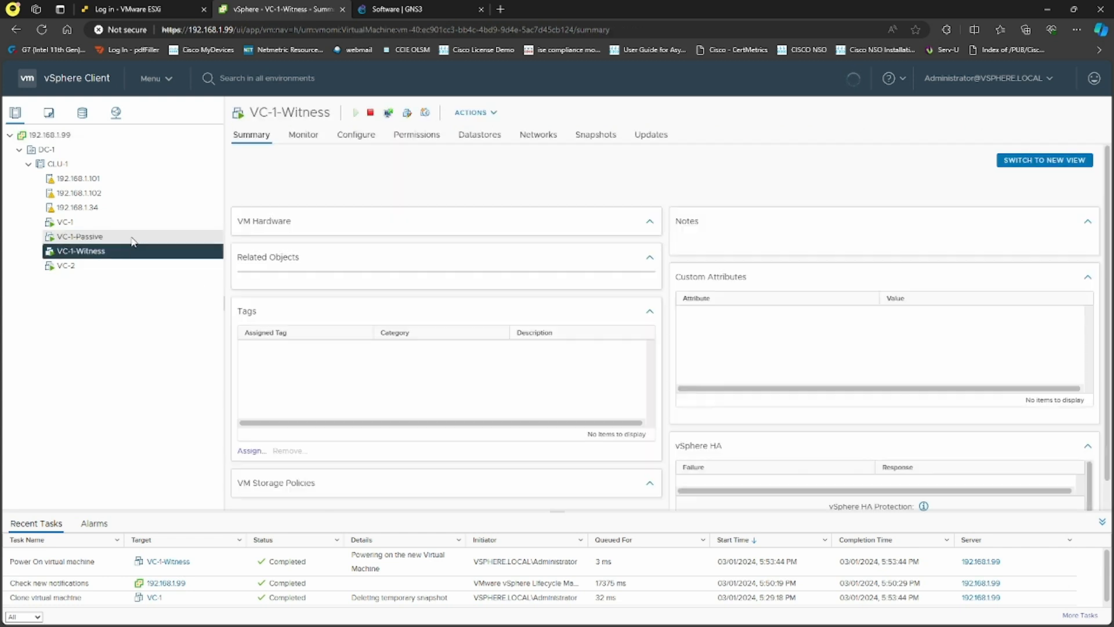
pyautogui.click(131, 238)
pyautogui.click(55, 134)
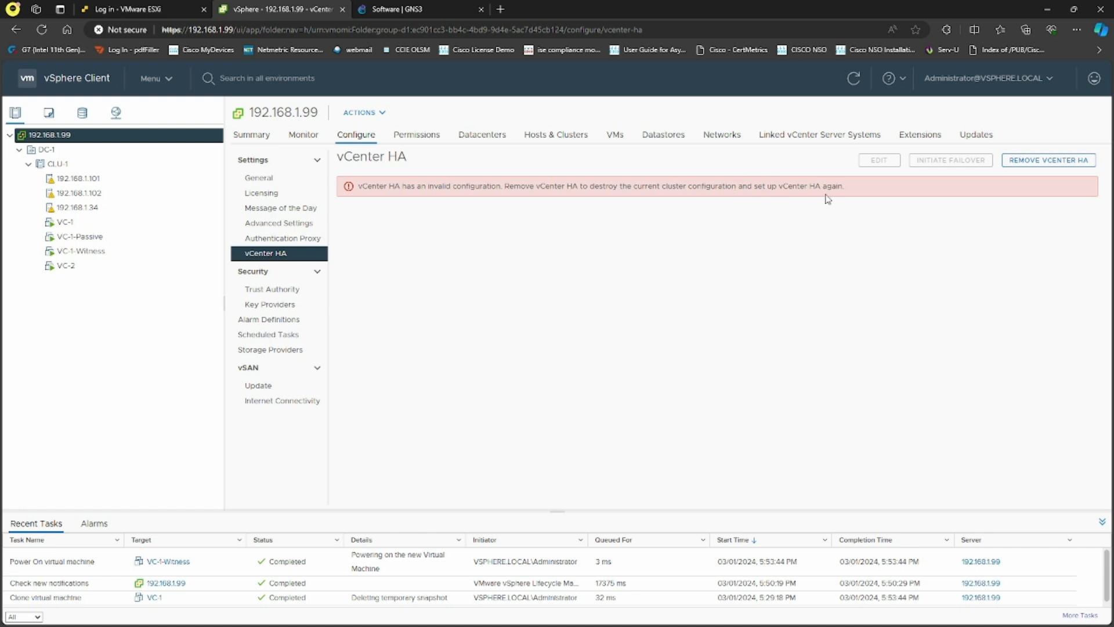
pyautogui.moveTo(845, 186); pyautogui.dragTo(588, 187)
pyautogui.click(578, 194)
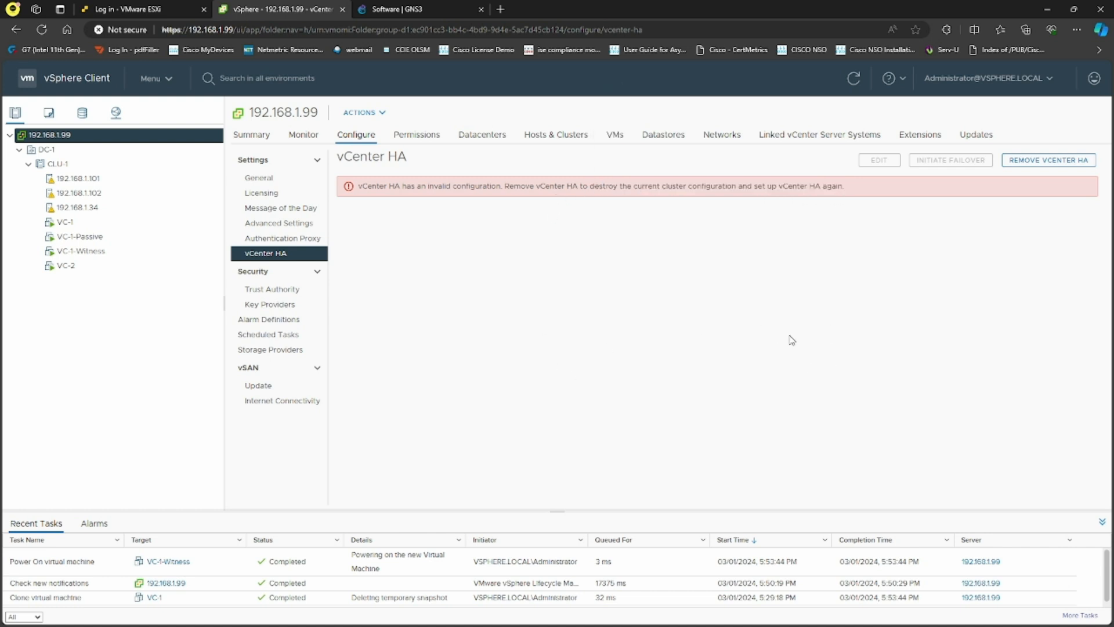